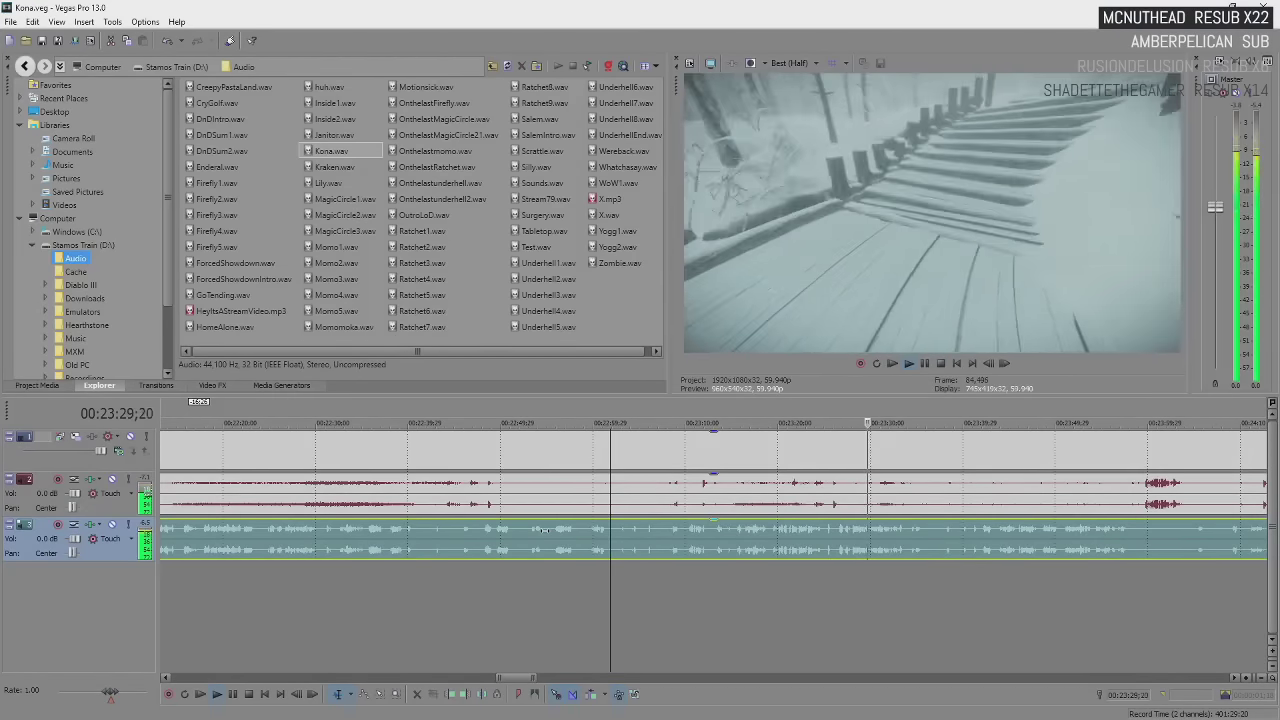
Repeatedly play and pause the Kona footage, stopping around 24:37 on the medical-files scene
{"action": "key", "text": "Return"}
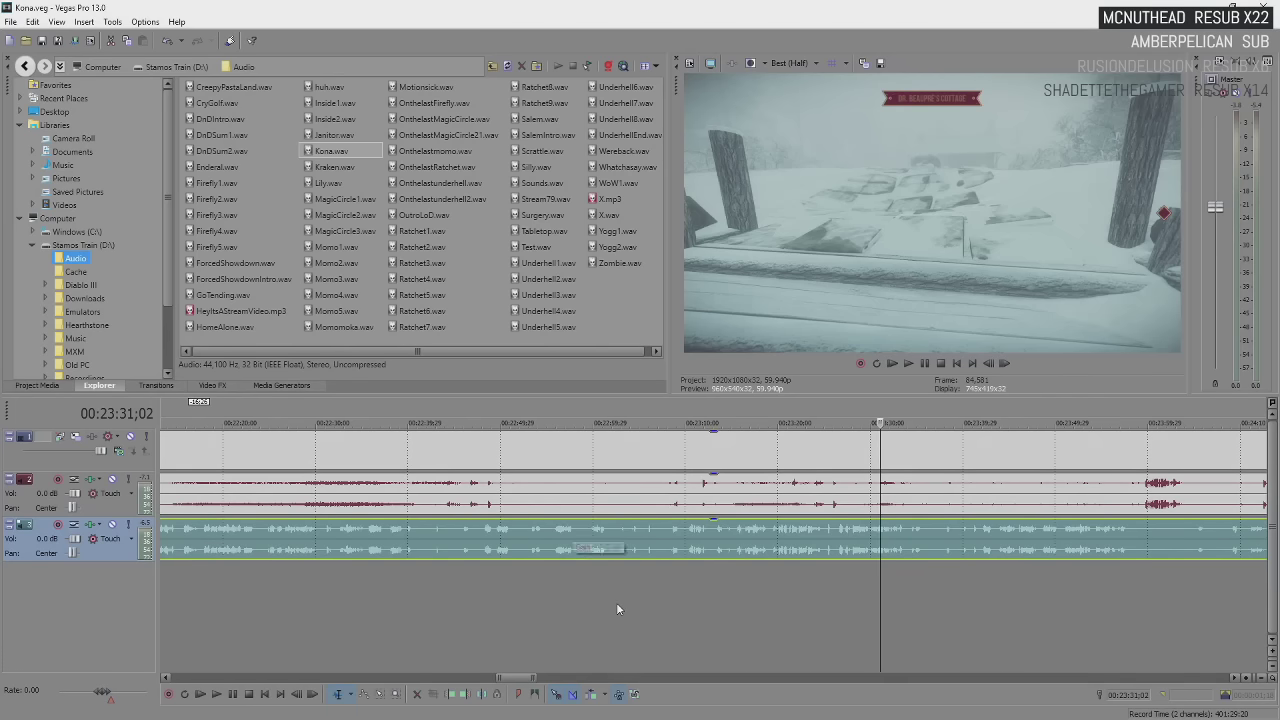
{"action": "scroll", "coordinate": [890, 598], "scroll_direction": "up", "scroll_amount": 1}
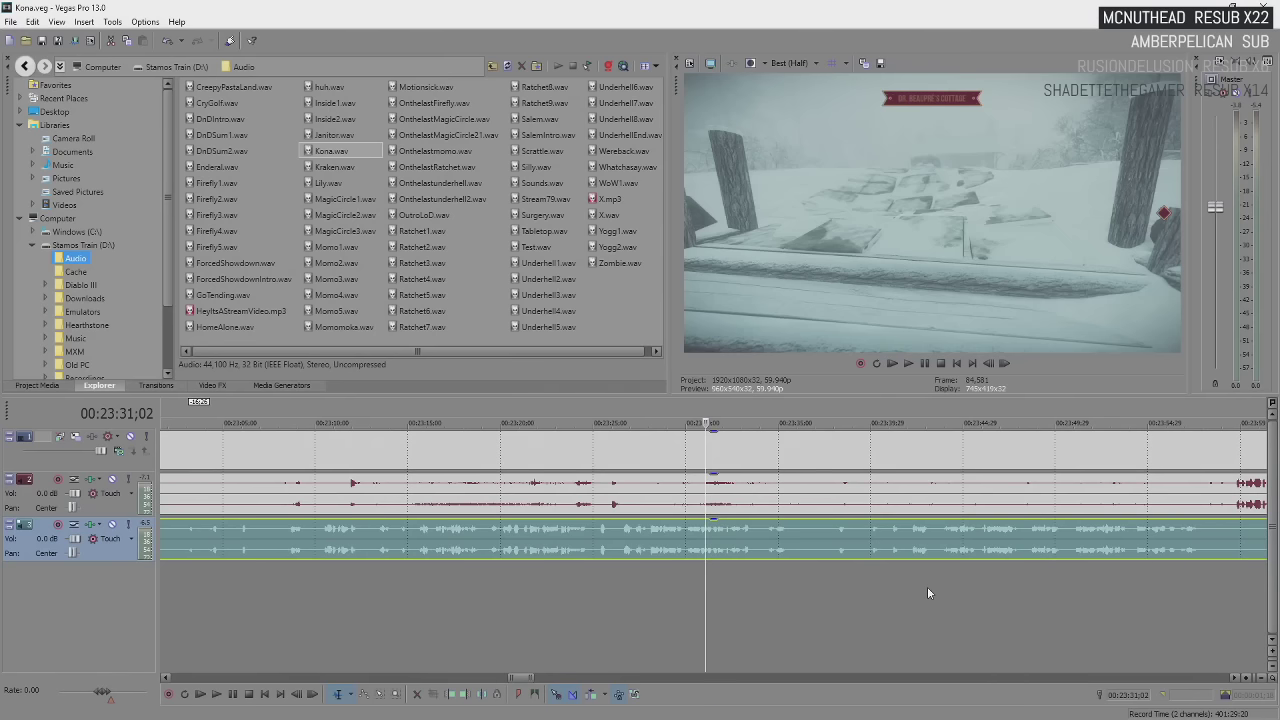
{"action": "key", "text": "space"}
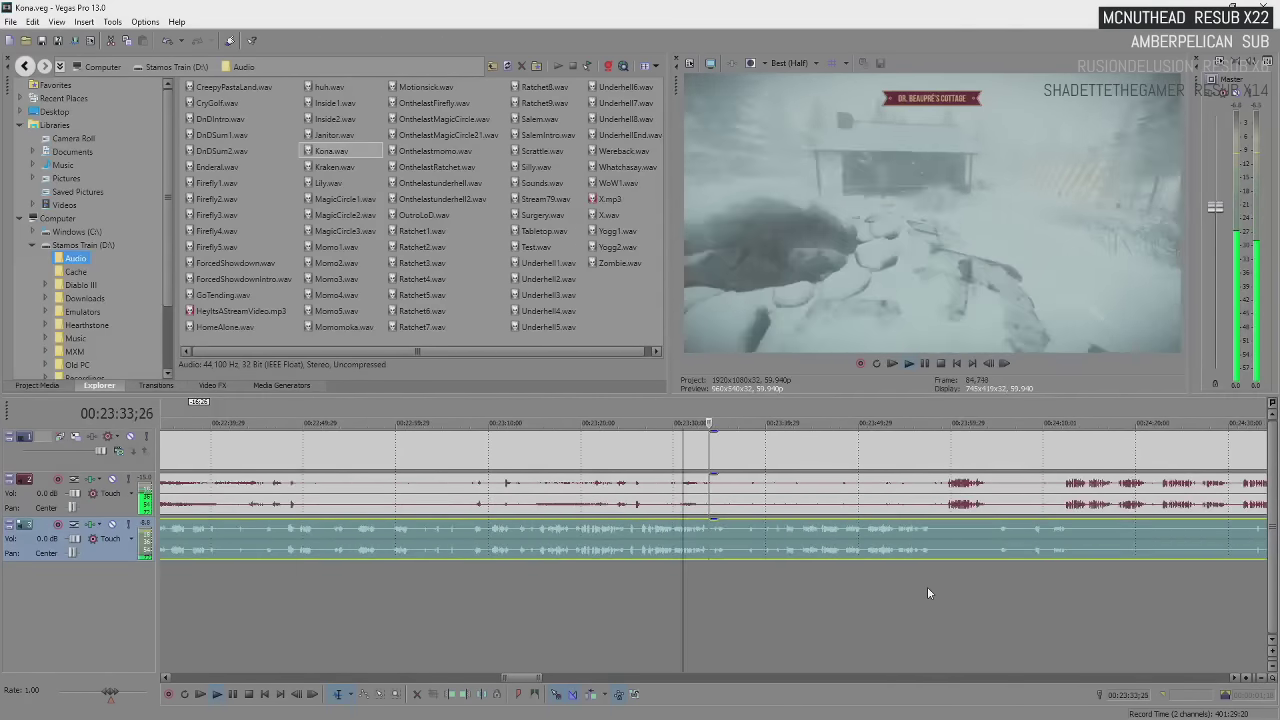
{"action": "scroll", "coordinate": [816, 552], "scroll_direction": "down", "scroll_amount": 3}
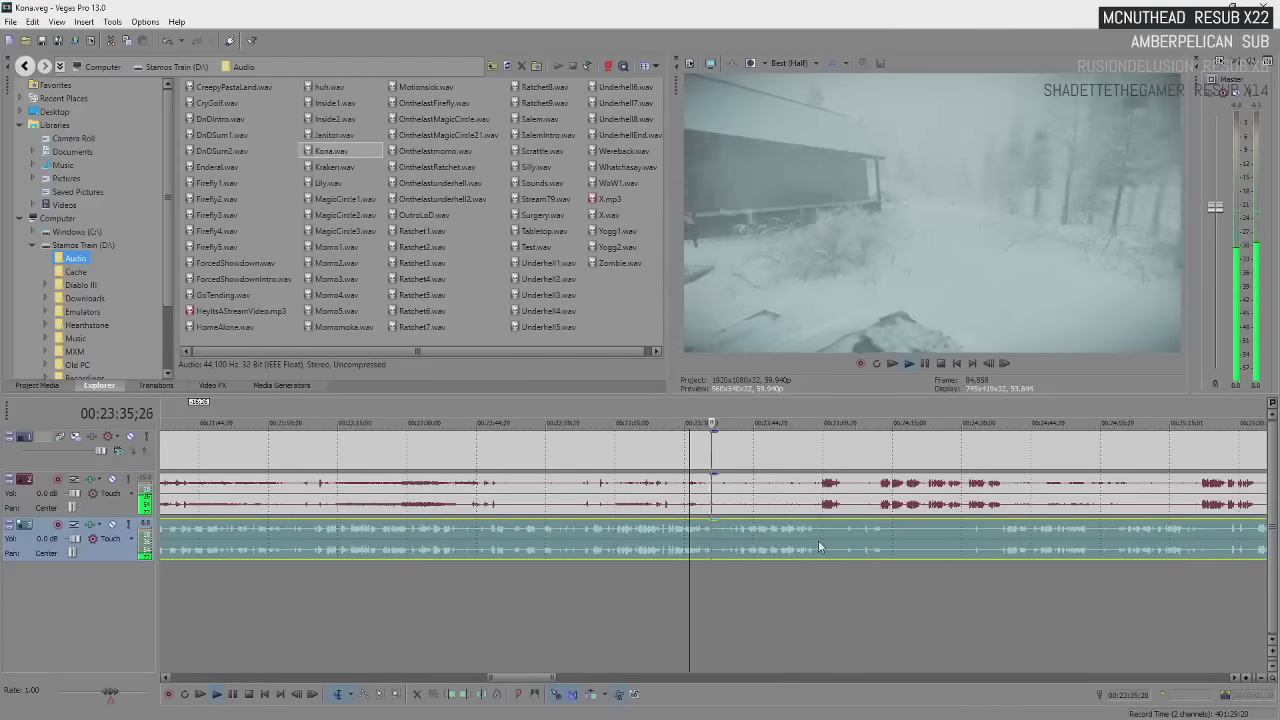
{"action": "scroll", "coordinate": [818, 540], "scroll_direction": "up", "scroll_amount": 3}
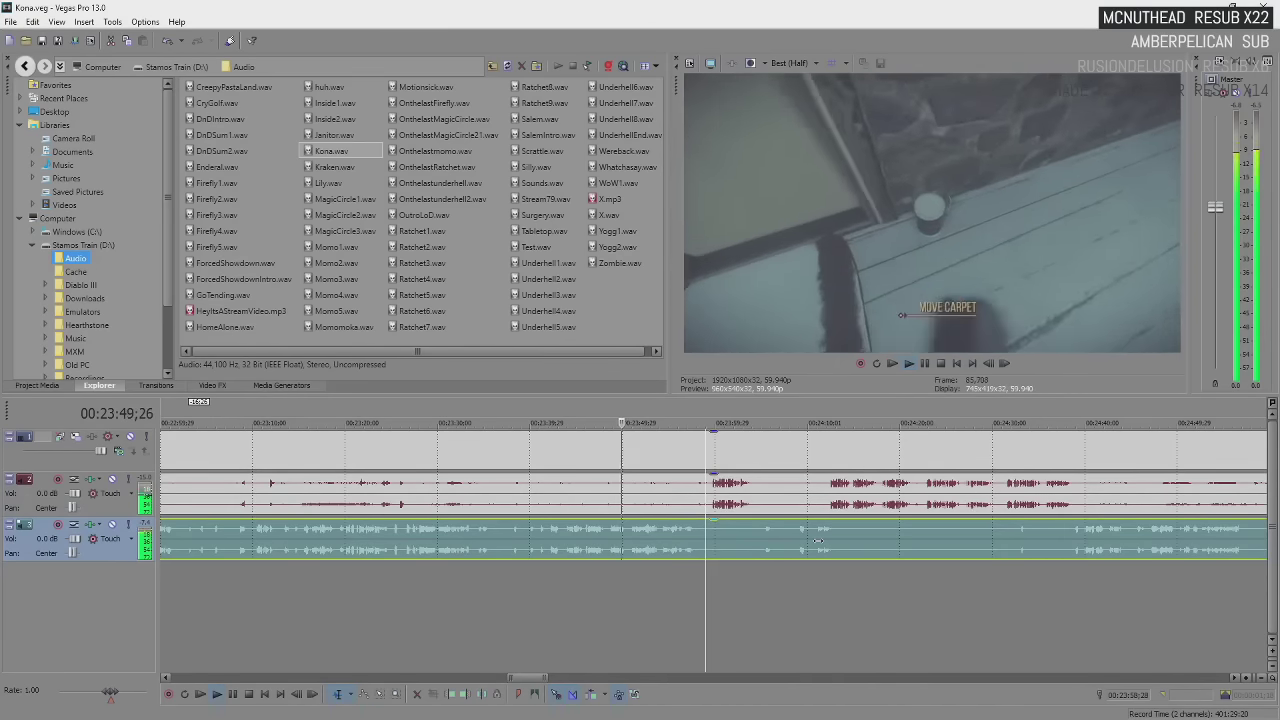
{"action": "key", "text": "Return"}
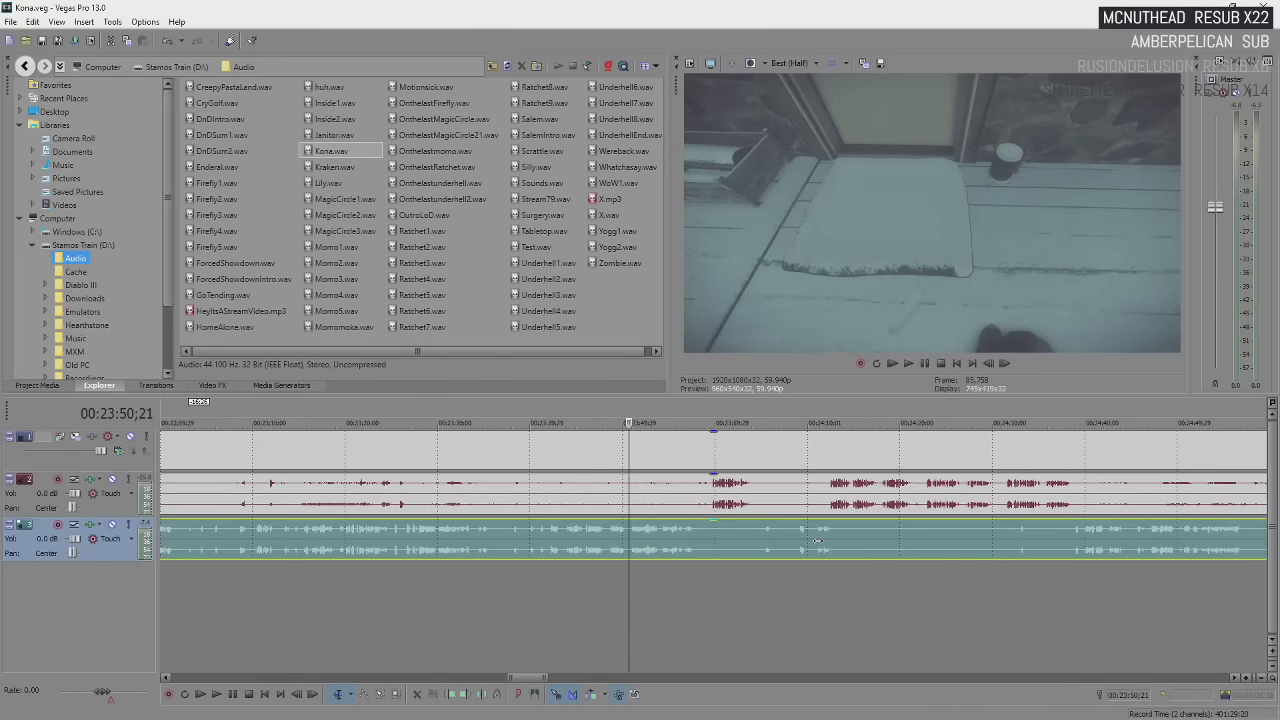
{"action": "key", "text": "Return"}
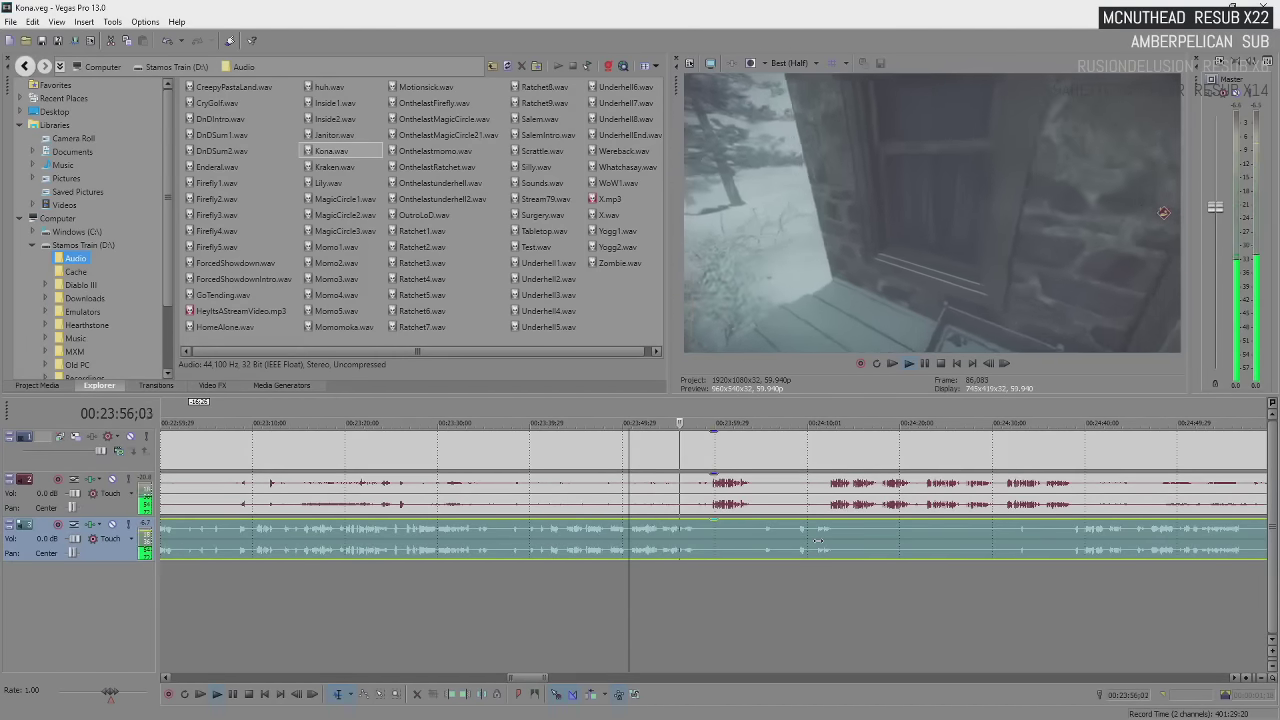
{"action": "key", "text": "Return"}
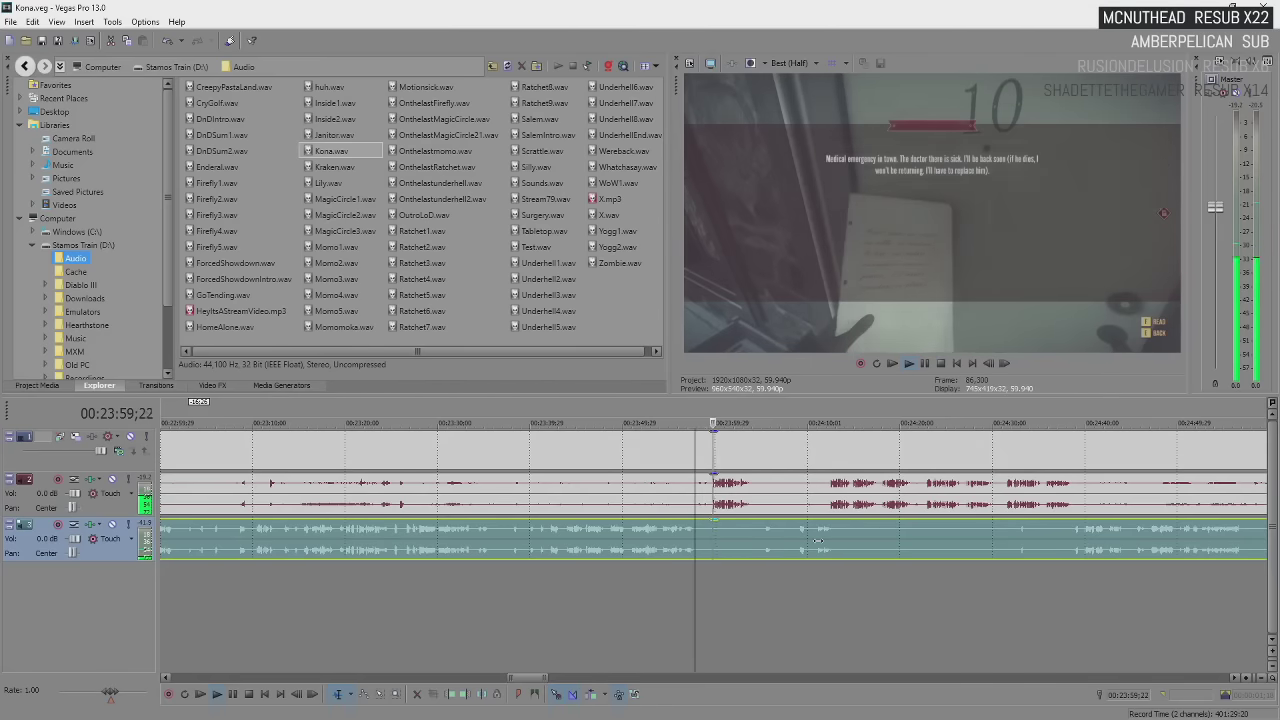
{"action": "key", "text": "Return"}
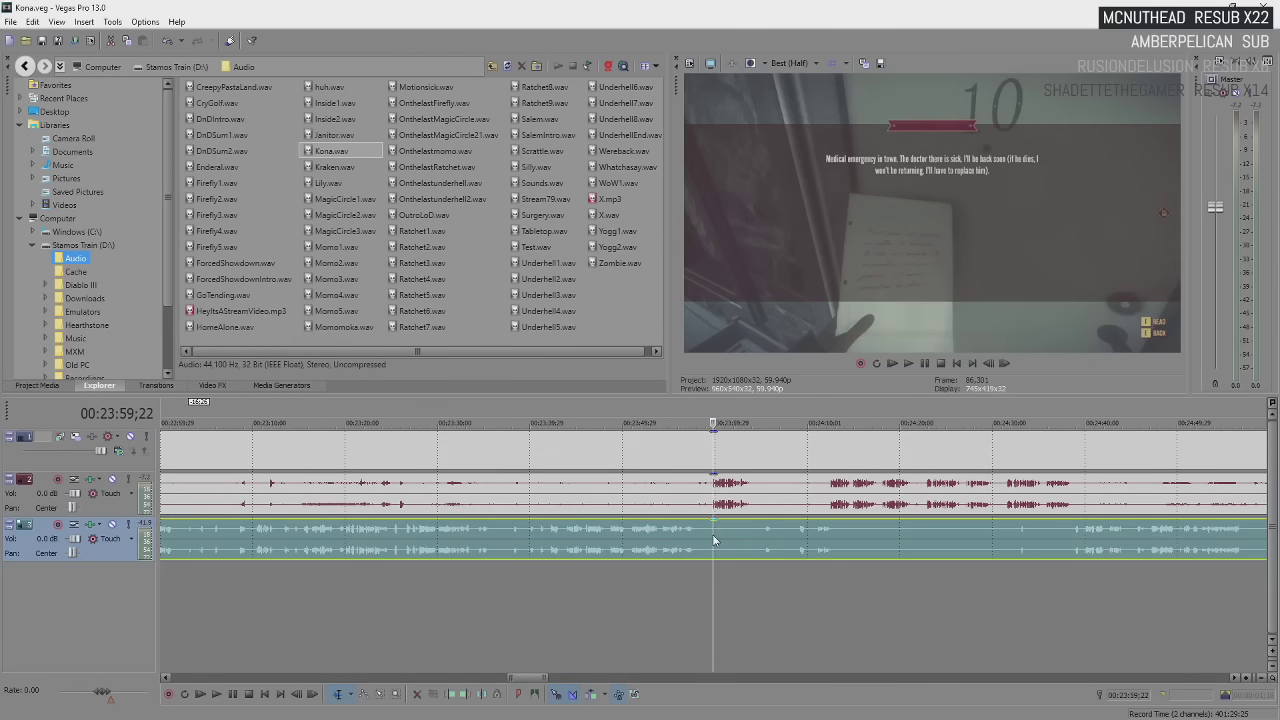
{"action": "key", "text": "space"}
{"action": "key", "text": "Return"}
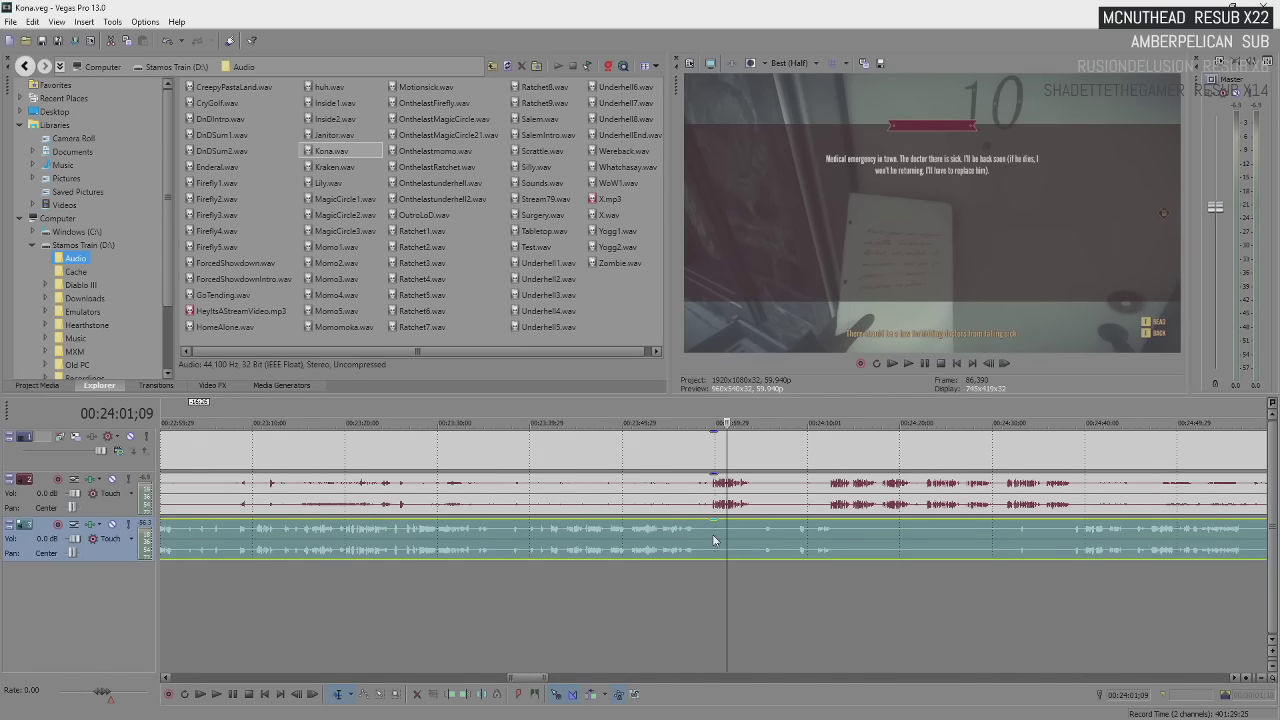
{"action": "key", "text": "space"}
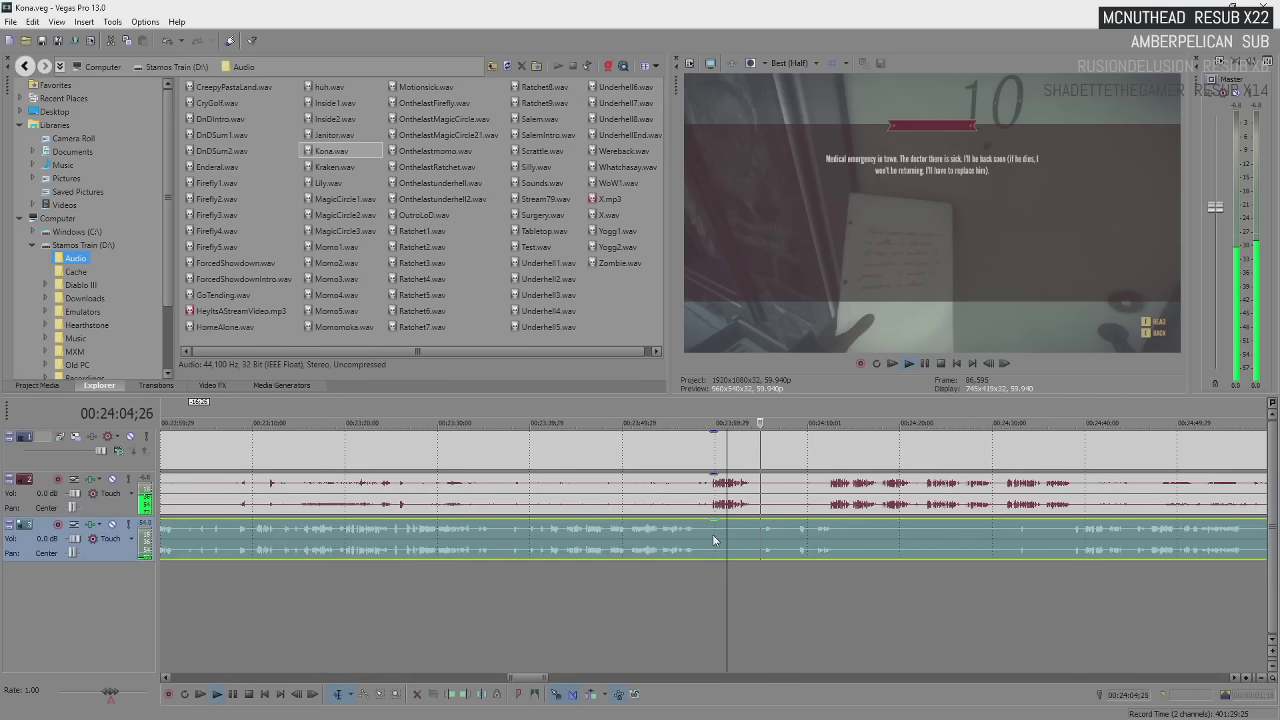
{"action": "scroll", "coordinate": [756, 546], "scroll_direction": "down", "scroll_amount": 2}
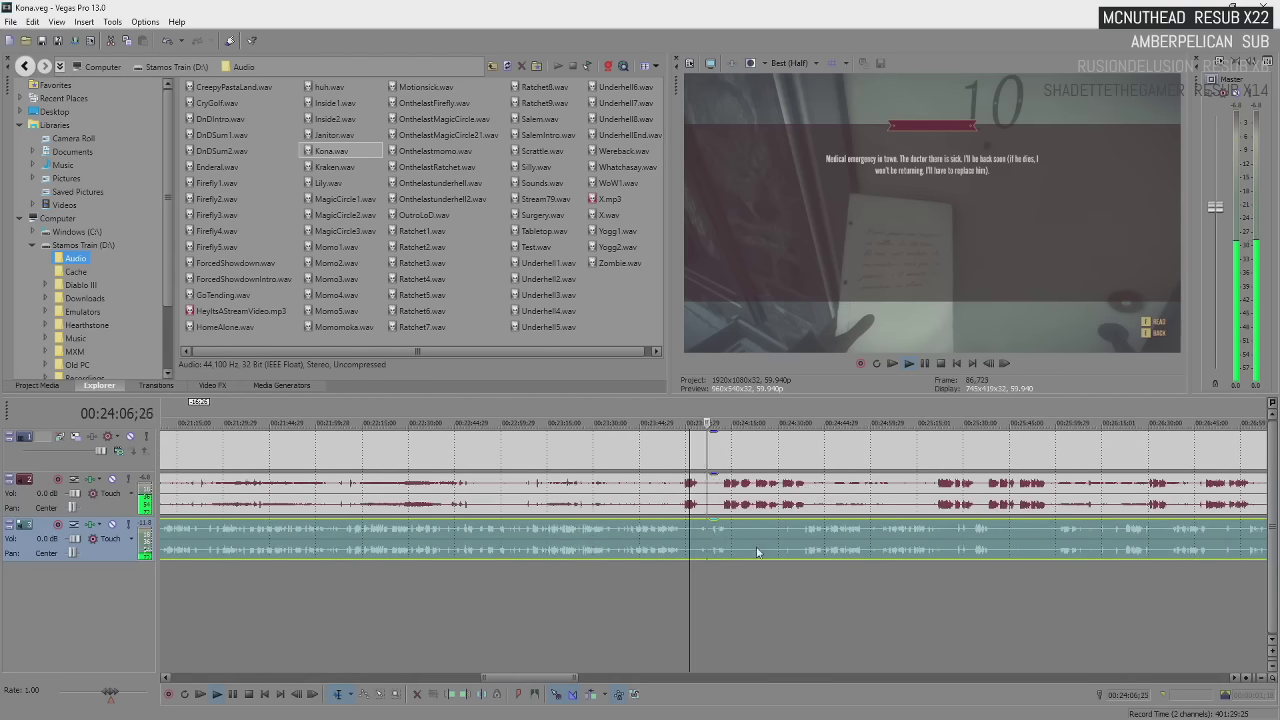
{"action": "scroll", "coordinate": [745, 544], "scroll_direction": "up", "scroll_amount": 2}
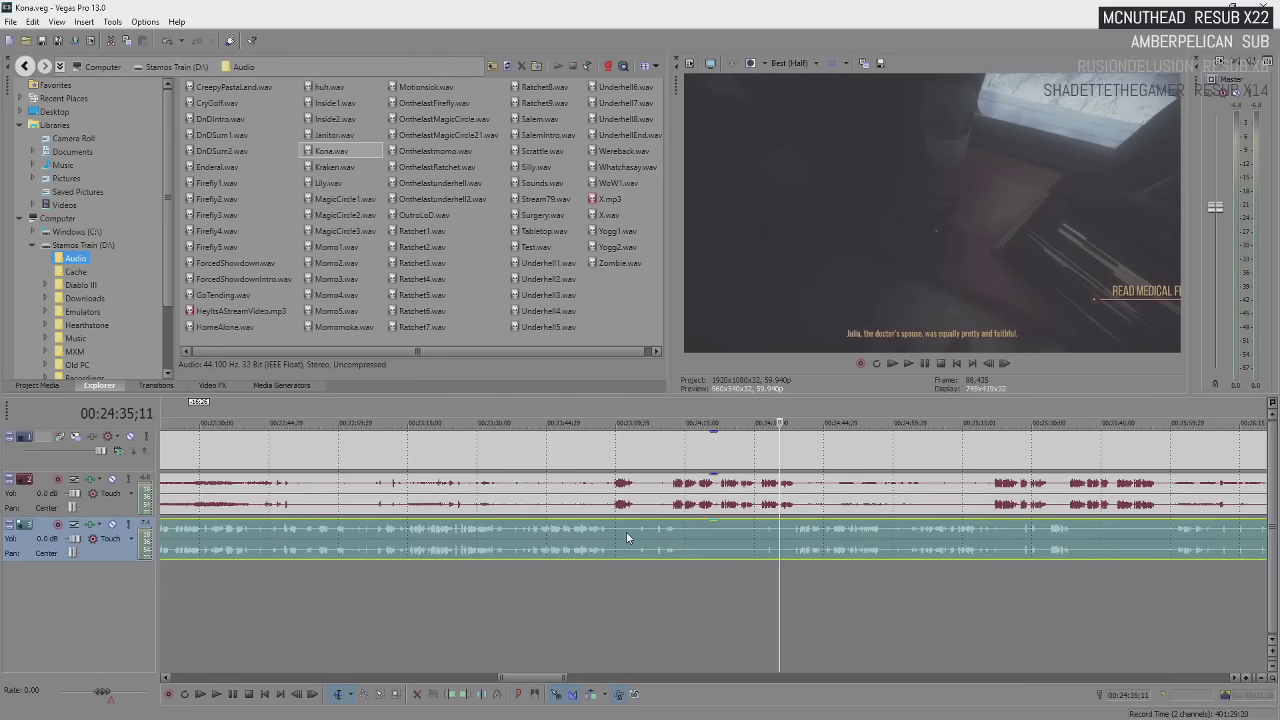
{"action": "key", "text": "space"}
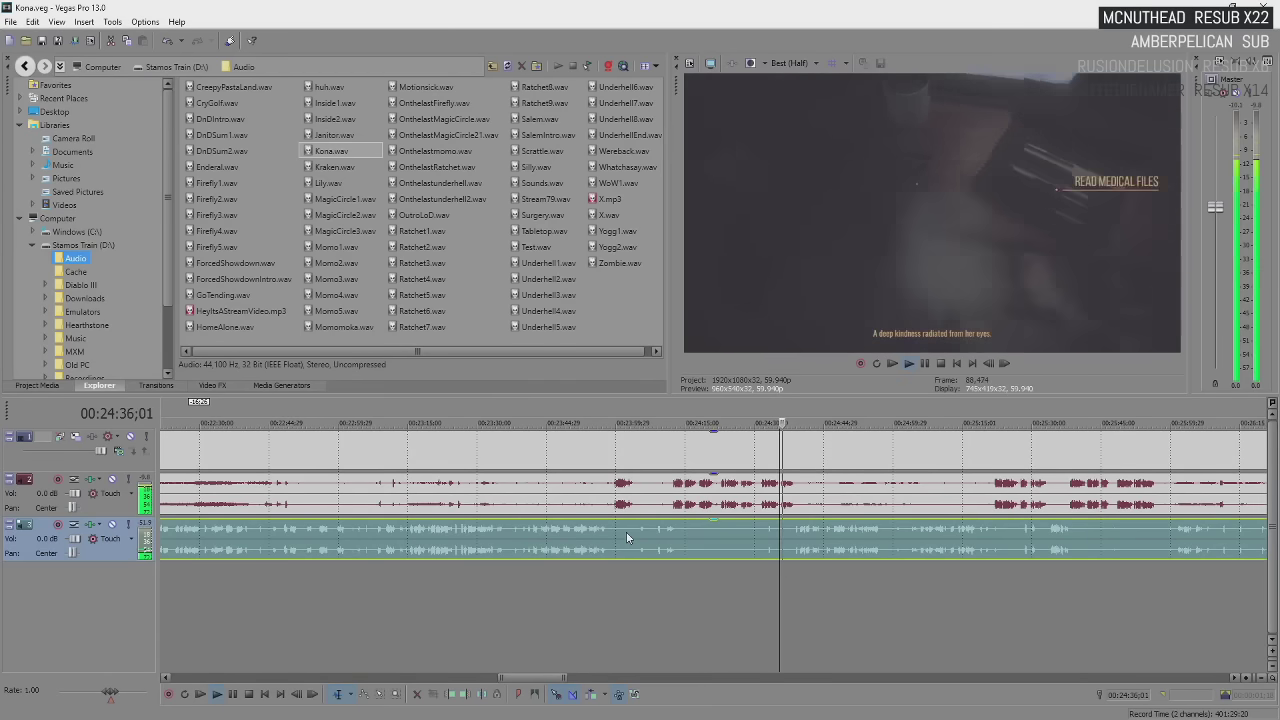
{"action": "key", "text": "space"}
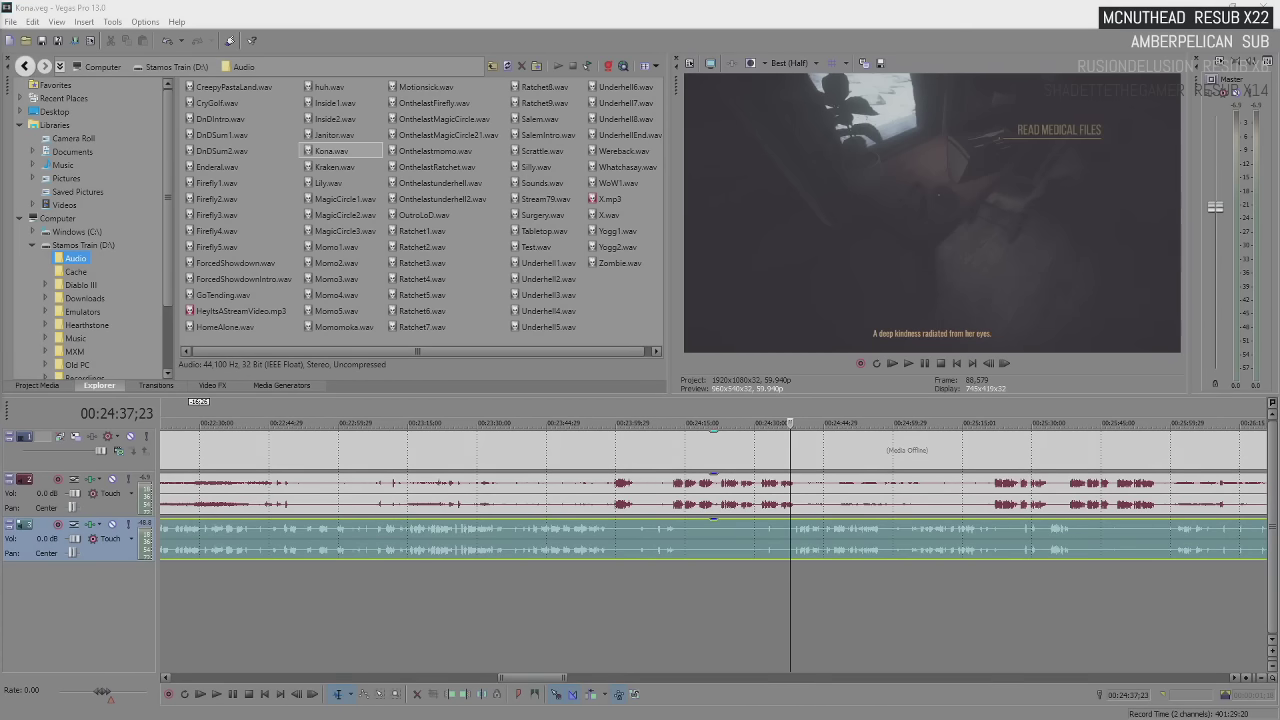
Bring up the Chrome 'schnitzel chowder' results, then close the browser window
{"action": "key", "text": "alt+Tab"}
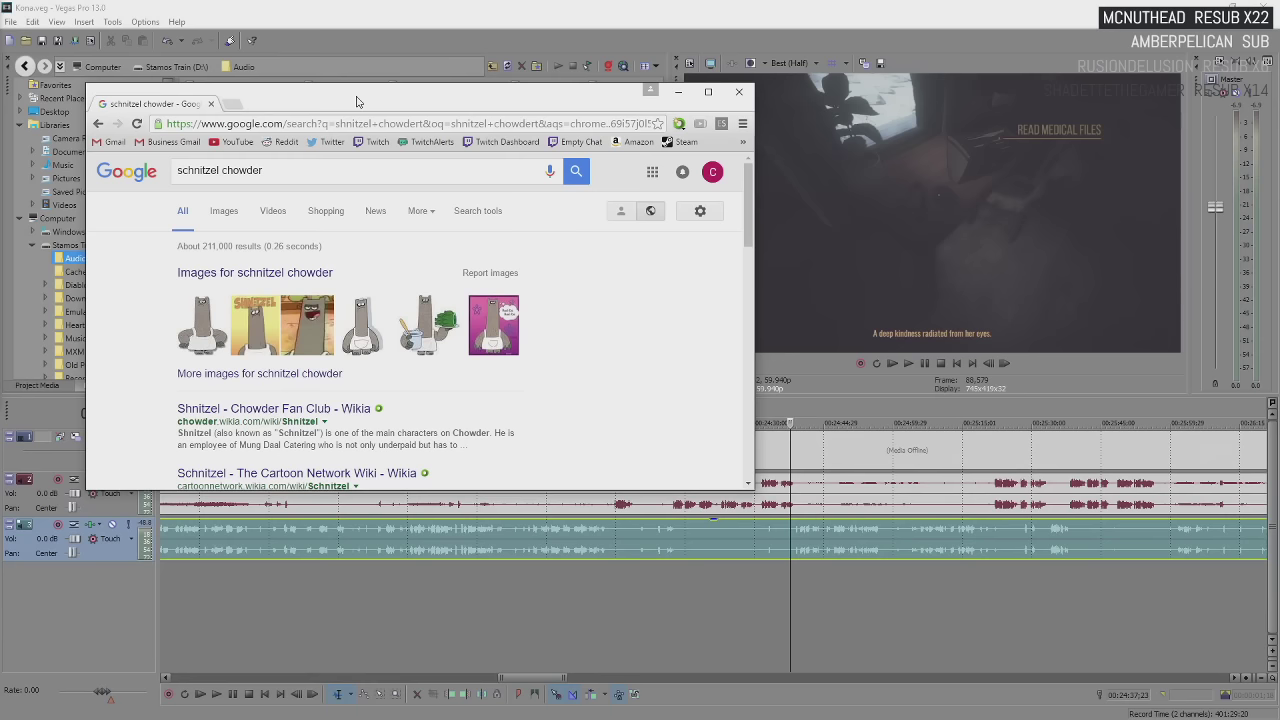
{"action": "left_click", "coordinate": [739, 91]}
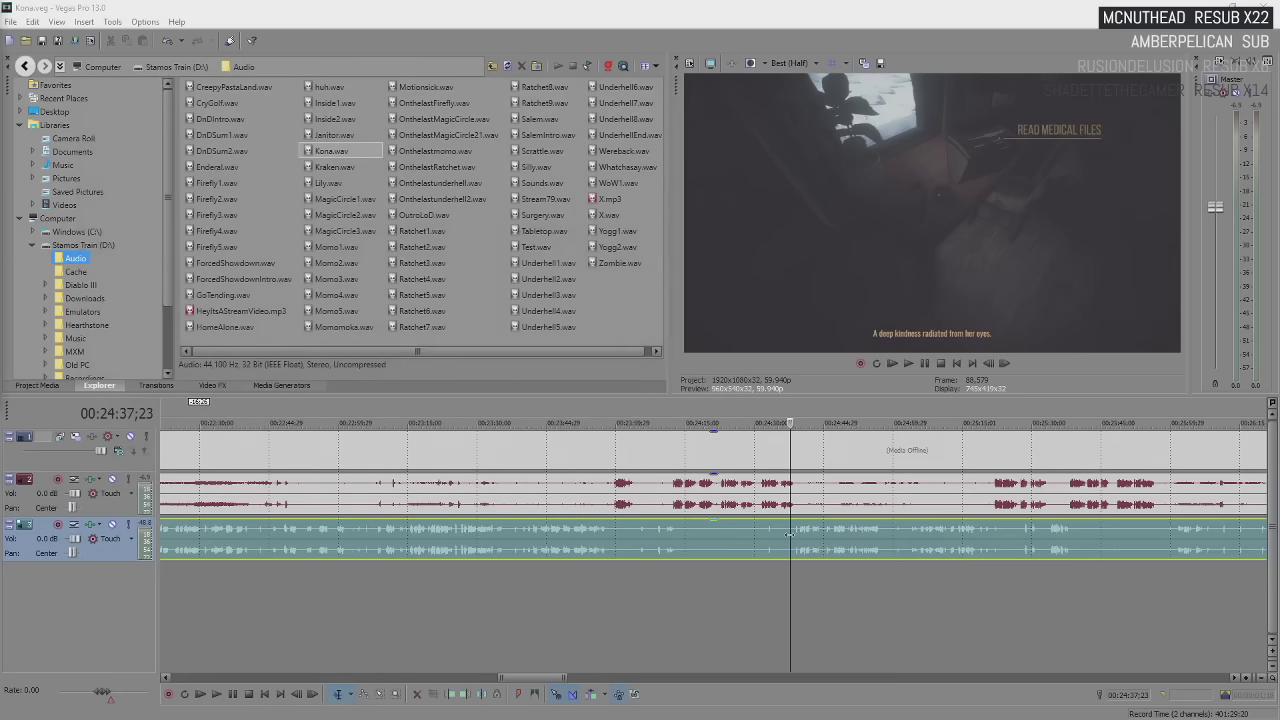
Set the playhead to 00:24:37;18 and play the footage toward the 25:40 mark
{"action": "left_click", "coordinate": [790, 540]}
{"action": "key", "text": "space"}
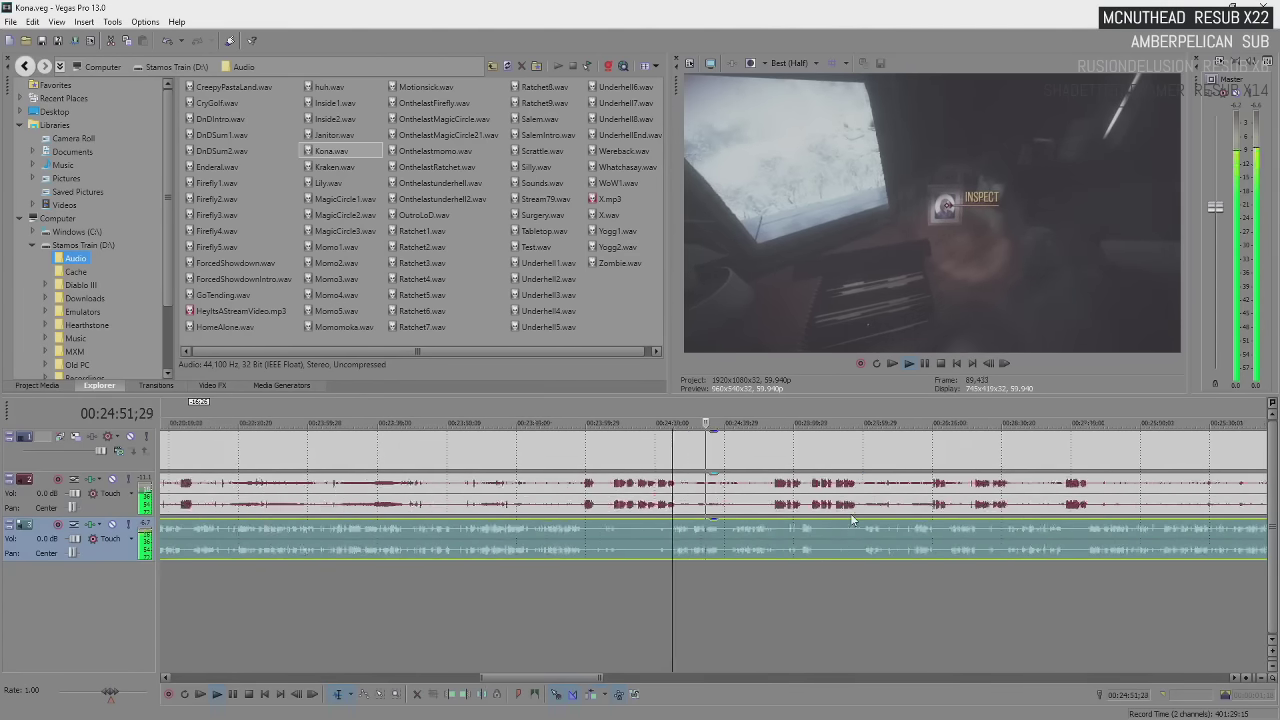
{"action": "scroll", "coordinate": [759, 544], "scroll_direction": "down", "scroll_amount": 5}
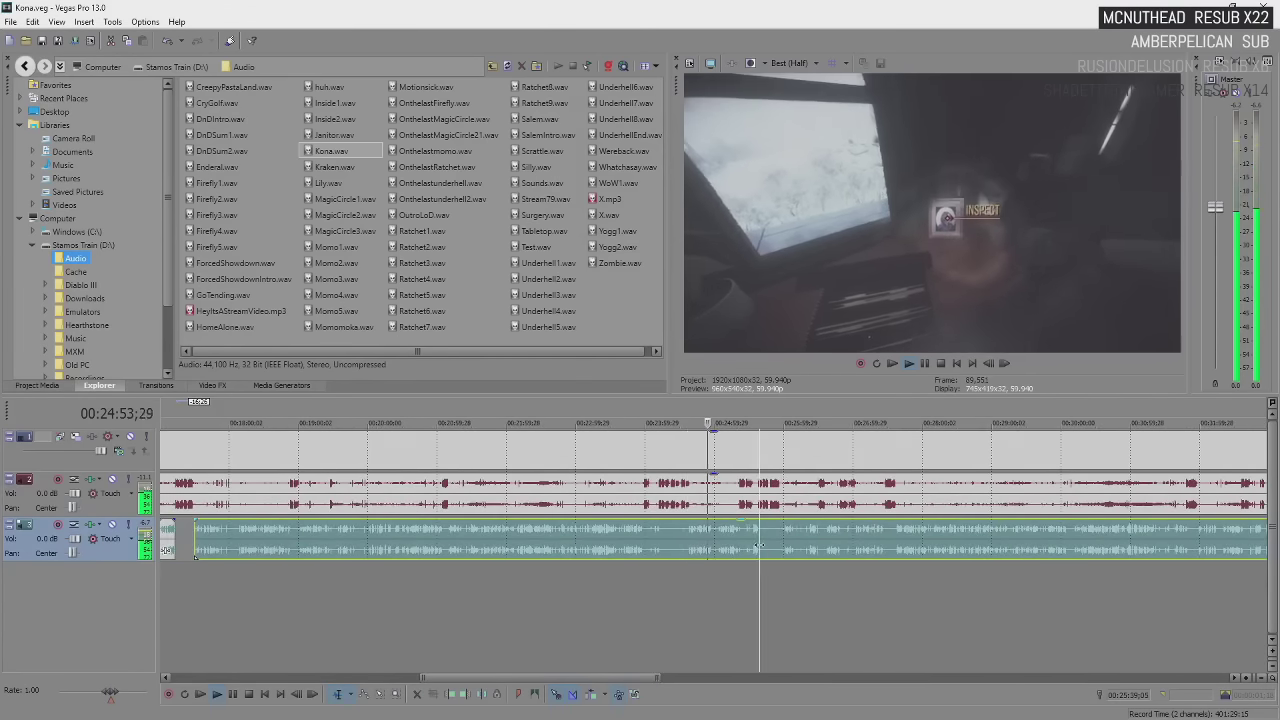
{"action": "scroll", "coordinate": [759, 546], "scroll_direction": "up", "scroll_amount": 3}
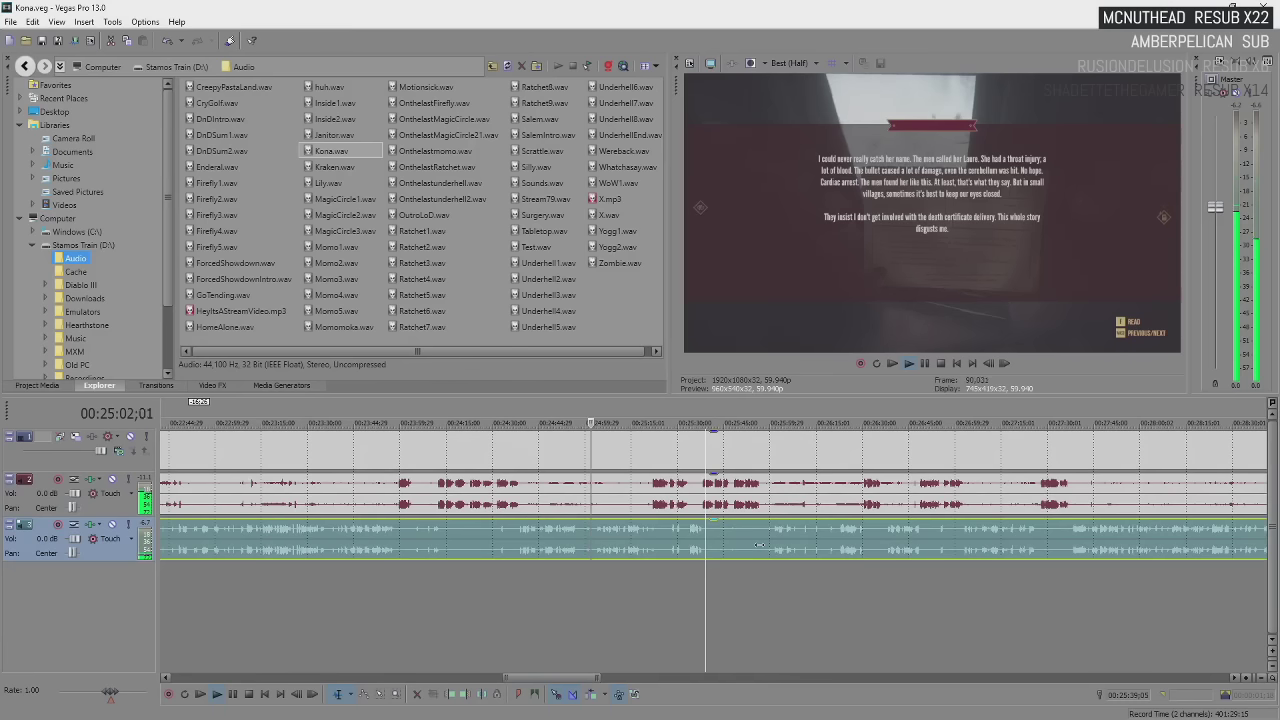
{"action": "key", "text": "space"}
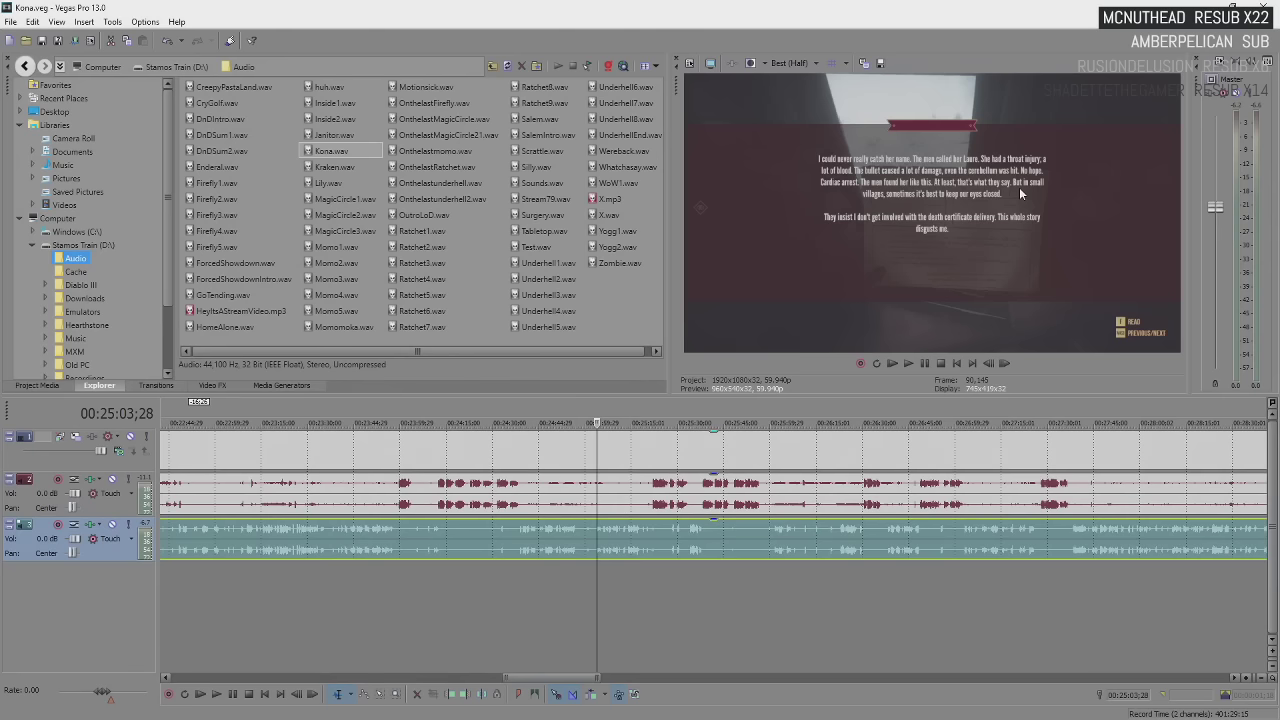
{"action": "key", "text": "space"}
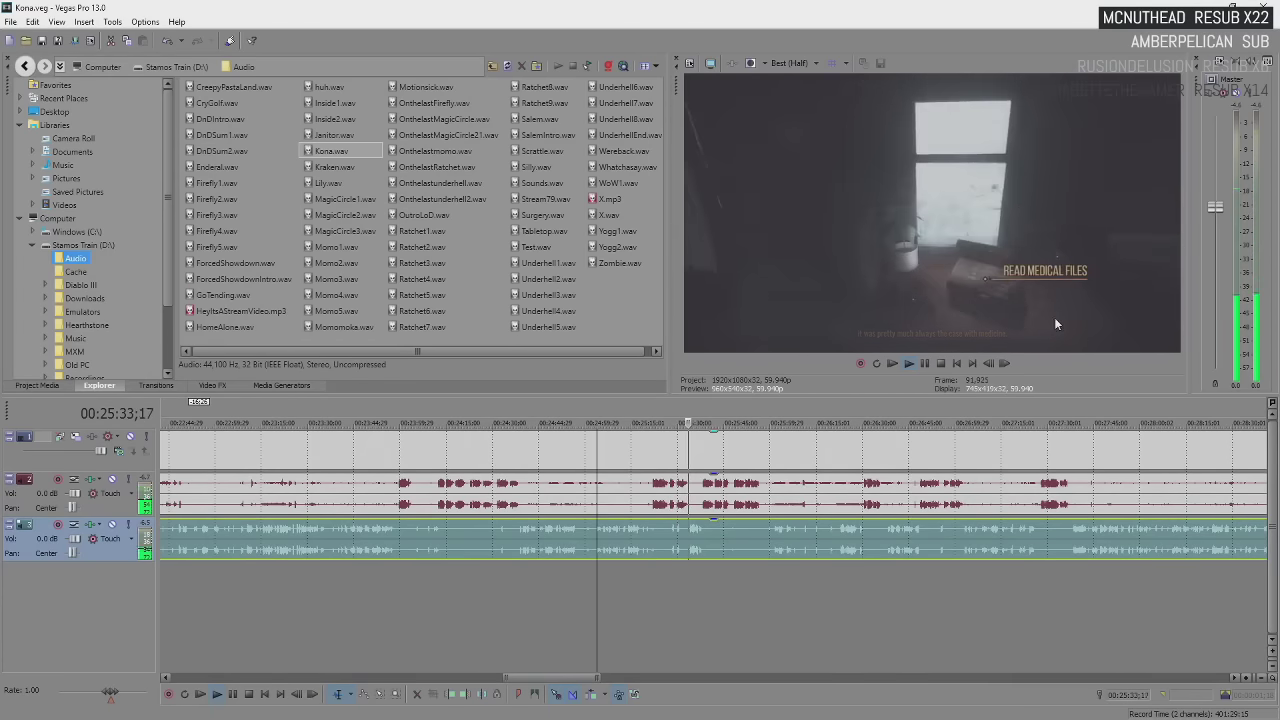
{"action": "scroll", "coordinate": [727, 541], "scroll_direction": "down", "scroll_amount": 3}
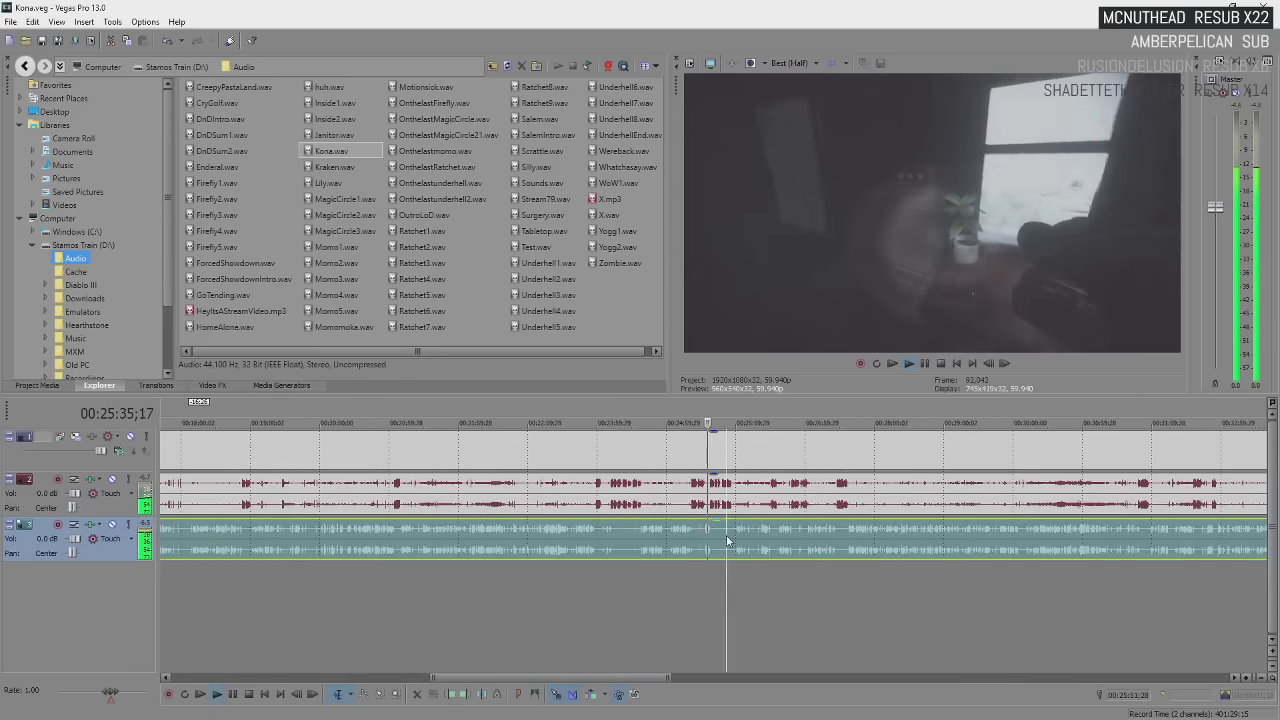
{"action": "scroll", "coordinate": [727, 541], "scroll_direction": "up", "scroll_amount": 5}
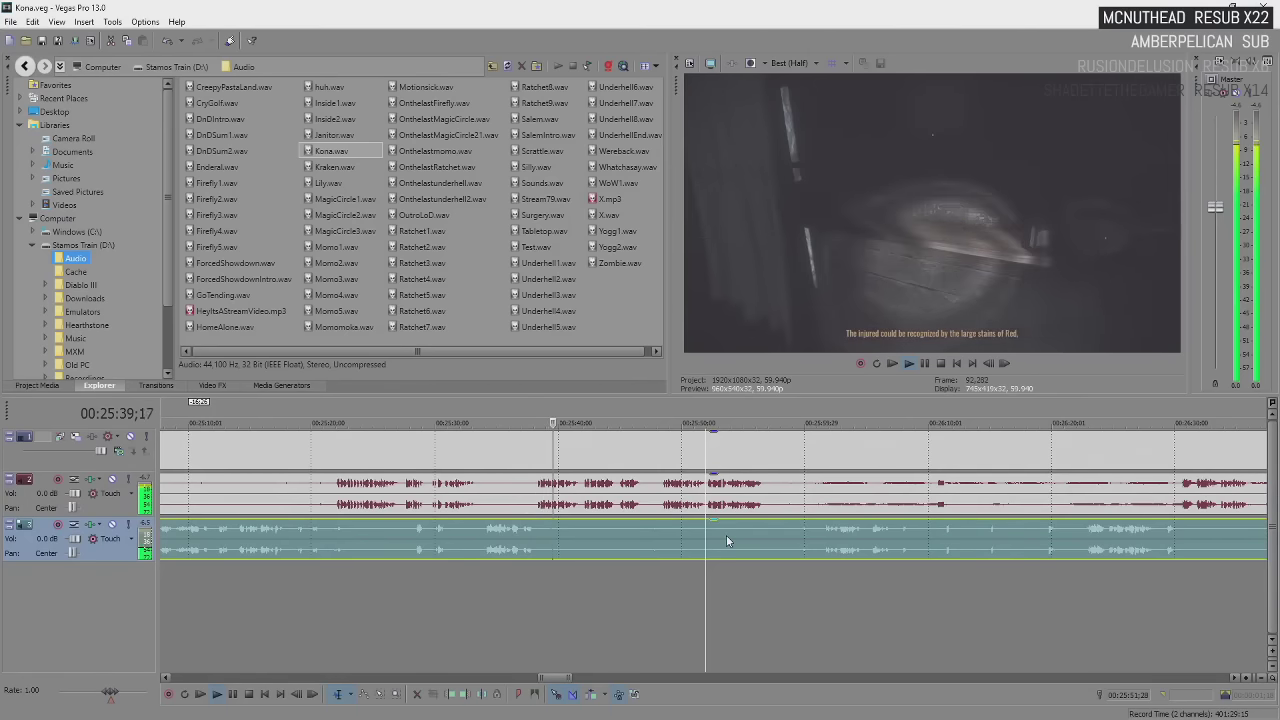
Split the lower commentary event and shift its later part right to realign it
{"action": "left_click", "coordinate": [553, 540]}
{"action": "key", "text": "s"}
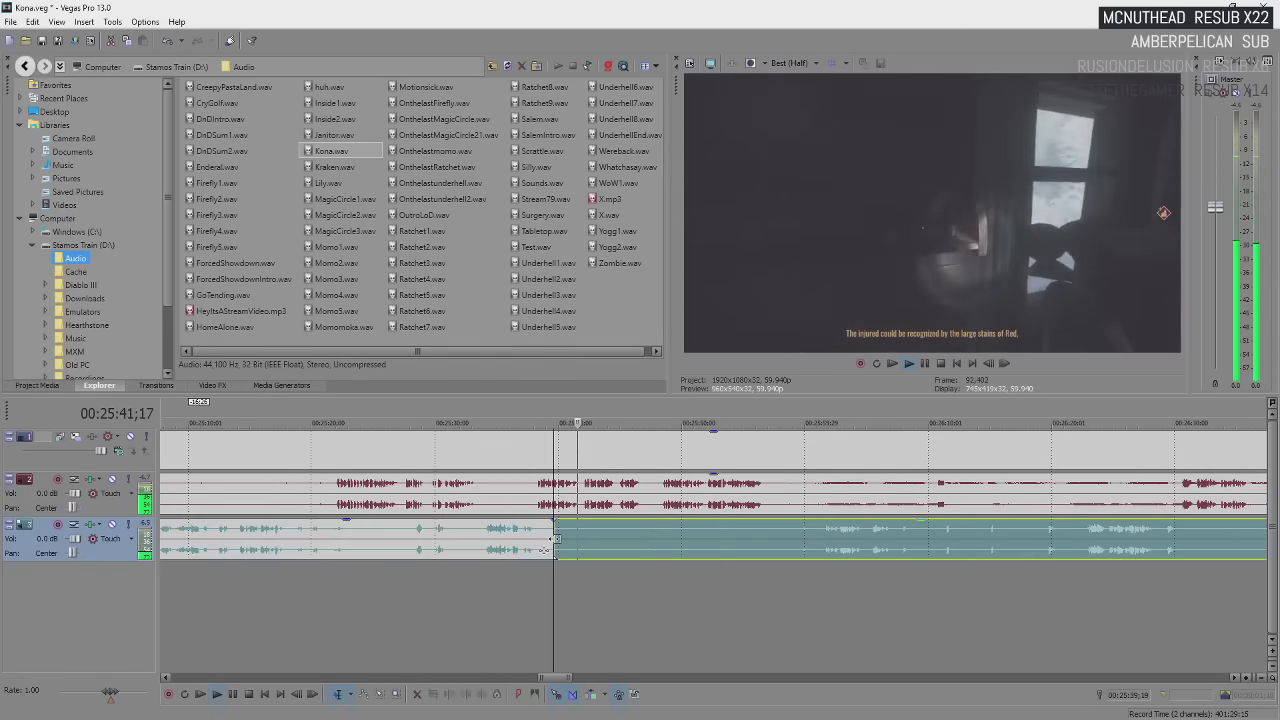
{"action": "left_click_drag", "start_coordinate": [555, 540], "coordinate": [630, 540]}
{"action": "scroll", "coordinate": [792, 548], "scroll_direction": "down", "scroll_amount": 2}
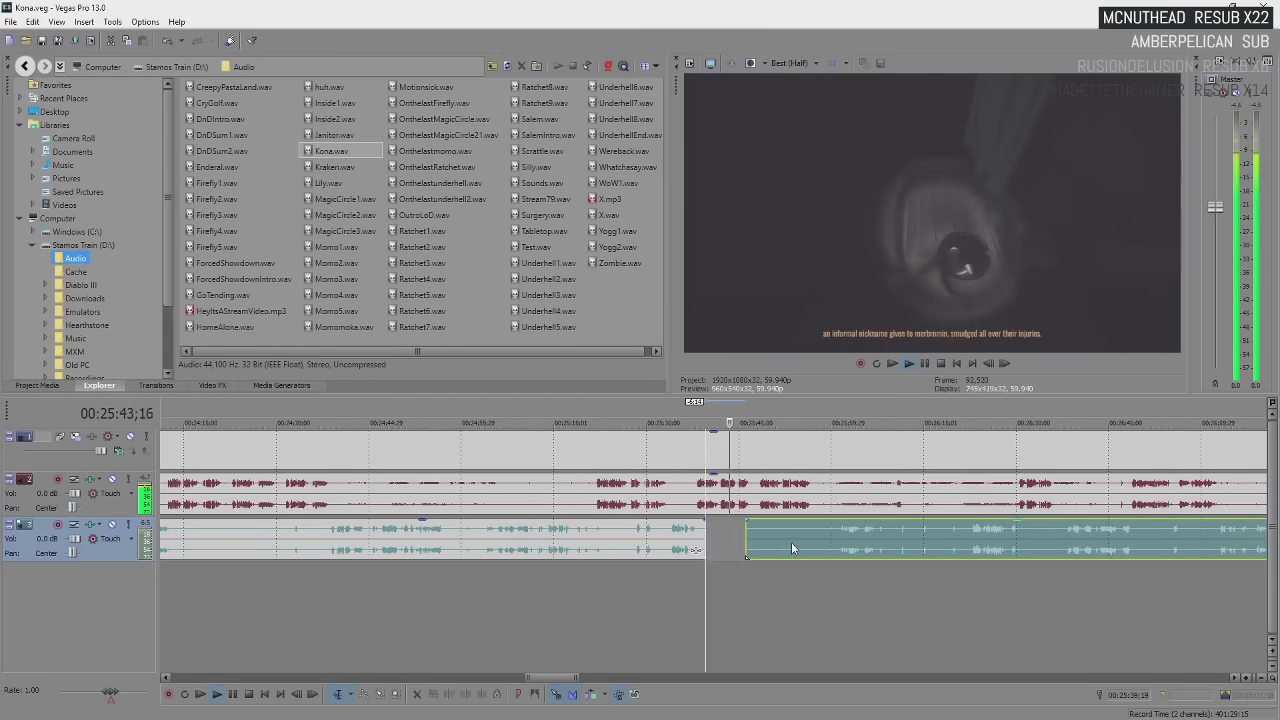
Check the alignment in playback, then split the commentary again and trim the later piece's start
{"action": "left_click", "coordinate": [792, 548]}
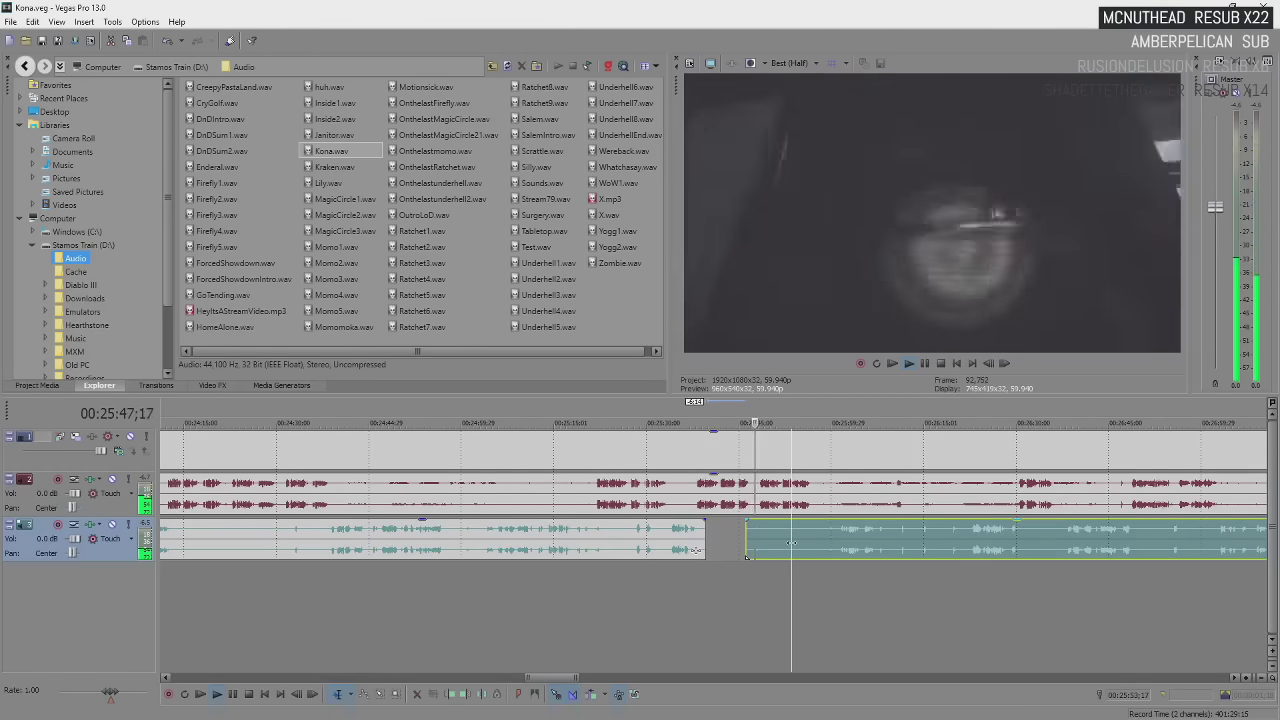
{"action": "scroll", "coordinate": [790, 543], "scroll_direction": "down", "scroll_amount": 3}
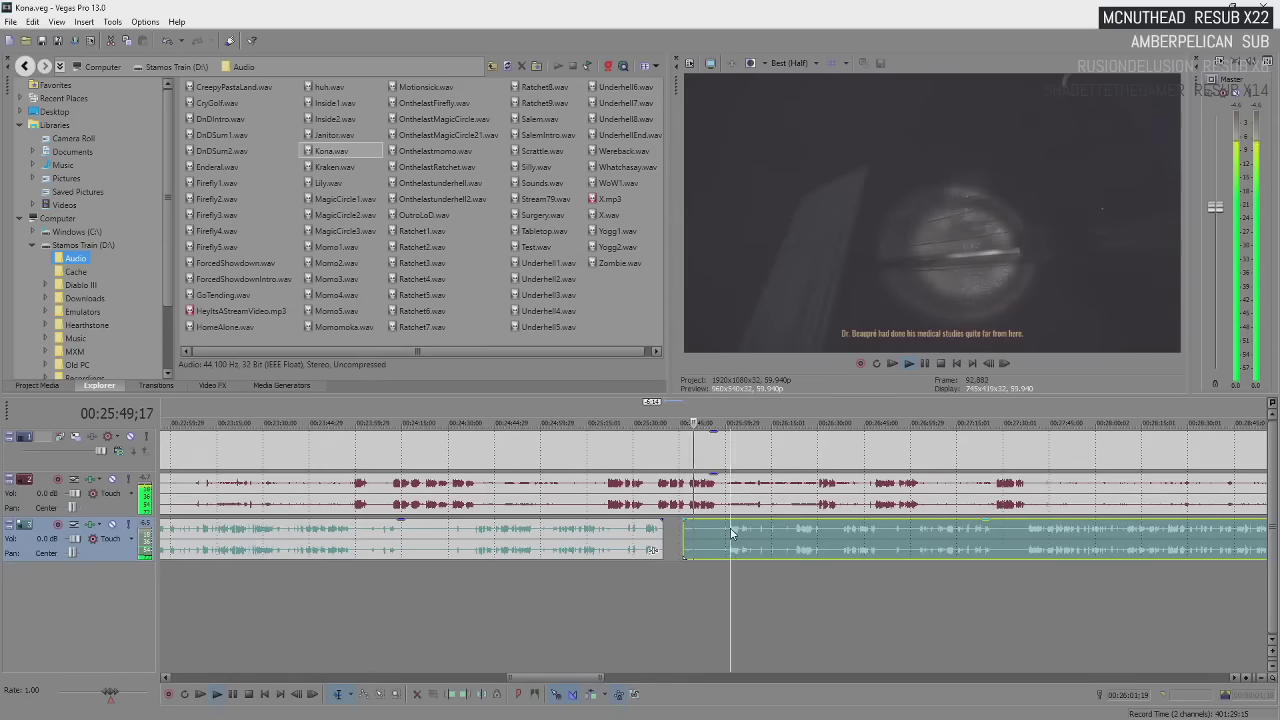
{"action": "scroll", "coordinate": [731, 533], "scroll_direction": "up", "scroll_amount": 3}
{"action": "key", "text": "Return"}
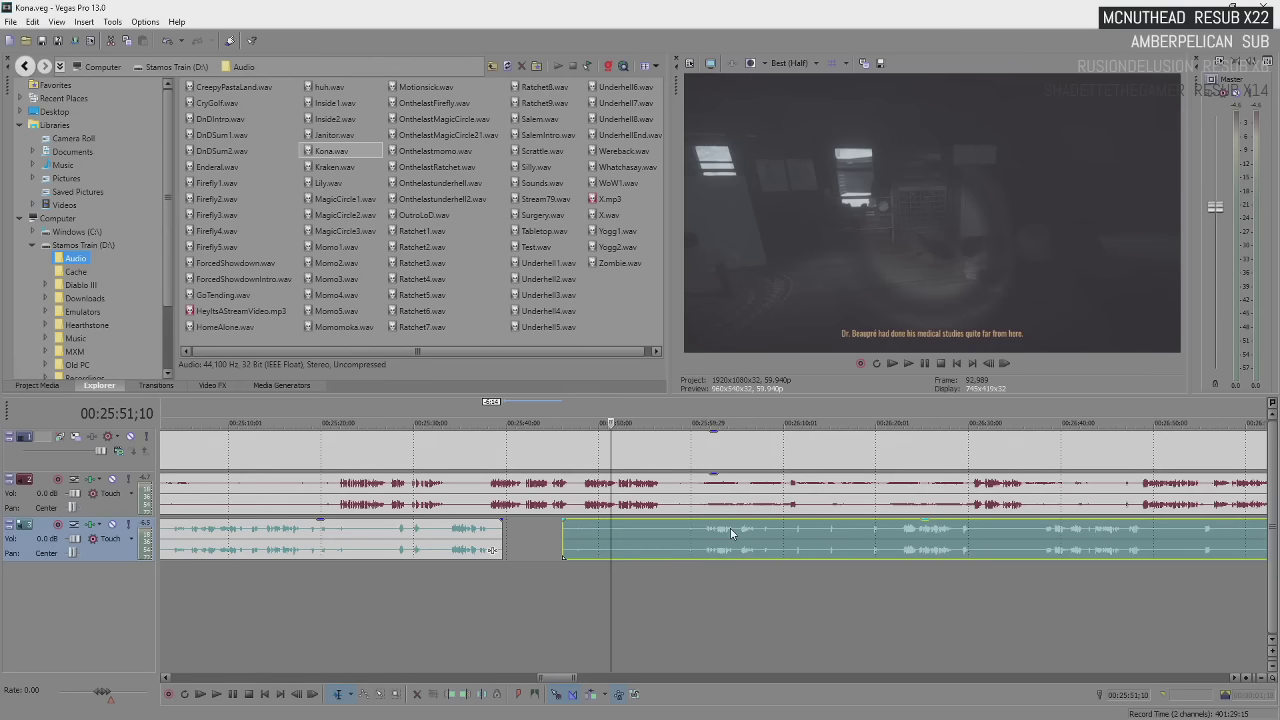
{"action": "key", "text": "space"}
{"action": "left_click", "coordinate": [592, 545]}
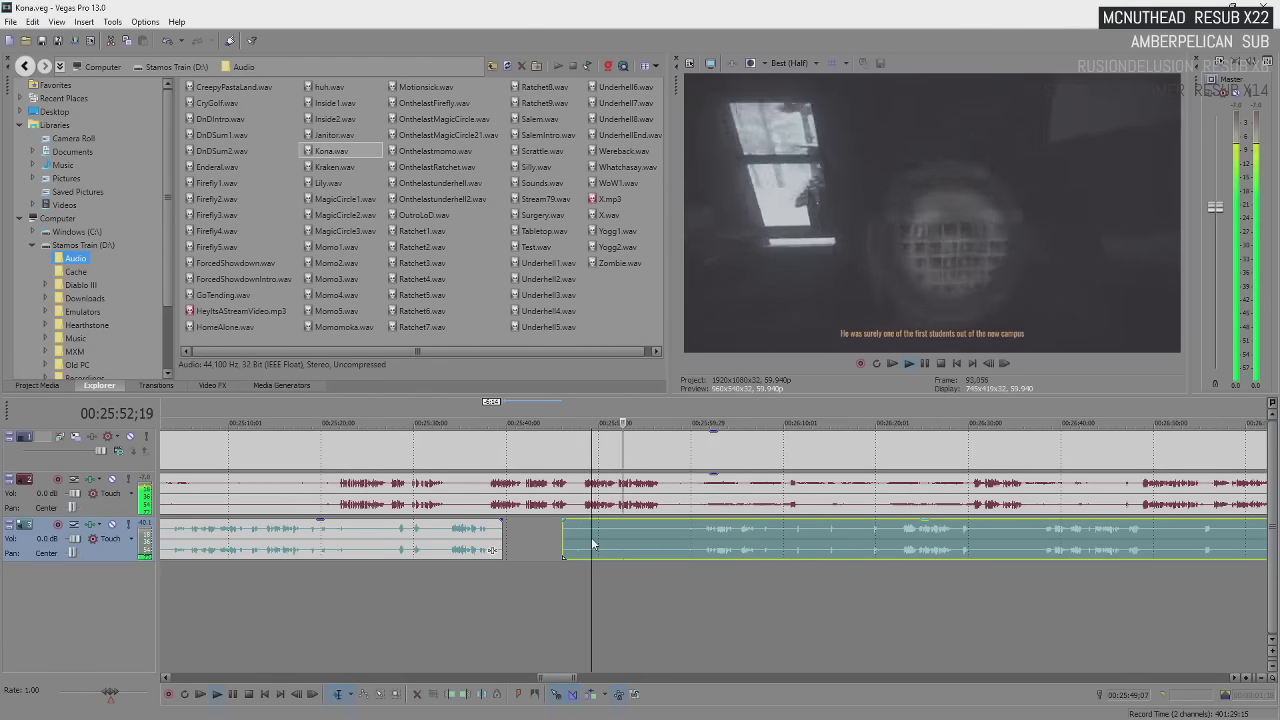
{"action": "key", "text": "s"}
{"action": "left_click_drag", "start_coordinate": [592, 545], "coordinate": [686, 555]}
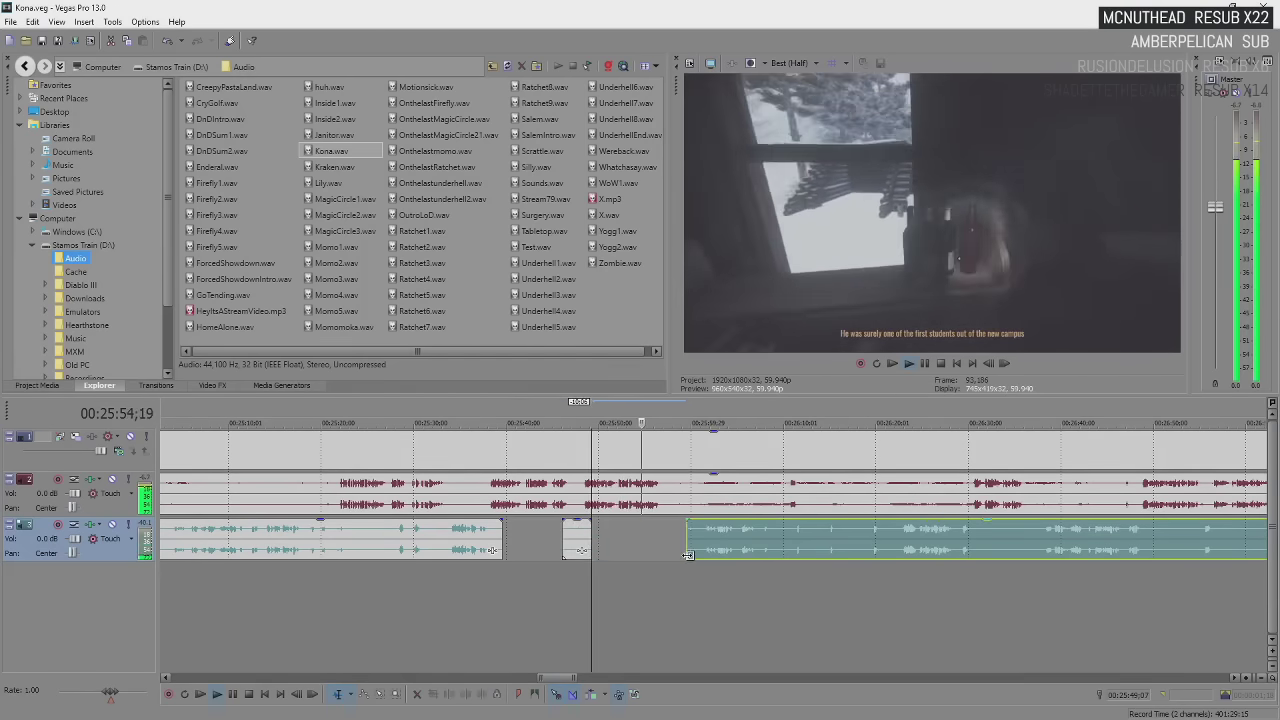
{"action": "scroll", "coordinate": [720, 543], "scroll_direction": "down", "scroll_amount": 2}
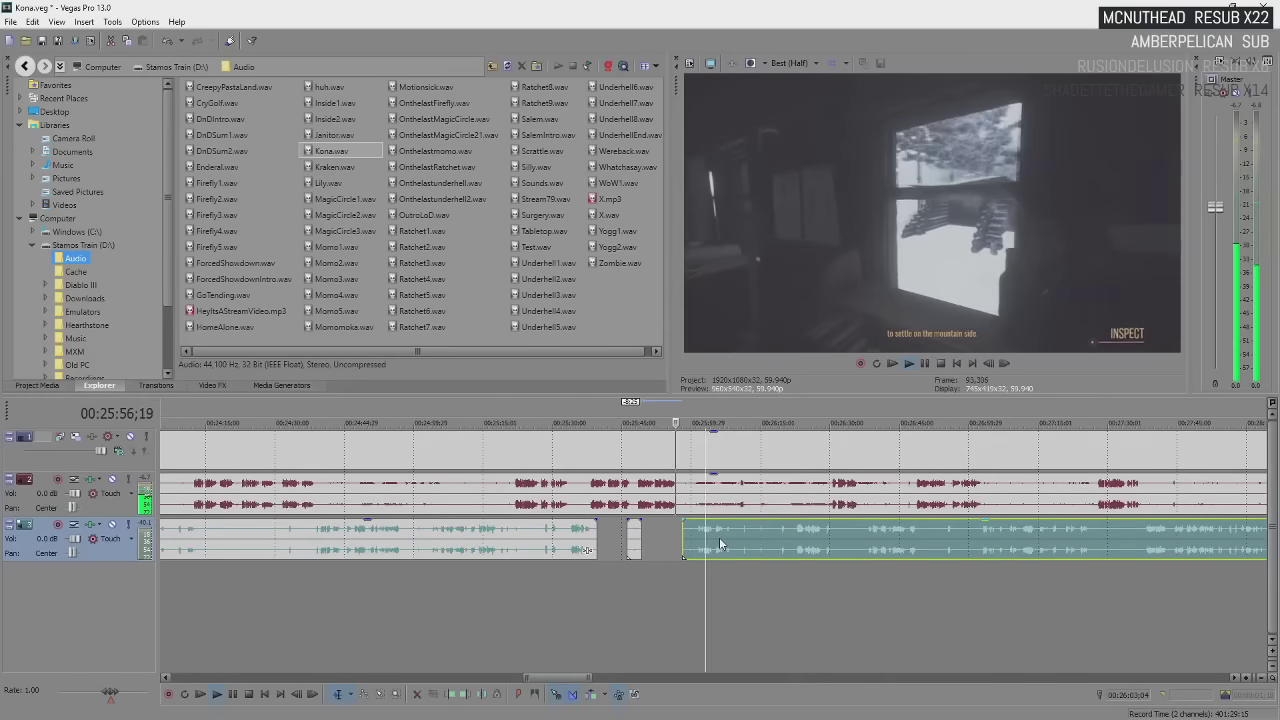
{"action": "scroll", "coordinate": [720, 543], "scroll_direction": "up", "scroll_amount": 3}
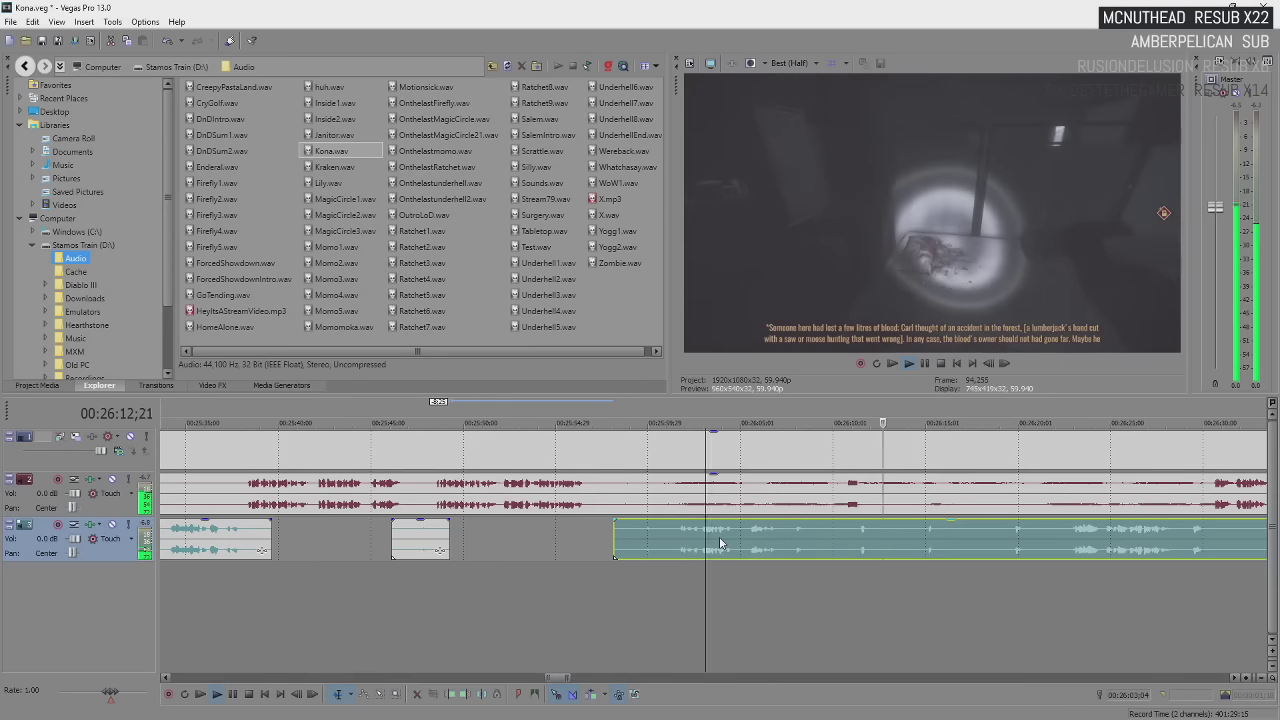
{"action": "key", "text": "Return"}
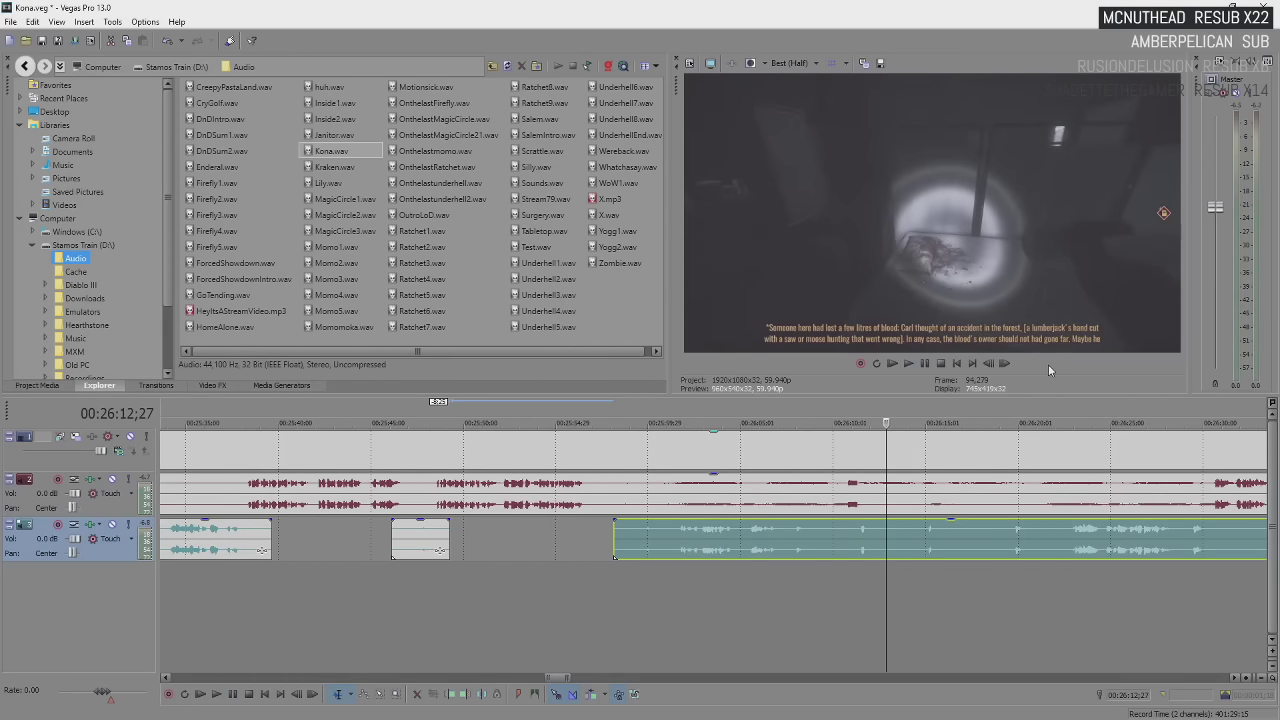
{"action": "key", "text": "space"}
{"action": "key", "text": "Return"}
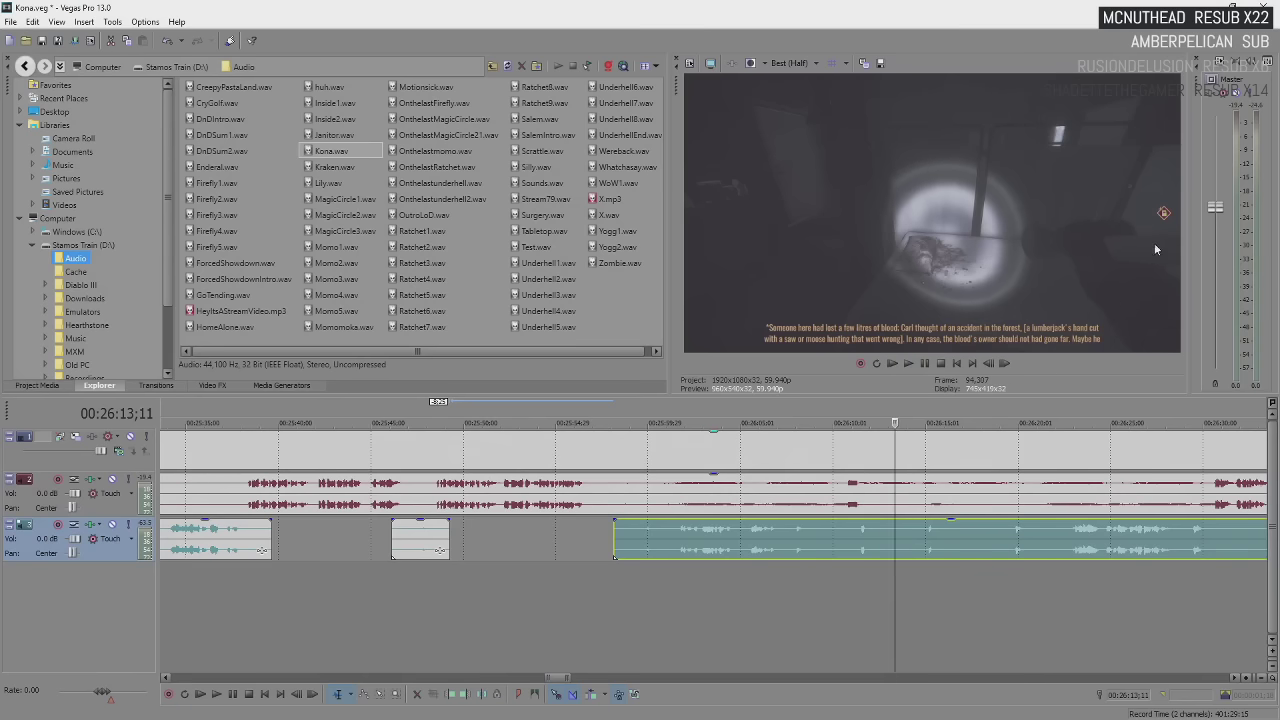
{"action": "key", "text": "space"}
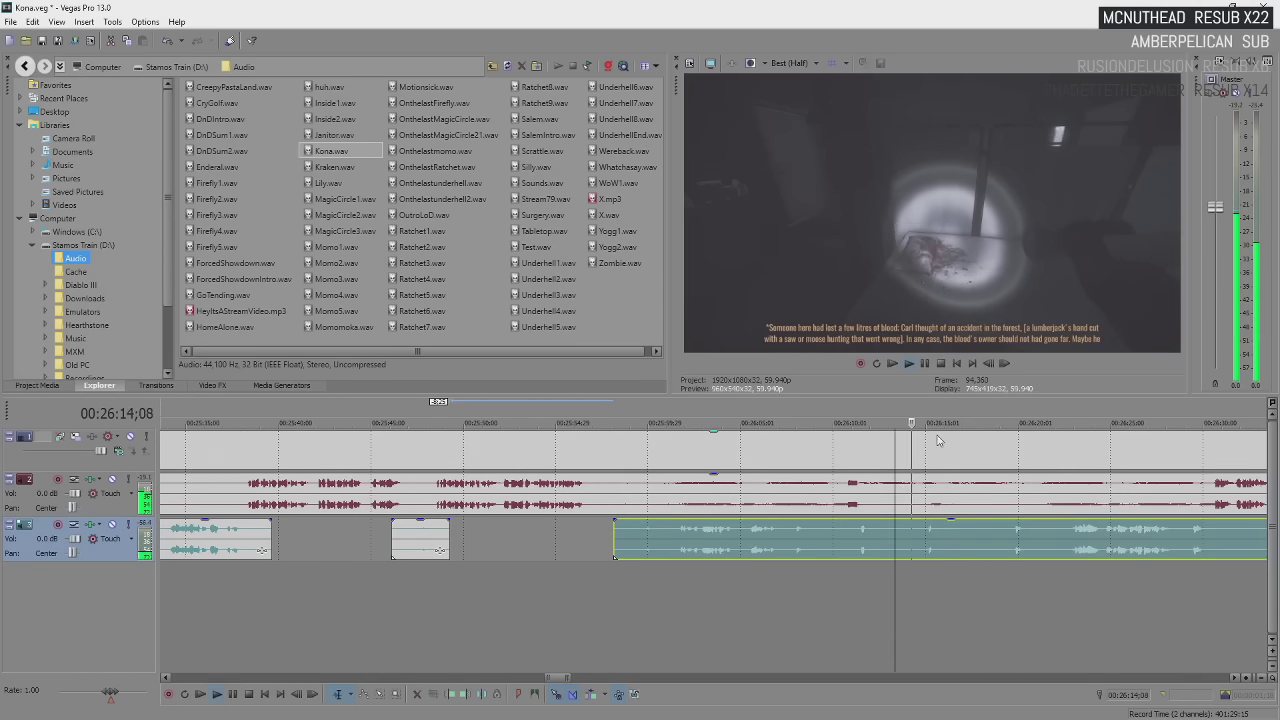
{"action": "key", "text": "Return"}
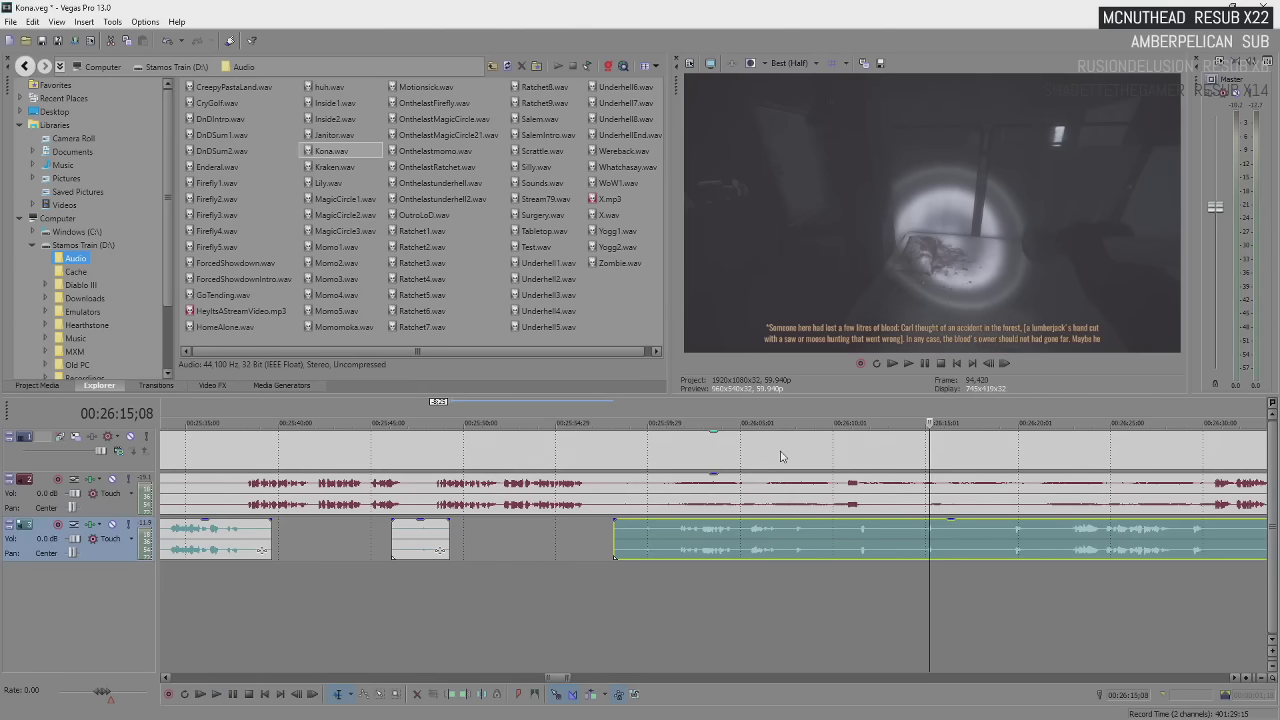
{"action": "scroll", "coordinate": [782, 457], "scroll_direction": "down", "scroll_amount": 5}
{"action": "scroll", "coordinate": [782, 457], "scroll_direction": "down", "scroll_amount": 5}
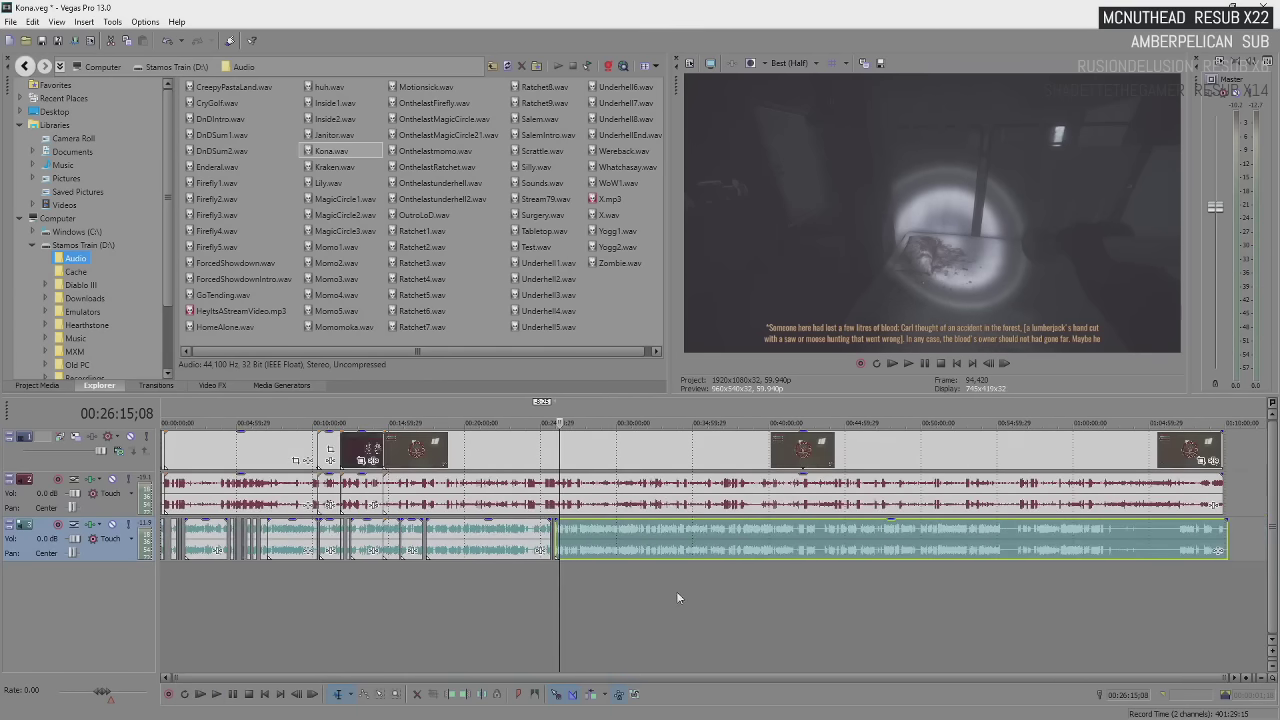
{"action": "scroll", "coordinate": [673, 595], "scroll_direction": "up", "scroll_amount": 5}
{"action": "key", "text": "space"}
{"action": "scroll", "coordinate": [672, 584], "scroll_direction": "up", "scroll_amount": 3}
{"action": "scroll", "coordinate": [665, 586], "scroll_direction": "up", "scroll_amount": 2}
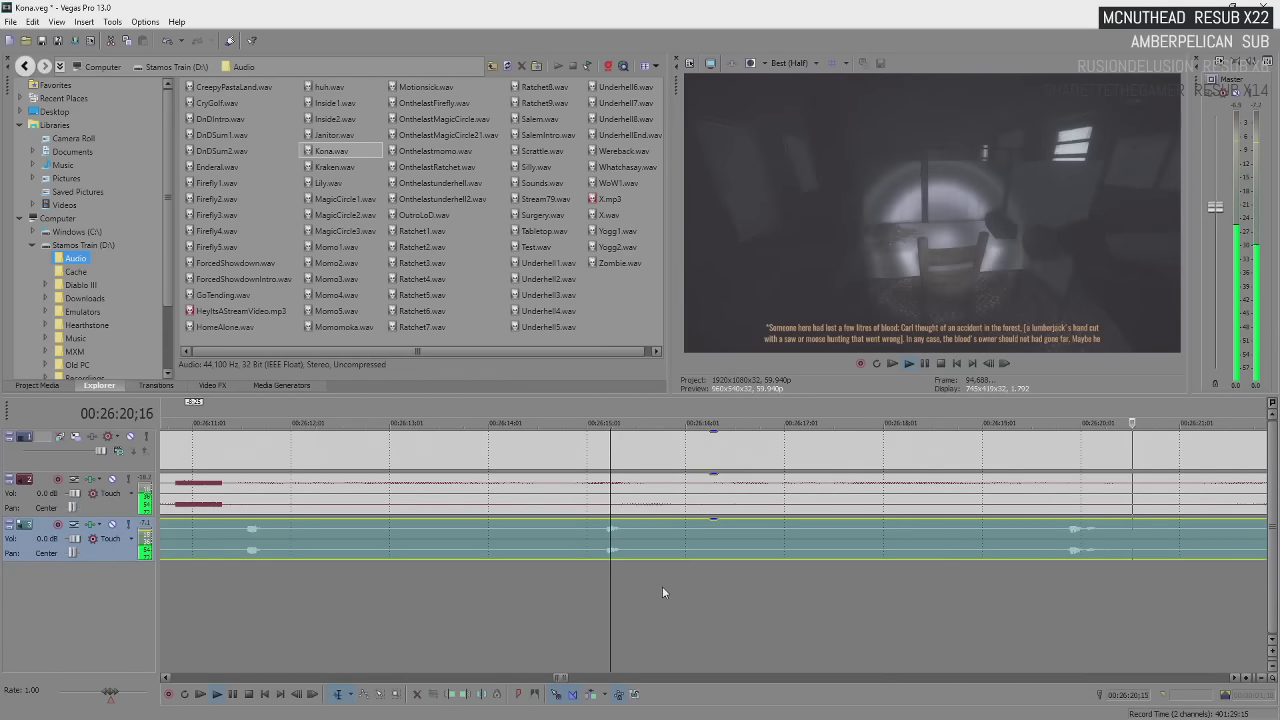
{"action": "scroll", "coordinate": [662, 590], "scroll_direction": "down", "scroll_amount": 3}
{"action": "scroll", "coordinate": [662, 590], "scroll_direction": "down", "scroll_amount": 2}
{"action": "scroll", "coordinate": [605, 630], "scroll_direction": "down", "scroll_amount": 2}
{"action": "scroll", "coordinate": [650, 600], "scroll_direction": "down", "scroll_amount": 2}
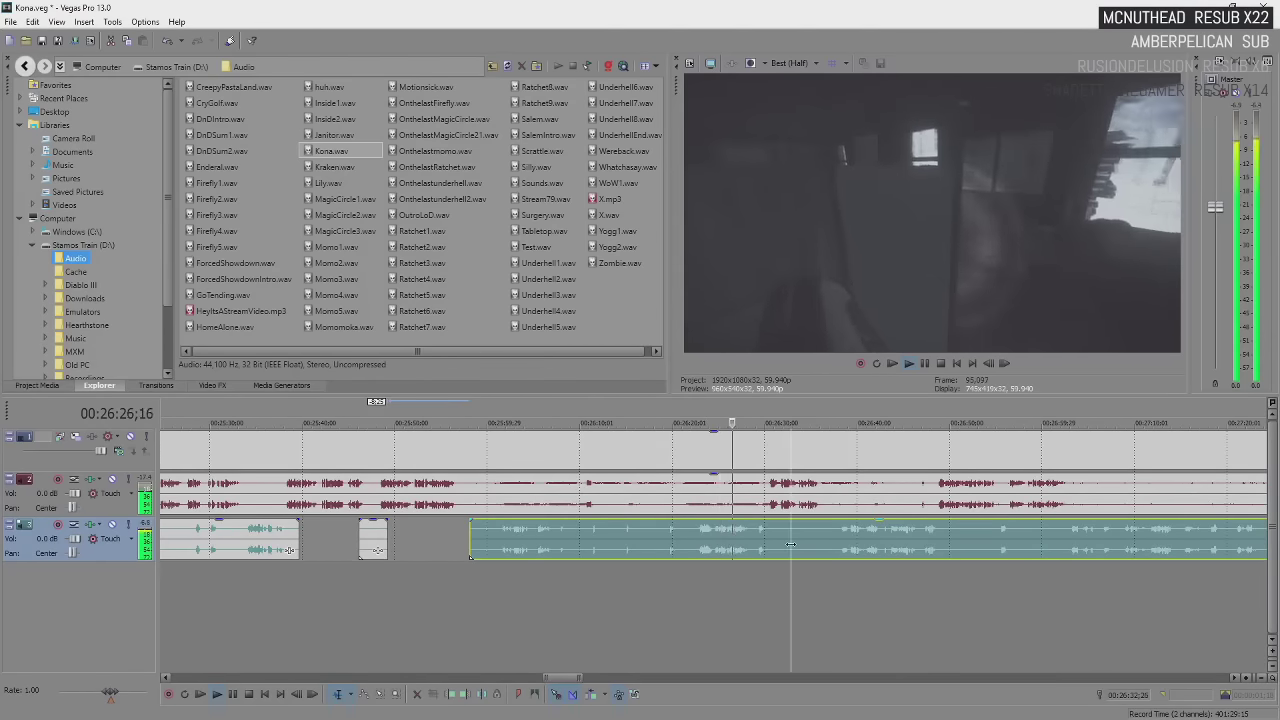
{"action": "scroll", "coordinate": [790, 545], "scroll_direction": "up", "scroll_amount": 4}
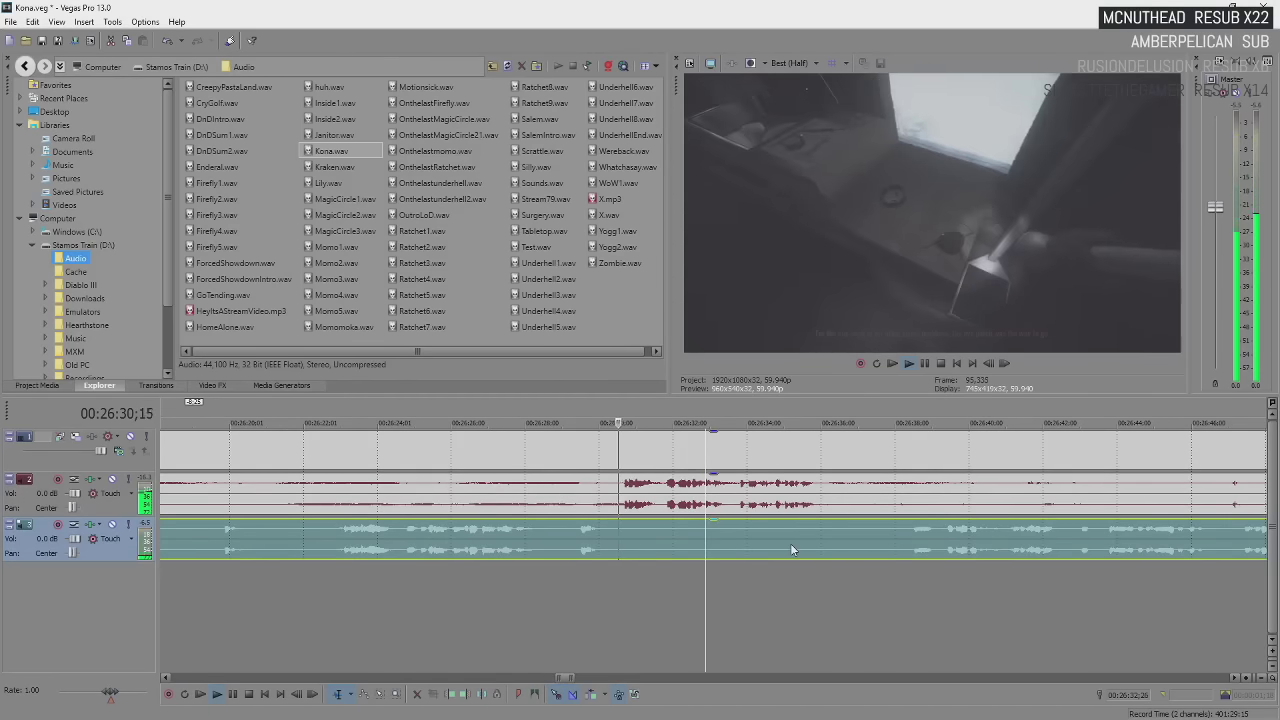
{"action": "scroll", "coordinate": [790, 548], "scroll_direction": "down", "scroll_amount": 4}
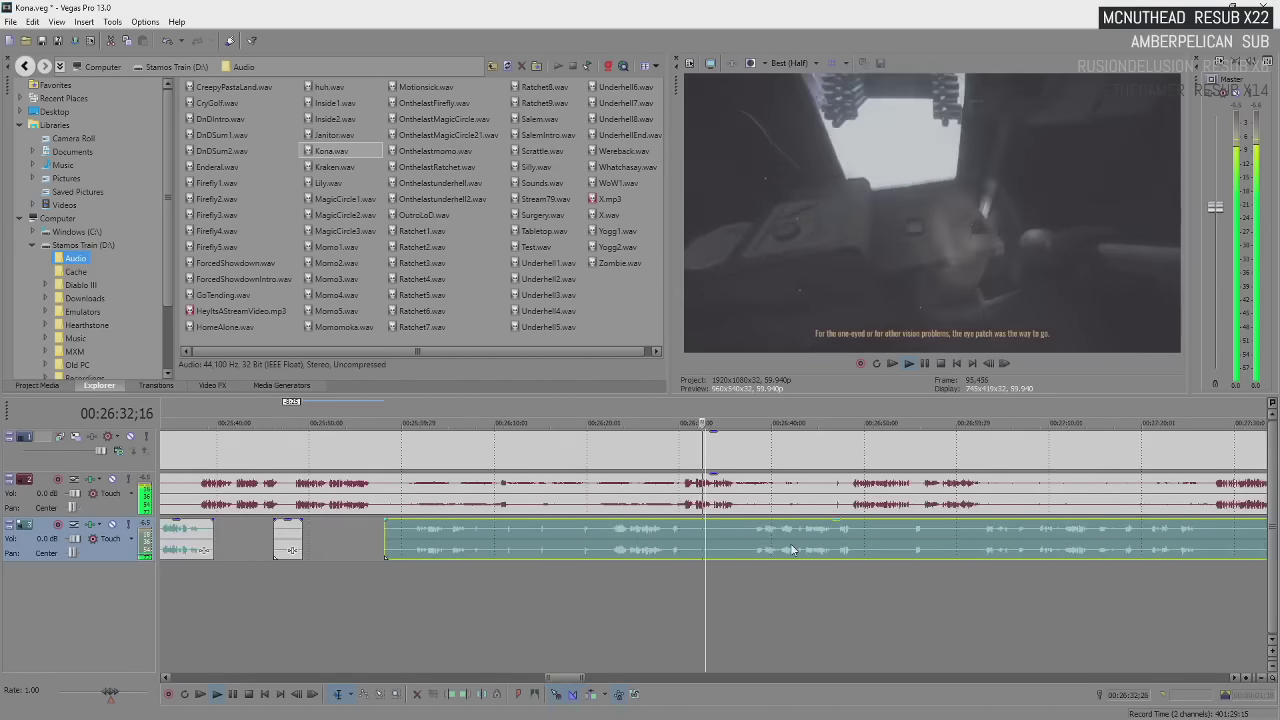
{"action": "scroll", "coordinate": [842, 548], "scroll_direction": "up", "scroll_amount": 4}
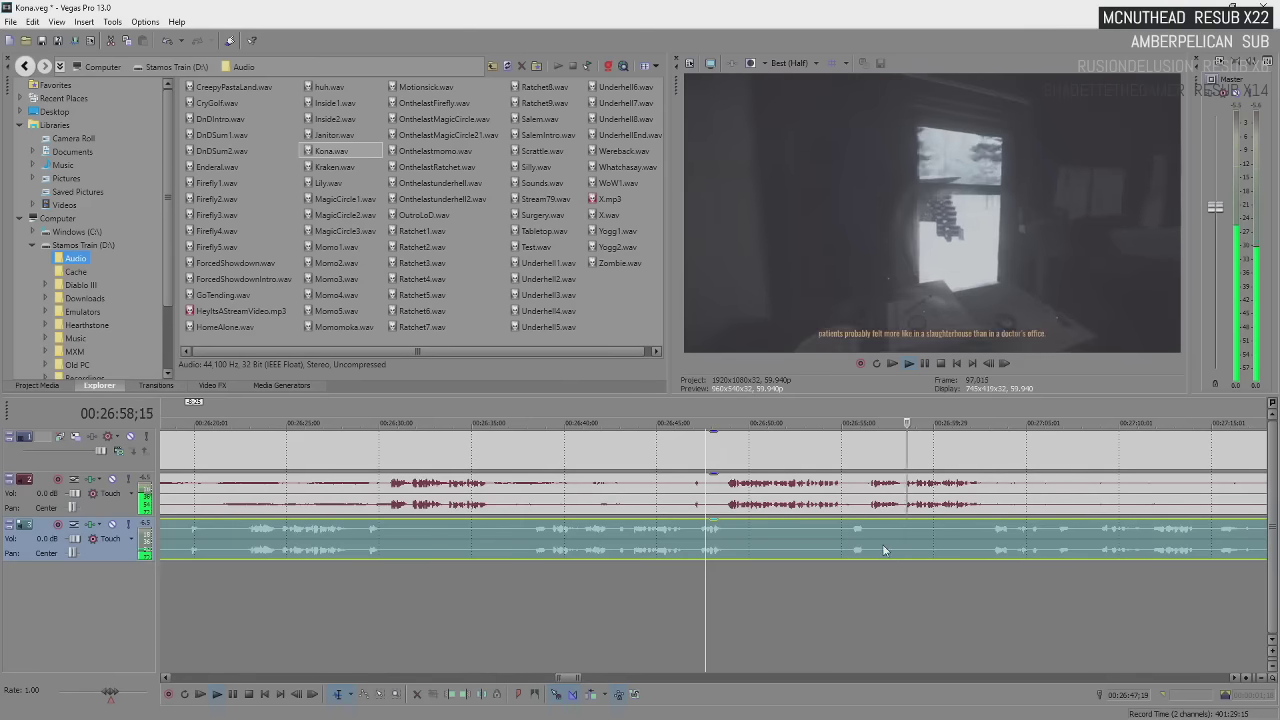
{"action": "scroll", "coordinate": [830, 548], "scroll_direction": "down", "scroll_amount": 3}
{"action": "scroll", "coordinate": [810, 549], "scroll_direction": "up", "scroll_amount": 2}
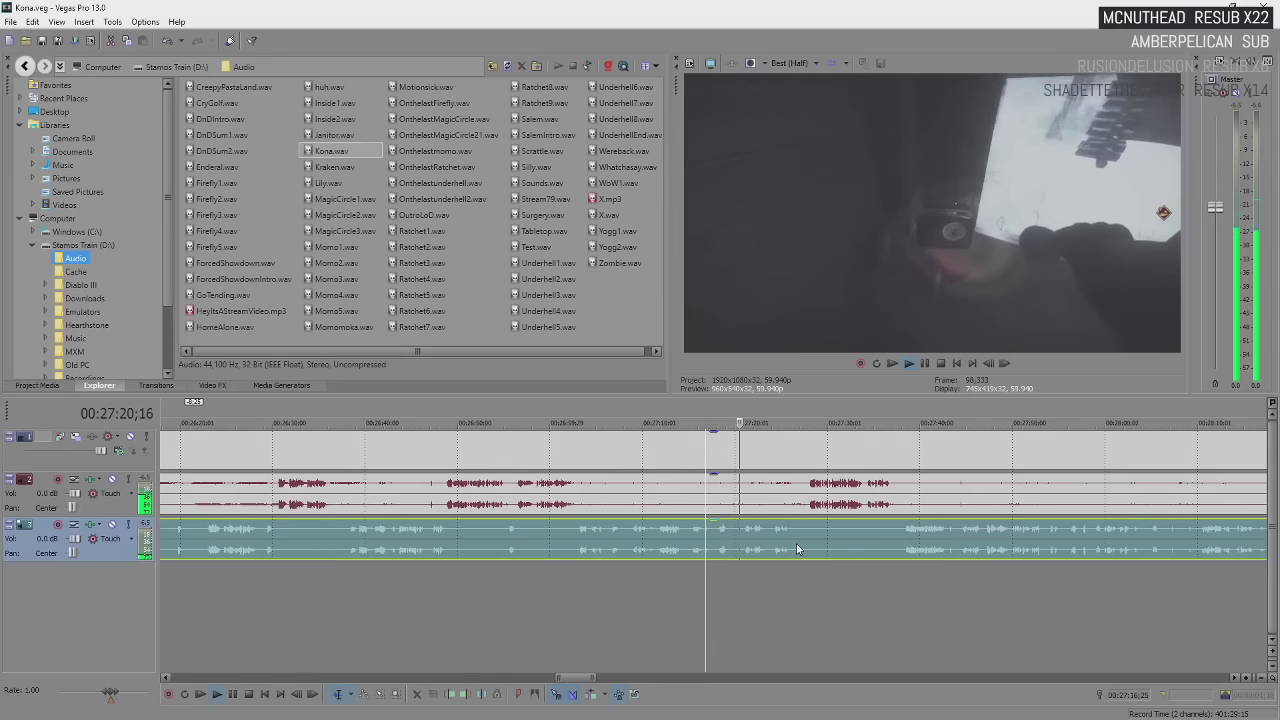
{"action": "scroll", "coordinate": [797, 548], "scroll_direction": "down", "scroll_amount": 2}
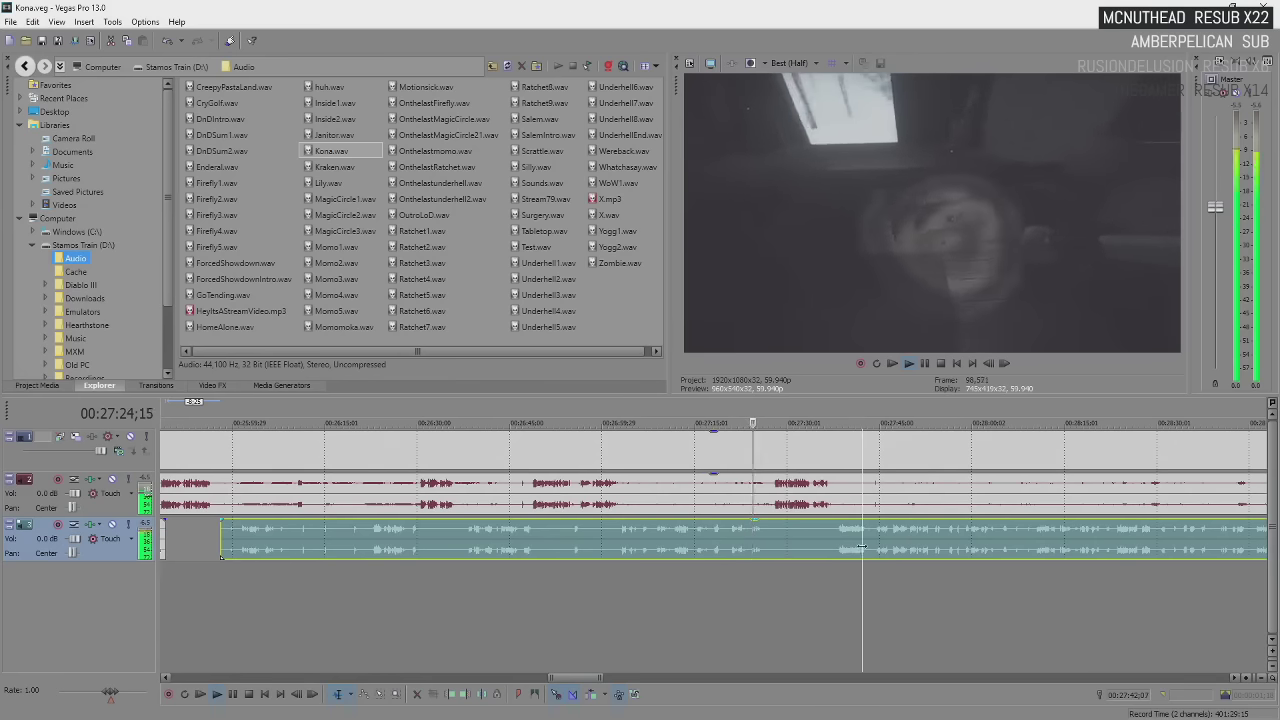
{"action": "scroll", "coordinate": [862, 549], "scroll_direction": "up", "scroll_amount": 3}
Finish reviewing playback, pausing near 27:31, and switch to the 'spaghetti hot dog' image results
{"action": "key", "text": "space"}
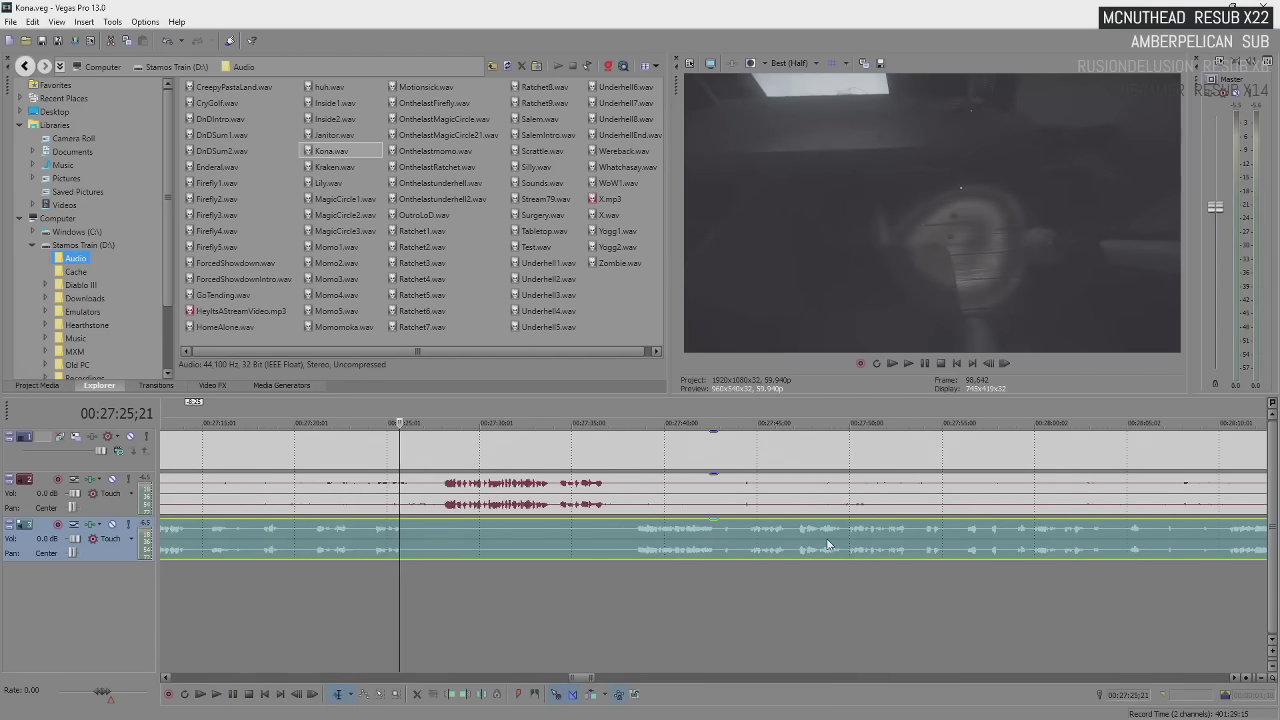
{"action": "key", "text": "space"}
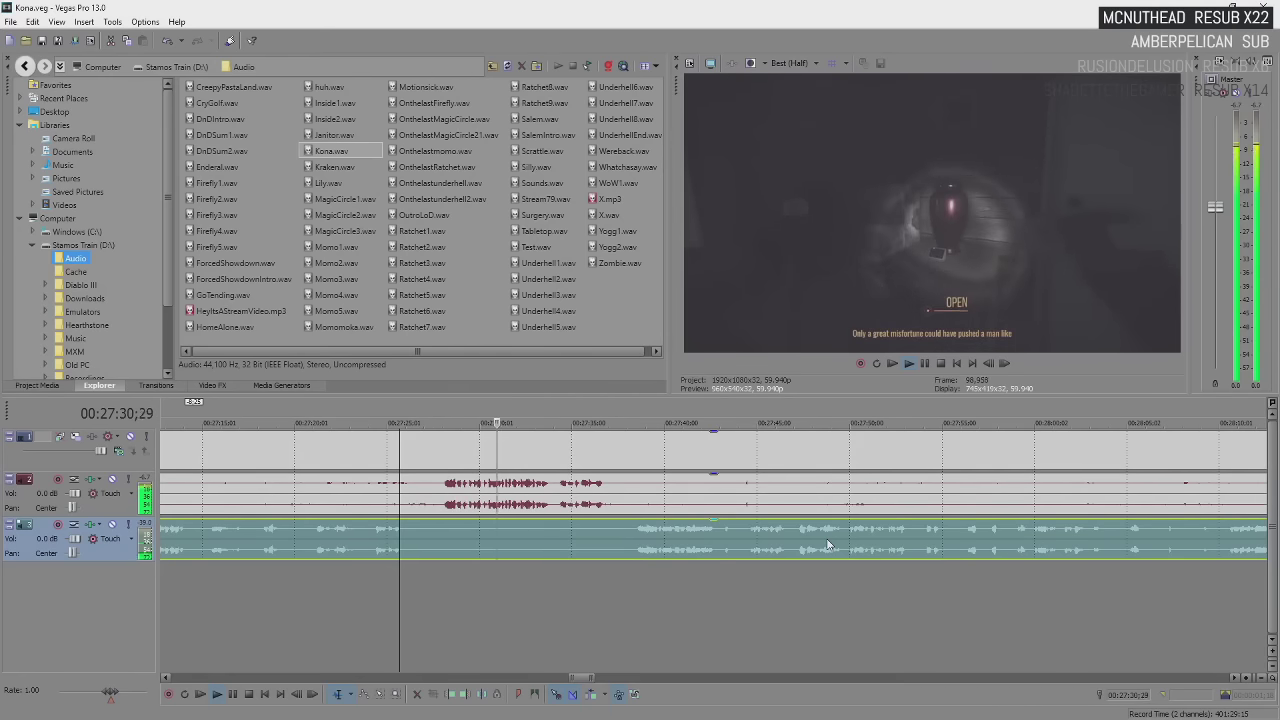
{"action": "key", "text": "Return"}
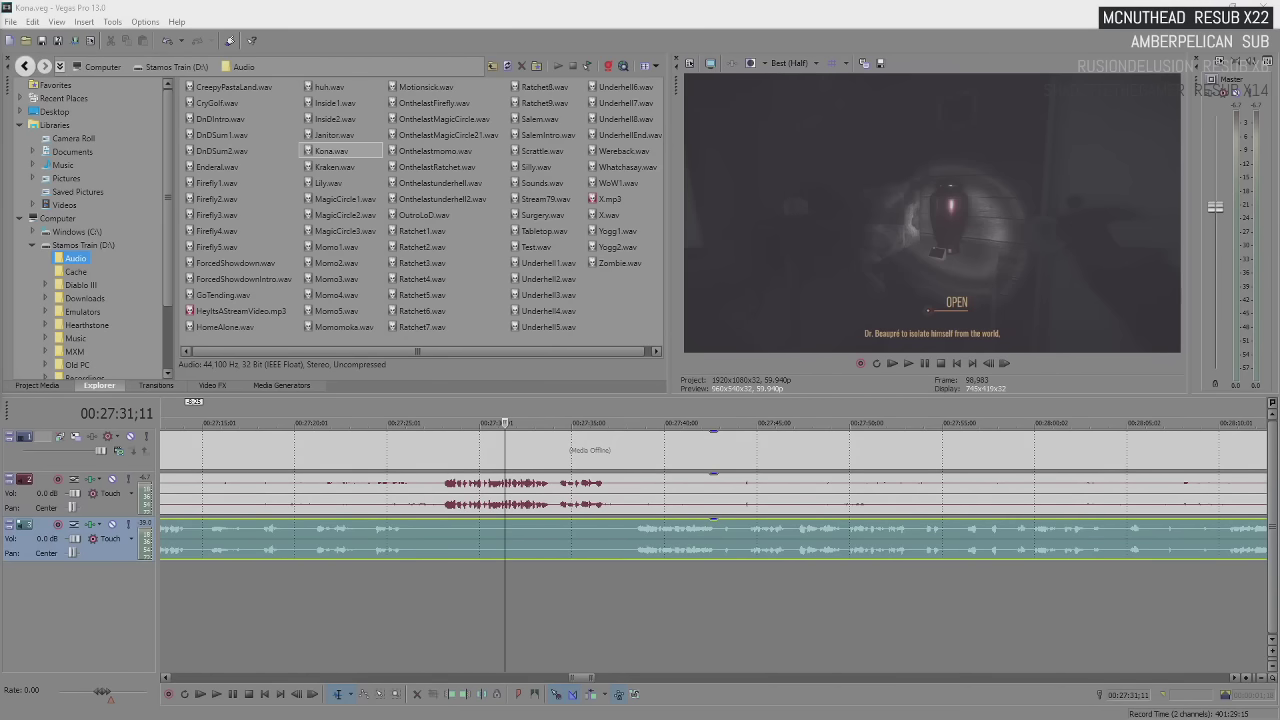
{"action": "key", "text": "alt+Tab"}
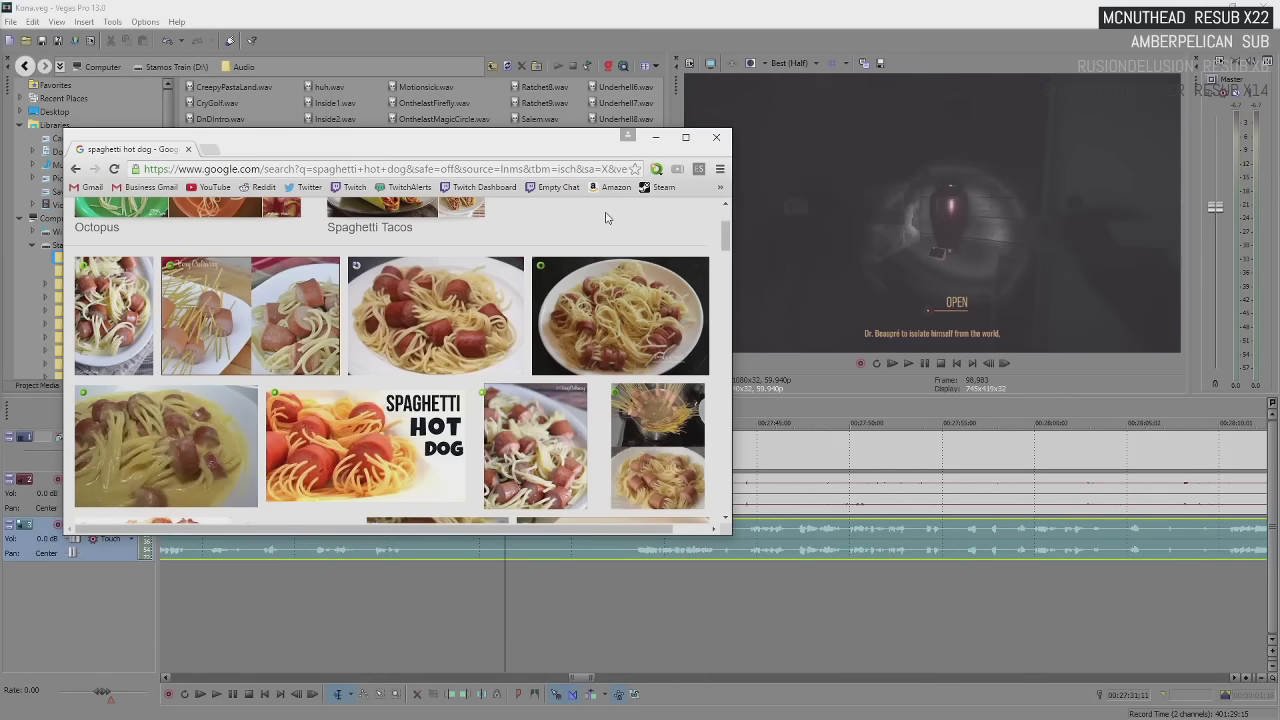
{"action": "scroll", "coordinate": [605, 217], "scroll_direction": "down", "scroll_amount": 2}
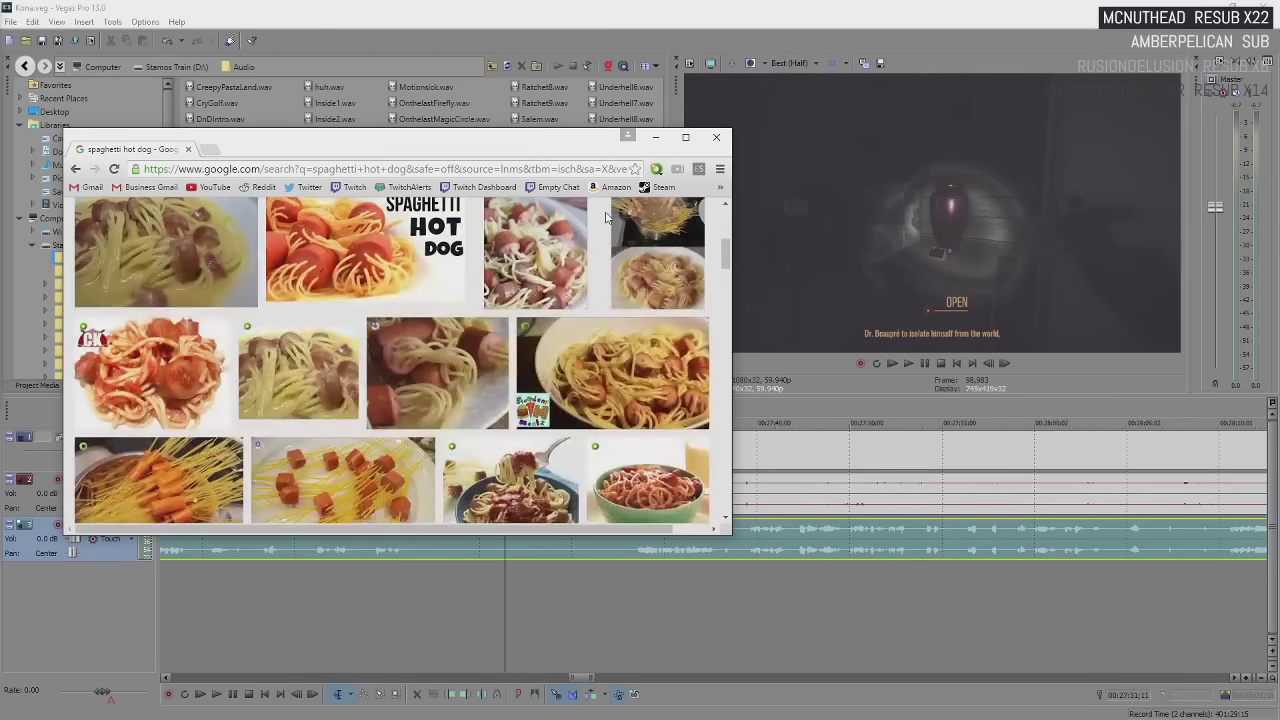
{"action": "scroll", "coordinate": [605, 217], "scroll_direction": "down", "scroll_amount": 1}
{"action": "scroll", "coordinate": [605, 217], "scroll_direction": "down", "scroll_amount": 1}
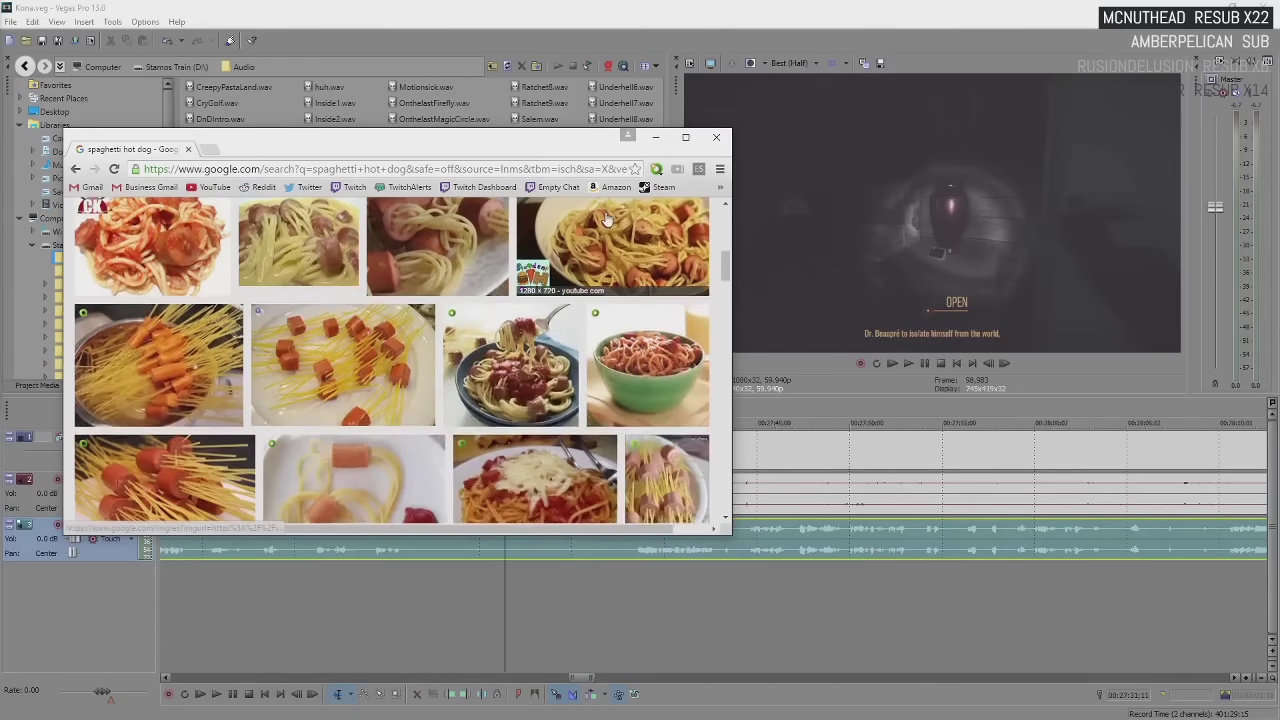
{"action": "scroll", "coordinate": [605, 217], "scroll_direction": "down", "scroll_amount": 2}
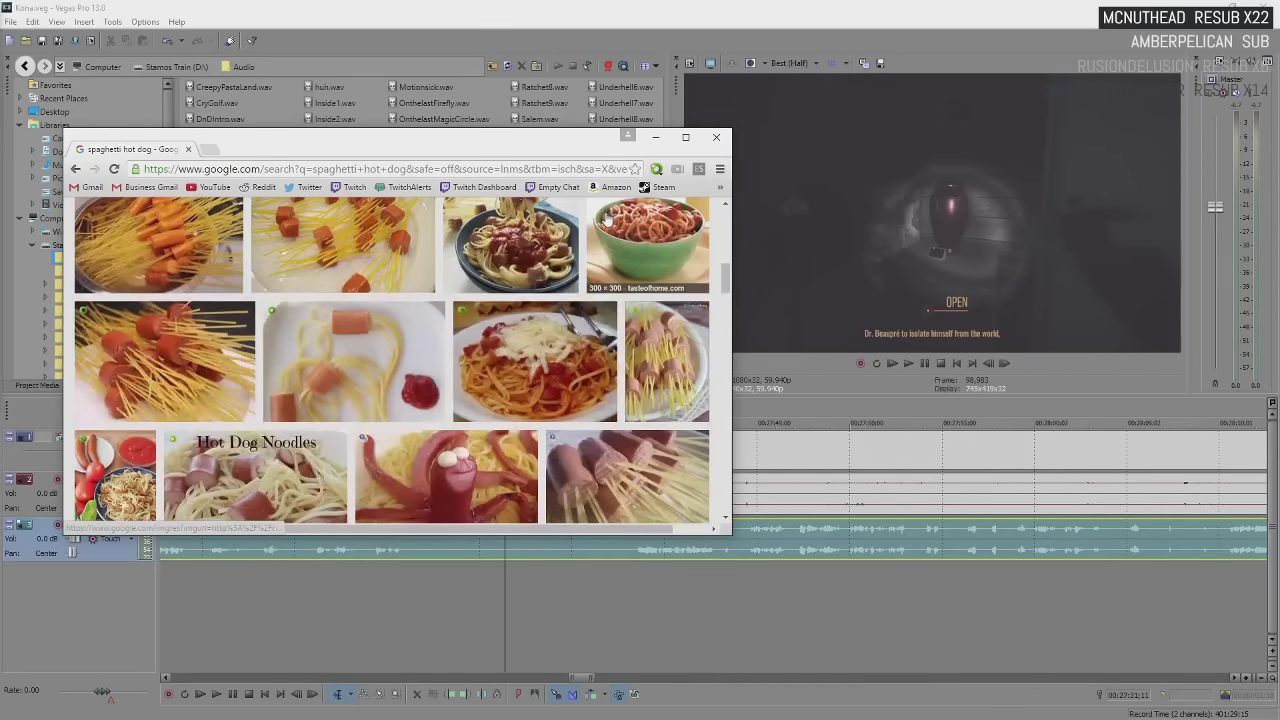
{"action": "scroll", "coordinate": [605, 217], "scroll_direction": "down", "scroll_amount": 3}
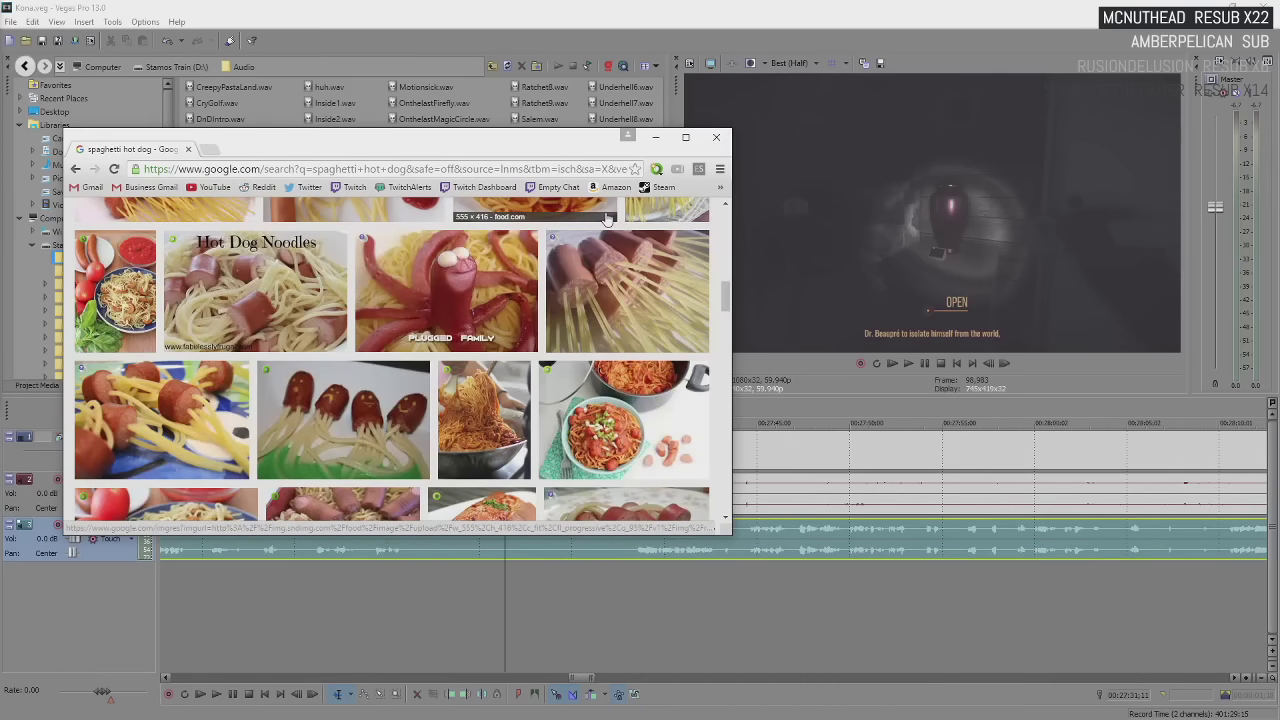
{"action": "scroll", "coordinate": [617, 292], "scroll_direction": "down", "scroll_amount": 3}
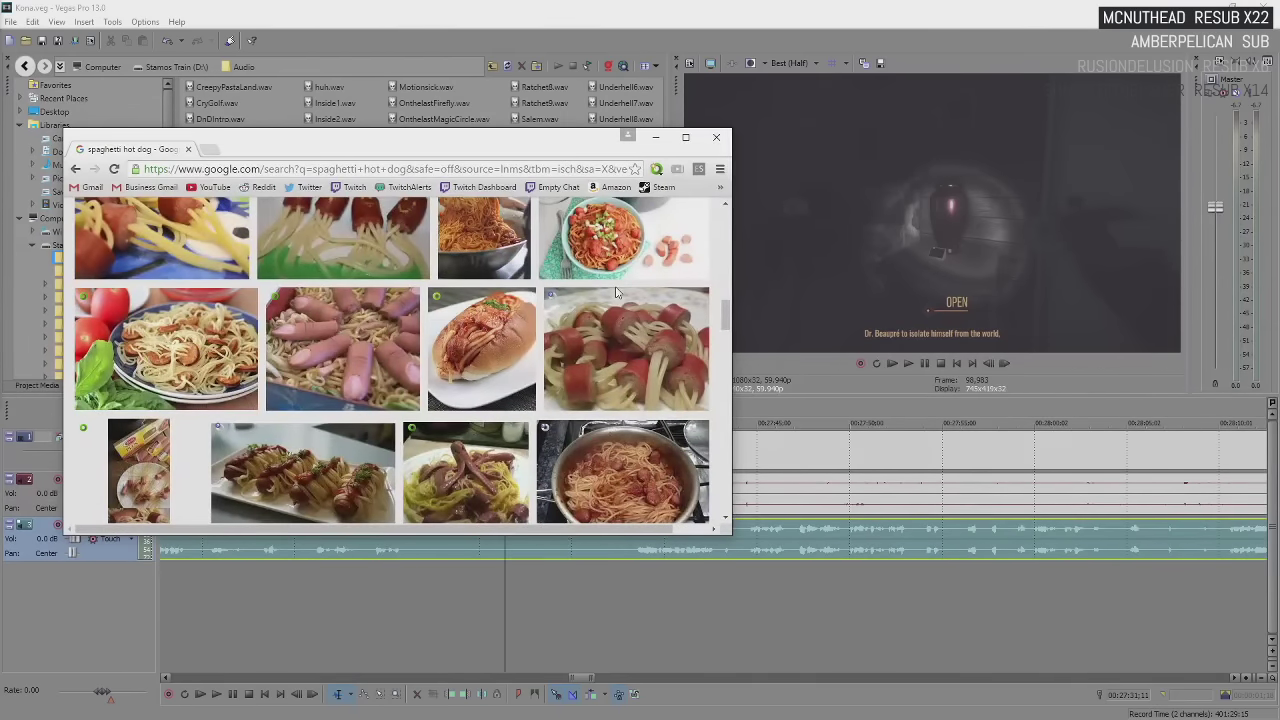
{"action": "scroll", "coordinate": [601, 289], "scroll_direction": "up", "scroll_amount": 5}
{"action": "scroll", "coordinate": [599, 289], "scroll_direction": "up", "scroll_amount": 5}
{"action": "scroll", "coordinate": [597, 289], "scroll_direction": "up", "scroll_amount": 5}
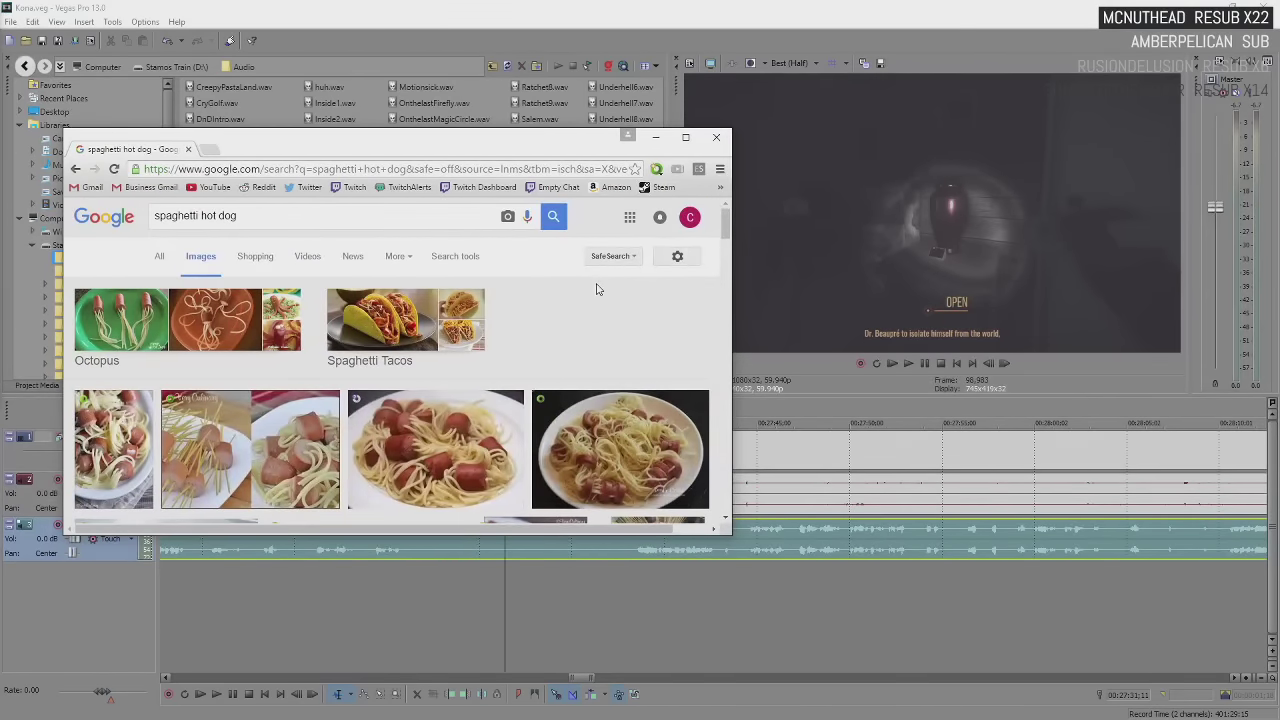
{"action": "scroll", "coordinate": [597, 289], "scroll_direction": "down", "scroll_amount": 5}
{"action": "scroll", "coordinate": [596, 289], "scroll_direction": "up", "scroll_amount": 5}
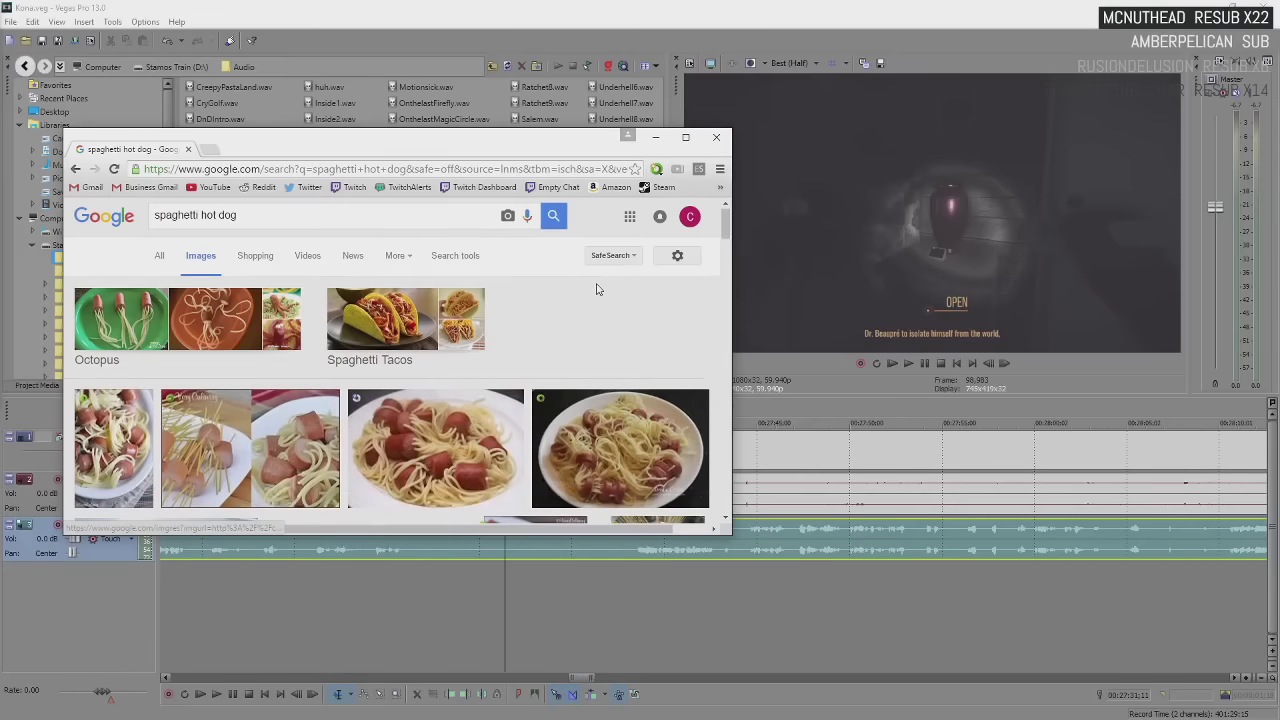
Leave the spaghetti hot dog image results and return to the Vegas Pro project
{"action": "key", "text": "alt+Tab"}
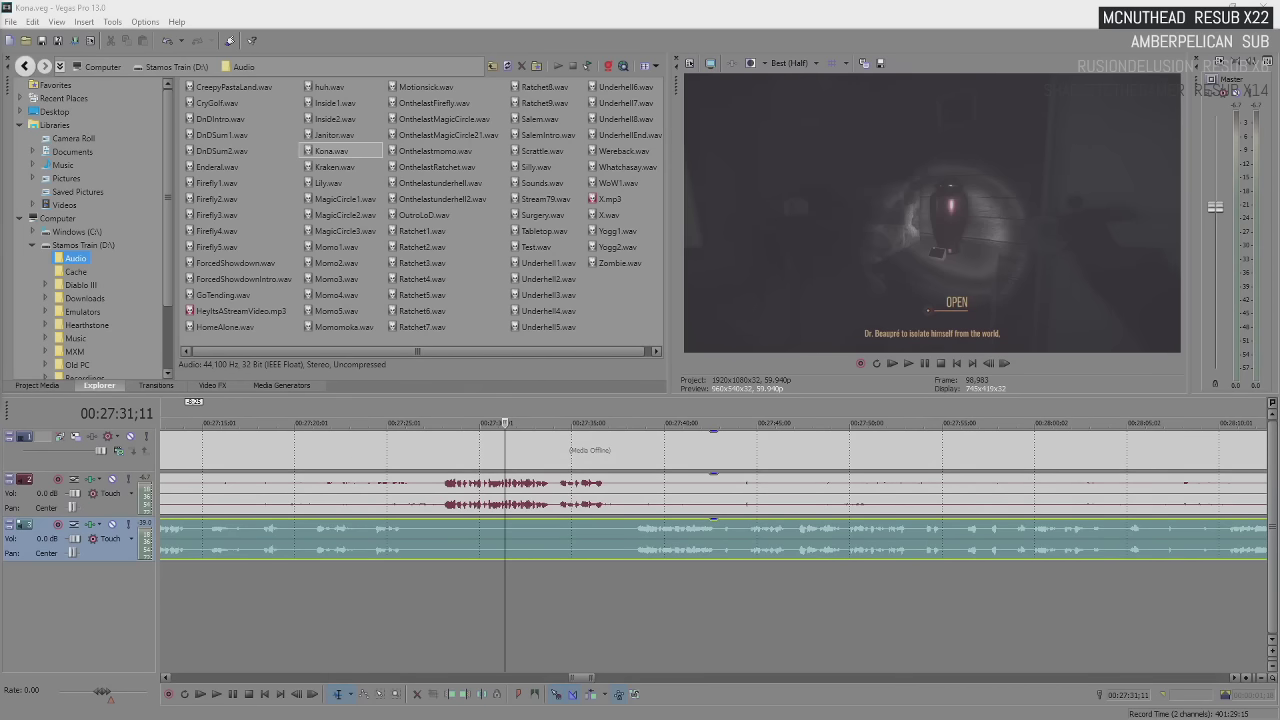
Preview the Braided Spaghetti Bread, Spaghetti Bread Baskets and cheesy garlic bread images, then close Chrome
{"action": "key", "text": "alt+Tab"}
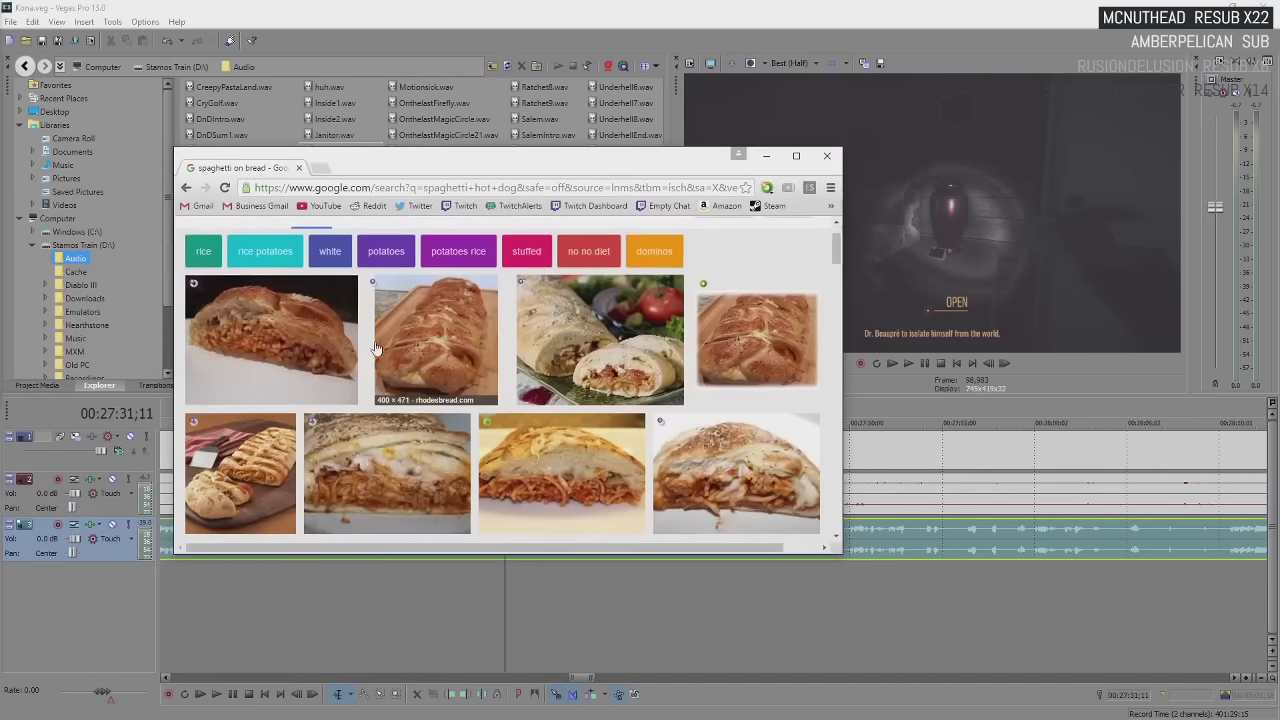
{"action": "left_click", "coordinate": [306, 350]}
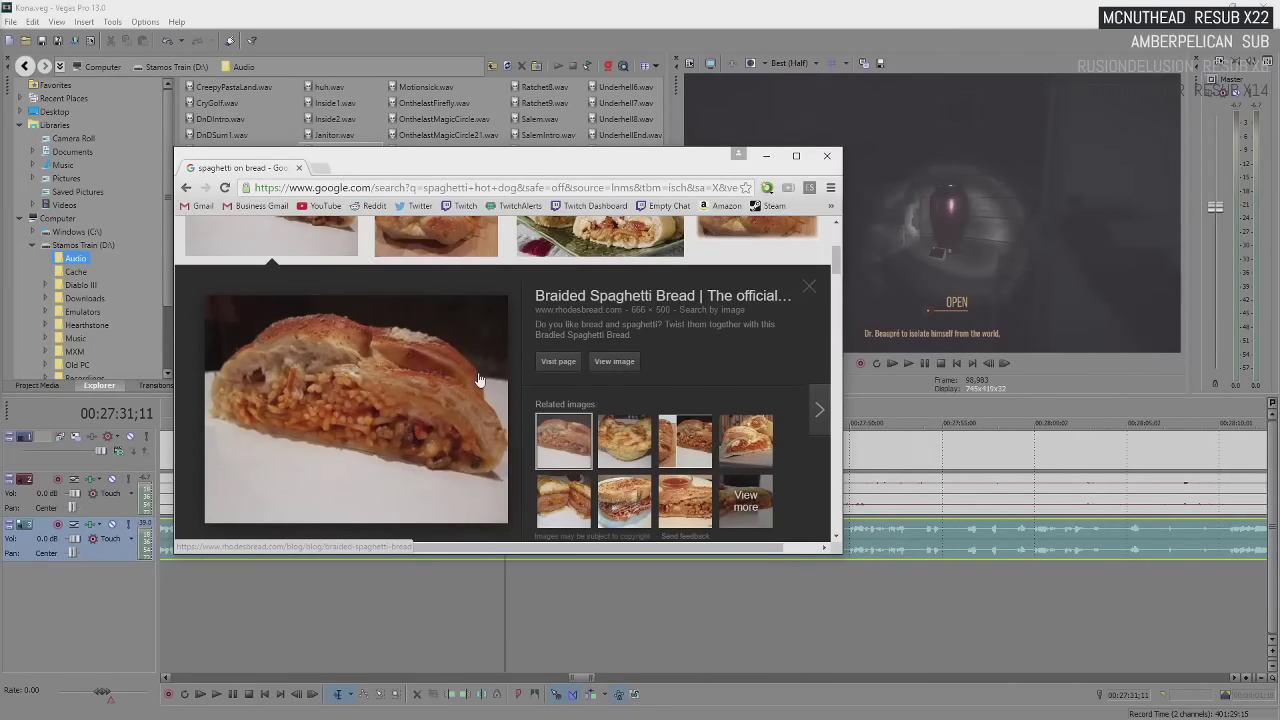
{"action": "scroll", "coordinate": [478, 380], "scroll_direction": "down", "scroll_amount": 2}
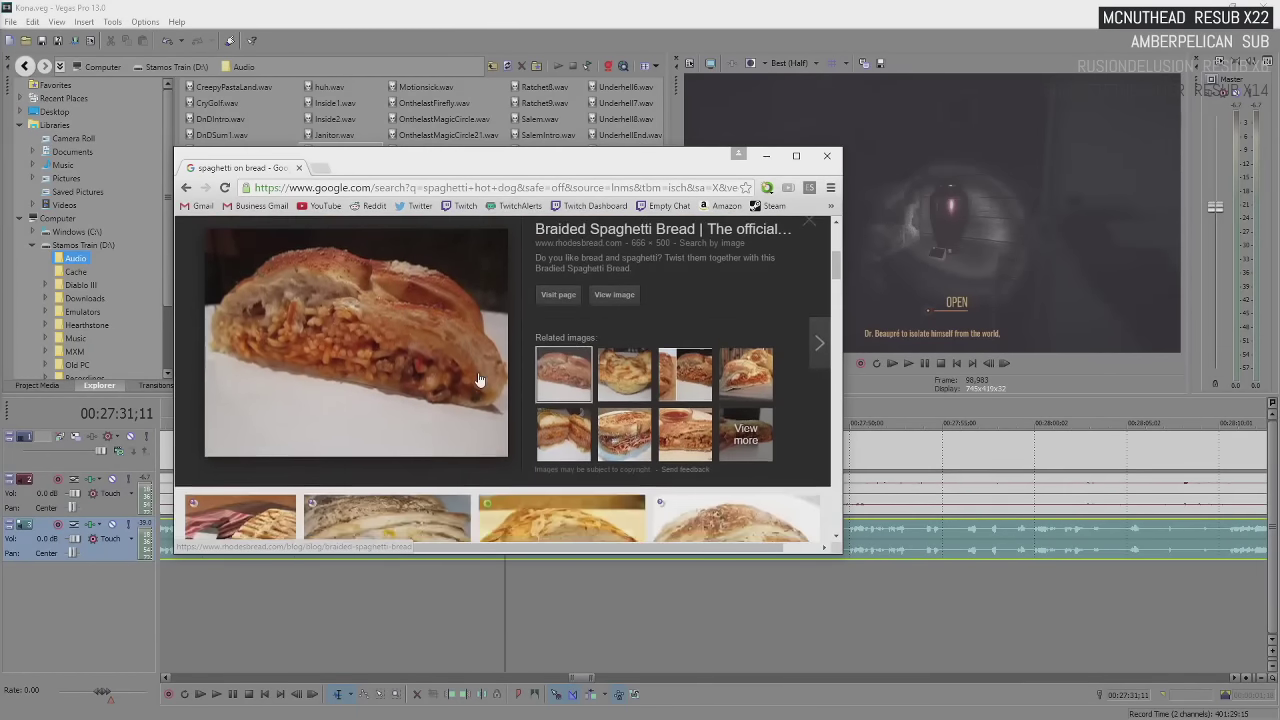
{"action": "scroll", "coordinate": [478, 380], "scroll_direction": "down", "scroll_amount": 3}
{"action": "scroll", "coordinate": [478, 380], "scroll_direction": "down", "scroll_amount": 2}
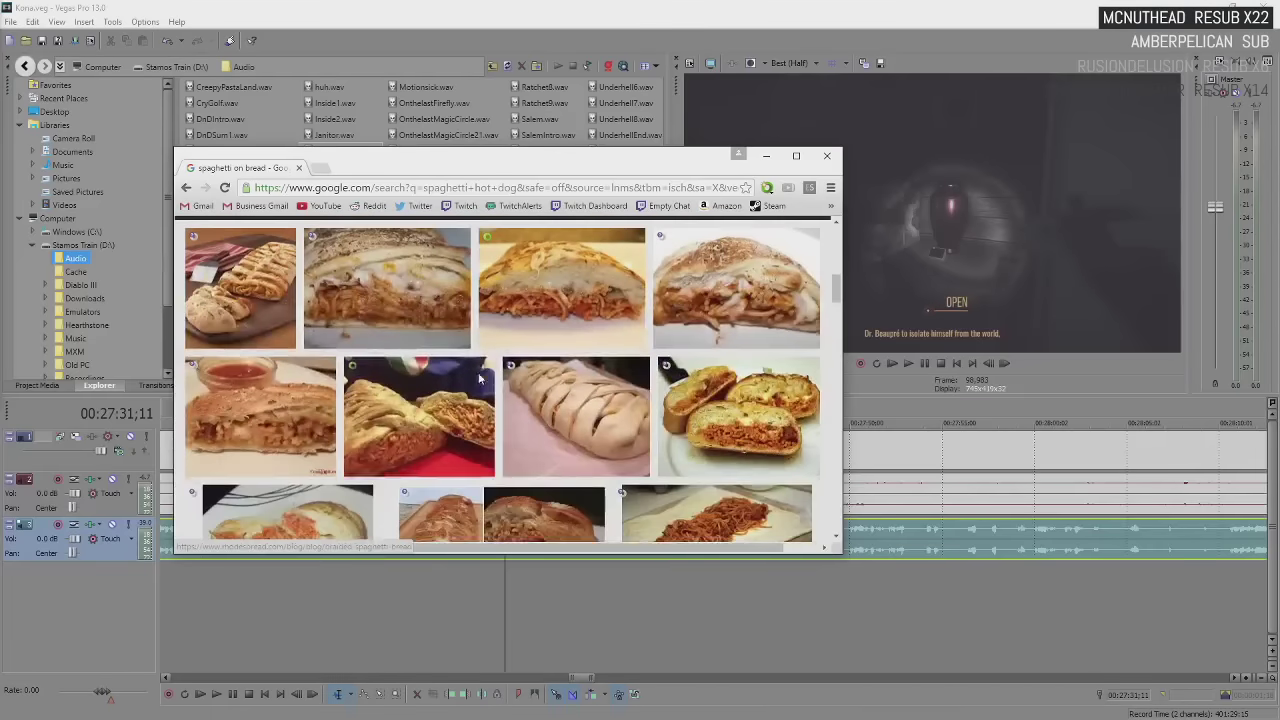
{"action": "left_click", "coordinate": [294, 428]}
{"action": "scroll", "coordinate": [383, 441], "scroll_direction": "up", "scroll_amount": 1}
{"action": "left_click", "coordinate": [414, 345]}
{"action": "scroll", "coordinate": [398, 494], "scroll_direction": "down", "scroll_amount": 3}
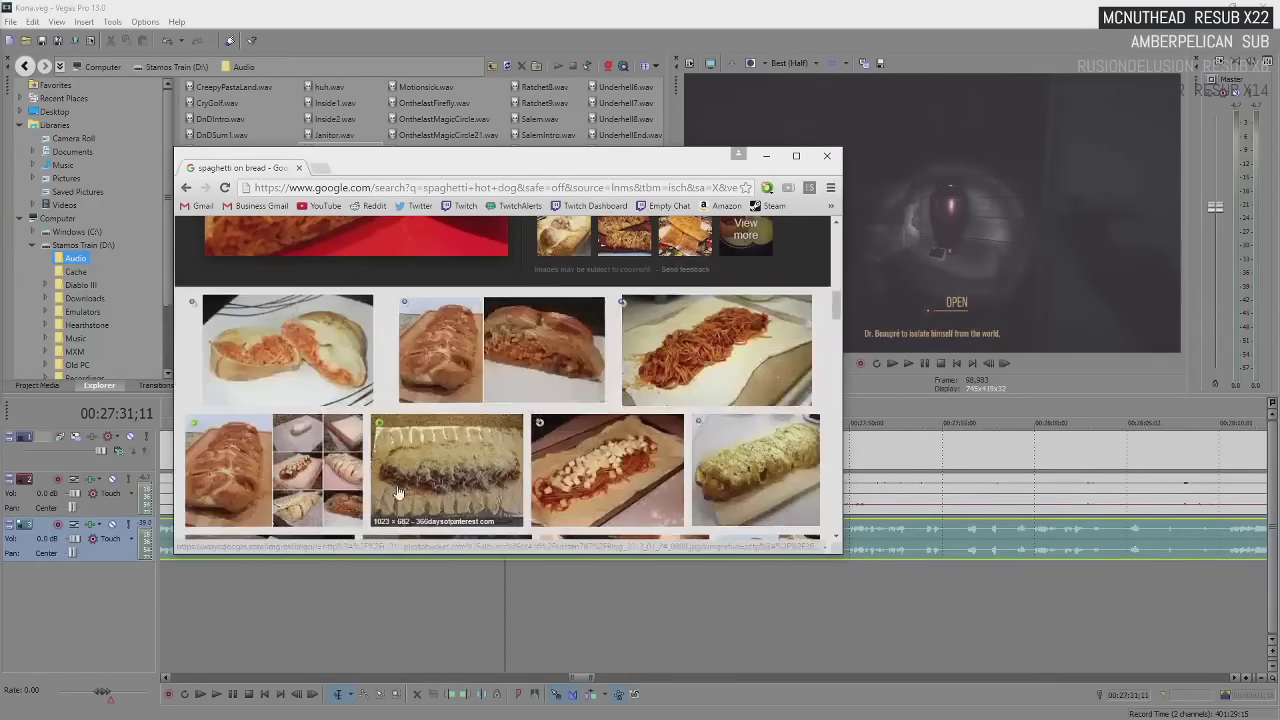
{"action": "scroll", "coordinate": [498, 418], "scroll_direction": "down", "scroll_amount": 1}
{"action": "scroll", "coordinate": [481, 414], "scroll_direction": "down", "scroll_amount": 1}
{"action": "left_click", "coordinate": [423, 408]}
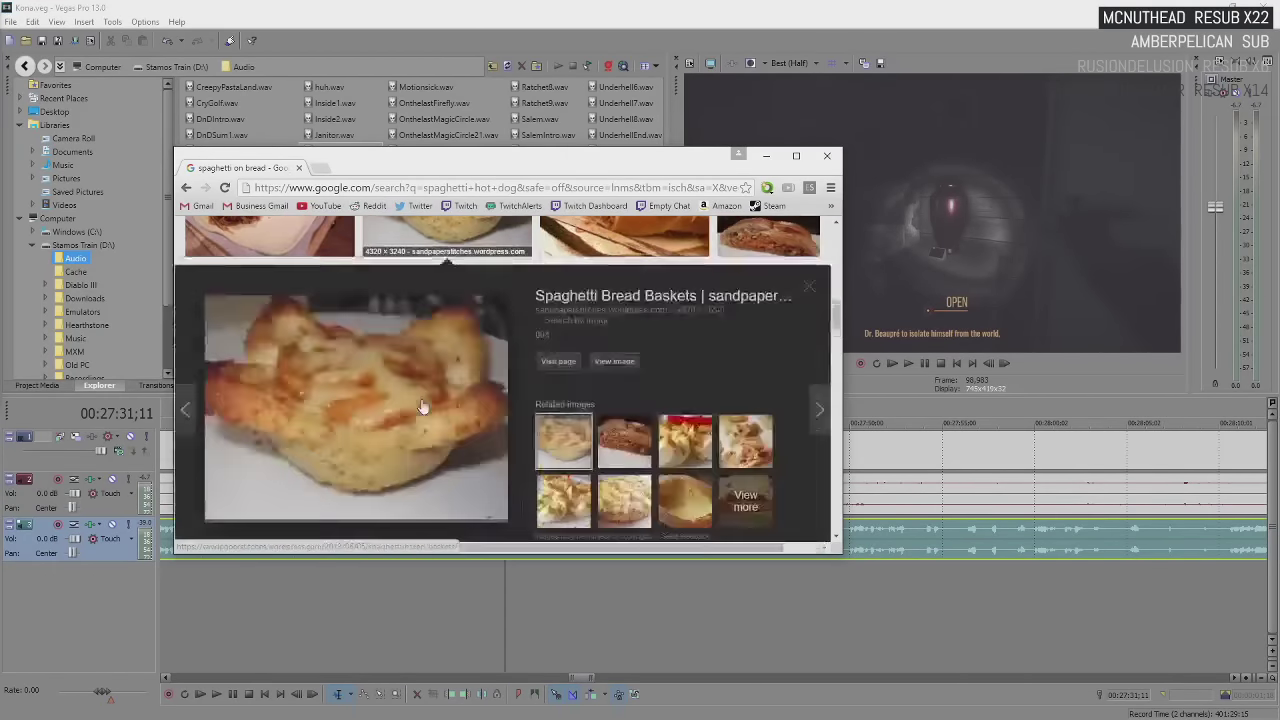
{"action": "scroll", "coordinate": [376, 419], "scroll_direction": "up", "scroll_amount": 2}
{"action": "left_click", "coordinate": [616, 335]}
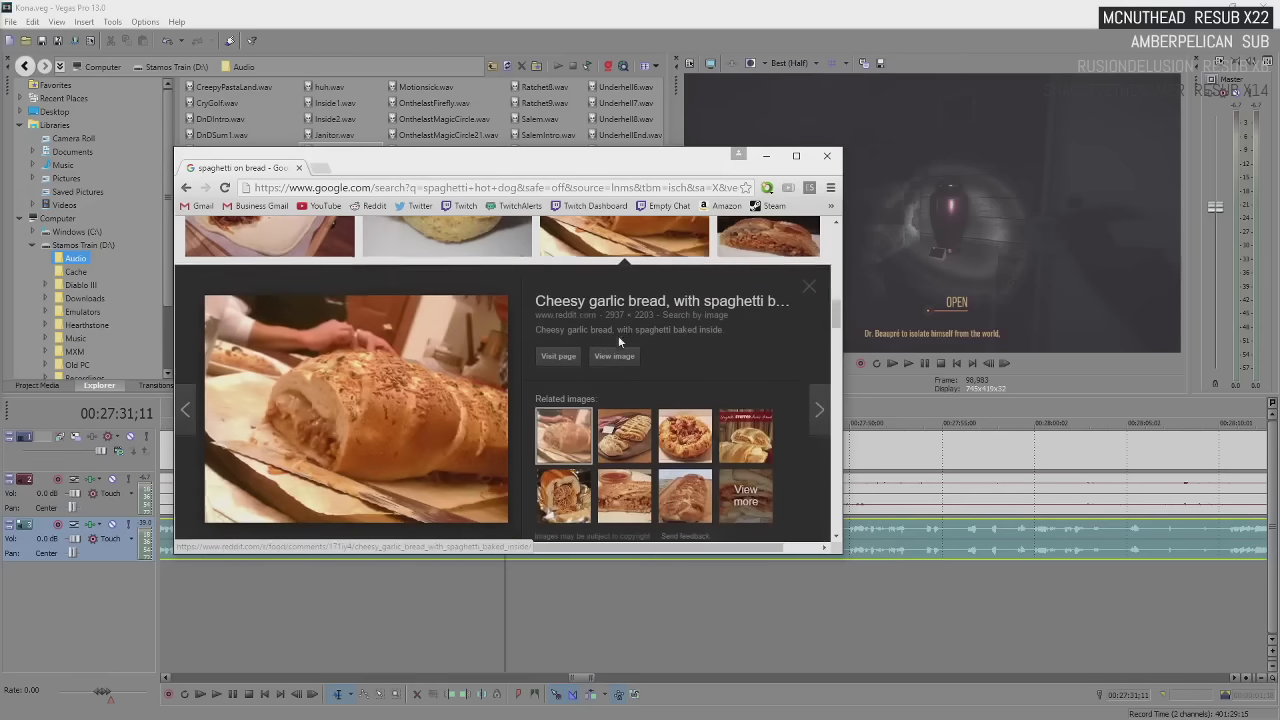
{"action": "scroll", "coordinate": [474, 405], "scroll_direction": "down", "scroll_amount": 3}
{"action": "scroll", "coordinate": [467, 406], "scroll_direction": "down", "scroll_amount": 2}
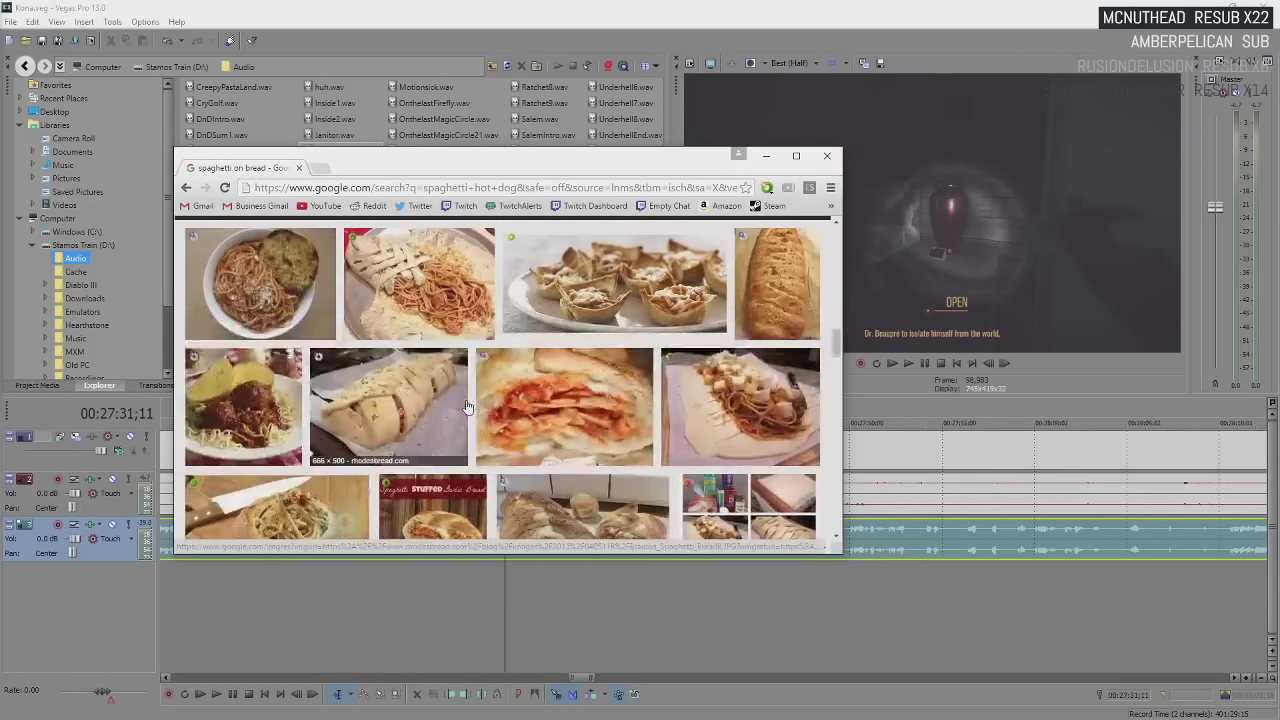
{"action": "left_click", "coordinate": [185, 187]}
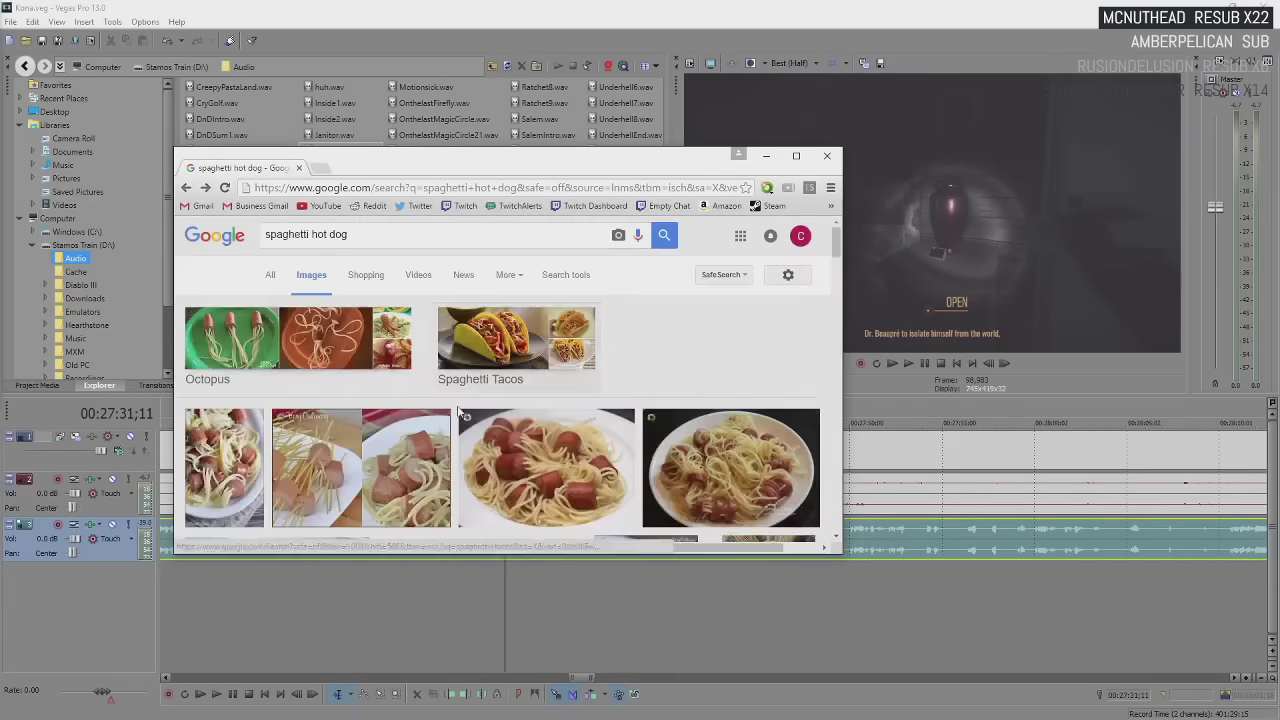
{"action": "left_click", "coordinate": [827, 157]}
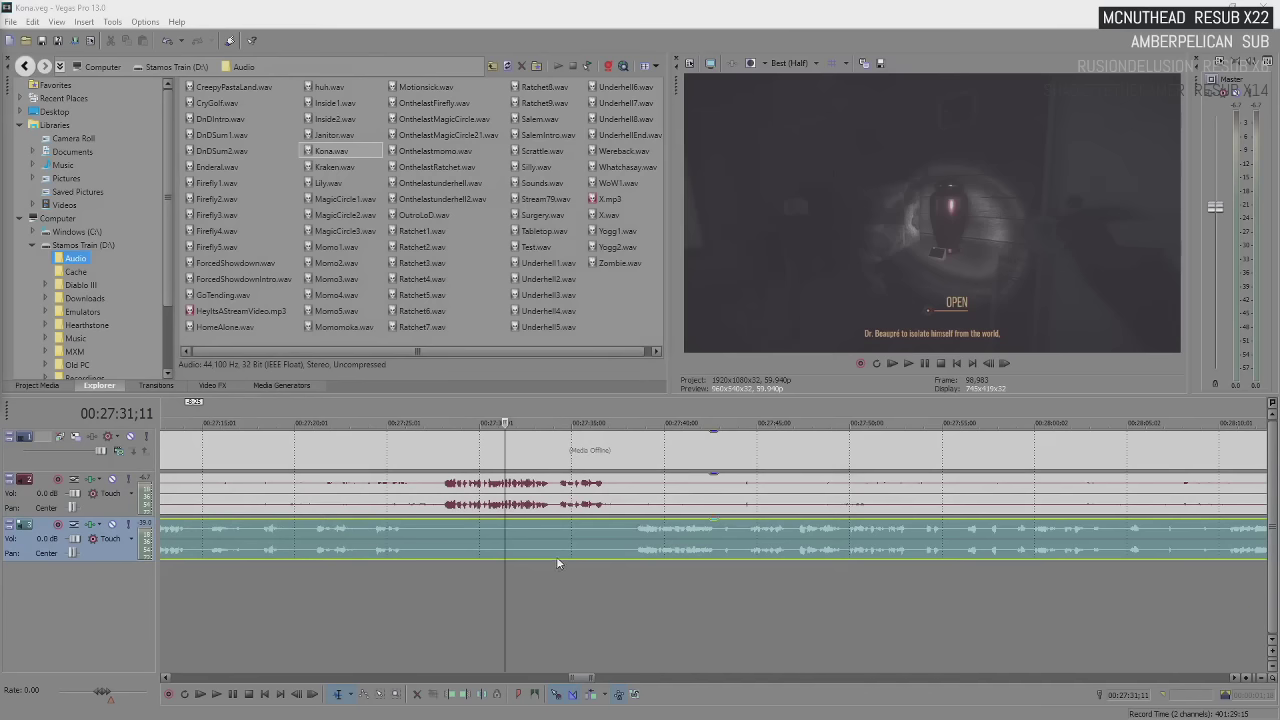
{"action": "key", "text": "space"}
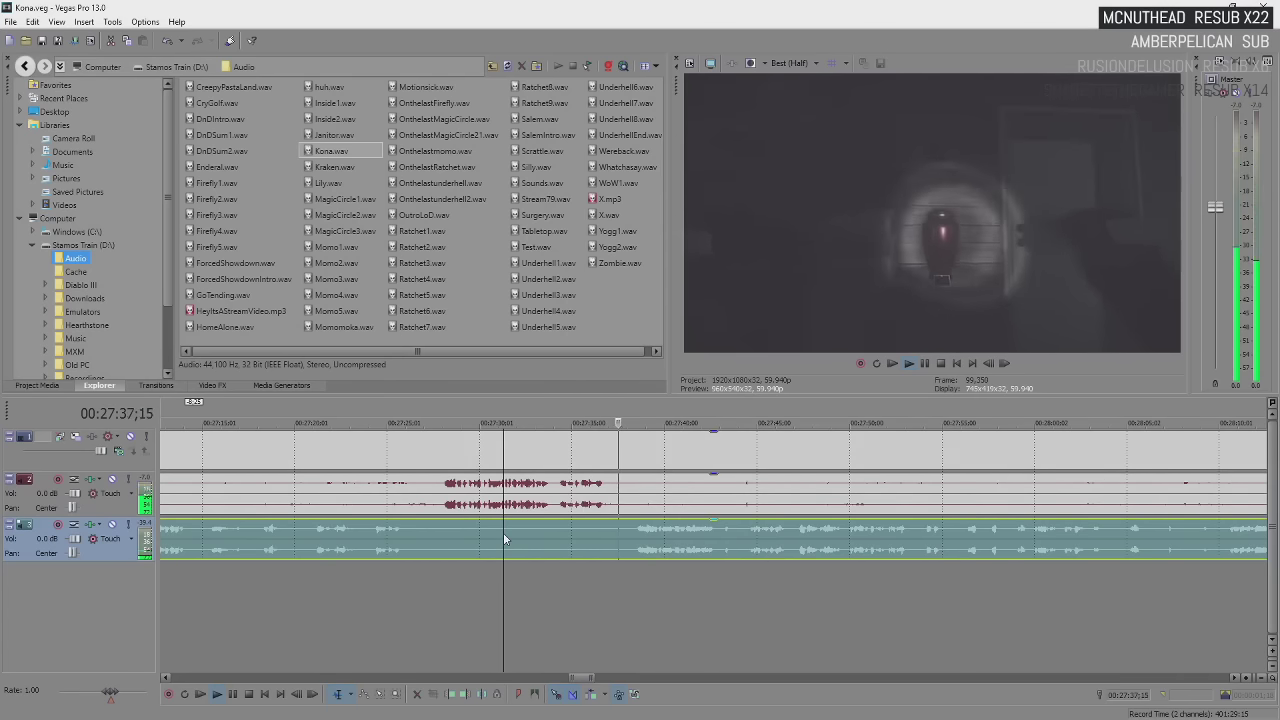
{"action": "key", "text": "Return"}
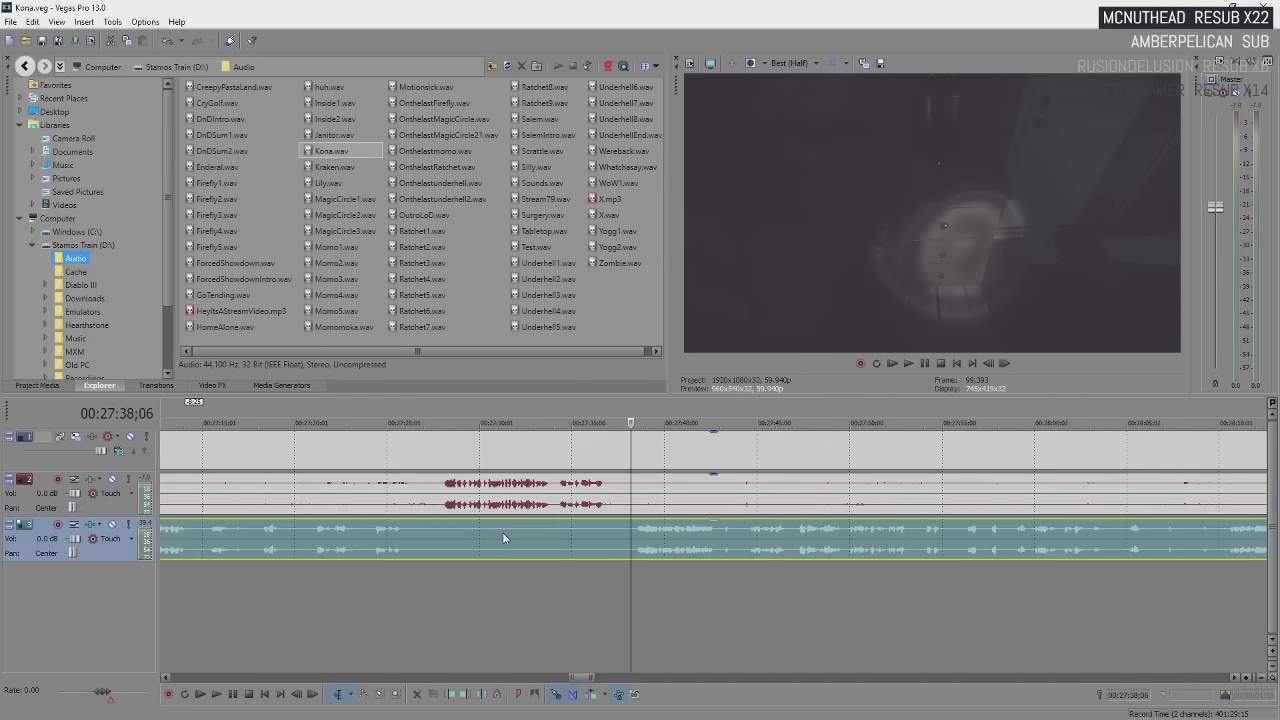
{"action": "key", "text": "space"}
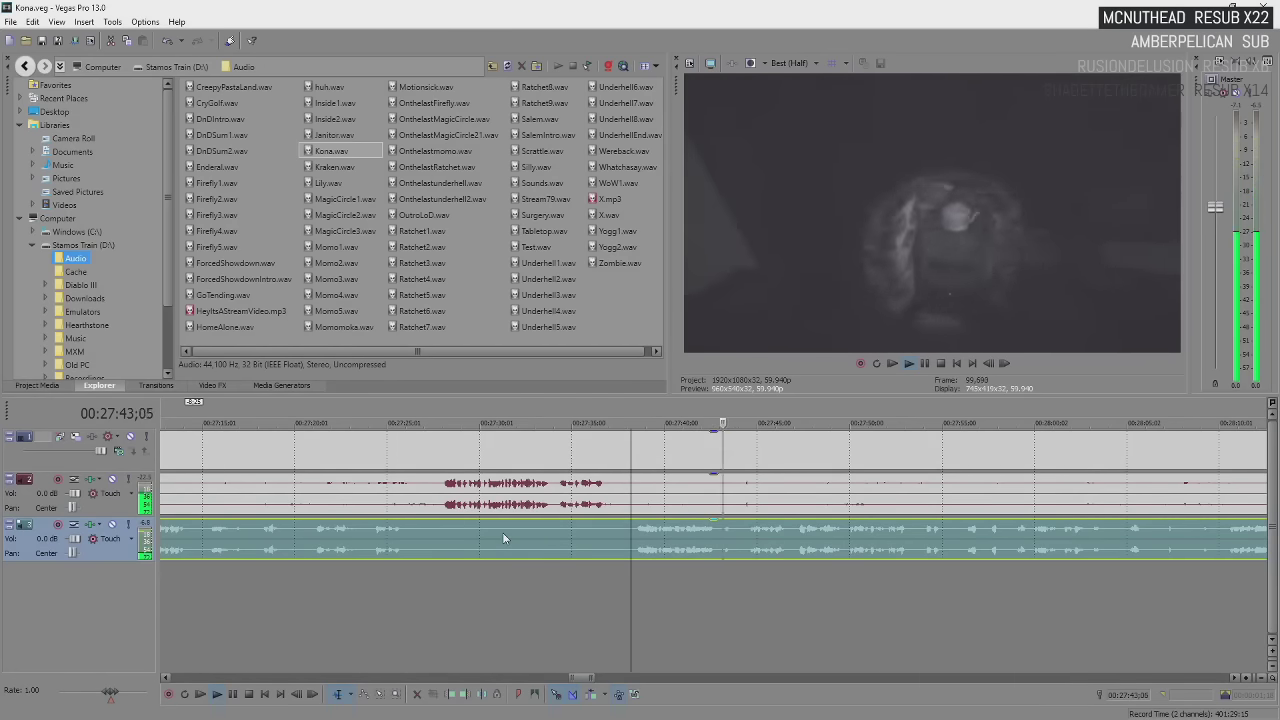
{"action": "key", "text": "Return"}
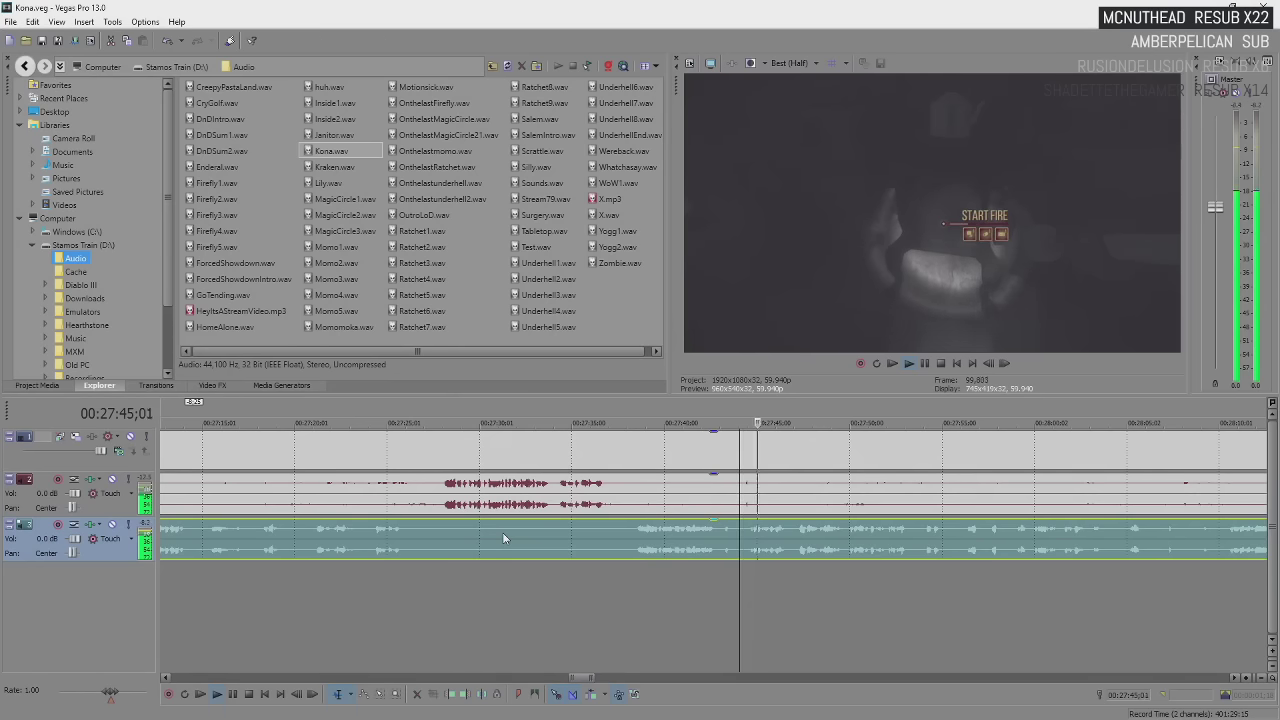
{"action": "scroll", "coordinate": [502, 532], "scroll_direction": "down", "scroll_amount": 3}
{"action": "scroll", "coordinate": [700, 550], "scroll_direction": "down", "scroll_amount": 2}
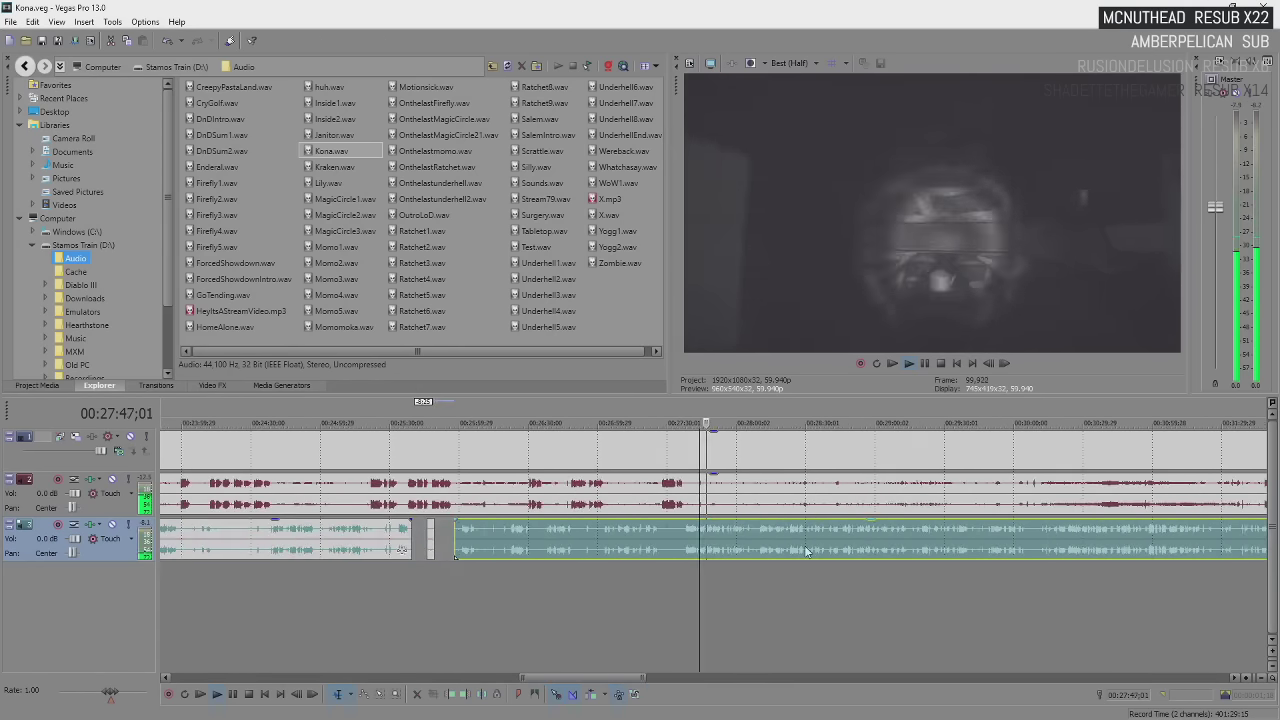
{"action": "scroll", "coordinate": [810, 552], "scroll_direction": "up", "scroll_amount": 2}
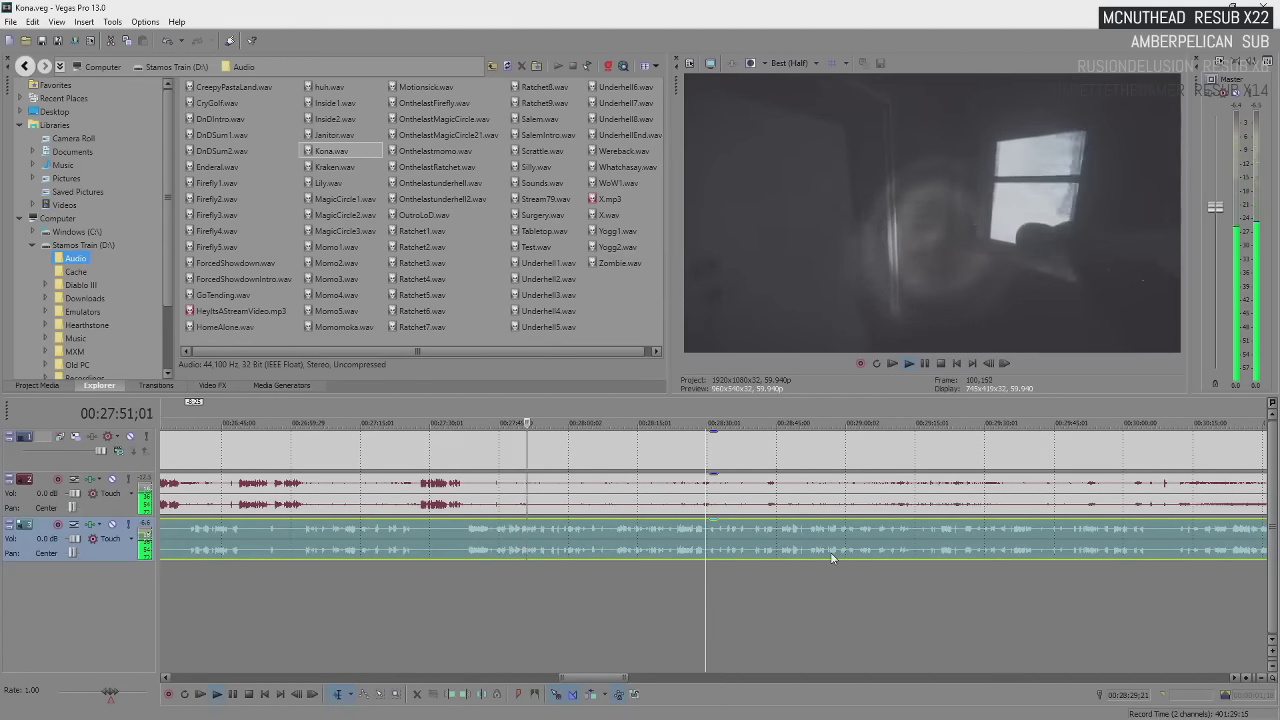
Play and stop the commentary playback, pausing near 28:26, then switch to the 'ice cream french fries' results
{"action": "key", "text": "space"}
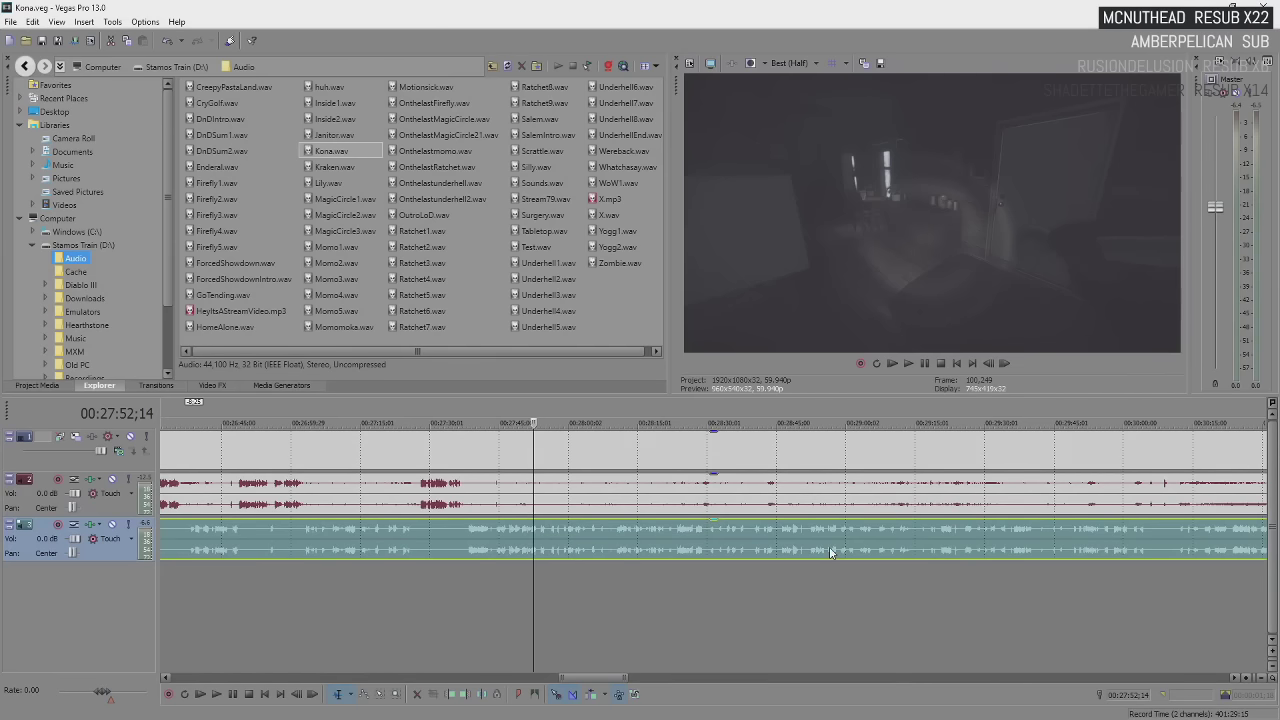
{"action": "key", "text": "space"}
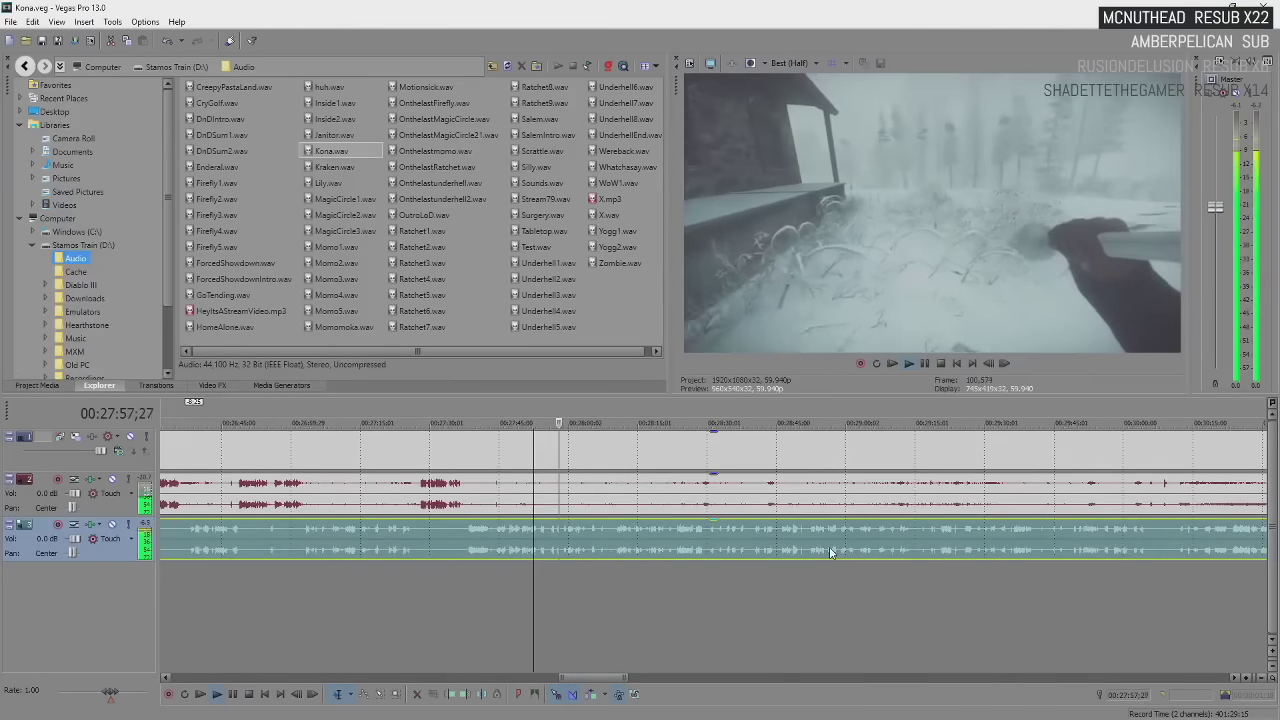
{"action": "key", "text": "Return"}
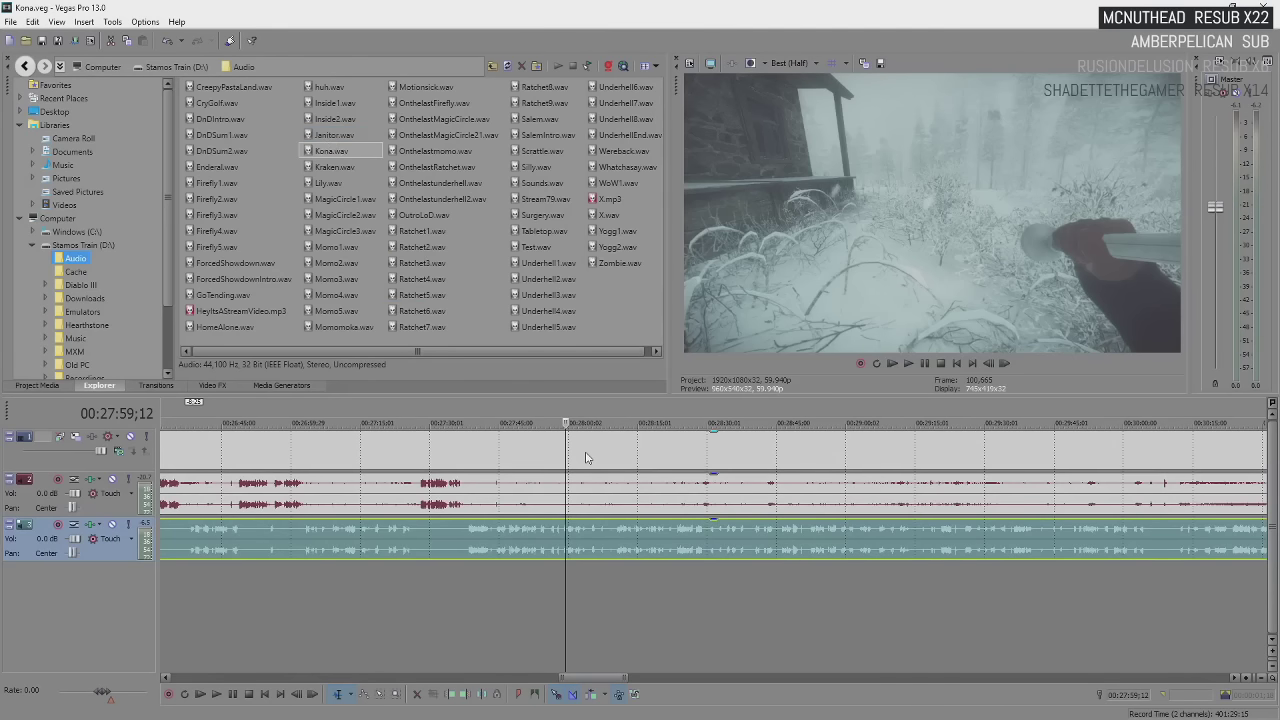
{"action": "key", "text": "space"}
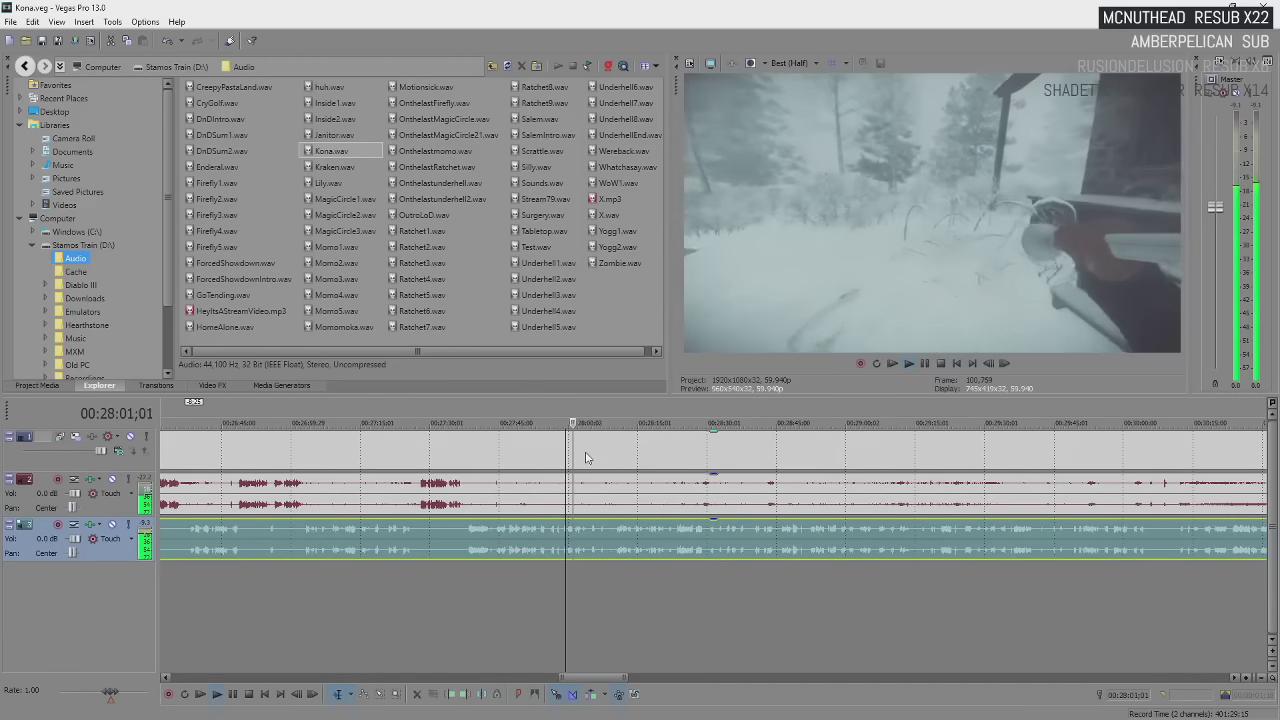
{"action": "scroll", "coordinate": [618, 570], "scroll_direction": "down", "scroll_amount": 3}
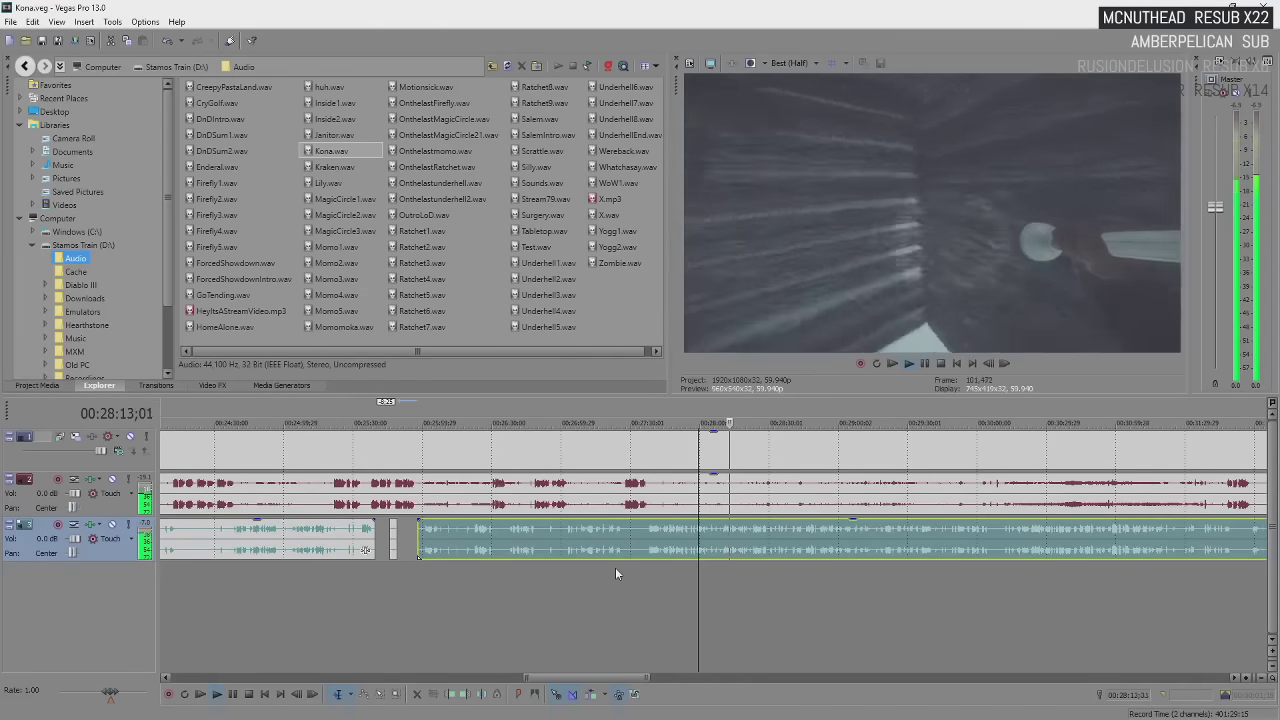
{"action": "scroll", "coordinate": [615, 567], "scroll_direction": "down", "scroll_amount": 3}
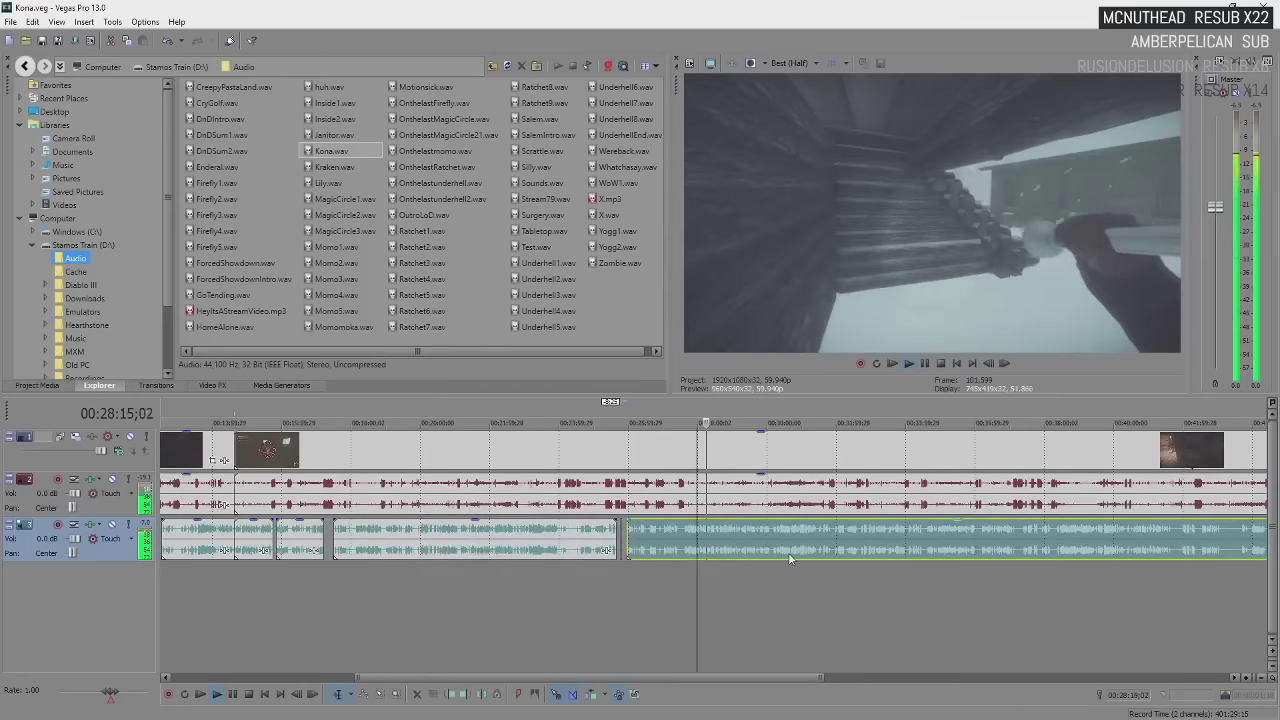
{"action": "scroll", "coordinate": [788, 552], "scroll_direction": "up", "scroll_amount": 3}
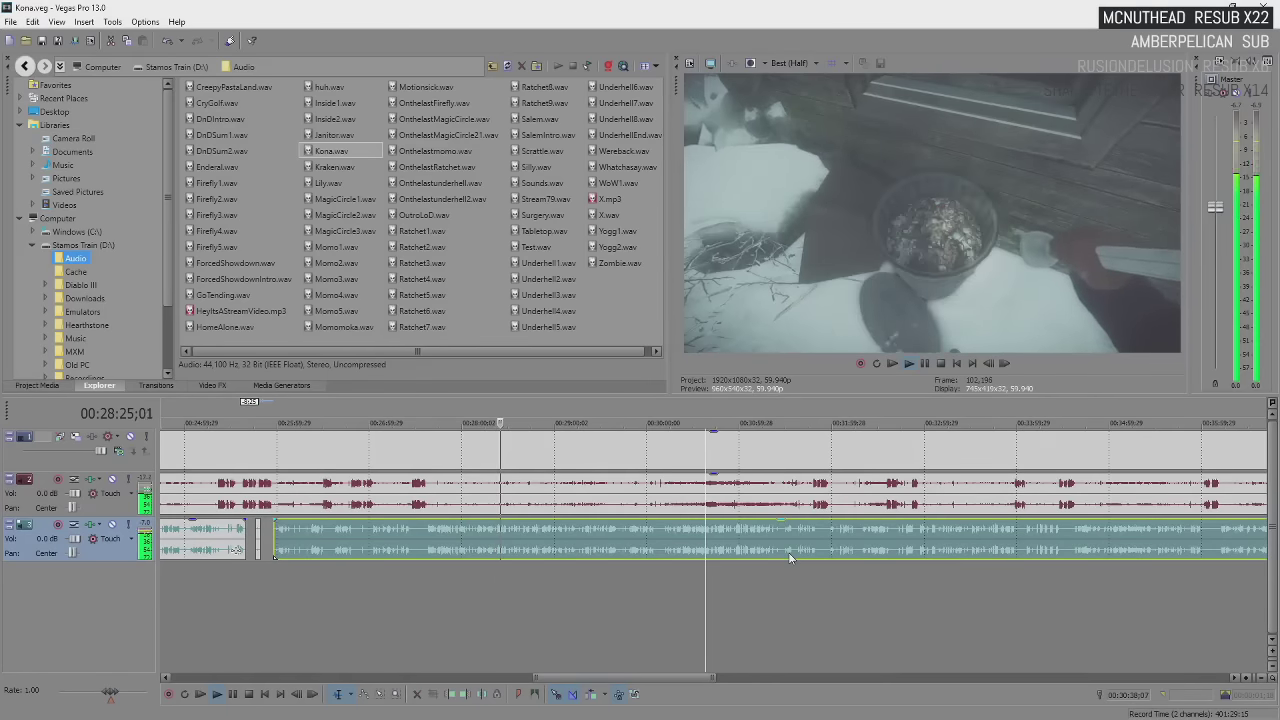
{"action": "key", "text": "Return"}
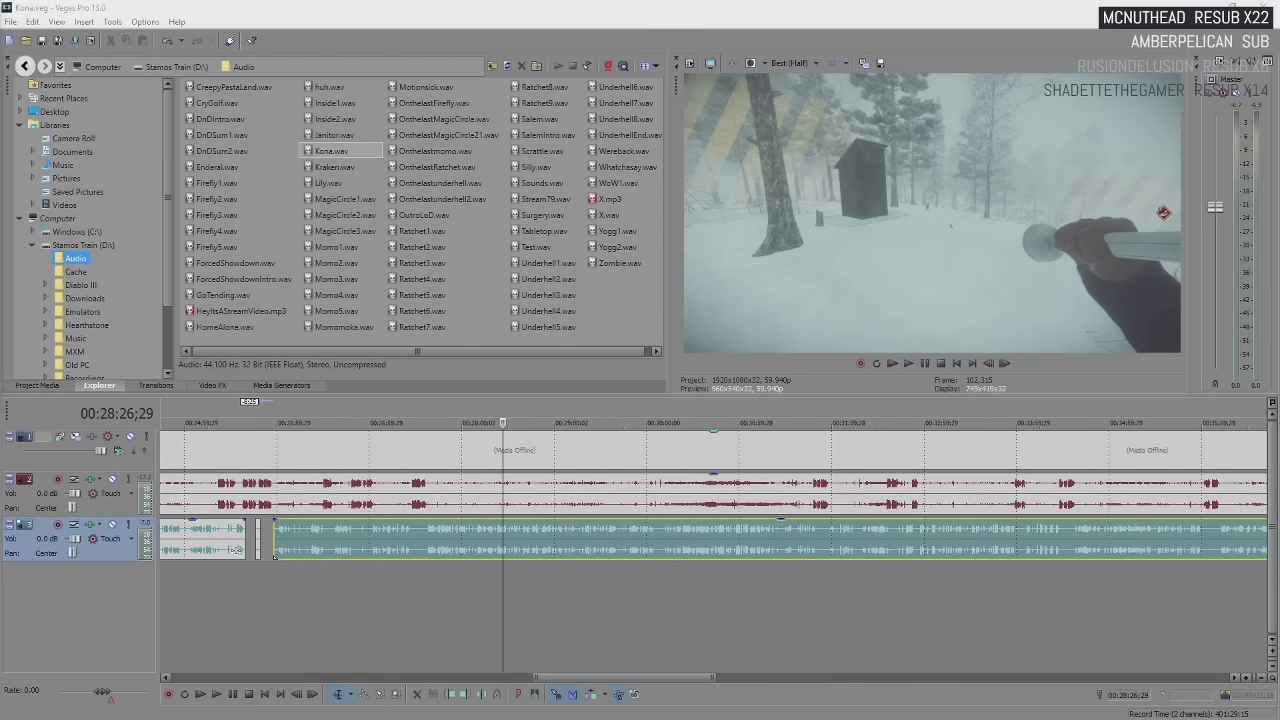
{"action": "key", "text": "alt+Tab"}
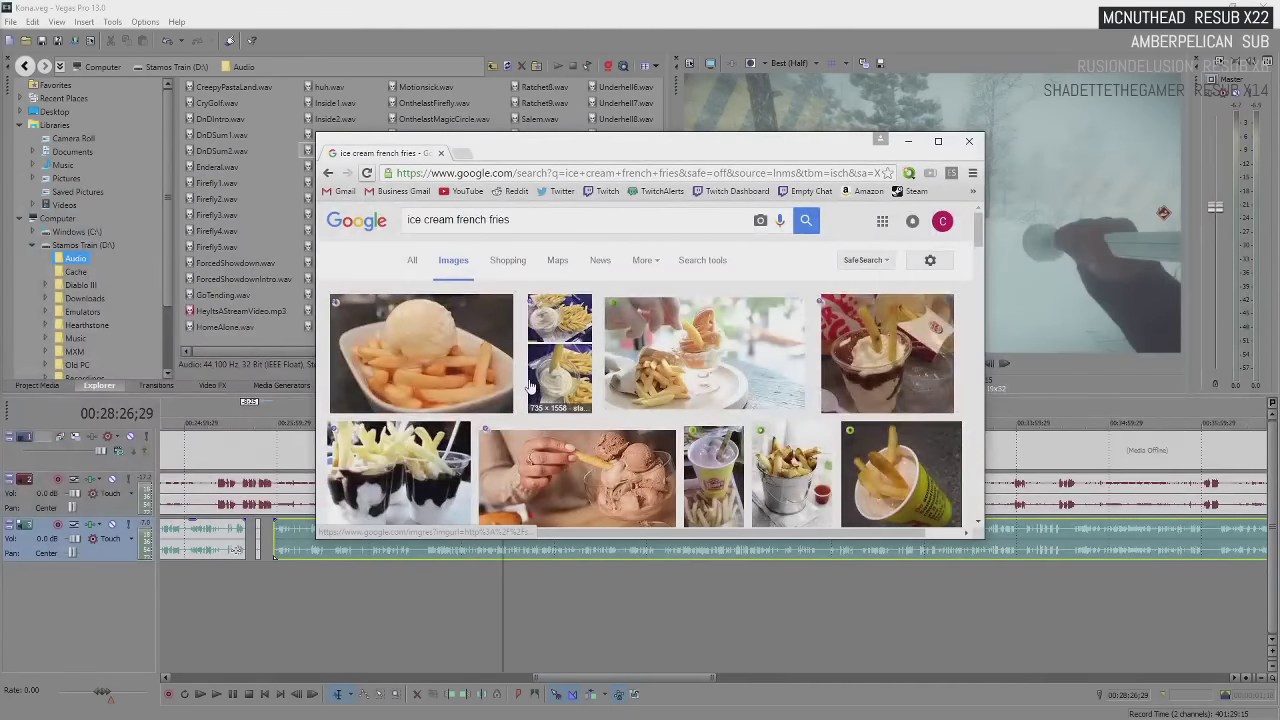
Preview the sundae-cup, cheeseburger and poutine images, open the Fries 'n Frostys fries-in-cup photo, then close Chrome
{"action": "left_click", "coordinate": [836, 356]}
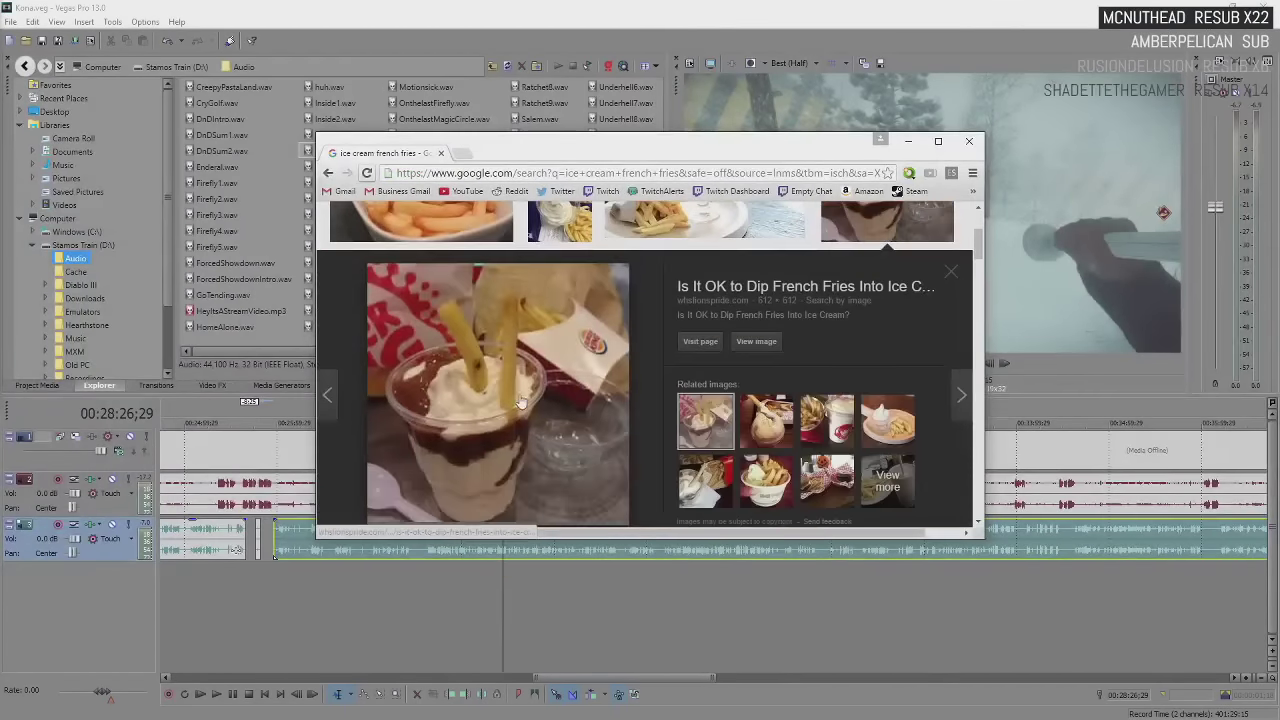
{"action": "scroll", "coordinate": [530, 400], "scroll_direction": "down", "scroll_amount": 2}
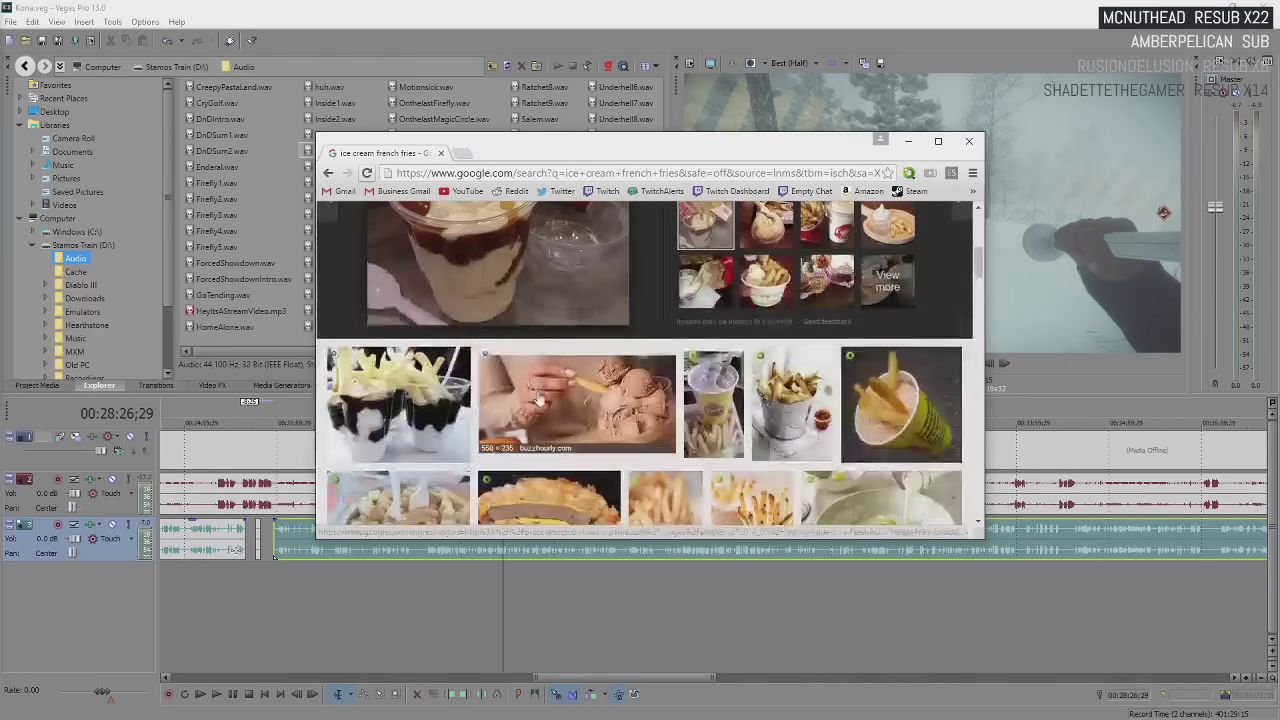
{"action": "left_click", "coordinate": [903, 407]}
{"action": "left_click", "coordinate": [577, 220]}
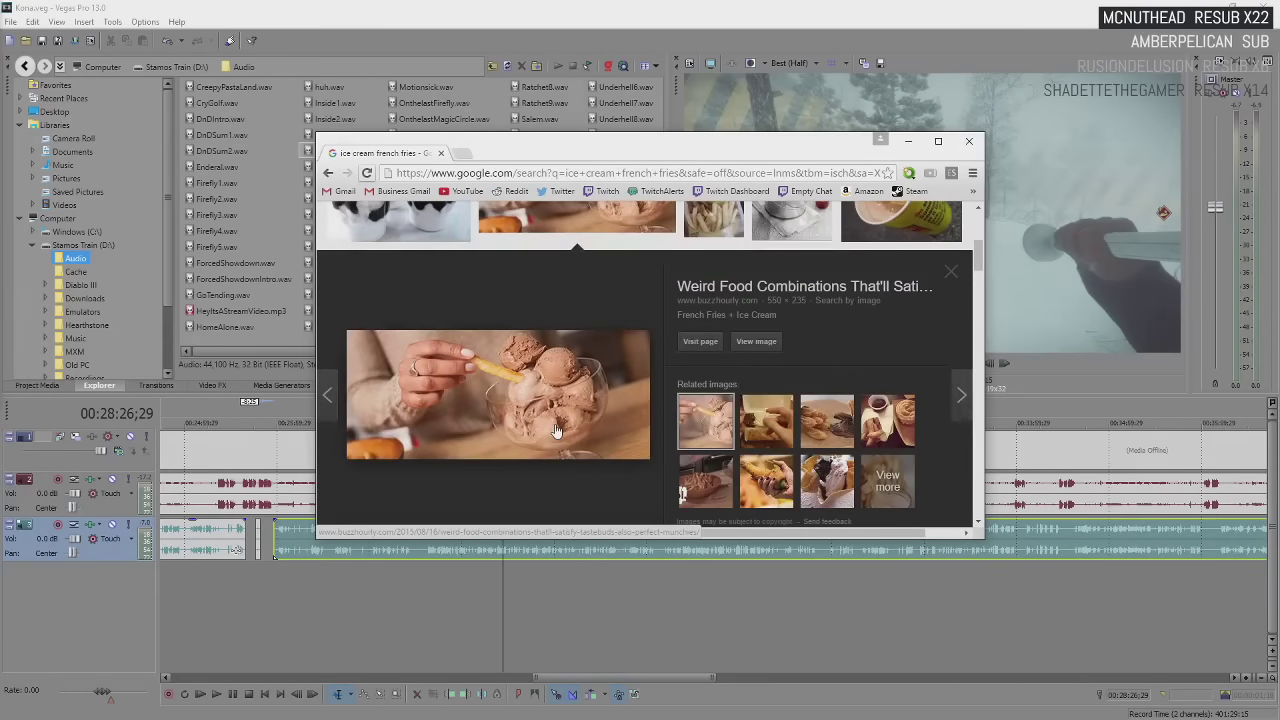
{"action": "scroll", "coordinate": [350, 280], "scroll_direction": "up", "scroll_amount": 1}
{"action": "left_click", "coordinate": [349, 279]}
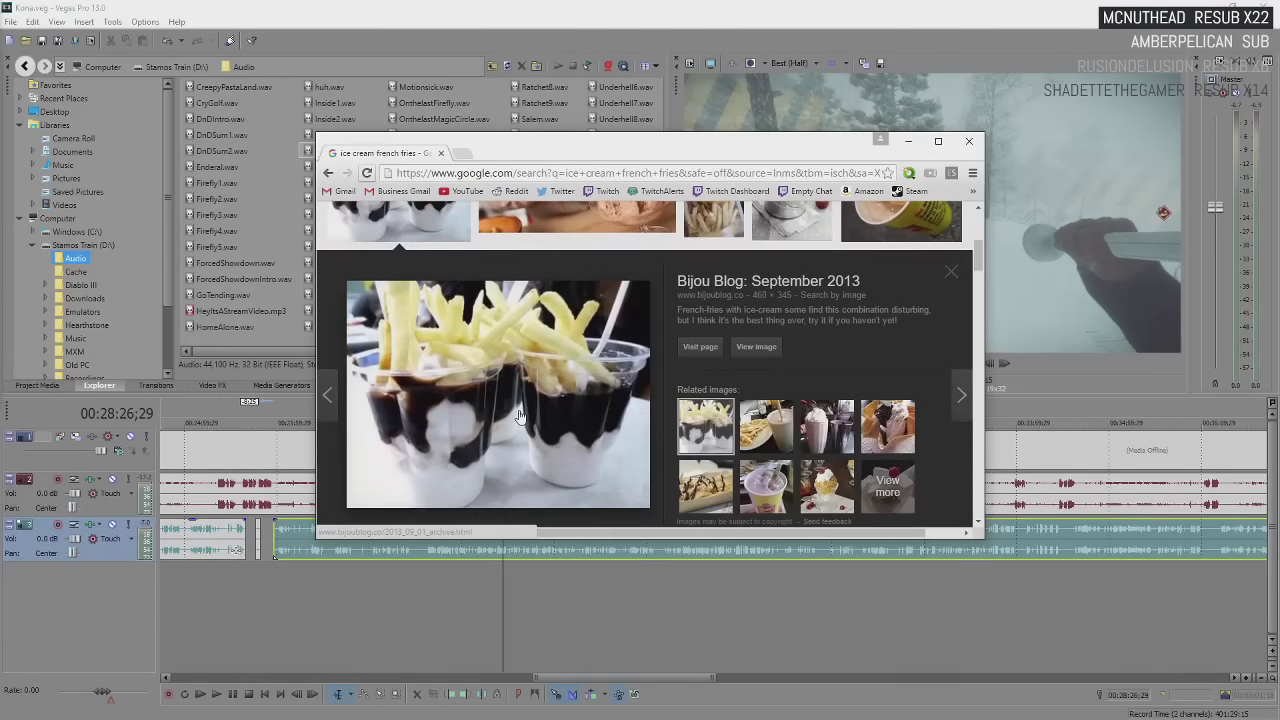
{"action": "scroll", "coordinate": [519, 415], "scroll_direction": "down", "scroll_amount": 2}
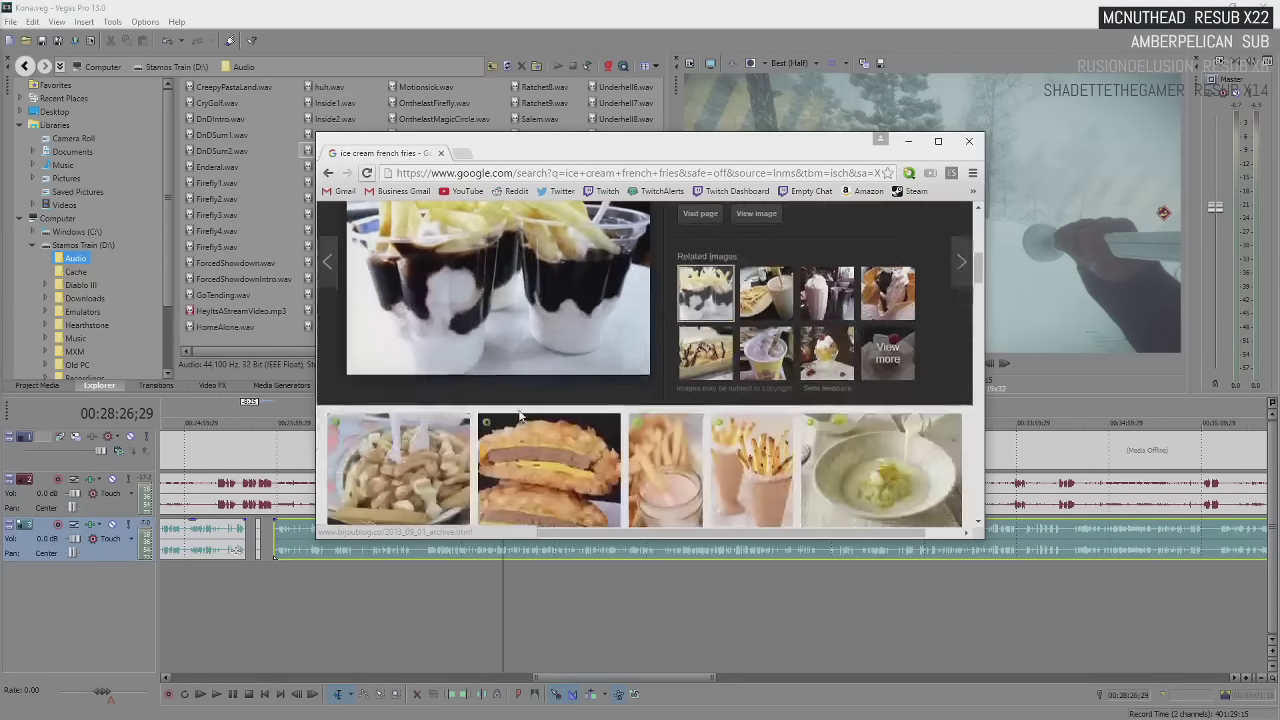
{"action": "scroll", "coordinate": [515, 414], "scroll_direction": "down", "scroll_amount": 1}
{"action": "left_click", "coordinate": [510, 413]}
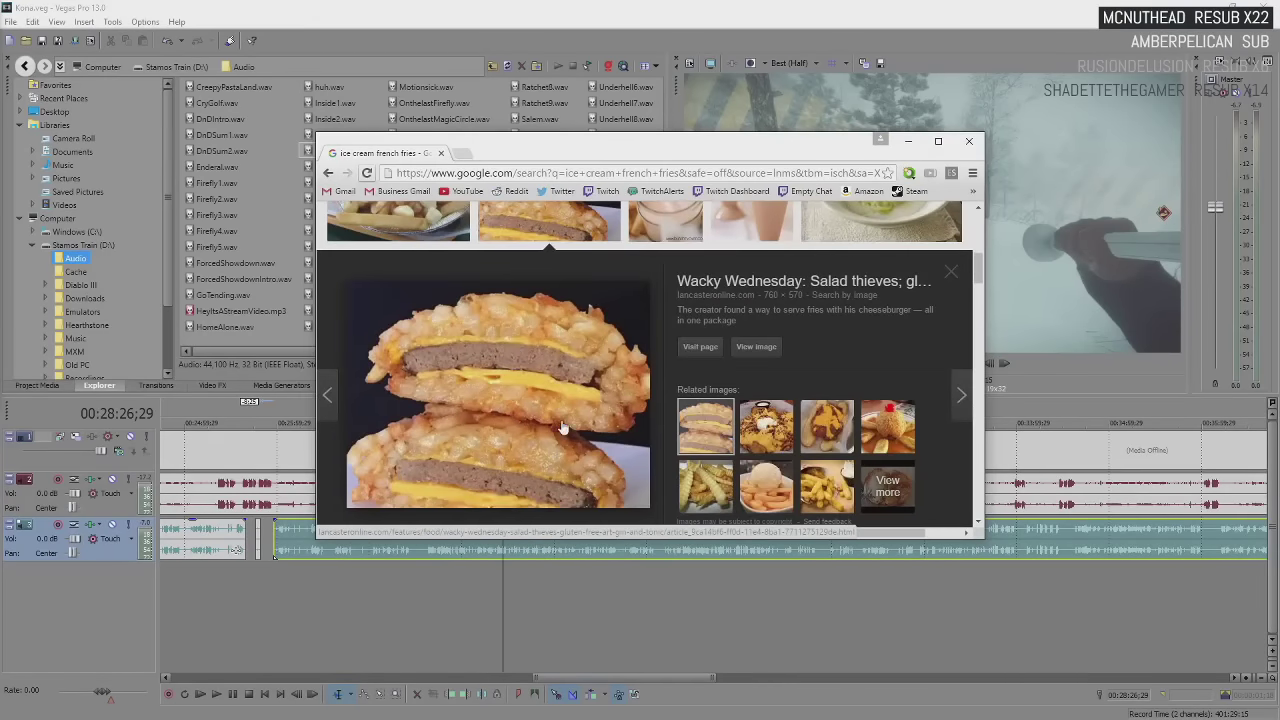
{"action": "scroll", "coordinate": [563, 427], "scroll_direction": "up", "scroll_amount": 2}
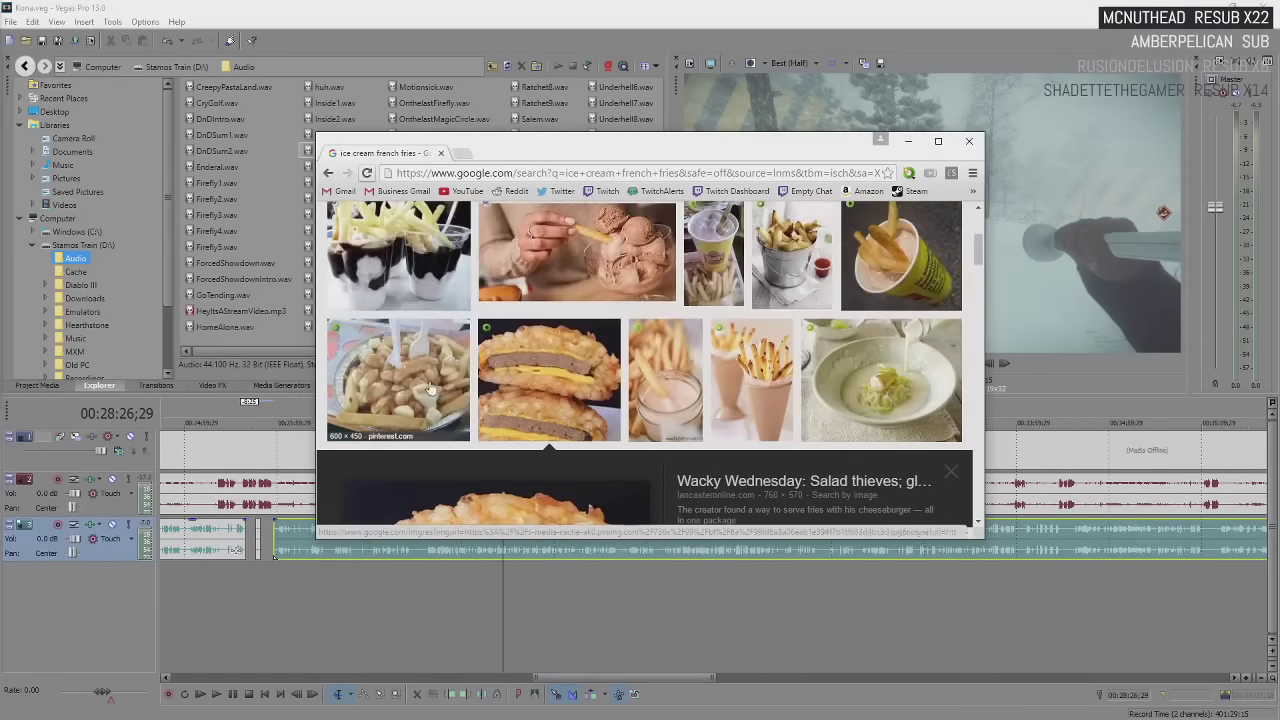
{"action": "left_click", "coordinate": [433, 392]}
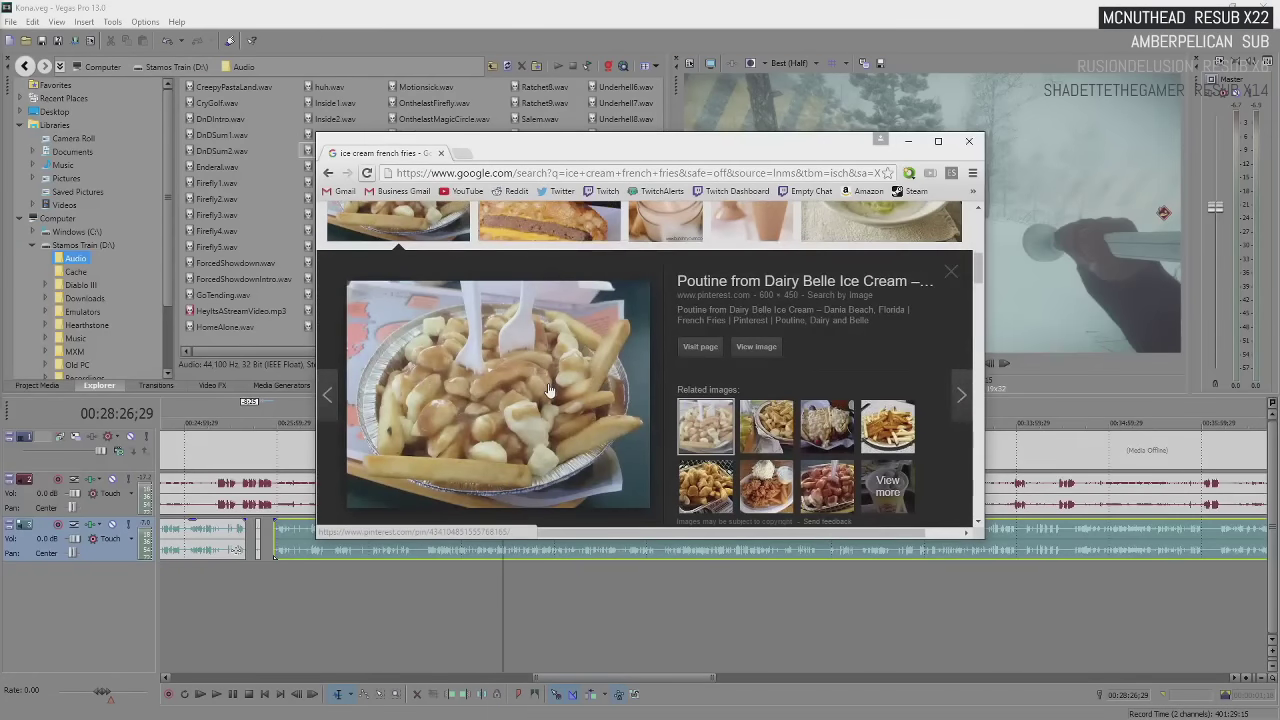
{"action": "scroll", "coordinate": [549, 390], "scroll_direction": "up", "scroll_amount": 2}
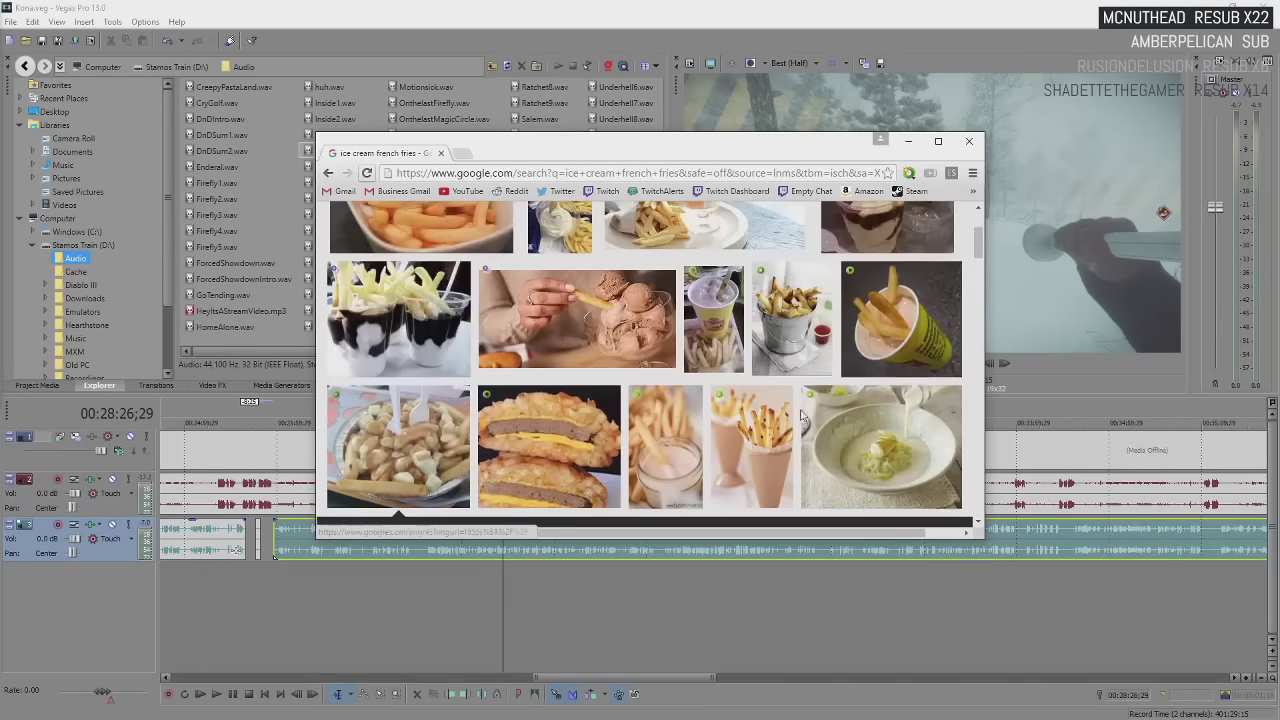
{"action": "left_click", "coordinate": [880, 440]}
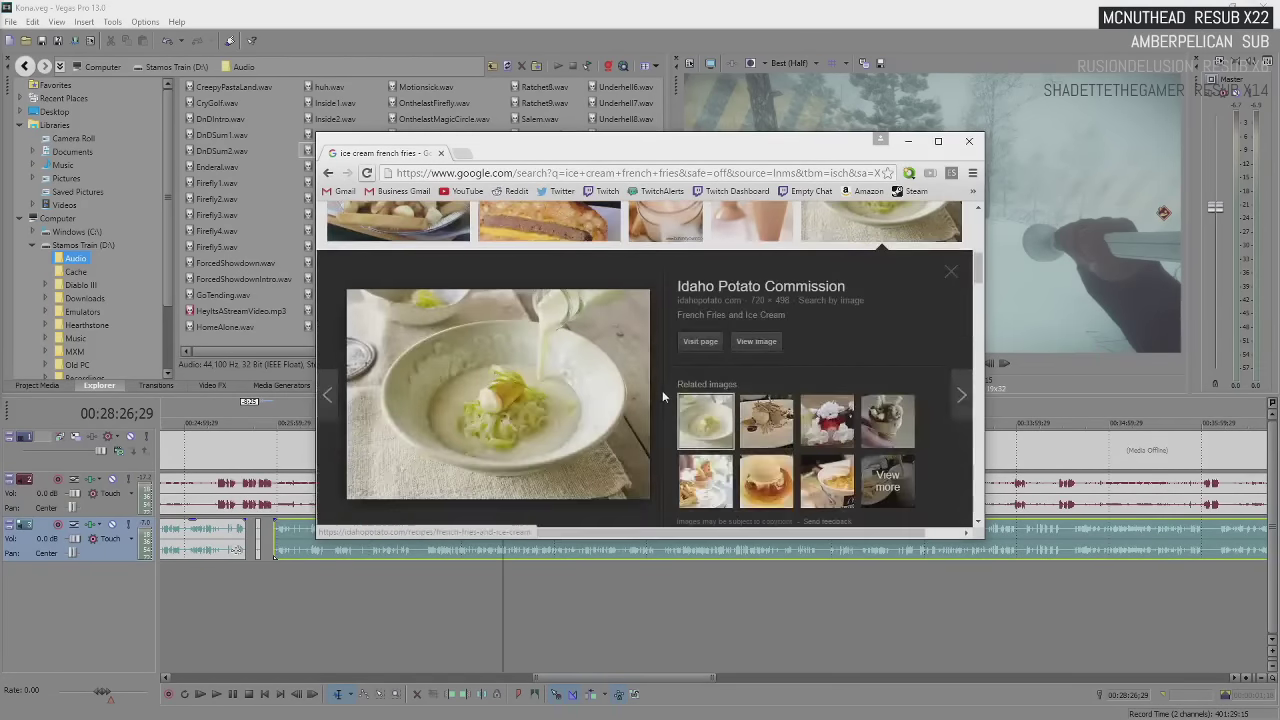
{"action": "scroll", "coordinate": [600, 400], "scroll_direction": "up", "scroll_amount": 2}
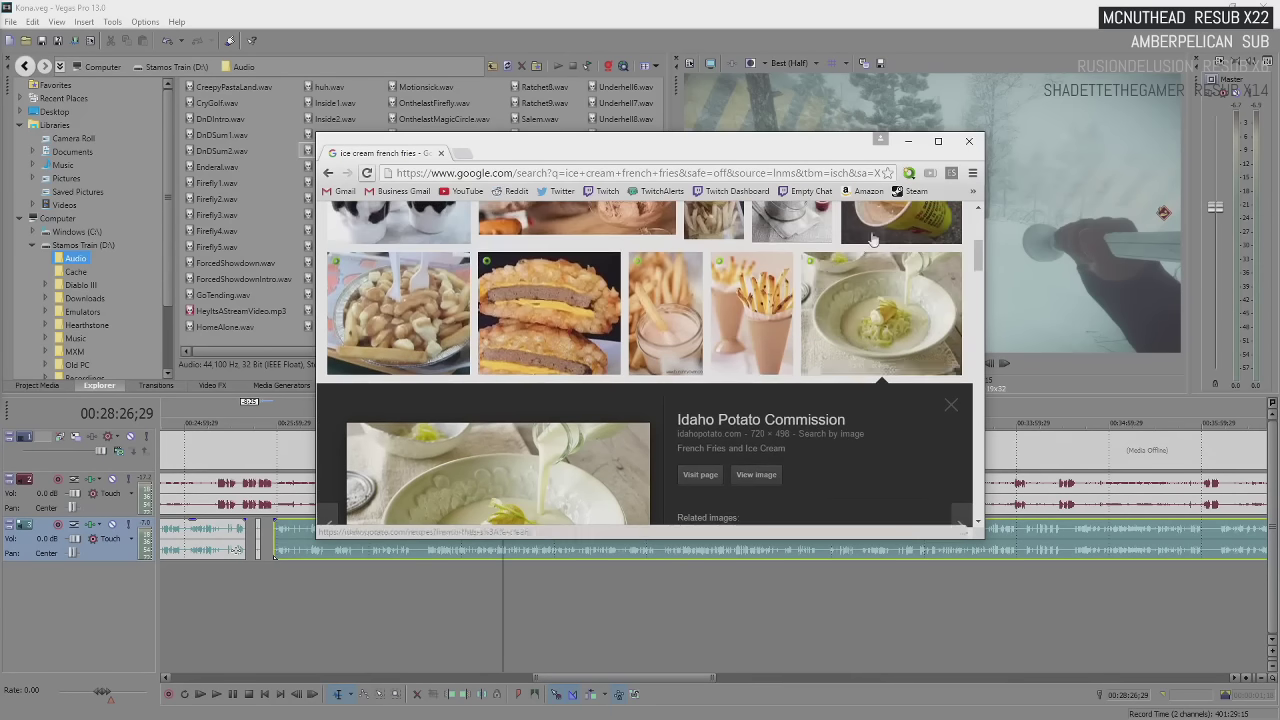
{"action": "scroll", "coordinate": [750, 330], "scroll_direction": "up", "scroll_amount": 1}
{"action": "scroll", "coordinate": [848, 287], "scroll_direction": "up", "scroll_amount": 1}
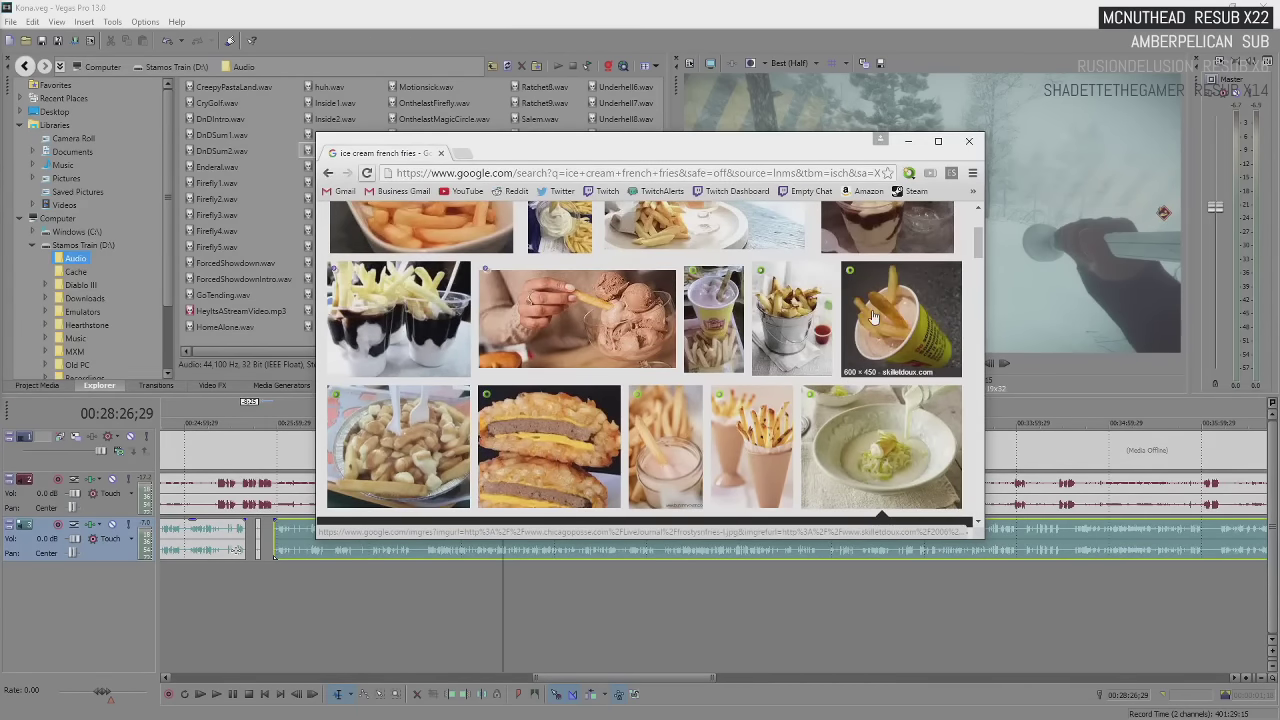
{"action": "left_click", "coordinate": [872, 314]}
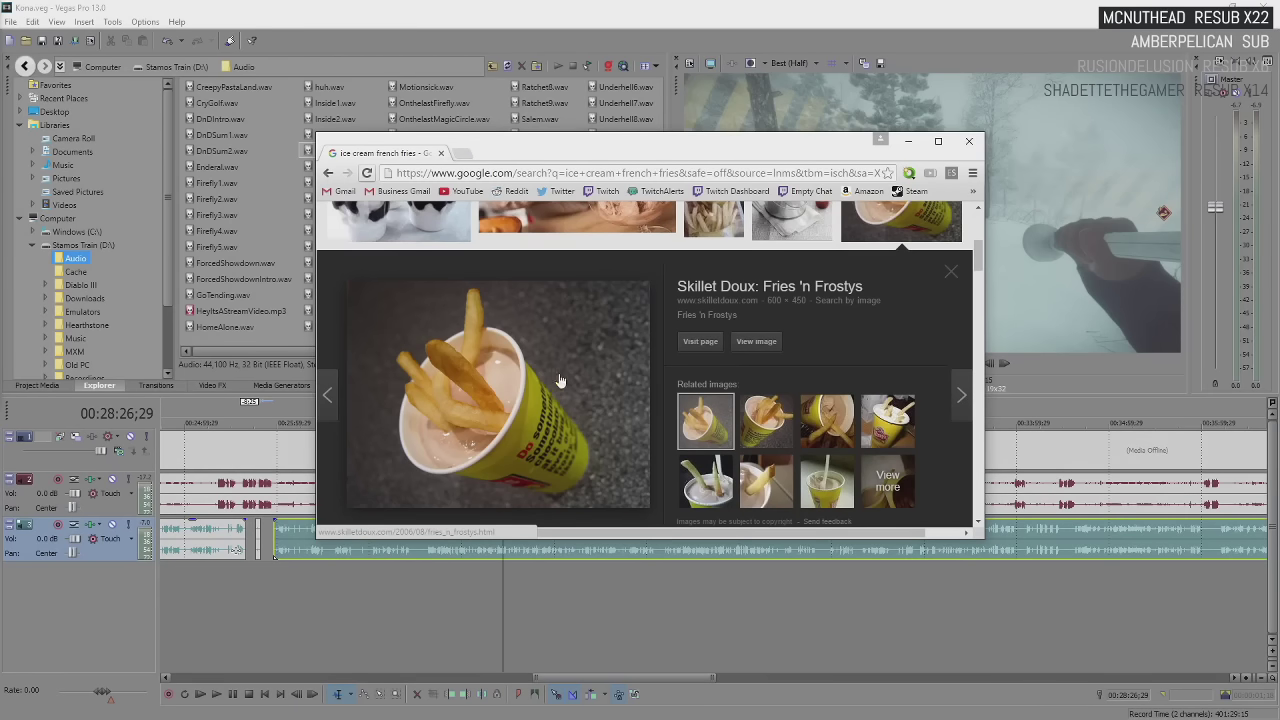
{"action": "scroll", "coordinate": [700, 400], "scroll_direction": "up", "scroll_amount": 2}
{"action": "scroll", "coordinate": [598, 468], "scroll_direction": "down", "scroll_amount": 2}
{"action": "left_click", "coordinate": [970, 142]}
{"action": "scroll", "coordinate": [694, 528], "scroll_direction": "up", "scroll_amount": 5}
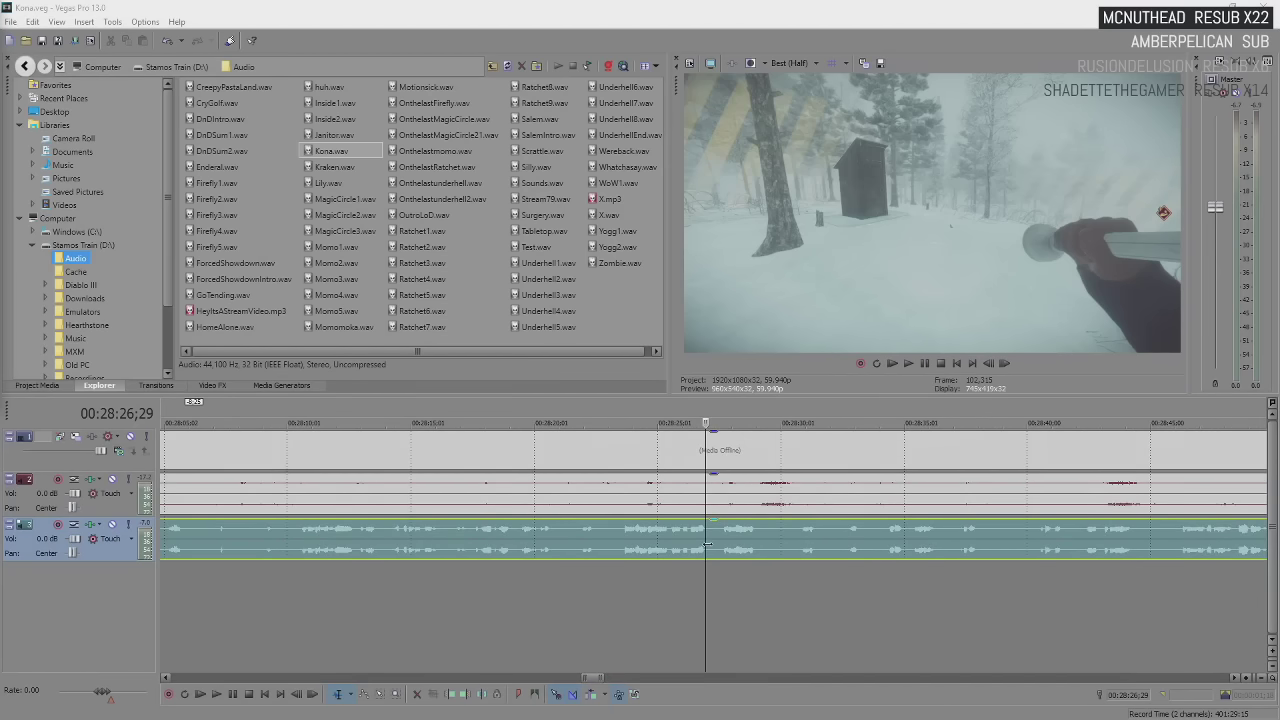
{"action": "left_click", "coordinate": [709, 549]}
{"action": "key", "text": "space"}
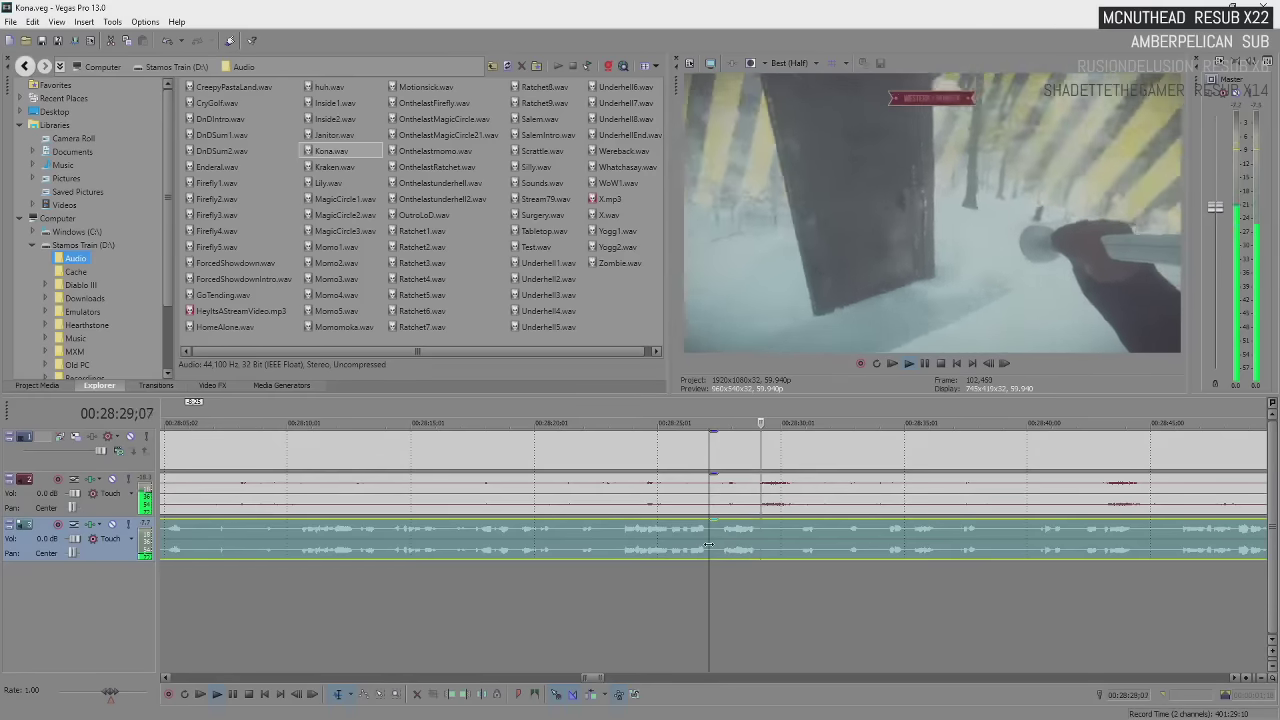
{"action": "scroll", "coordinate": [709, 545], "scroll_direction": "down", "scroll_amount": 3}
{"action": "key", "text": "space"}
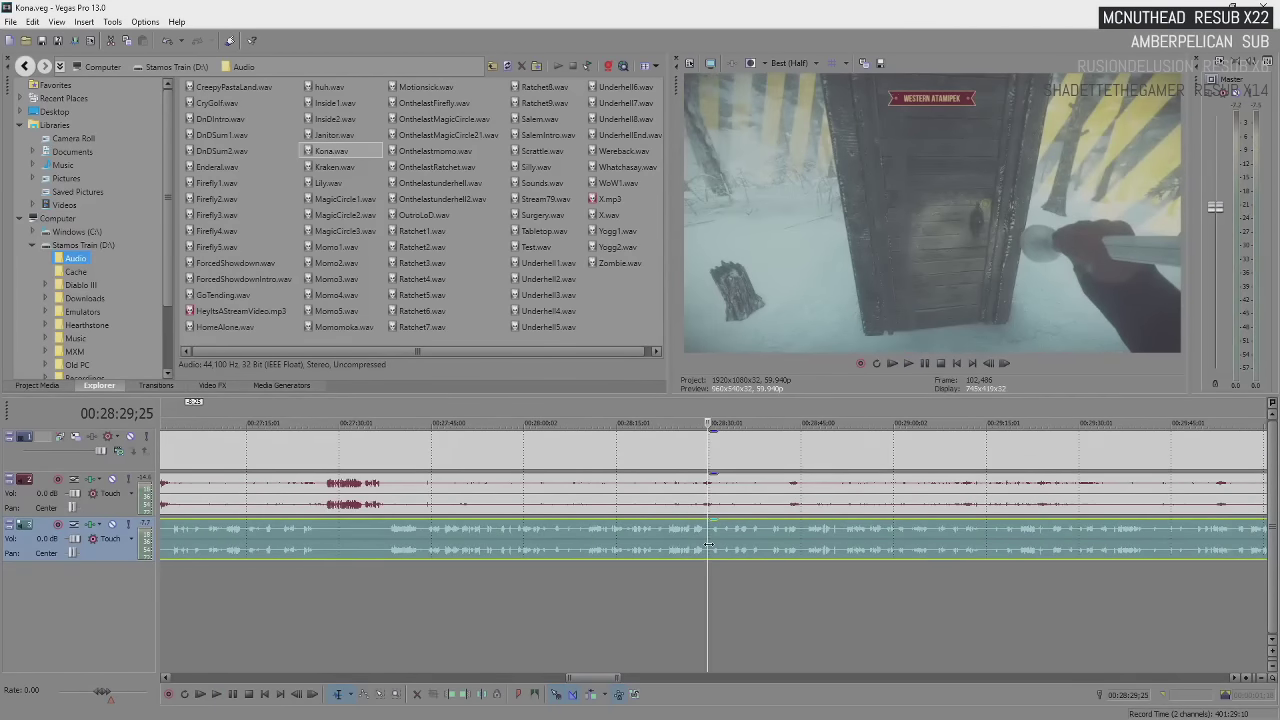
{"action": "key", "text": "space"}
{"action": "scroll", "coordinate": [709, 545], "scroll_direction": "down", "scroll_amount": 1}
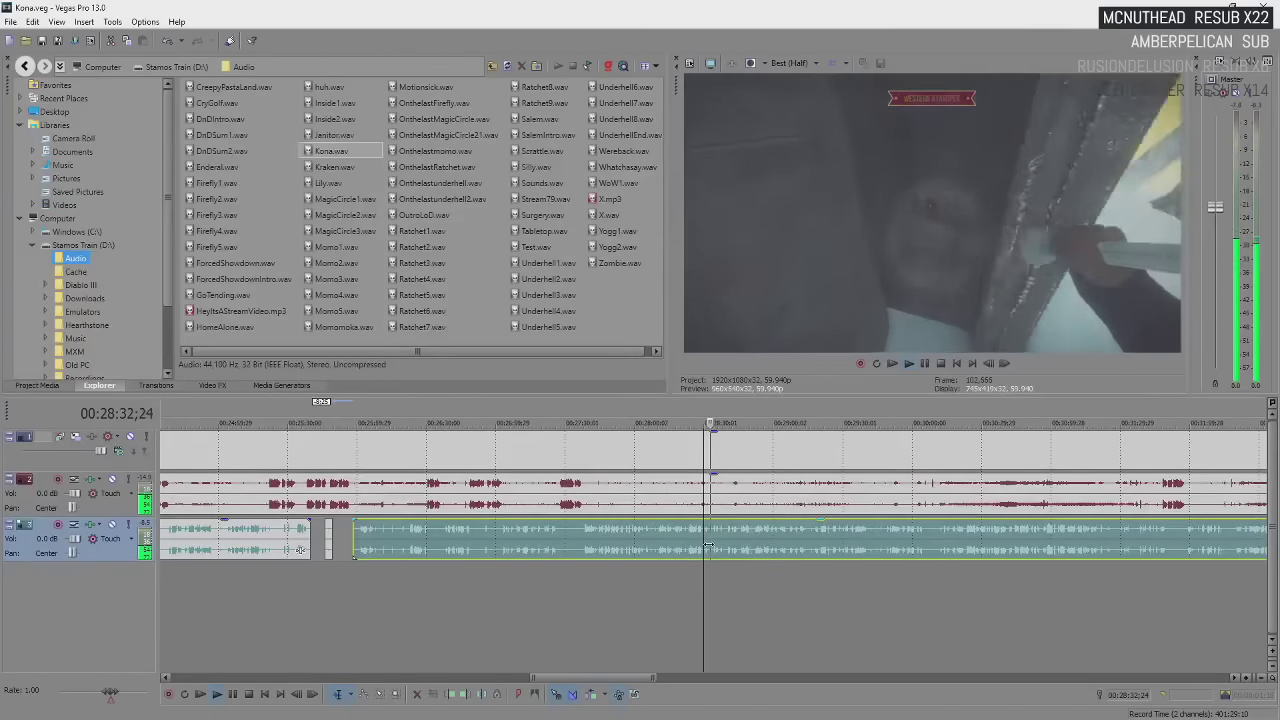
{"action": "key", "text": "Return"}
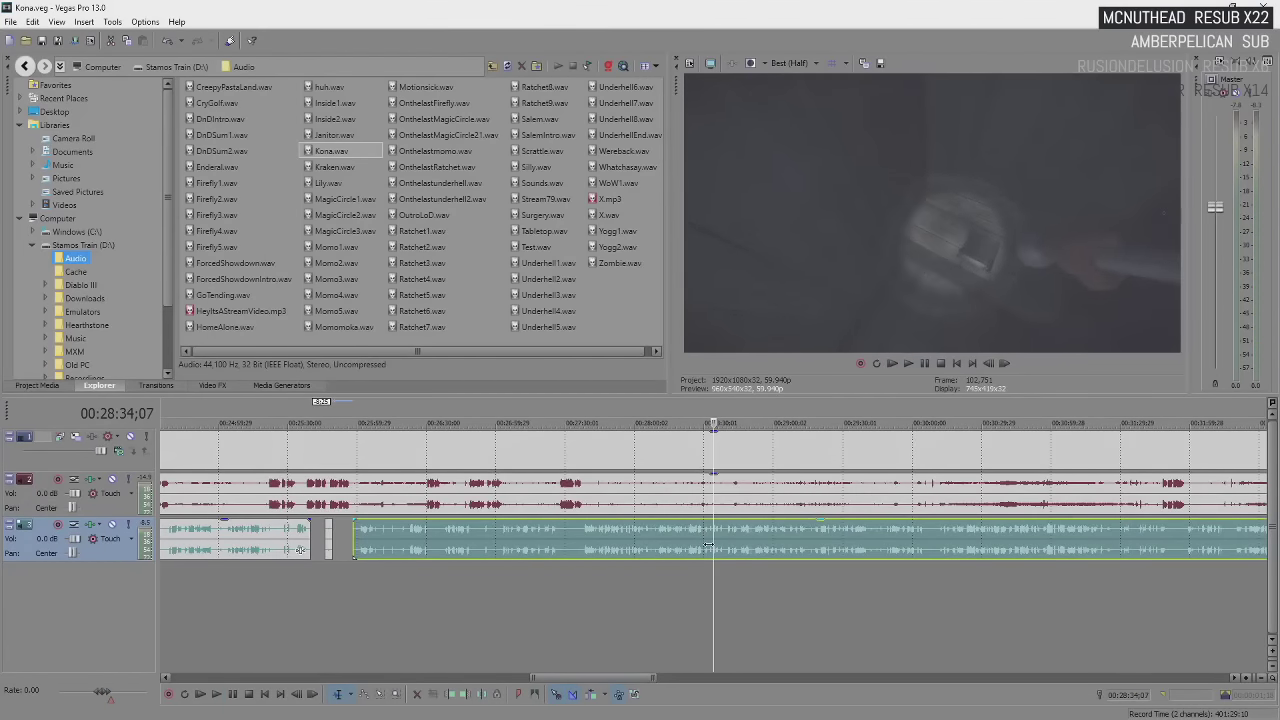
{"action": "key", "text": "Return"}
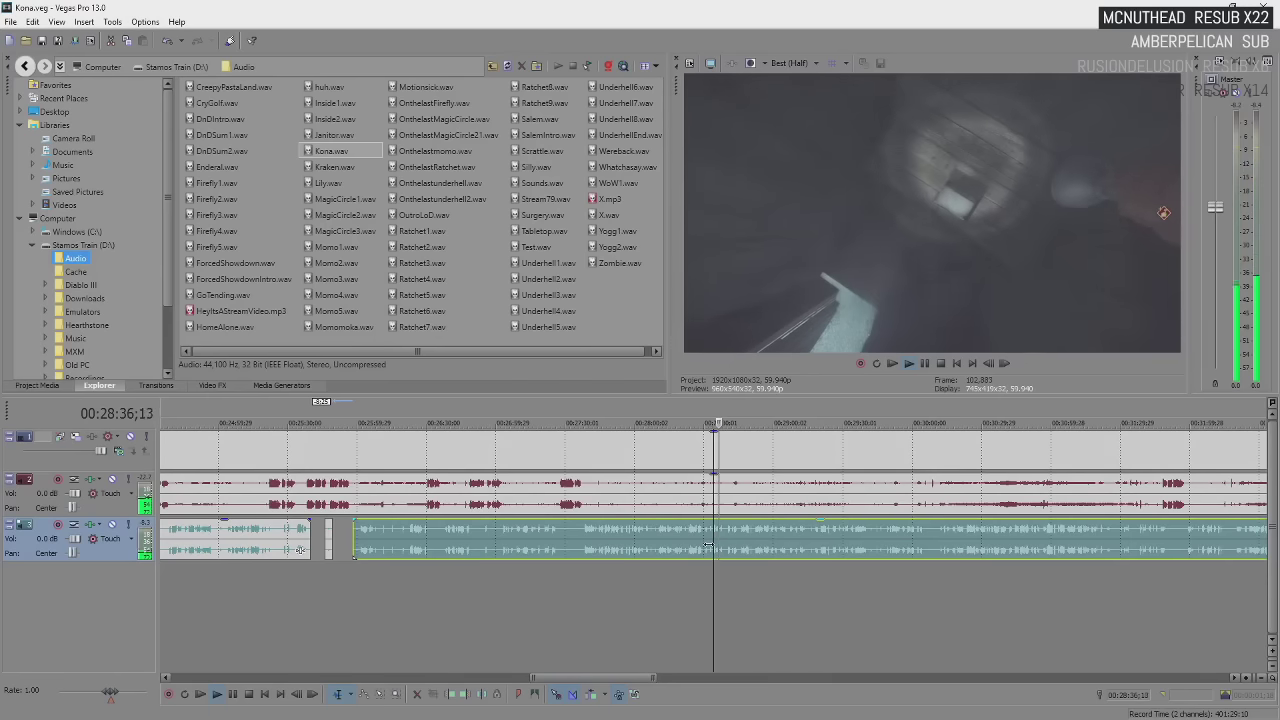
{"action": "key", "text": "Return"}
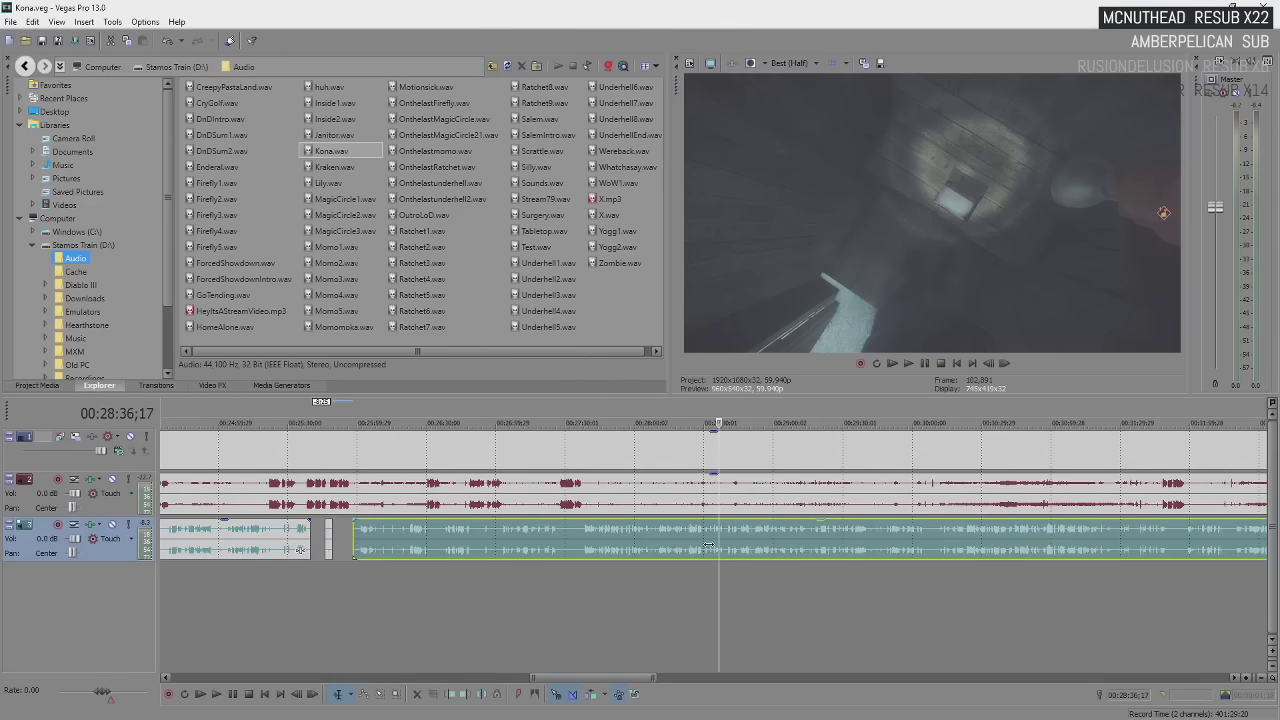
{"action": "key", "text": "Return"}
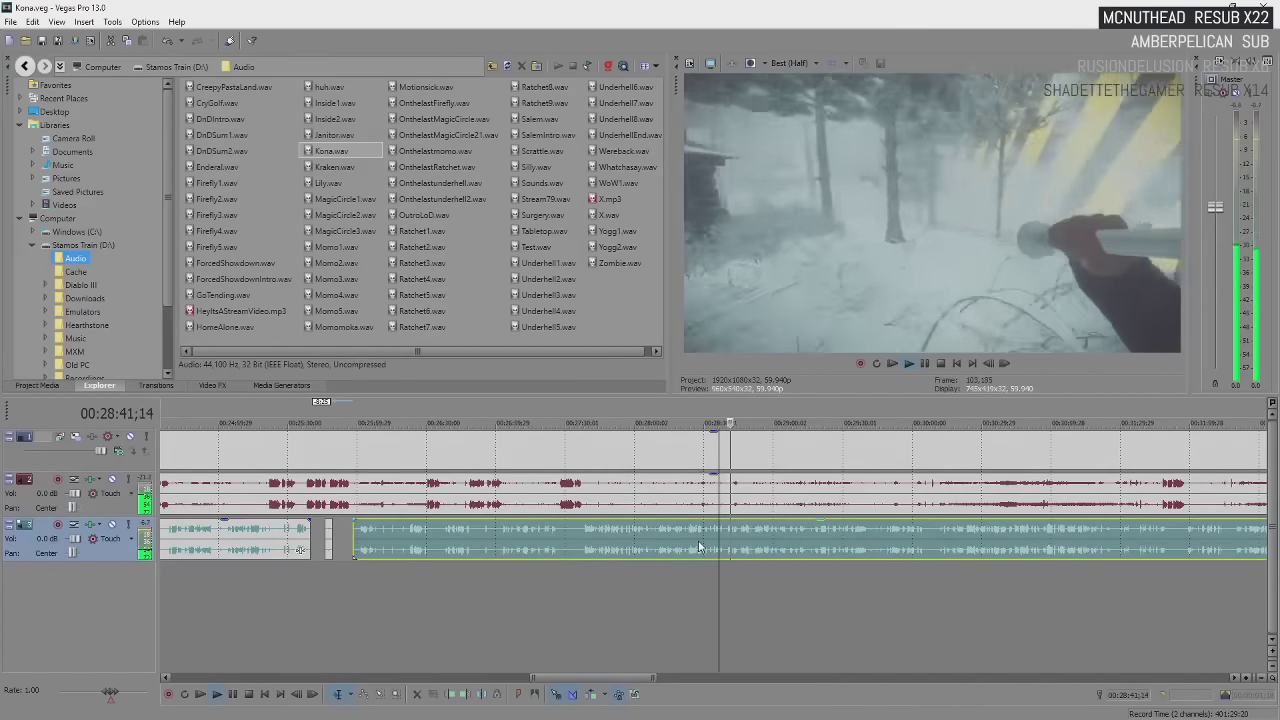
{"action": "key", "text": "Return"}
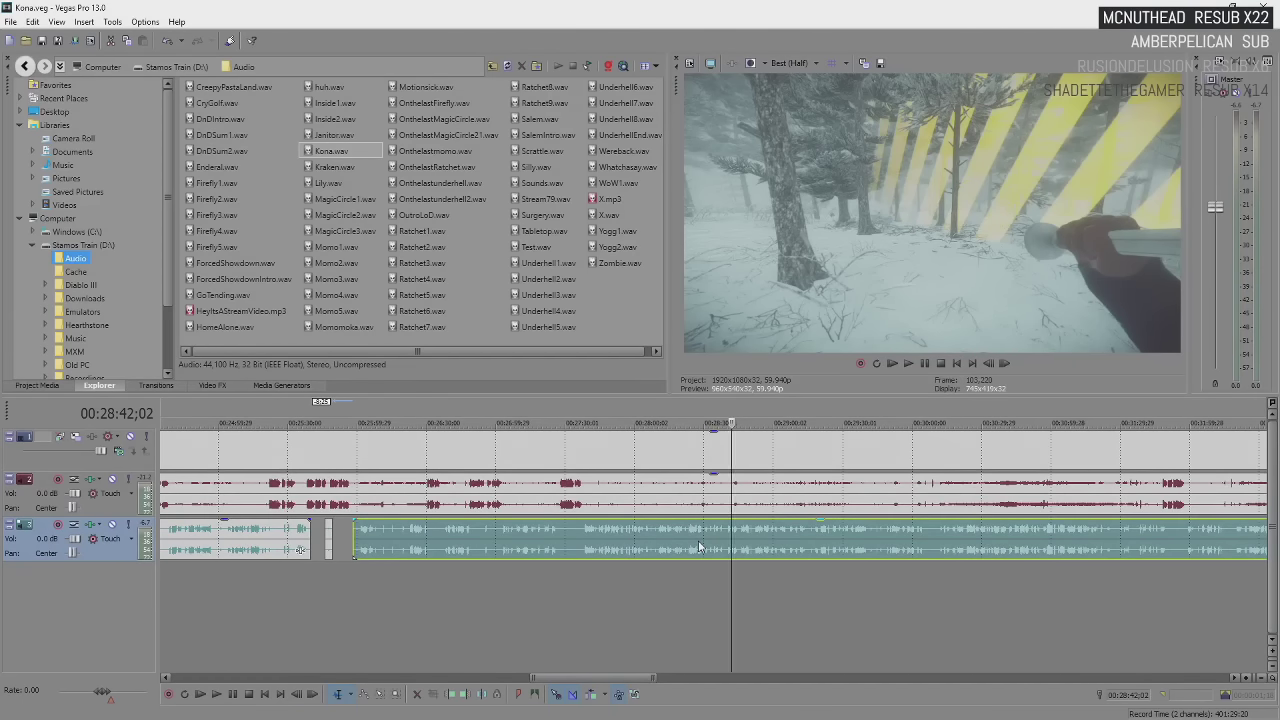
{"action": "key", "text": "space"}
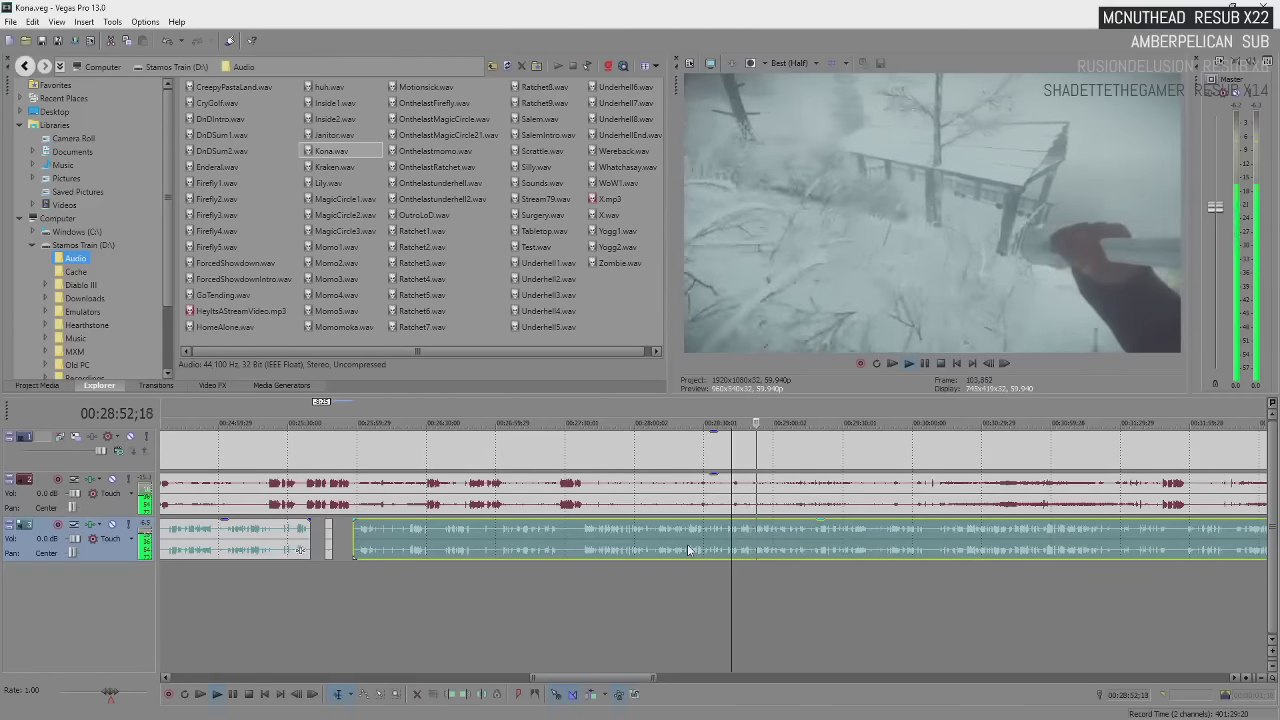
{"action": "key", "text": "Return"}
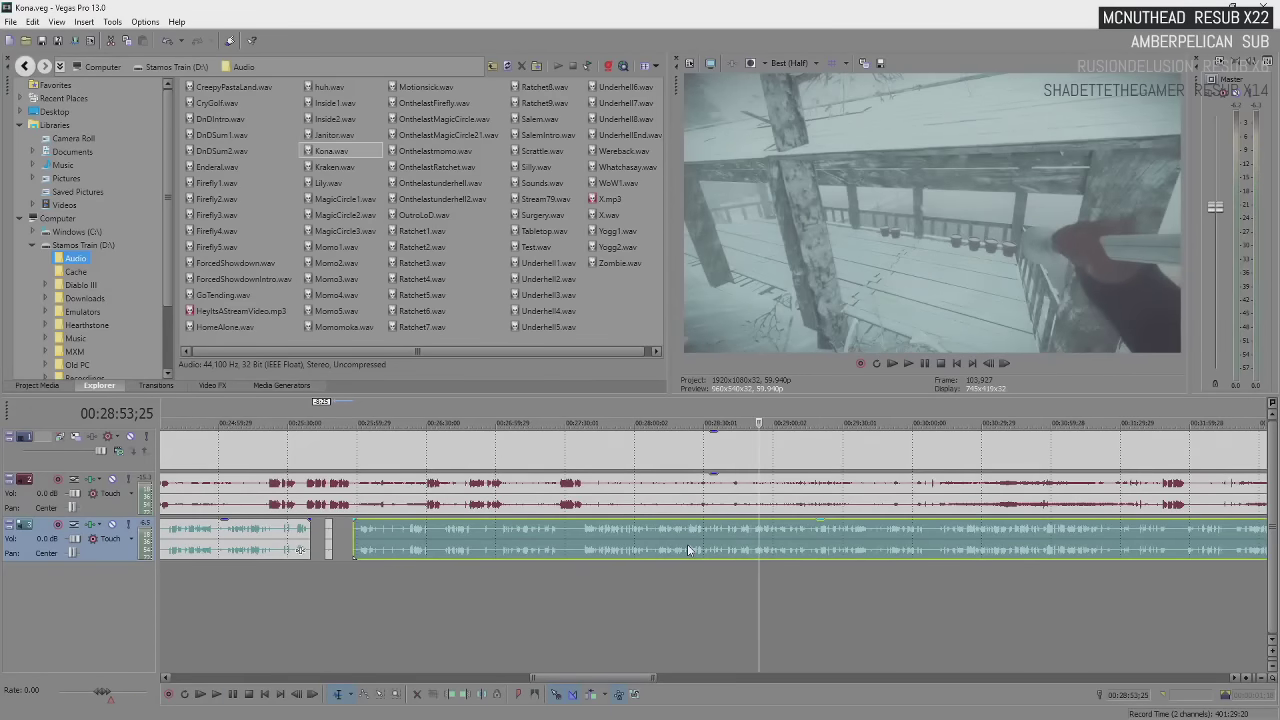
{"action": "key", "text": "space"}
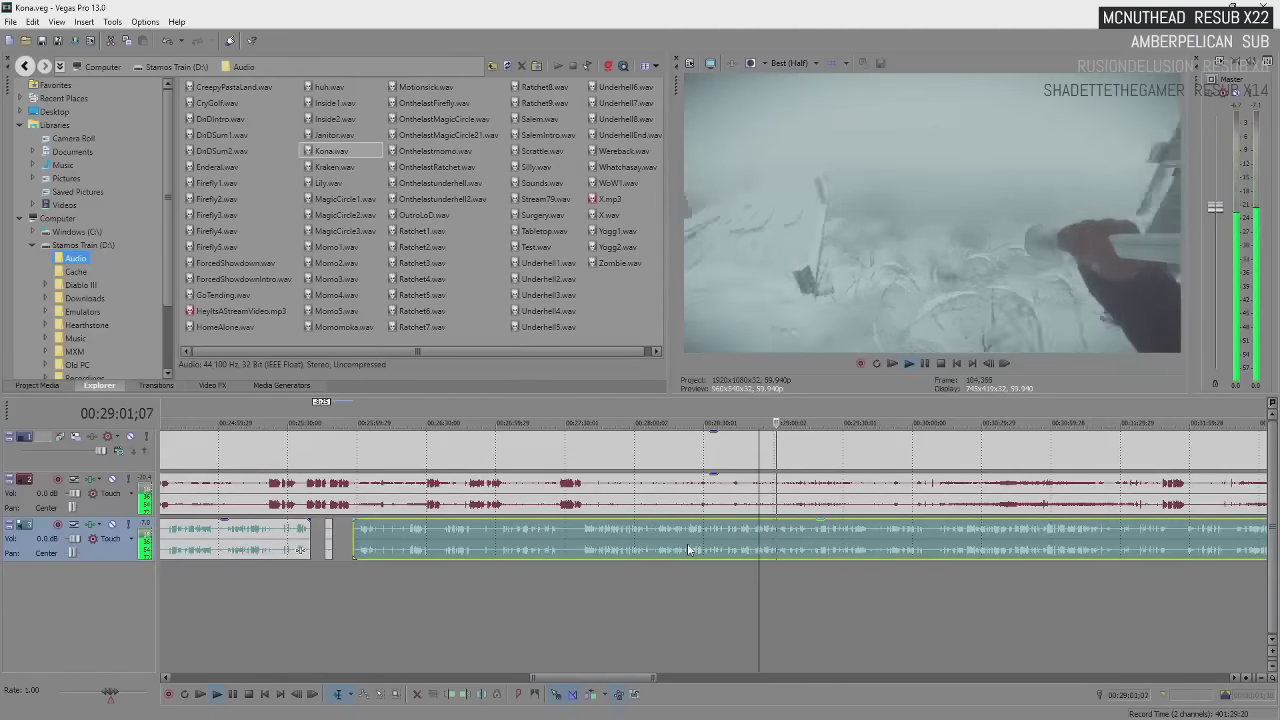
{"action": "scroll", "coordinate": [798, 528], "scroll_direction": "down", "scroll_amount": 2}
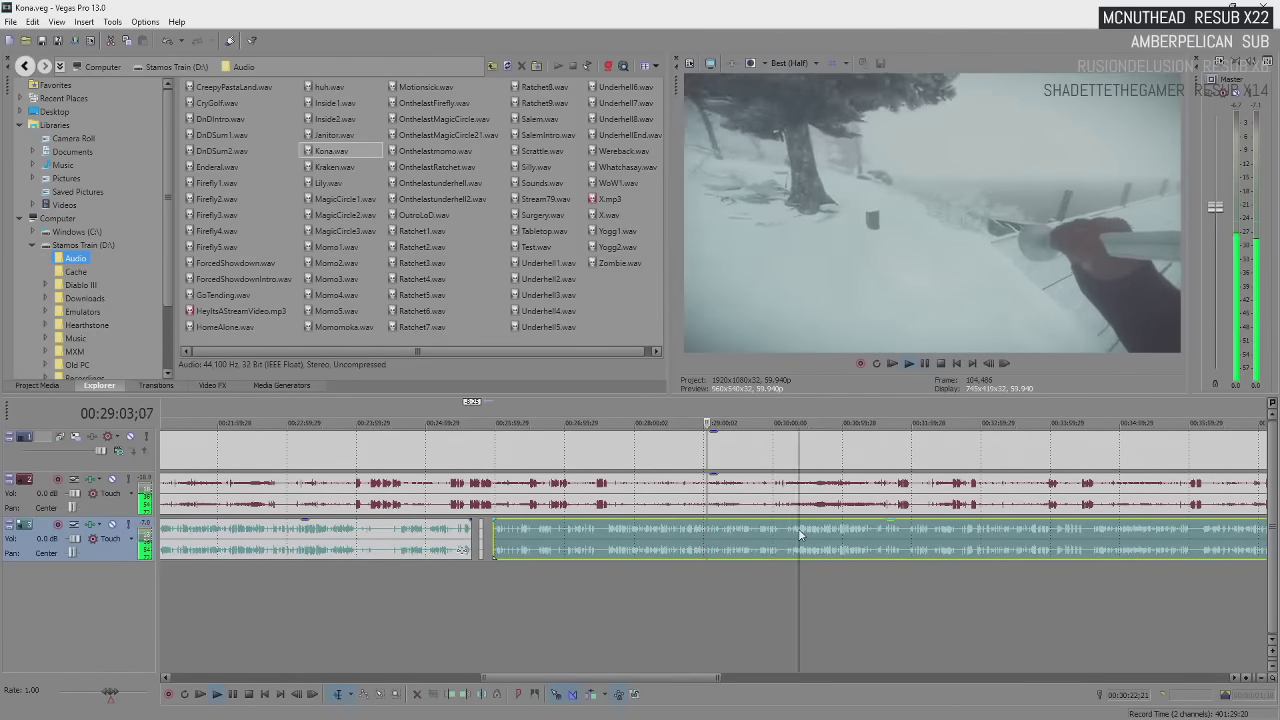
{"action": "scroll", "coordinate": [798, 528], "scroll_direction": "up", "scroll_amount": 3}
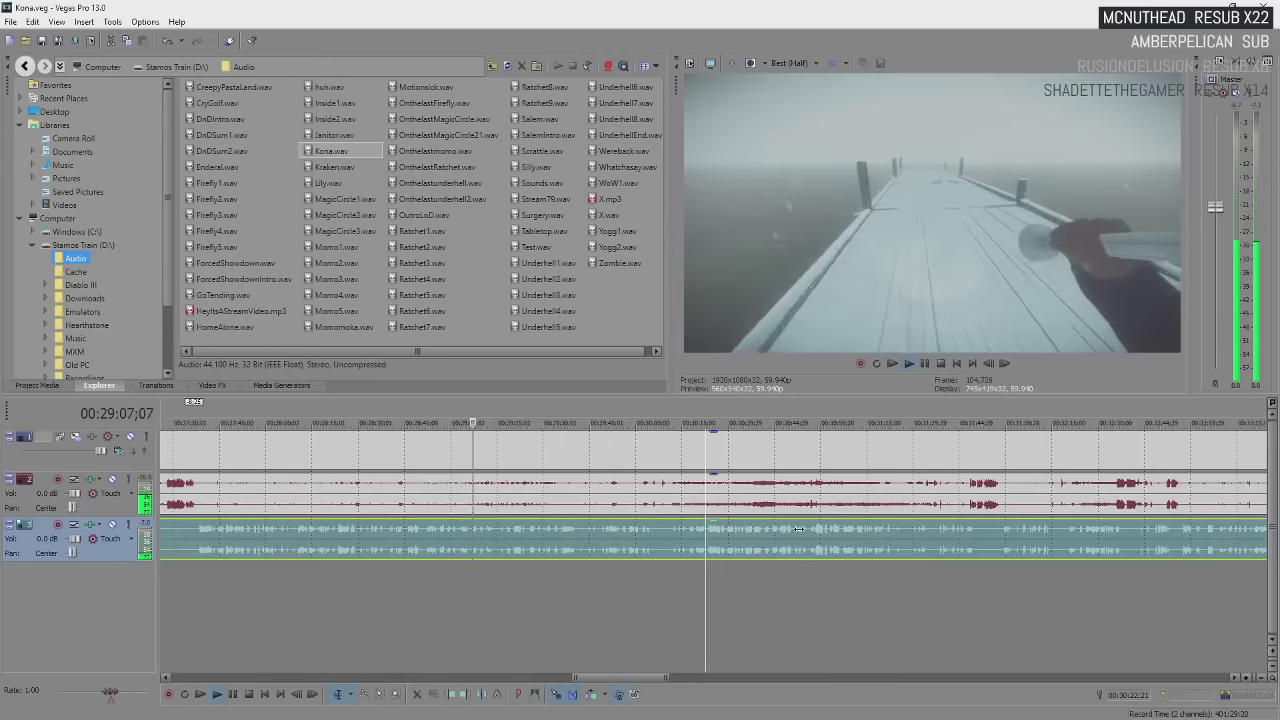
{"action": "key", "text": "space"}
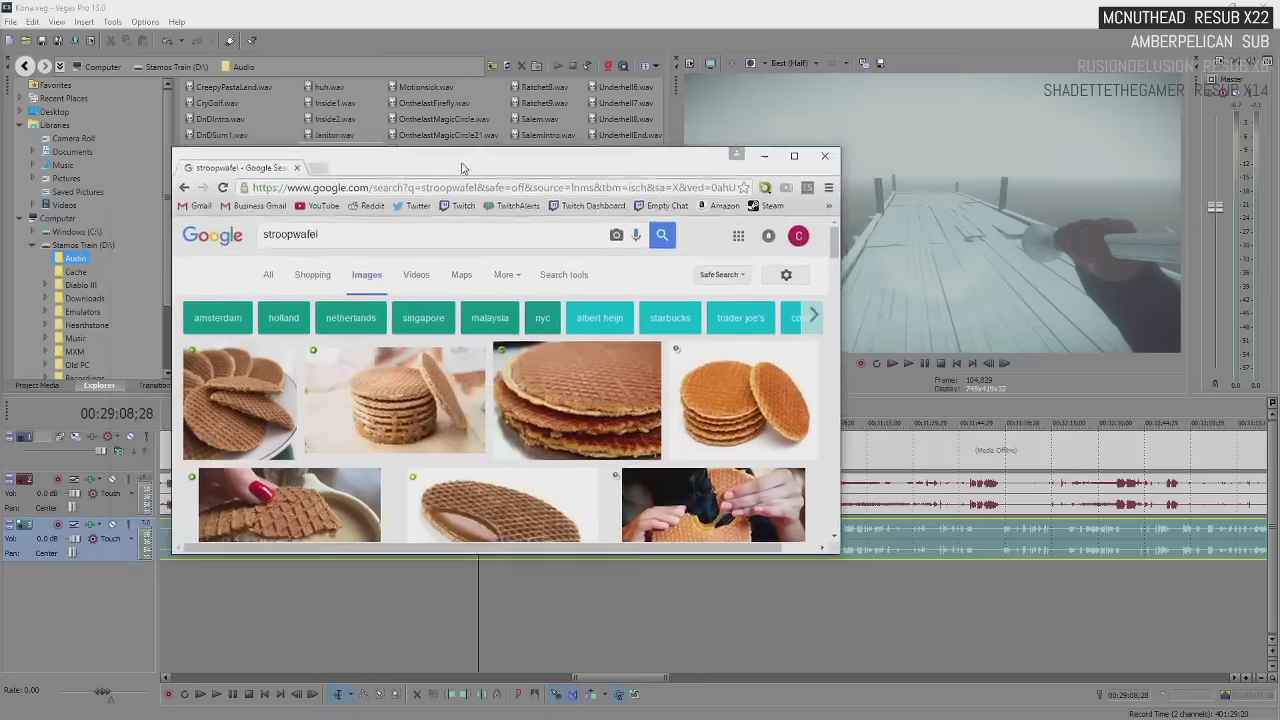
{"action": "scroll", "coordinate": [343, 418], "scroll_direction": "down", "scroll_amount": 1}
{"action": "scroll", "coordinate": [343, 418], "scroll_direction": "down", "scroll_amount": 1}
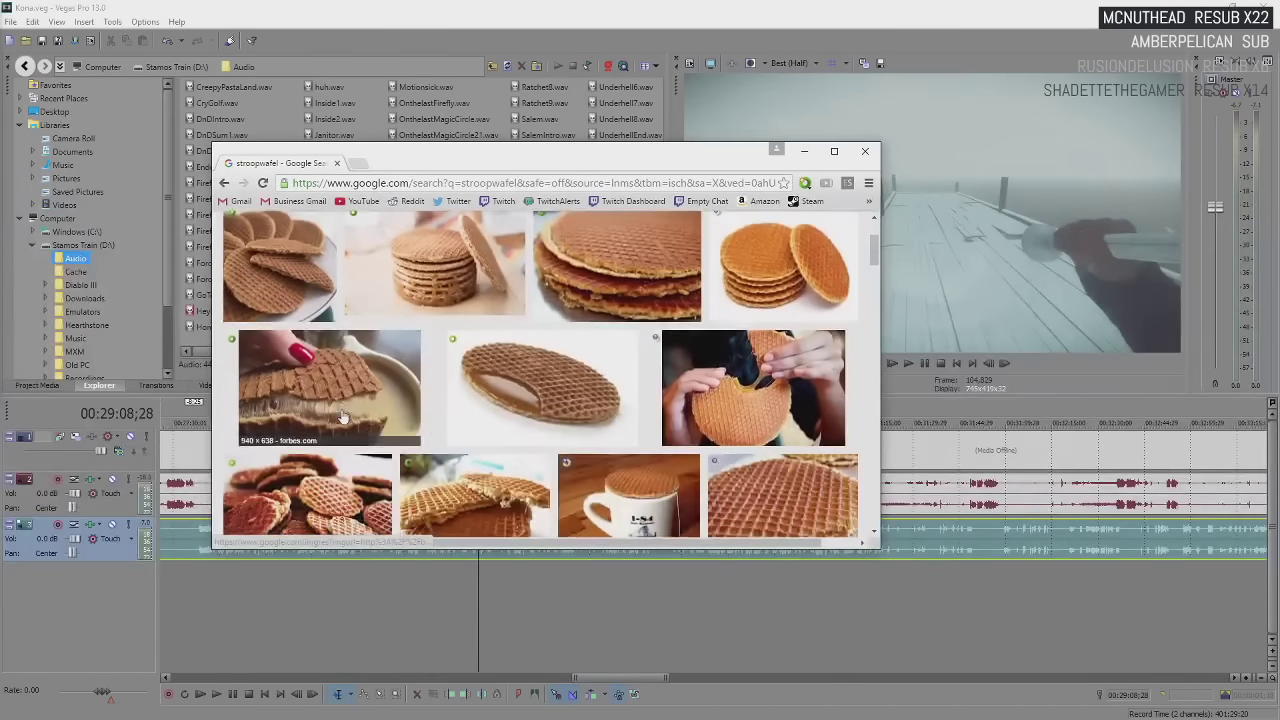
{"action": "scroll", "coordinate": [403, 405], "scroll_direction": "down", "scroll_amount": 1}
{"action": "scroll", "coordinate": [403, 405], "scroll_direction": "down", "scroll_amount": 1}
{"action": "scroll", "coordinate": [403, 405], "scroll_direction": "up", "scroll_amount": 3}
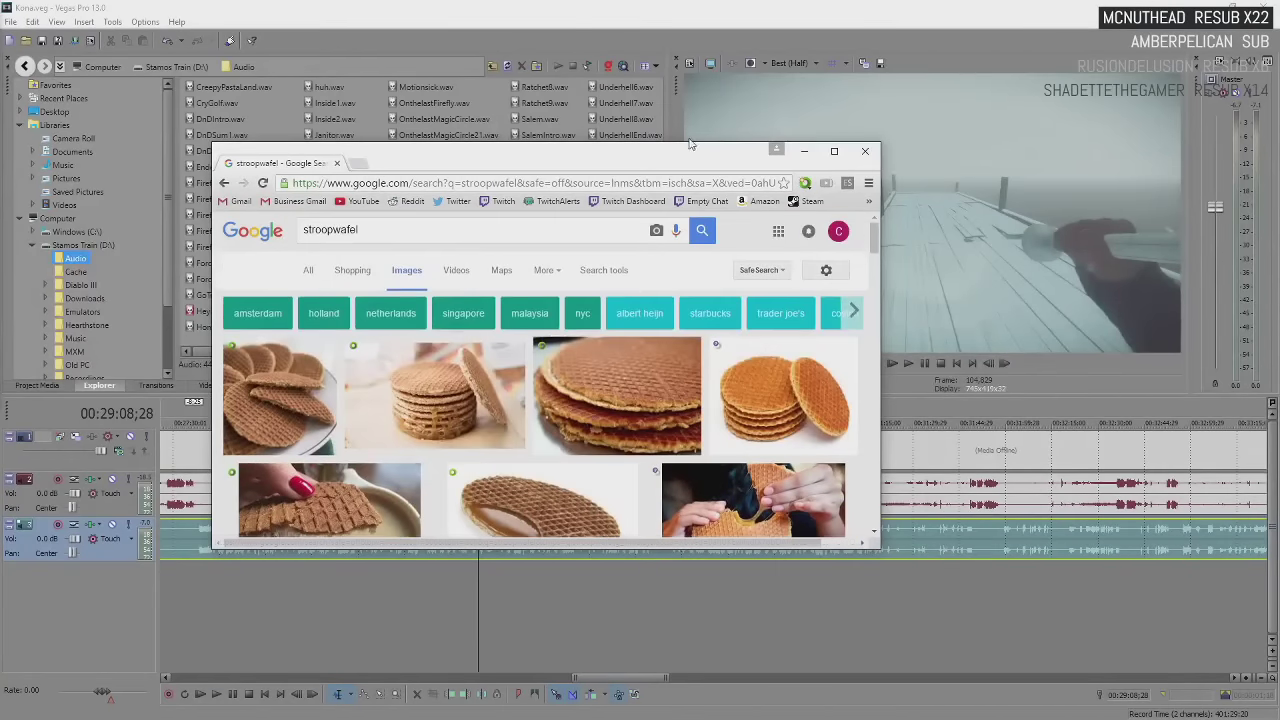
{"action": "left_click", "coordinate": [804, 151]}
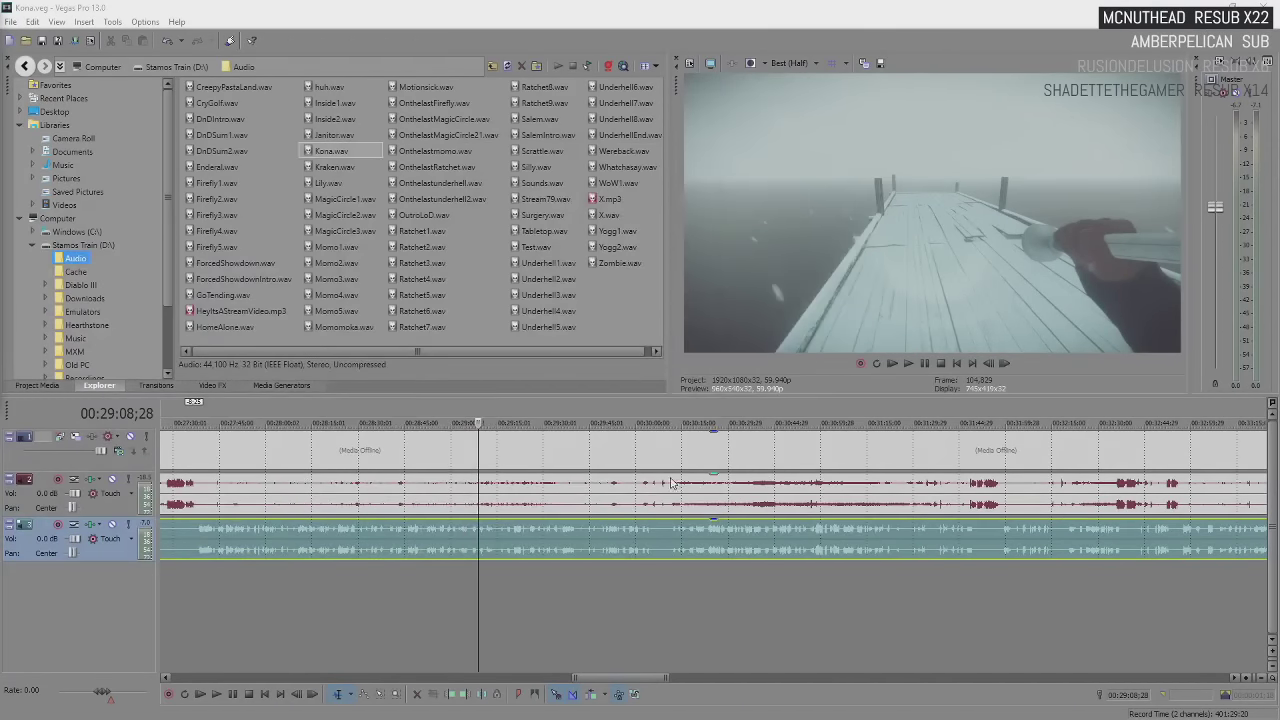
{"action": "left_click", "coordinate": [471, 540]}
{"action": "key", "text": "space"}
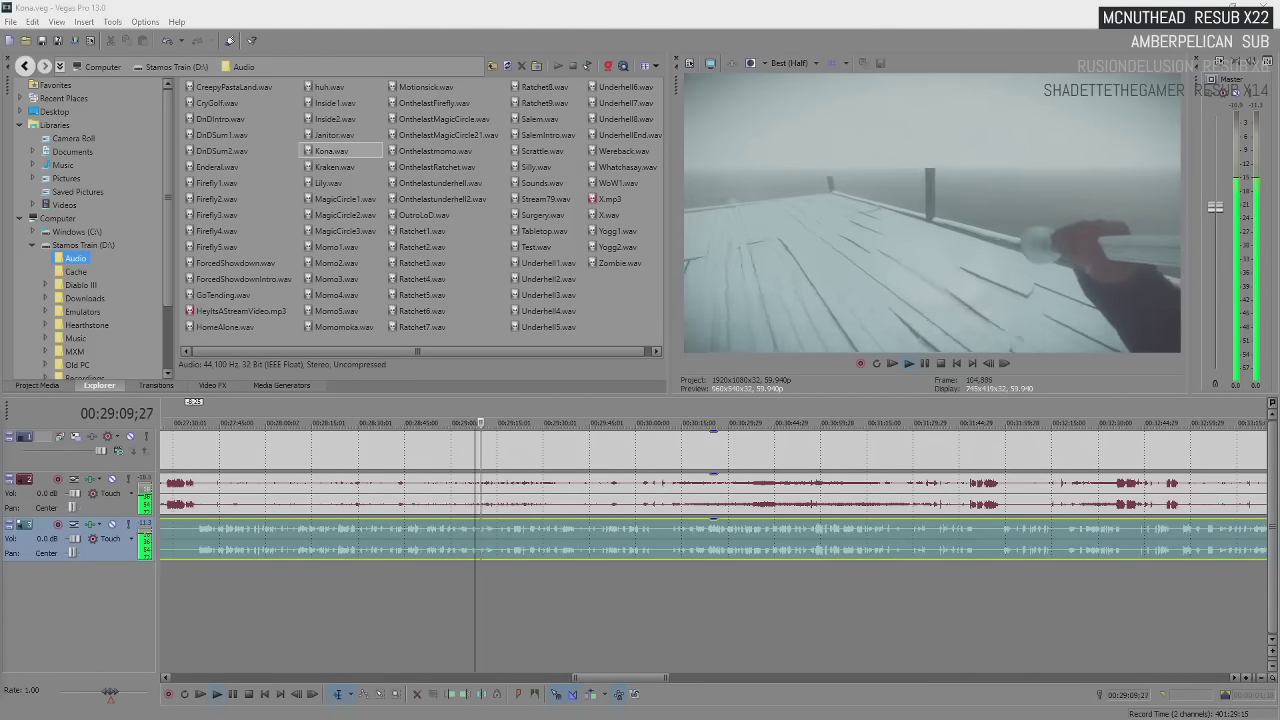
{"action": "left_click", "coordinate": [521, 458]}
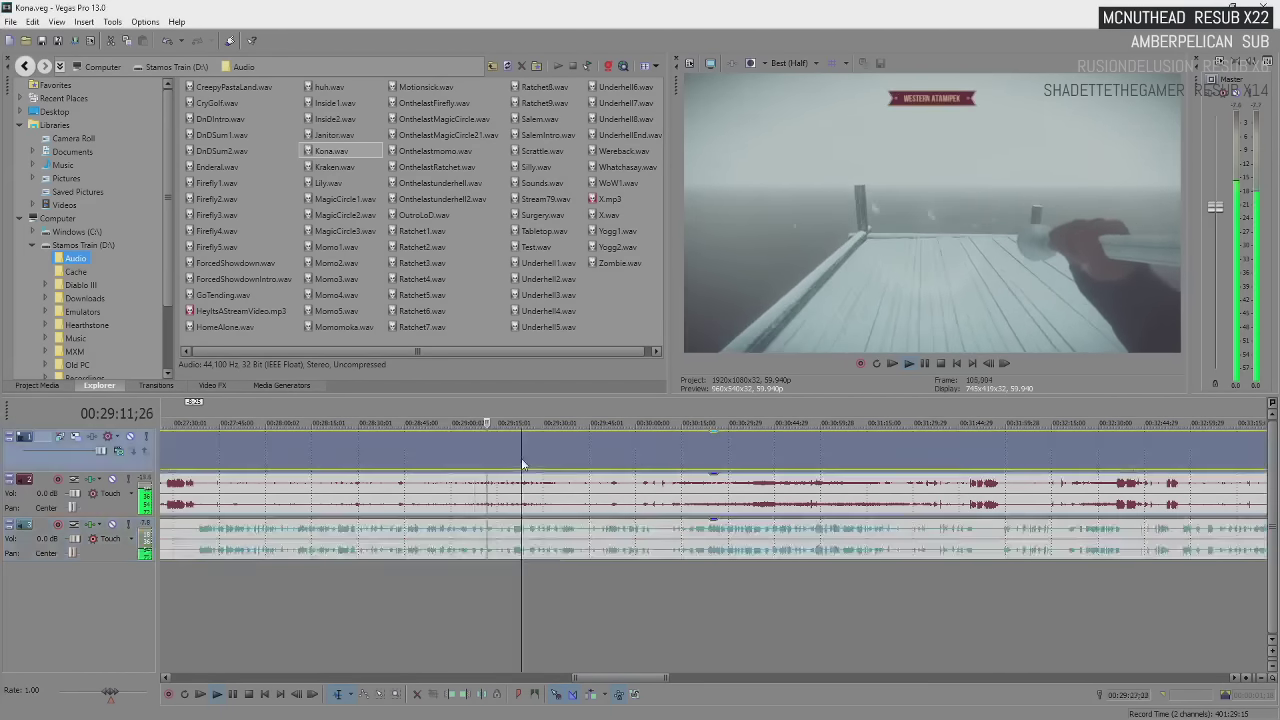
{"action": "key", "text": "space"}
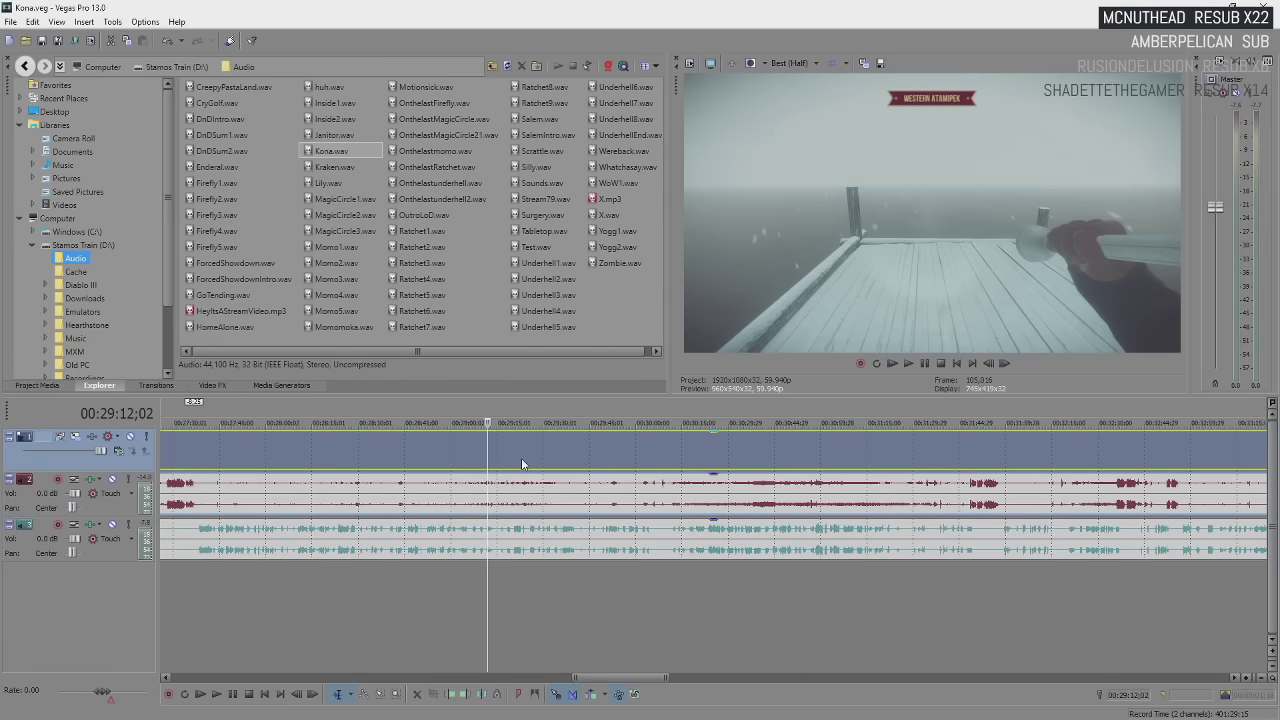
{"action": "key", "text": "space"}
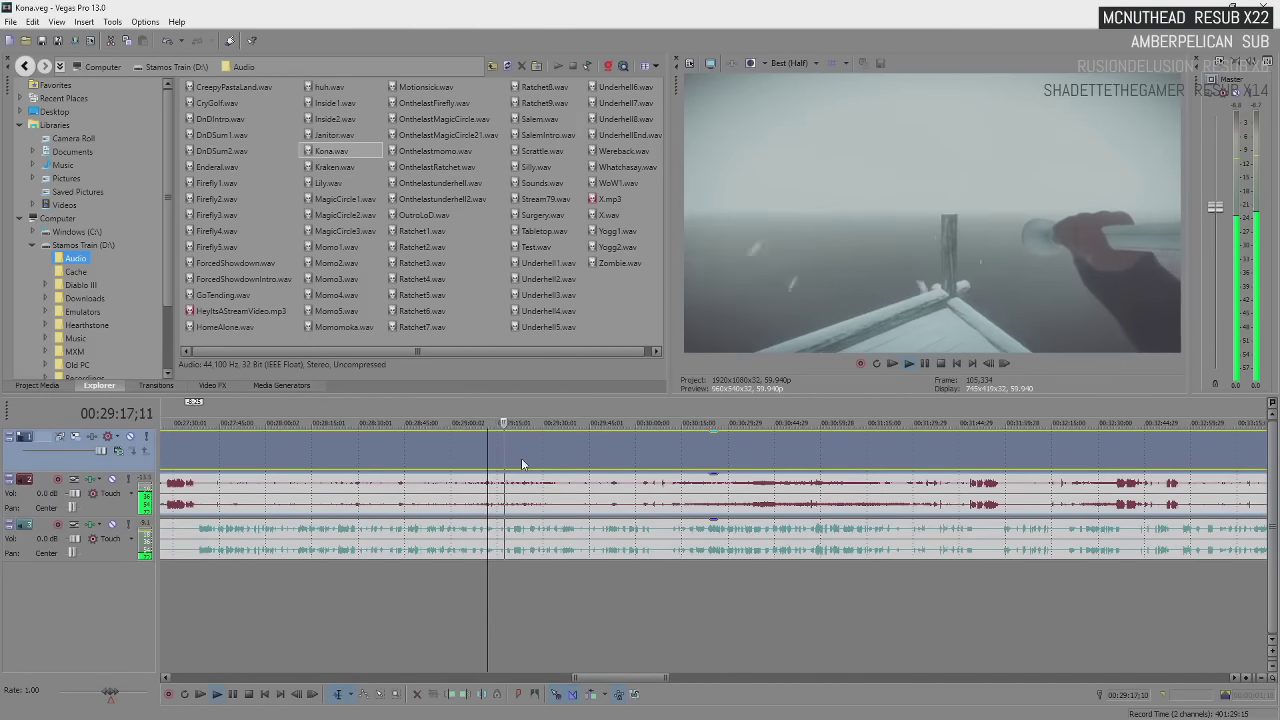
{"action": "scroll", "coordinate": [521, 458], "scroll_direction": "up", "scroll_amount": 2}
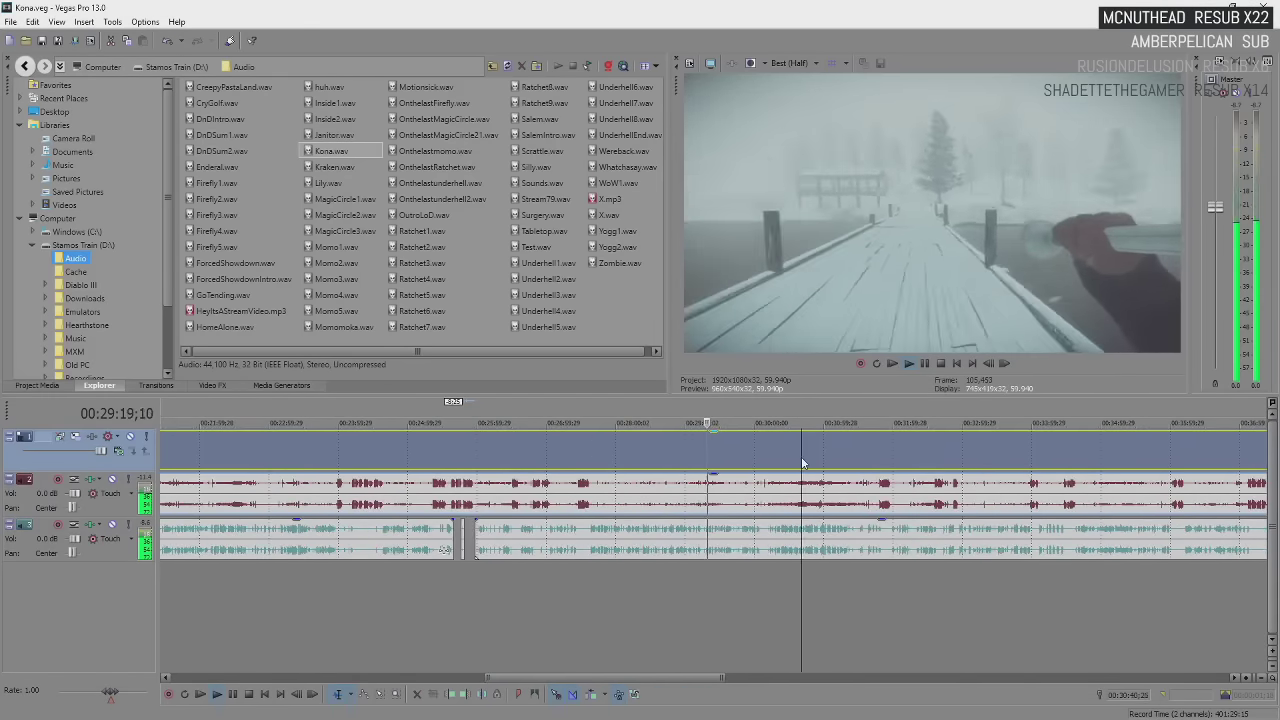
{"action": "scroll", "coordinate": [801, 457], "scroll_direction": "up", "scroll_amount": 2}
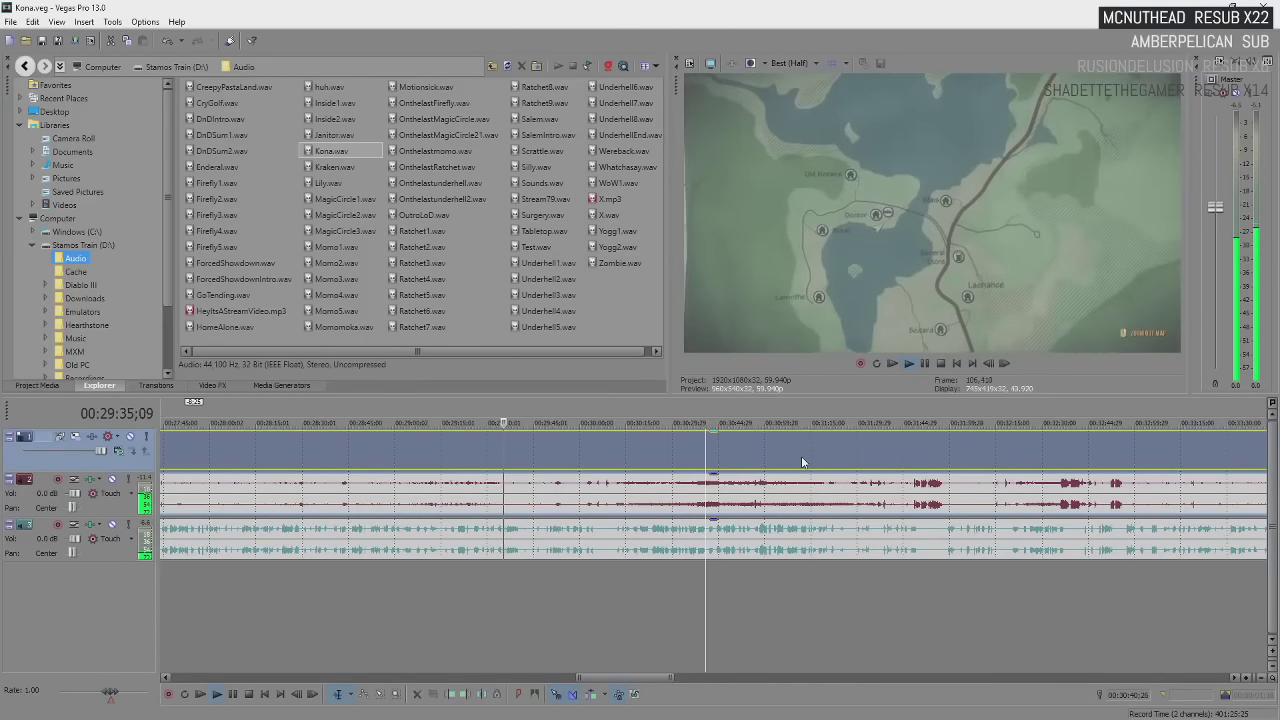
{"action": "key", "text": "Return"}
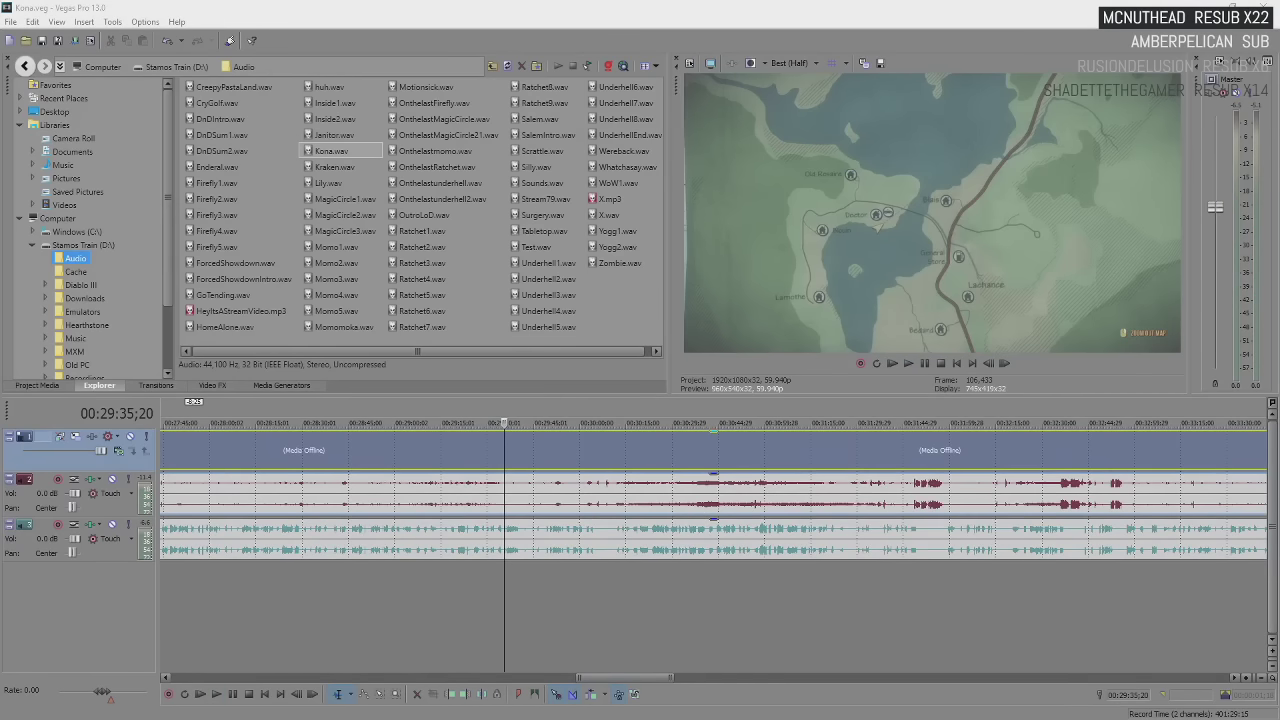
{"action": "left_click", "coordinate": [280, 430]}
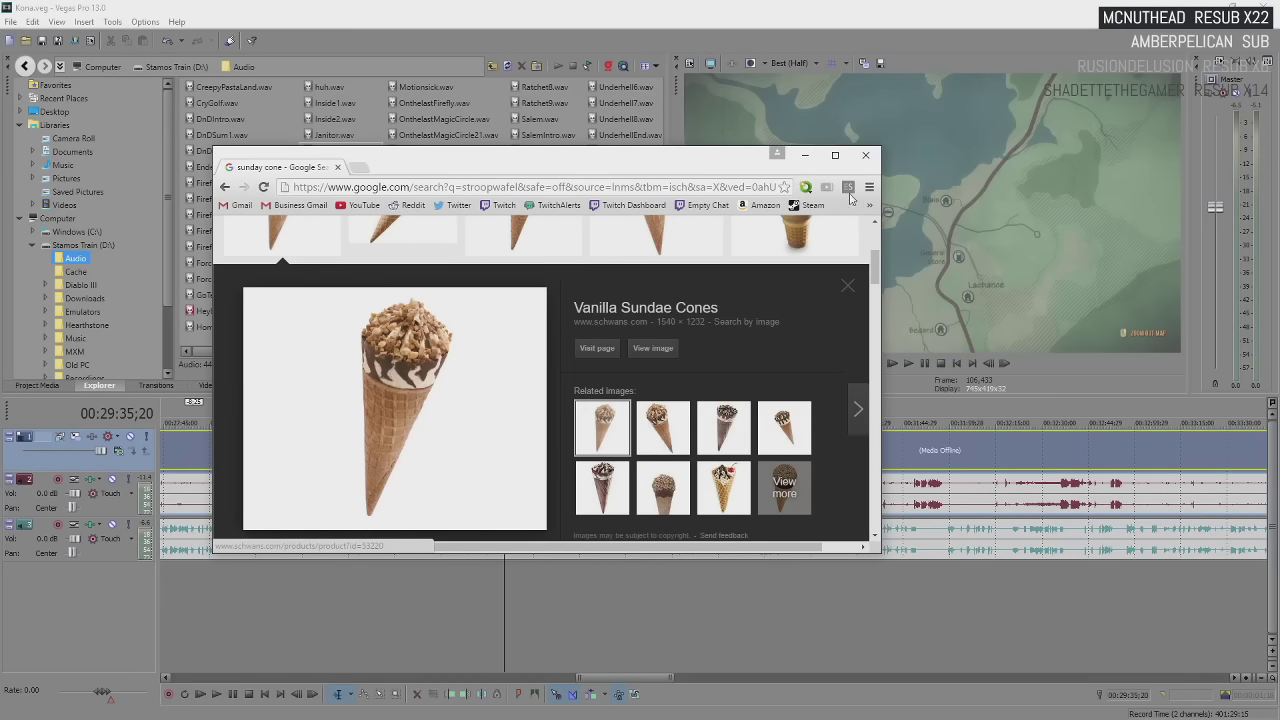
{"action": "mouse_move", "coordinate": [699, 169]}
{"action": "left_mouse_down"}
{"action": "mouse_move", "coordinate": [486, 193]}
{"action": "mouse_move", "coordinate": [0, 195]}
{"action": "left_mouse_up"}
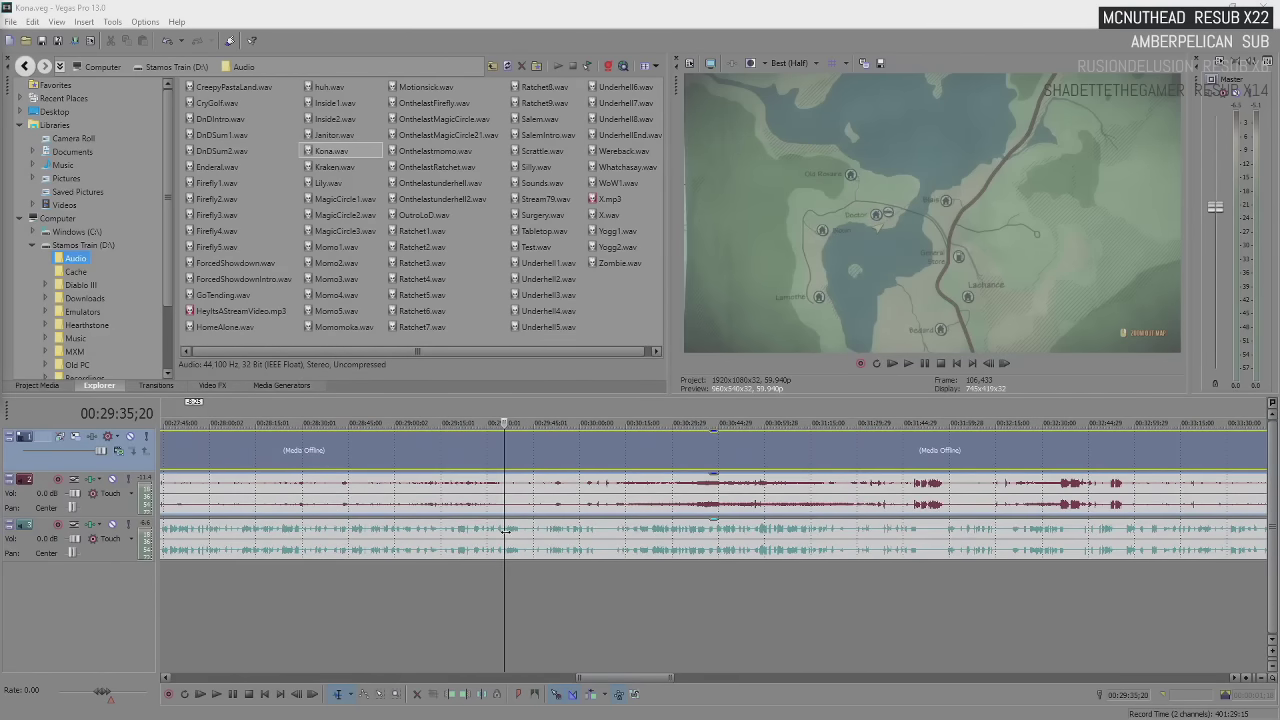
Select the track 3 commentary, play and stop at 29:49, then switch to the Reese's ice cream egg images
{"action": "left_click", "coordinate": [505, 531]}
{"action": "key", "text": "space"}
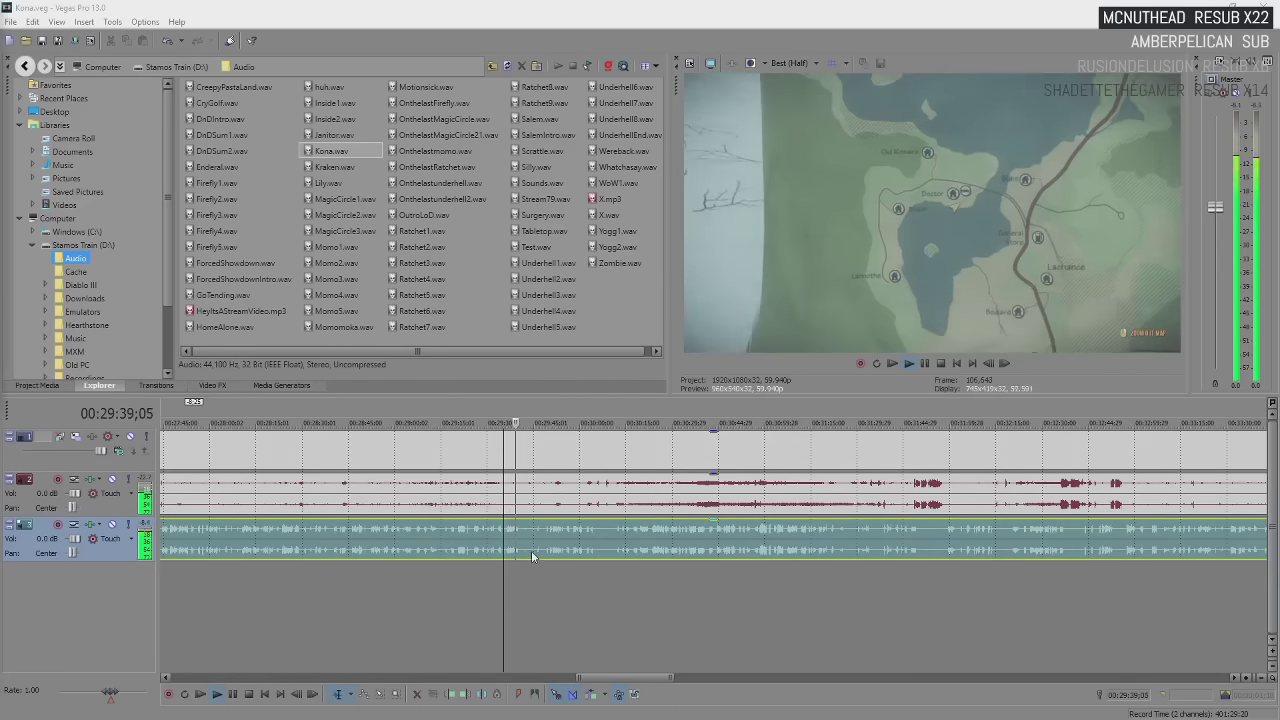
{"action": "scroll", "coordinate": [532, 556], "scroll_direction": "down", "scroll_amount": 1}
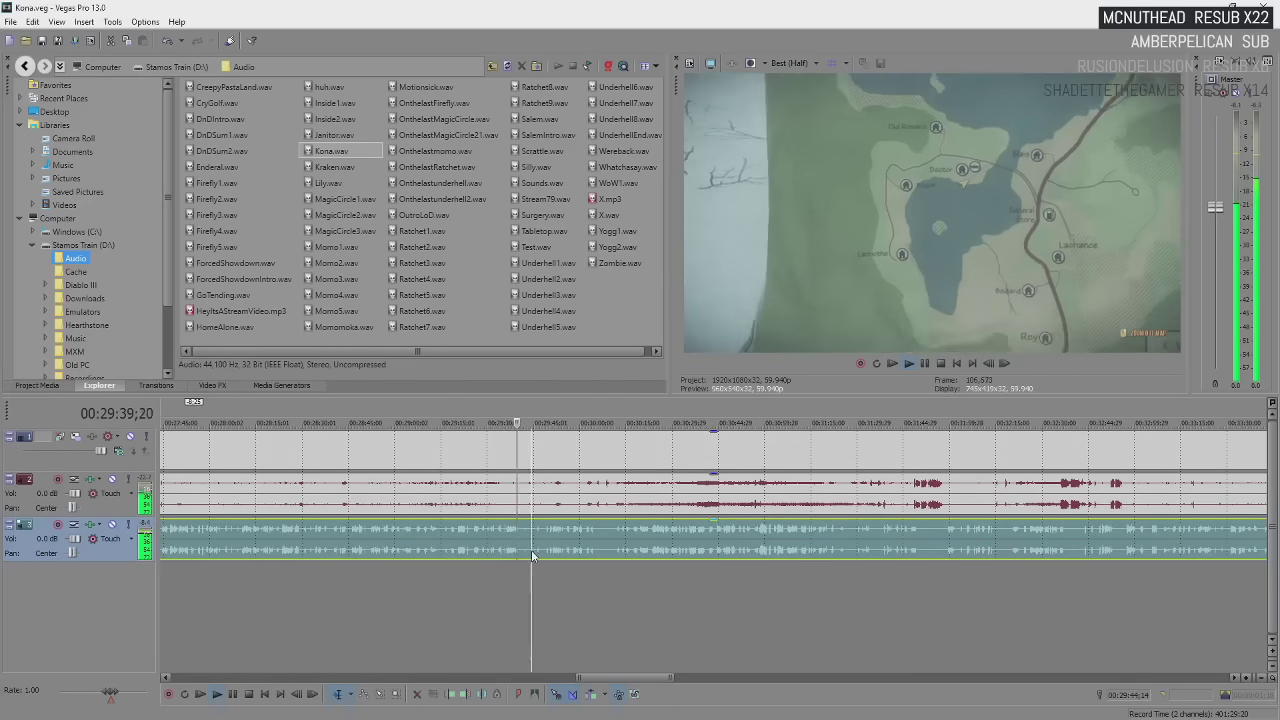
{"action": "scroll", "coordinate": [532, 556], "scroll_direction": "down", "scroll_amount": 1}
{"action": "scroll", "coordinate": [532, 556], "scroll_direction": "down", "scroll_amount": 1}
{"action": "left_click", "coordinate": [790, 549]}
{"action": "scroll", "coordinate": [790, 549], "scroll_direction": "up", "scroll_amount": 4}
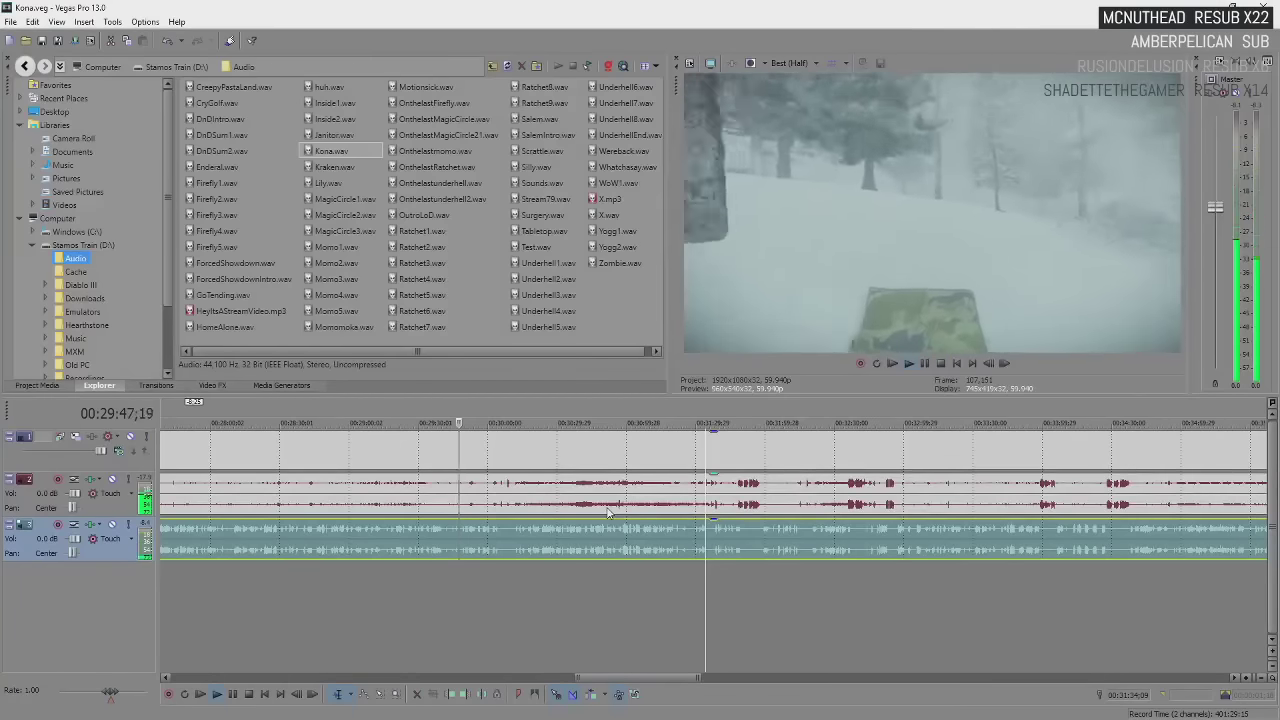
{"action": "key", "text": "space"}
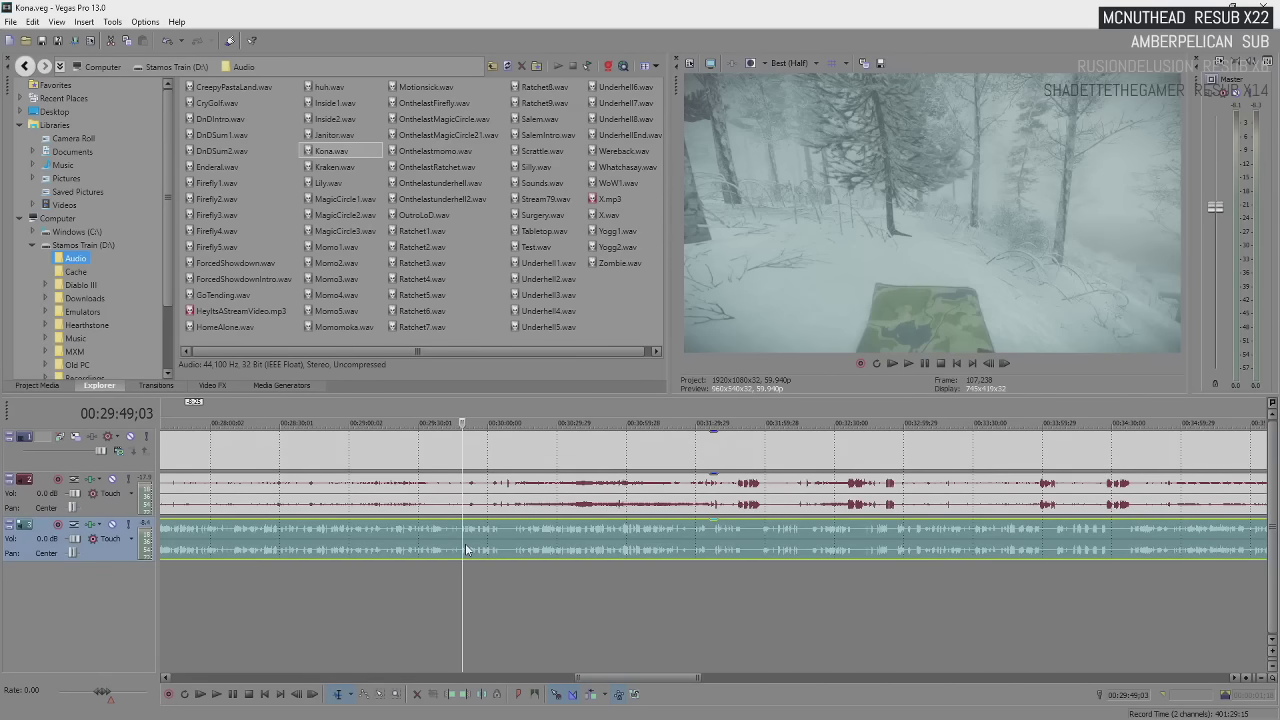
{"action": "scroll", "coordinate": [487, 548], "scroll_direction": "up", "scroll_amount": 3}
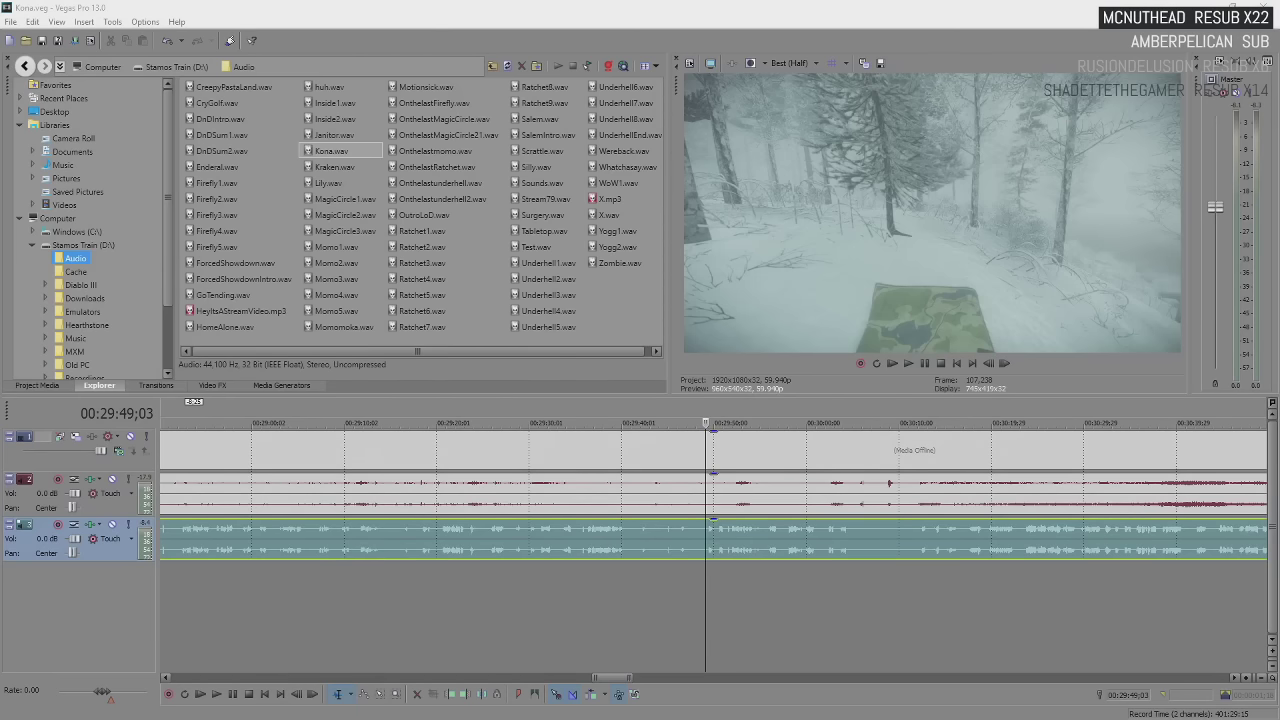
{"action": "key", "text": "alt+Tab"}
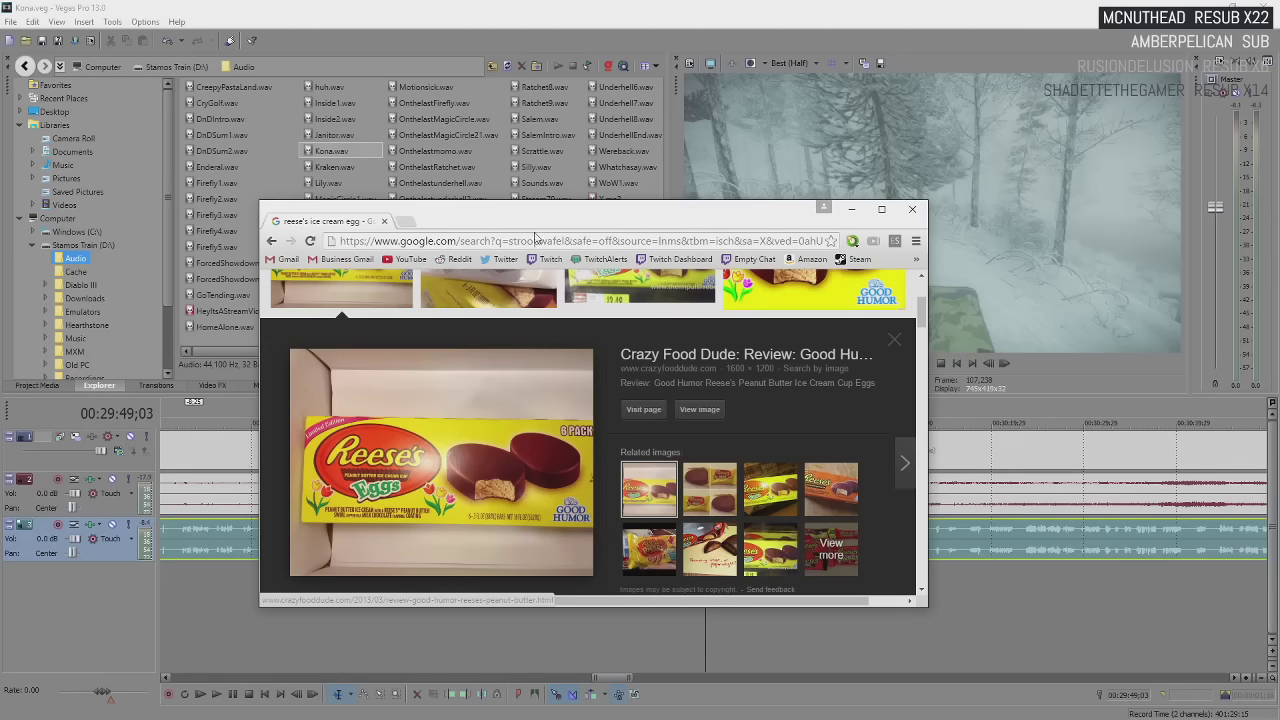
Leave the Reese's ice cream egg preview and switch back to the Vegas Pro project
{"action": "key", "text": "alt+Tab"}
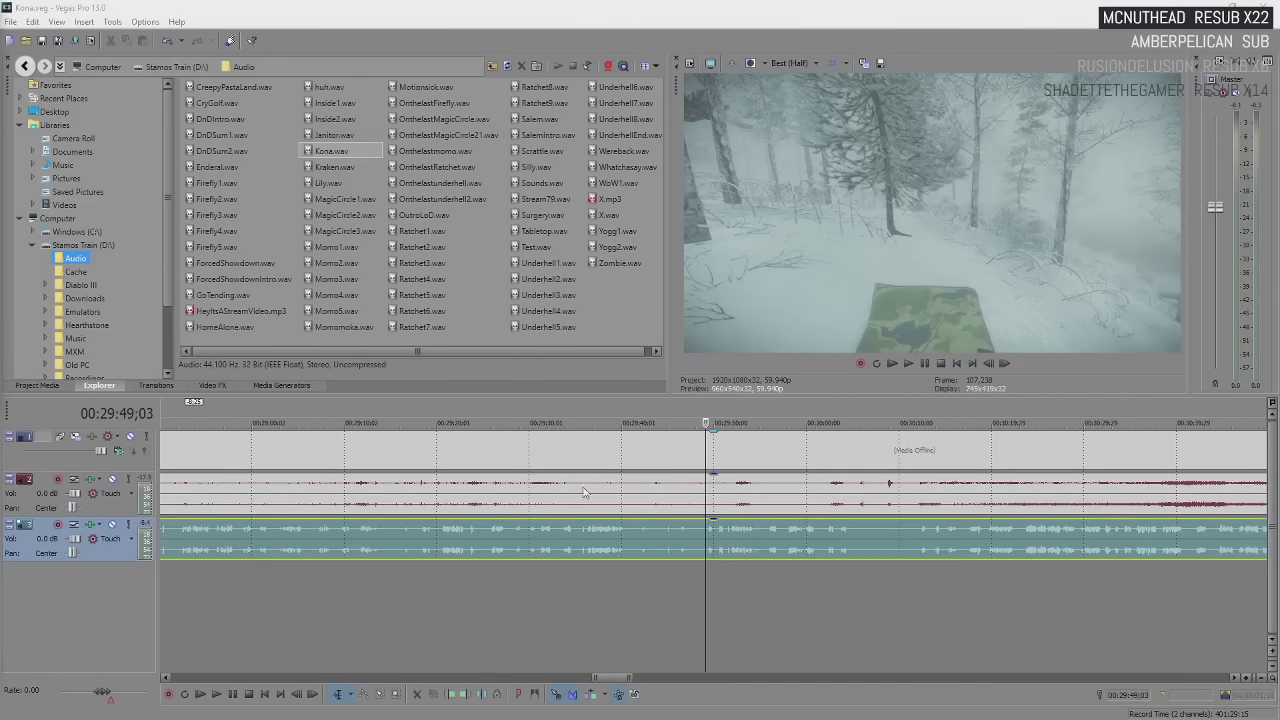
Play the Kona footage from 29:48;26, pausing at 29:58;04 and stopping at 30:10;27
{"action": "left_click", "coordinate": [704, 540]}
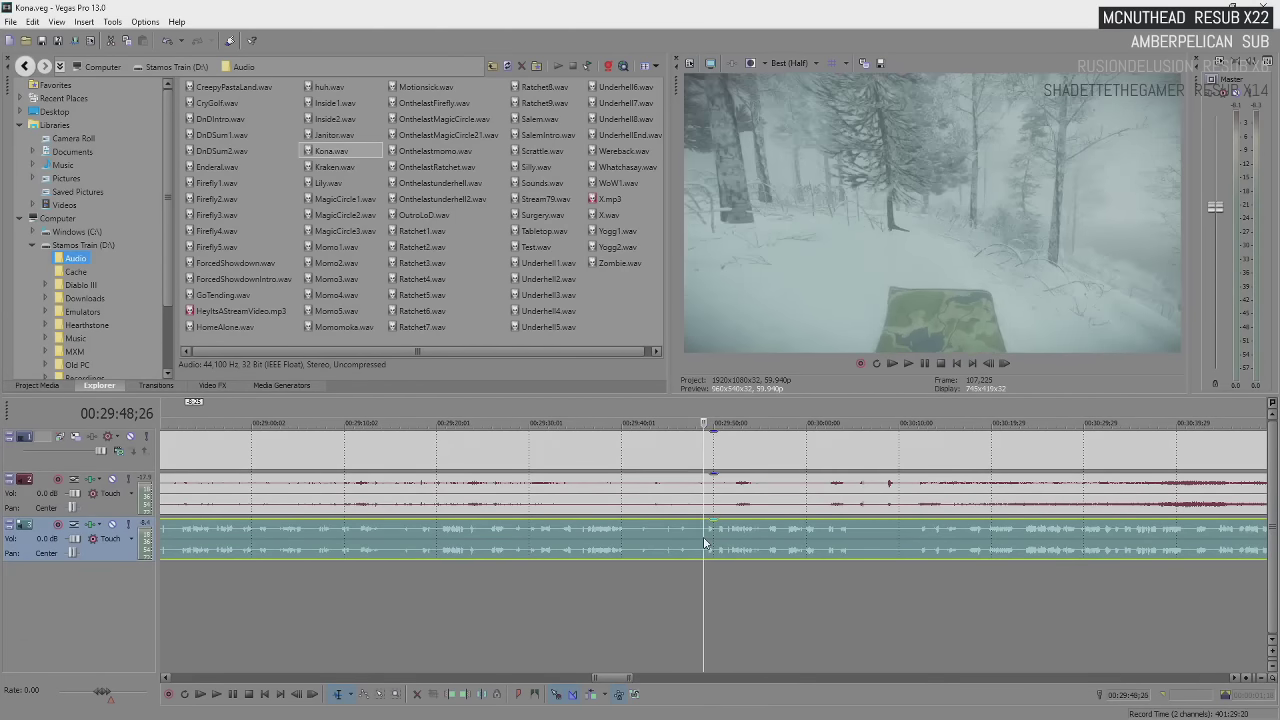
{"action": "key", "text": "space"}
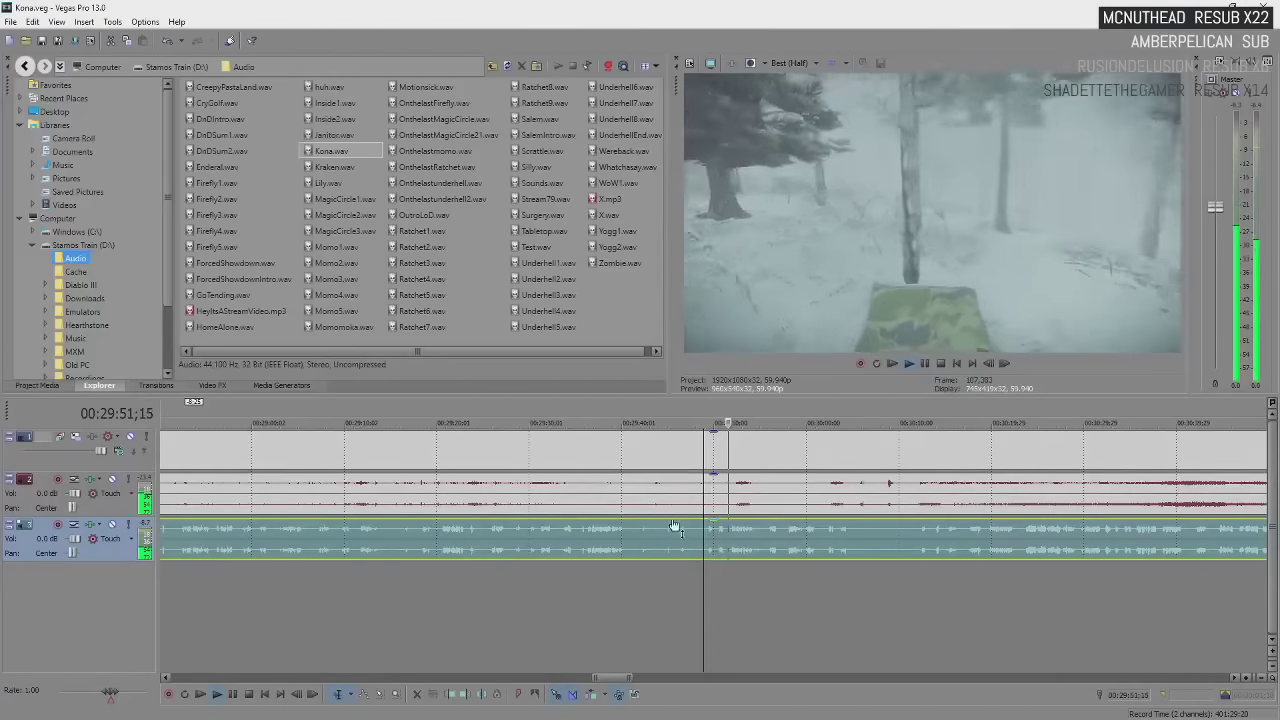
{"action": "scroll", "coordinate": [816, 545], "scroll_direction": "down", "scroll_amount": 3}
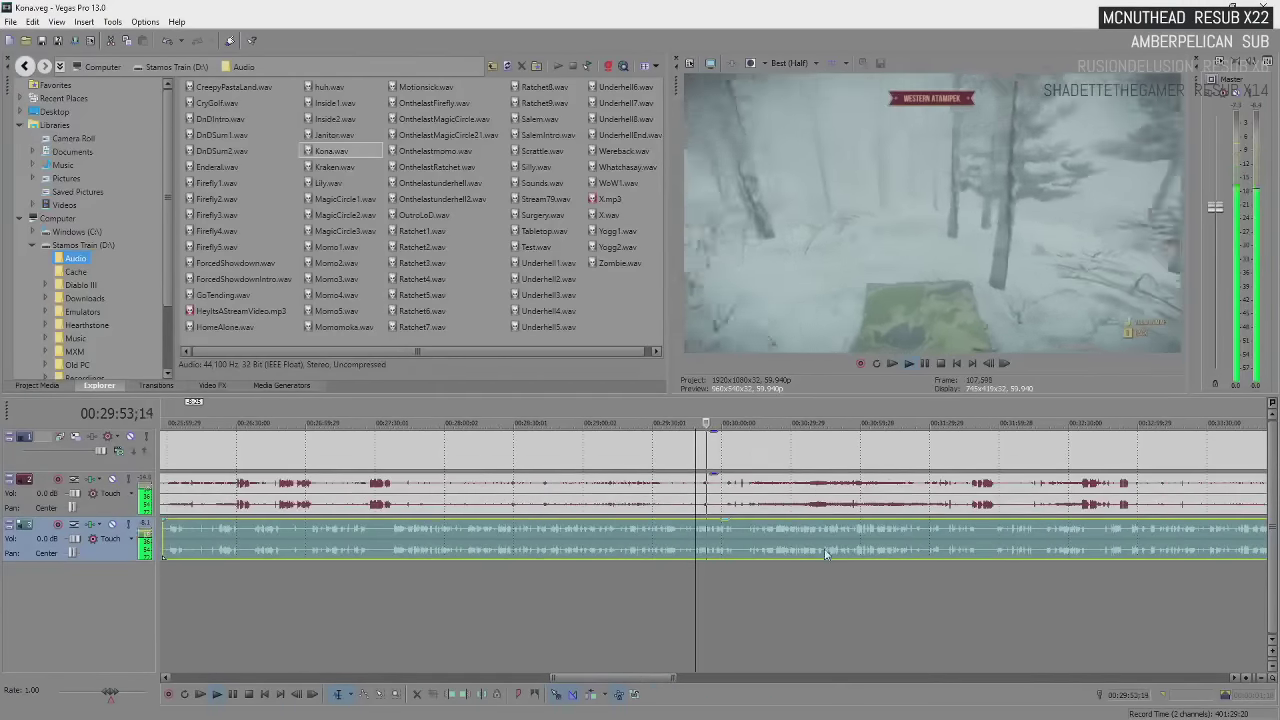
{"action": "scroll", "coordinate": [816, 545], "scroll_direction": "up", "scroll_amount": 3}
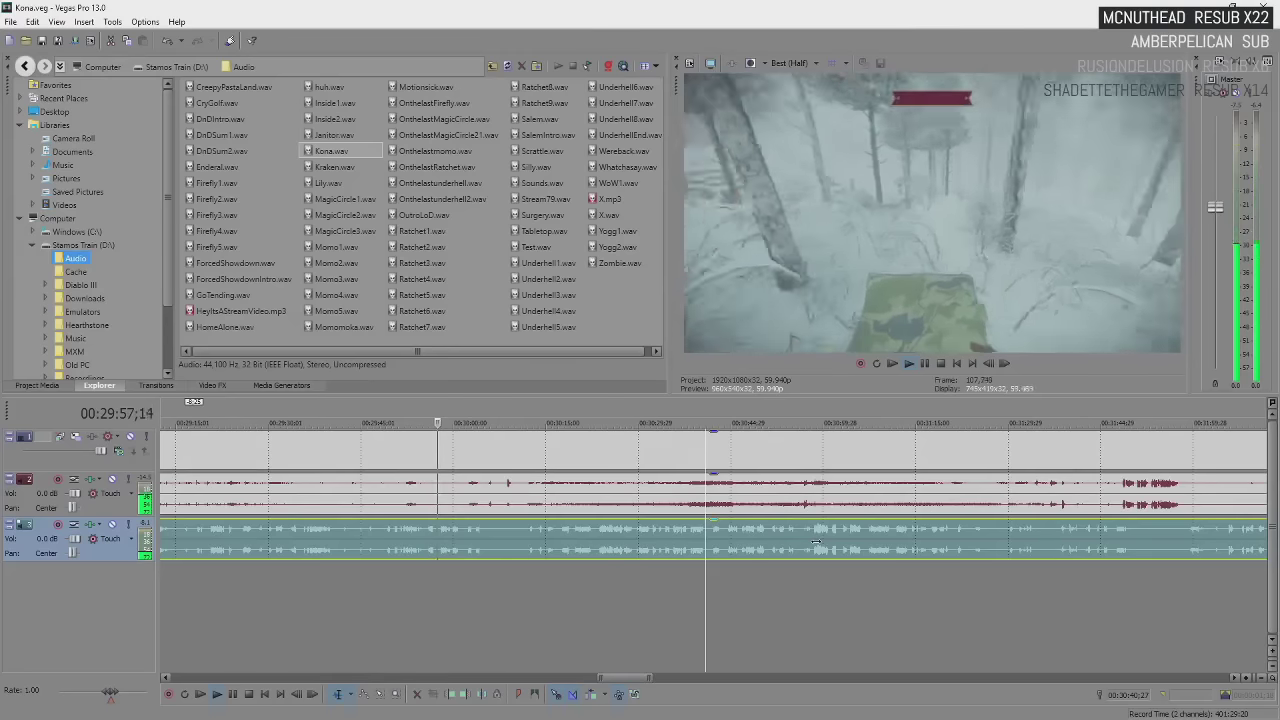
{"action": "key", "text": "Return"}
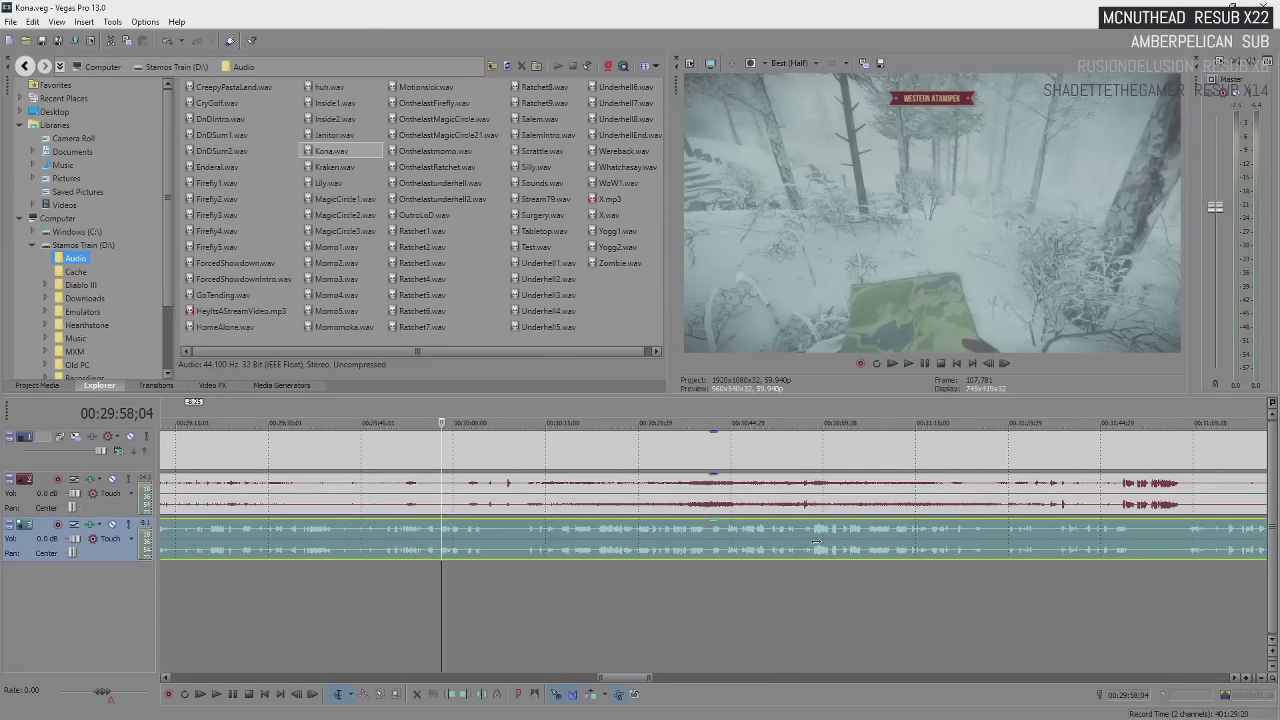
{"action": "key", "text": "Return"}
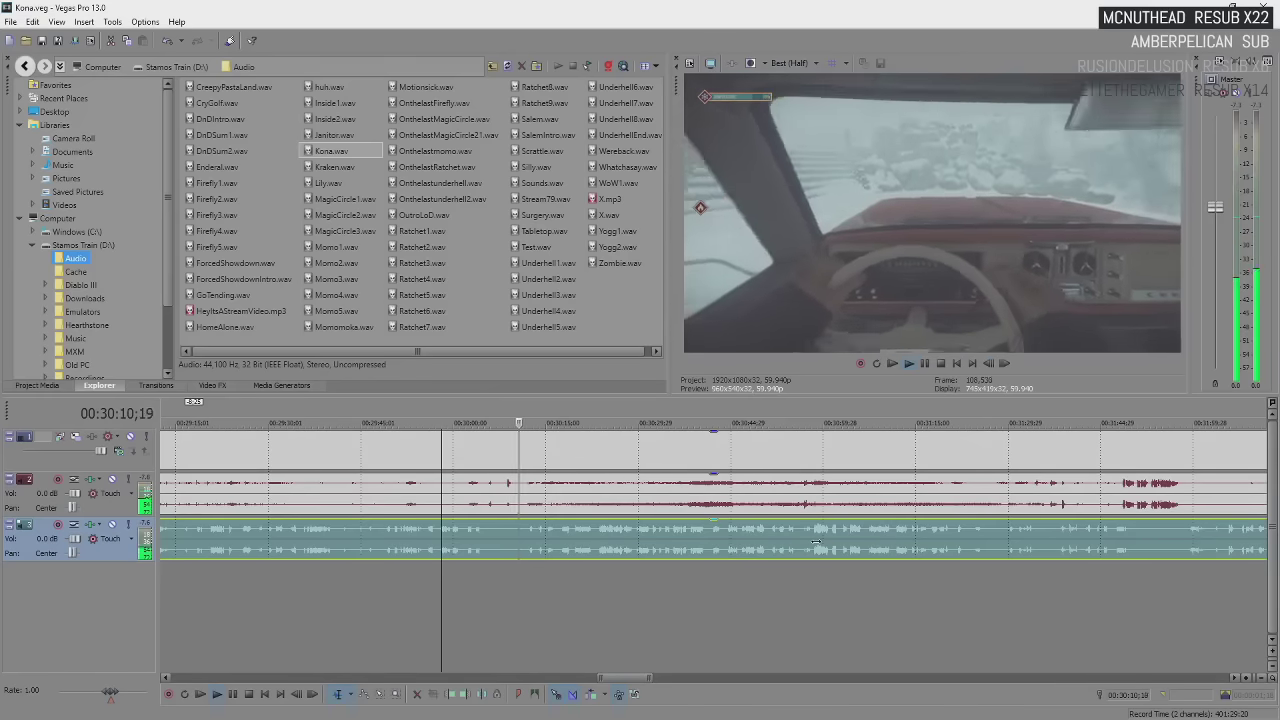
{"action": "key", "text": "space"}
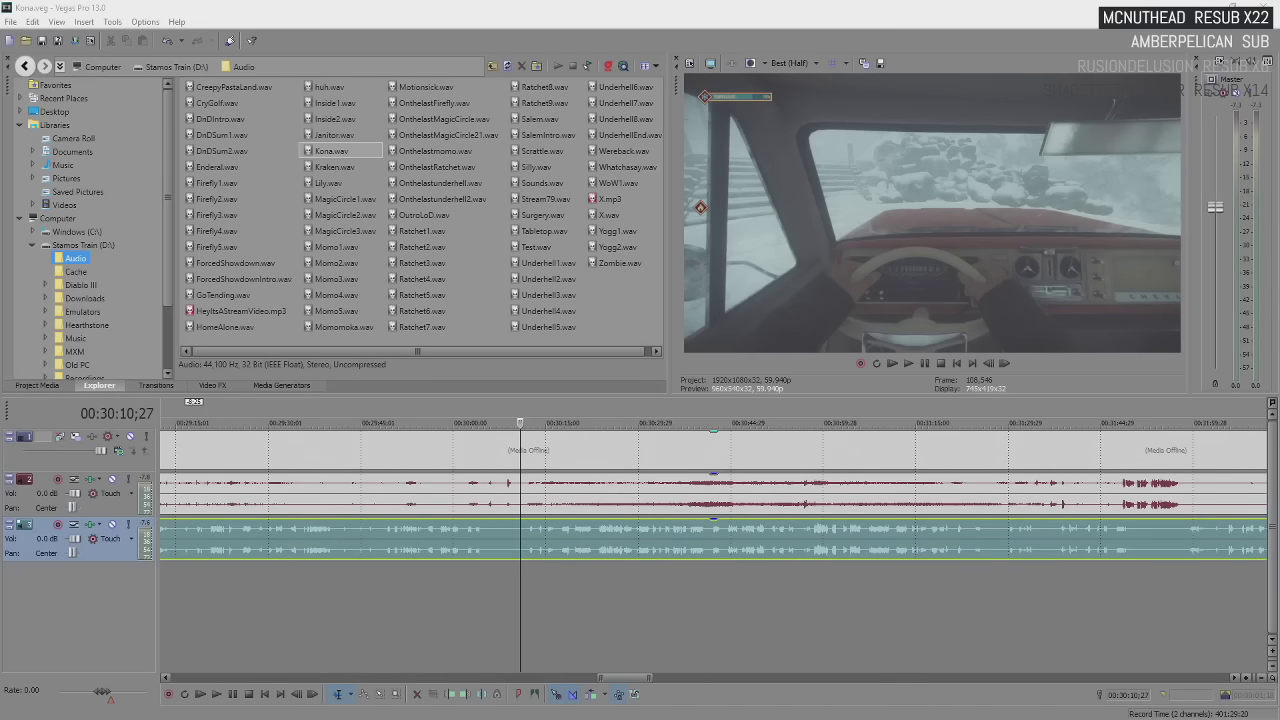
Preview the Chicken doner, Wikipedia and wiseGEEK kebab images, then return to Vegas Pro
{"action": "key", "text": "alt+Tab"}
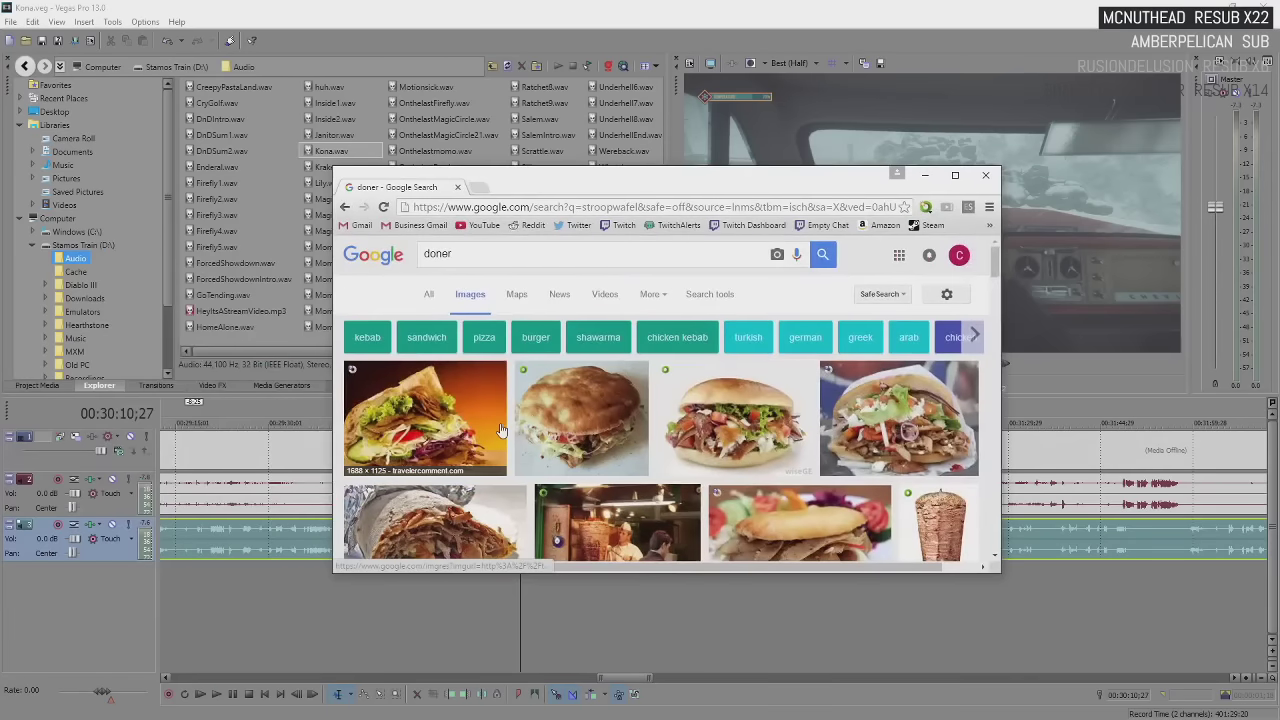
{"action": "scroll", "coordinate": [674, 477], "scroll_direction": "down", "scroll_amount": 2}
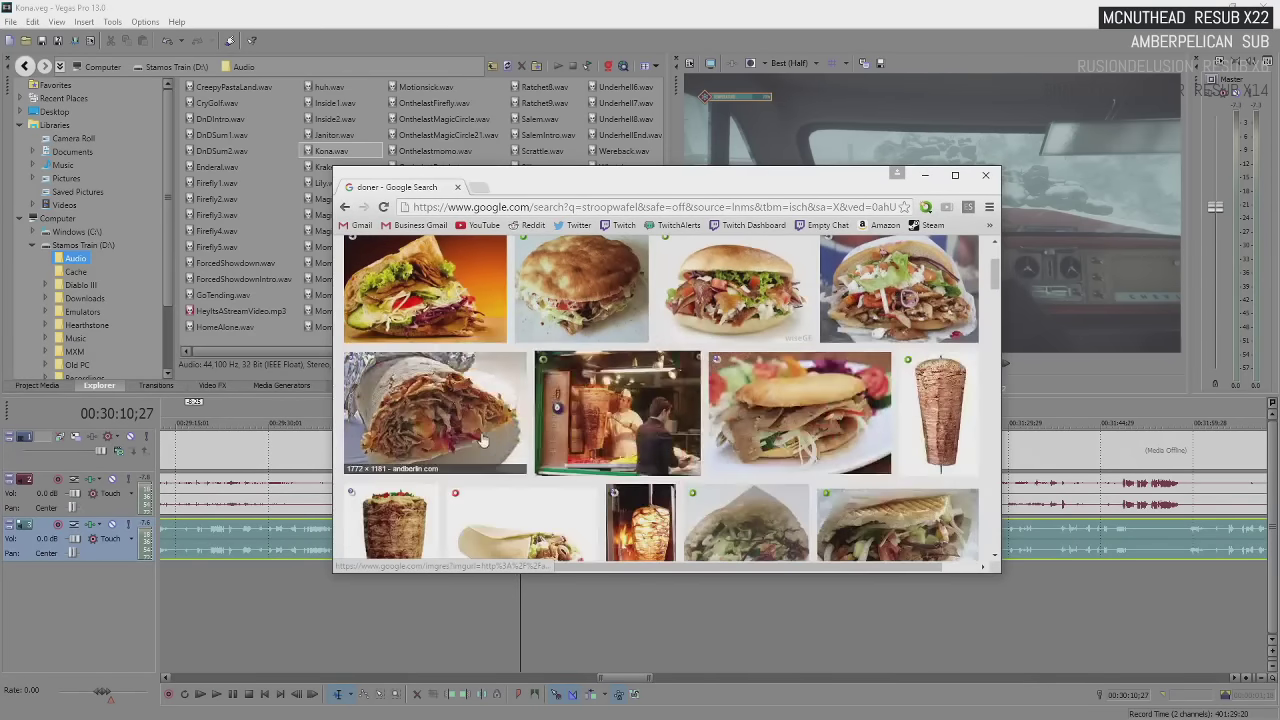
{"action": "scroll", "coordinate": [453, 430], "scroll_direction": "down", "scroll_amount": 2}
{"action": "scroll", "coordinate": [600, 432], "scroll_direction": "up", "scroll_amount": 2}
{"action": "left_click", "coordinate": [740, 390]}
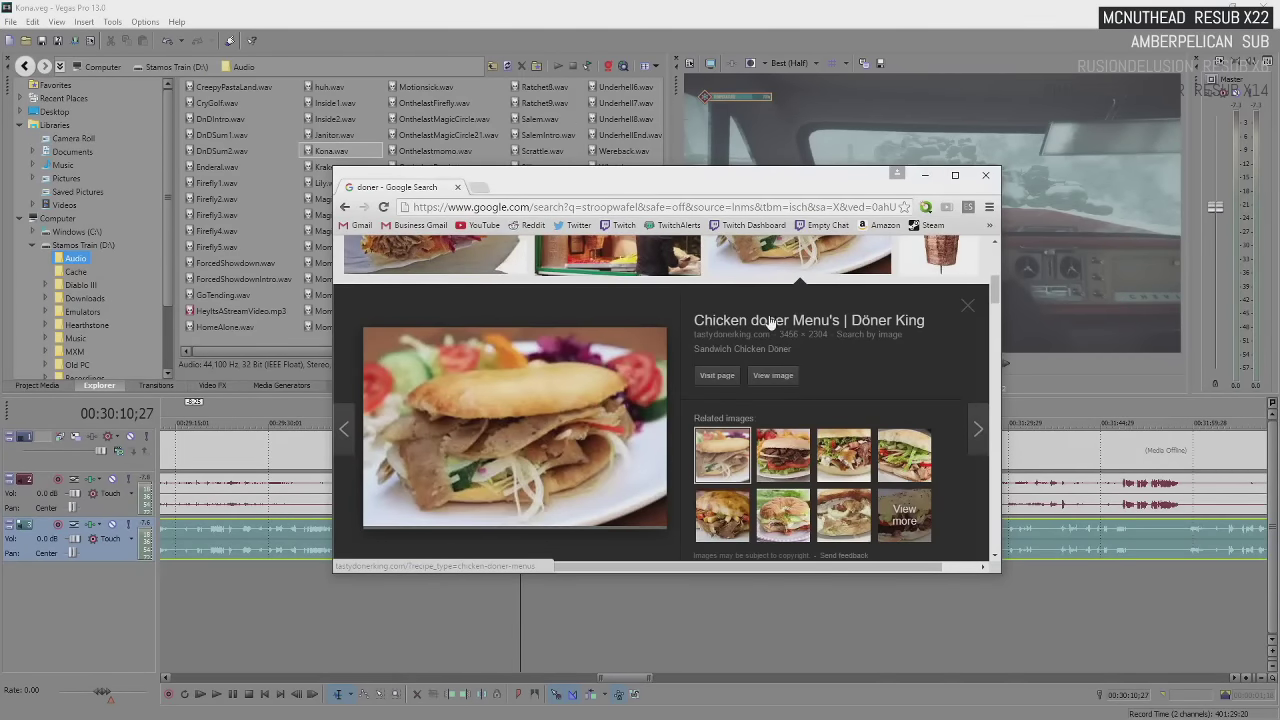
{"action": "scroll", "coordinate": [435, 474], "scroll_direction": "up", "scroll_amount": 3}
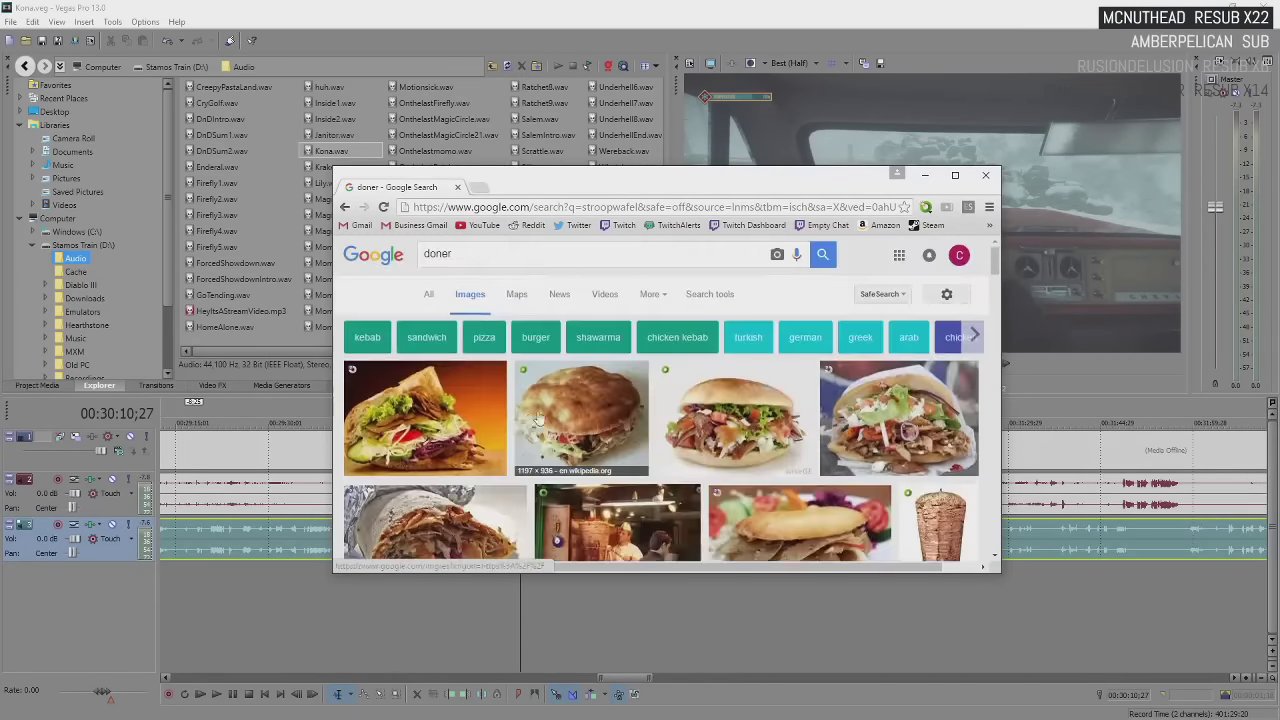
{"action": "left_click", "coordinate": [585, 415]}
{"action": "left_click", "coordinate": [735, 270]}
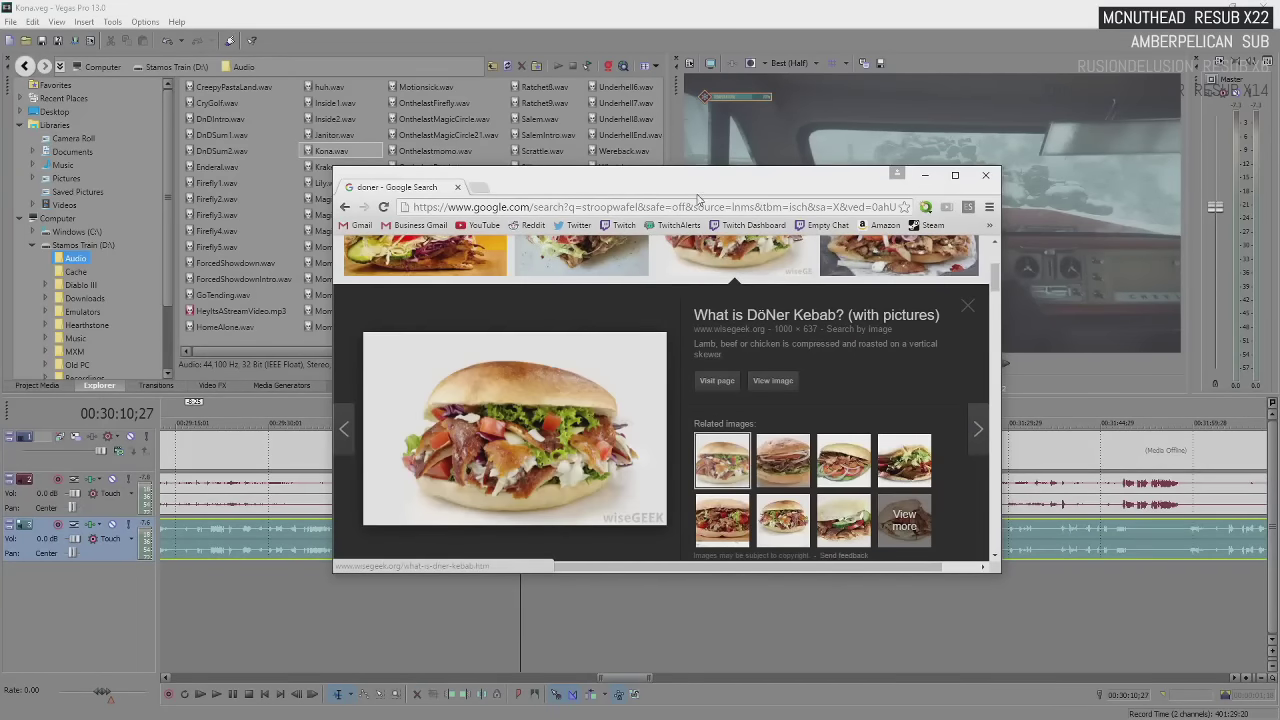
{"action": "key", "text": "alt+Tab"}
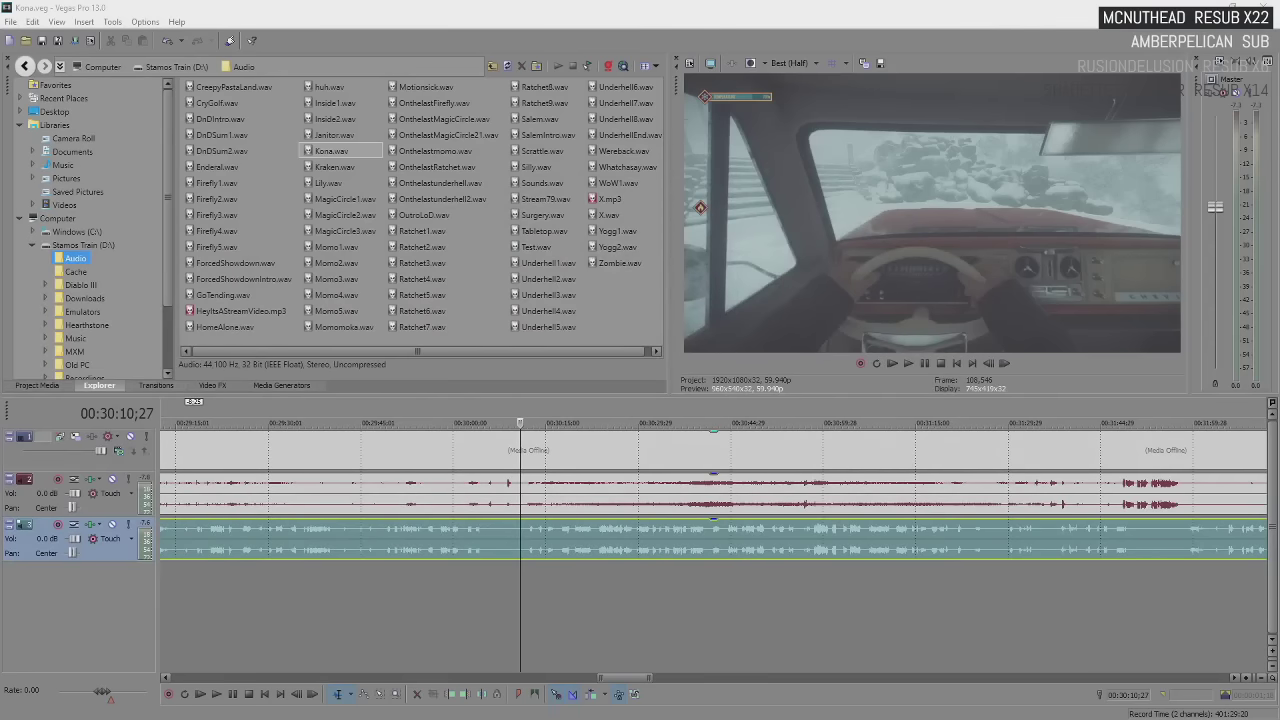
Play the truck-driving scene twice, stop at 30:35;22, then show the deep fried Oreos results
{"action": "key", "text": "space"}
{"action": "scroll", "coordinate": [523, 540], "scroll_direction": "down", "scroll_amount": 3}
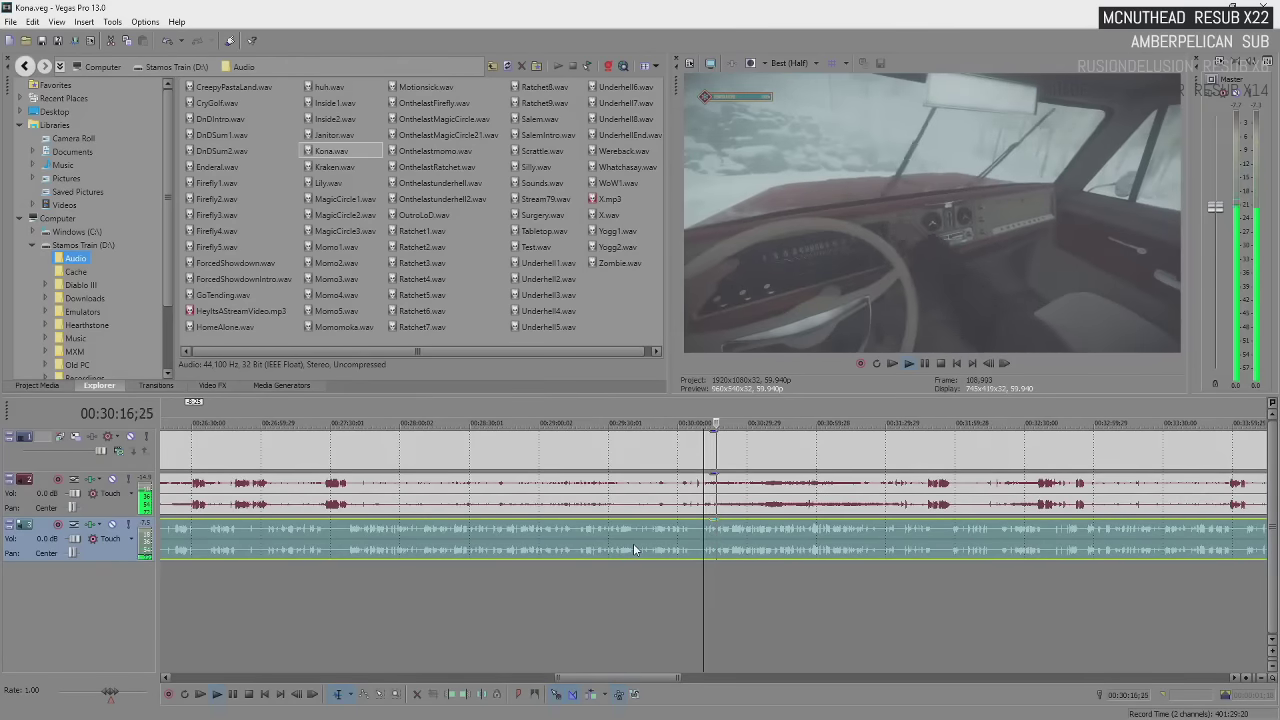
{"action": "scroll", "coordinate": [741, 555], "scroll_direction": "down", "scroll_amount": 3}
{"action": "scroll", "coordinate": [741, 555], "scroll_direction": "down", "scroll_amount": 2}
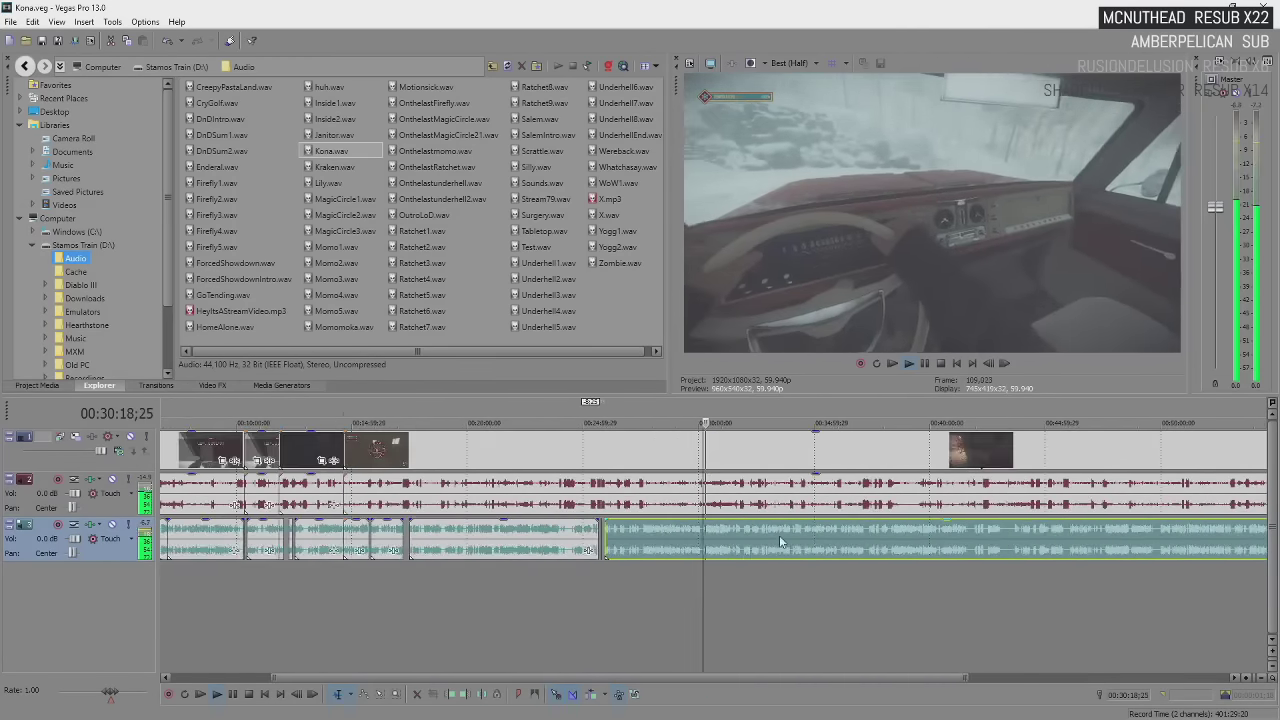
{"action": "scroll", "coordinate": [780, 535], "scroll_direction": "up", "scroll_amount": 3}
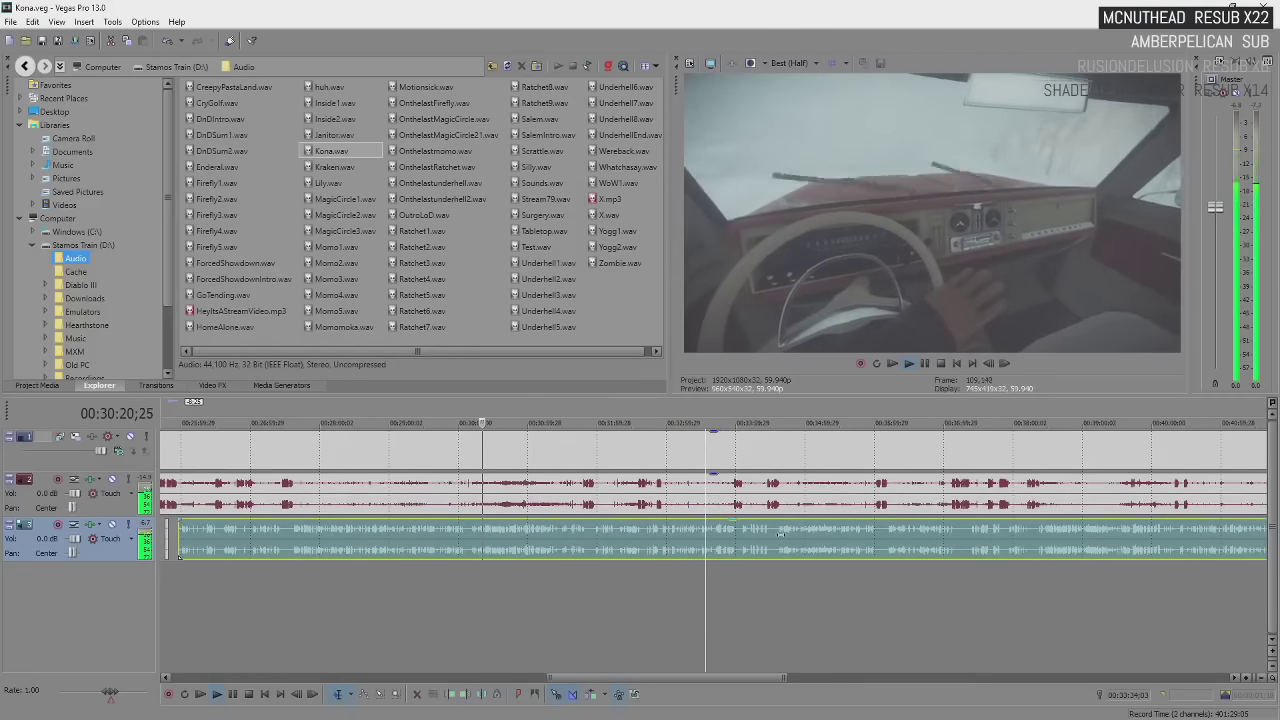
{"action": "key", "text": "space"}
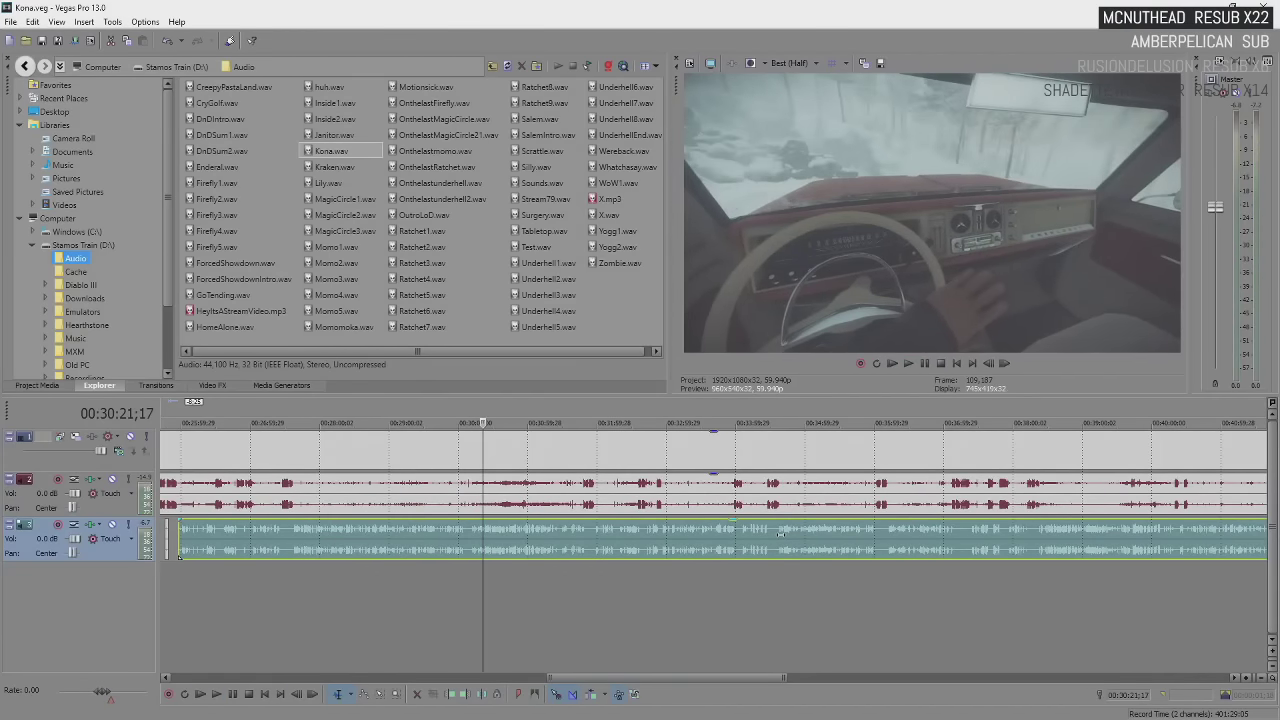
{"action": "key", "text": "space"}
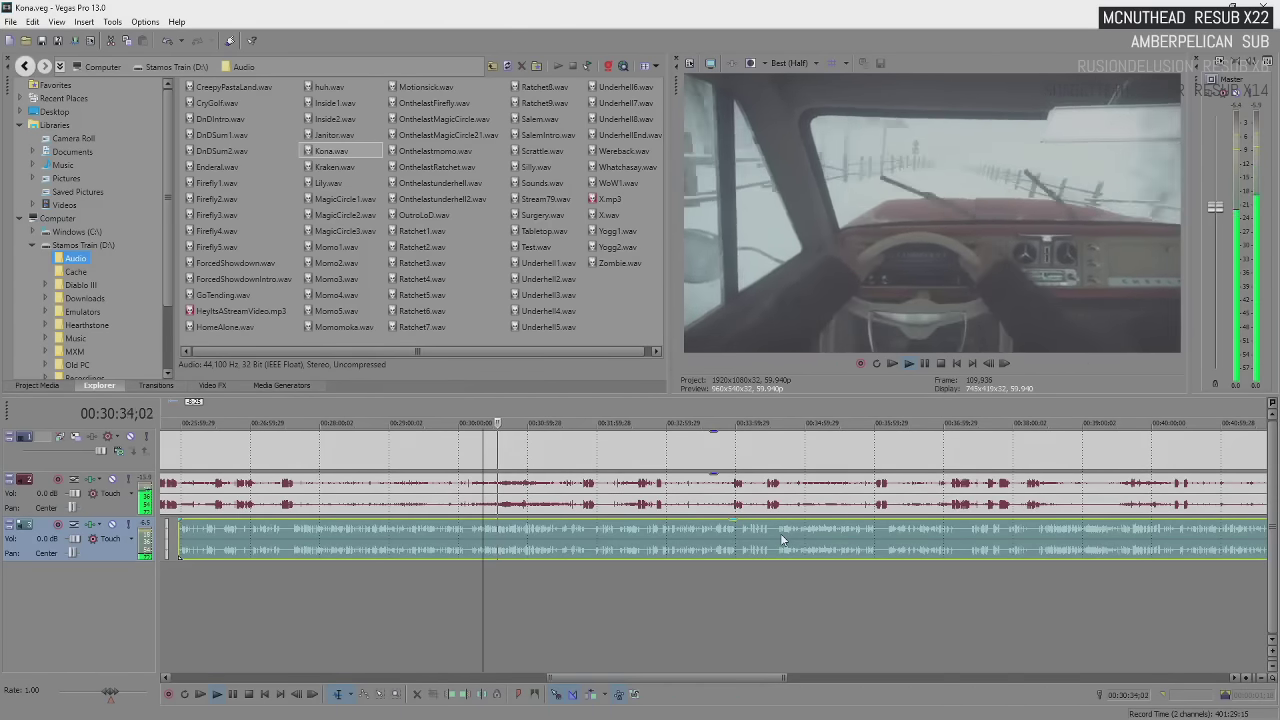
{"action": "key", "text": "Return"}
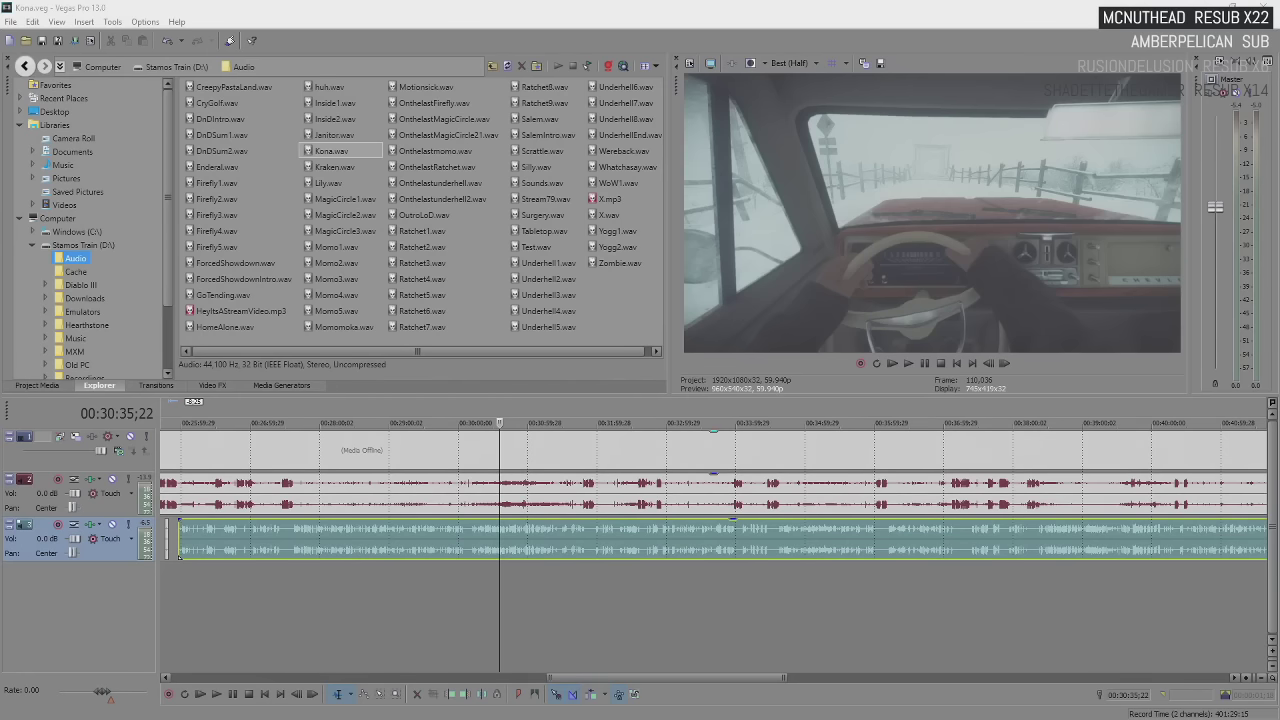
{"action": "key", "text": "alt+Tab"}
{"action": "scroll", "coordinate": [372, 455], "scroll_direction": "down", "scroll_amount": 3}
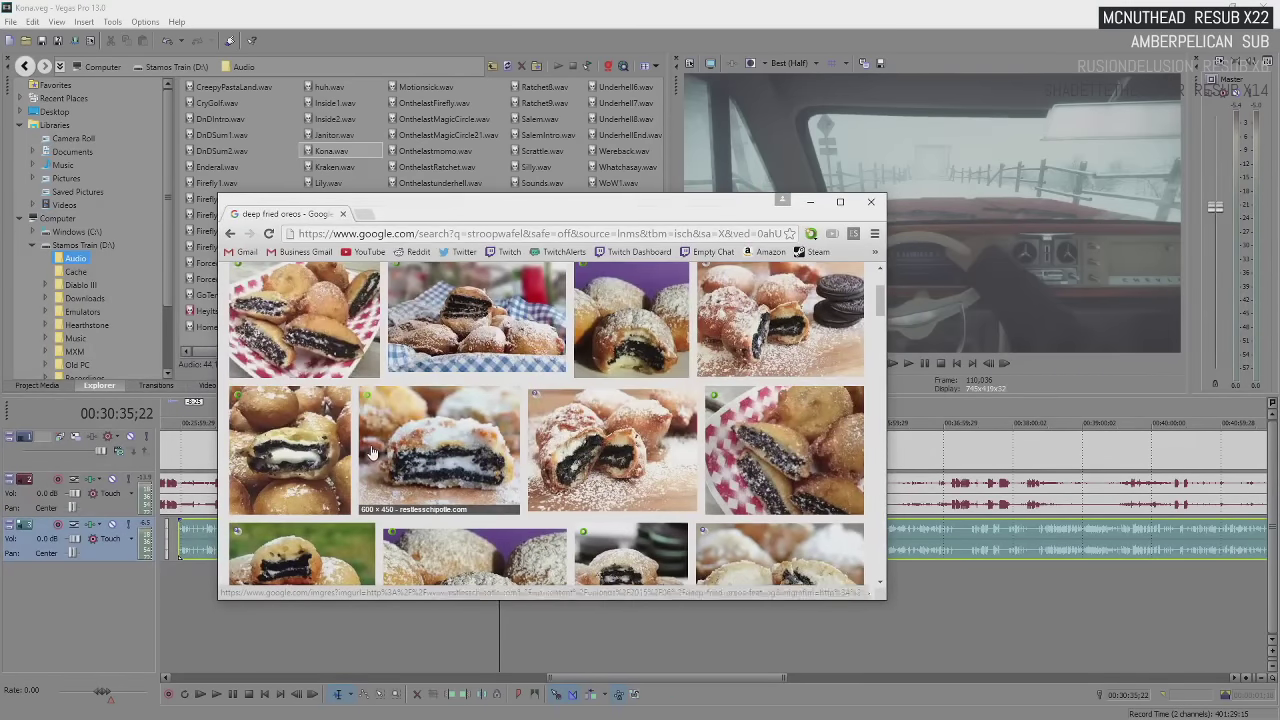
{"action": "scroll", "coordinate": [372, 453], "scroll_direction": "down", "scroll_amount": 2}
{"action": "scroll", "coordinate": [370, 453], "scroll_direction": "down", "scroll_amount": 2}
{"action": "scroll", "coordinate": [370, 453], "scroll_direction": "down", "scroll_amount": 1}
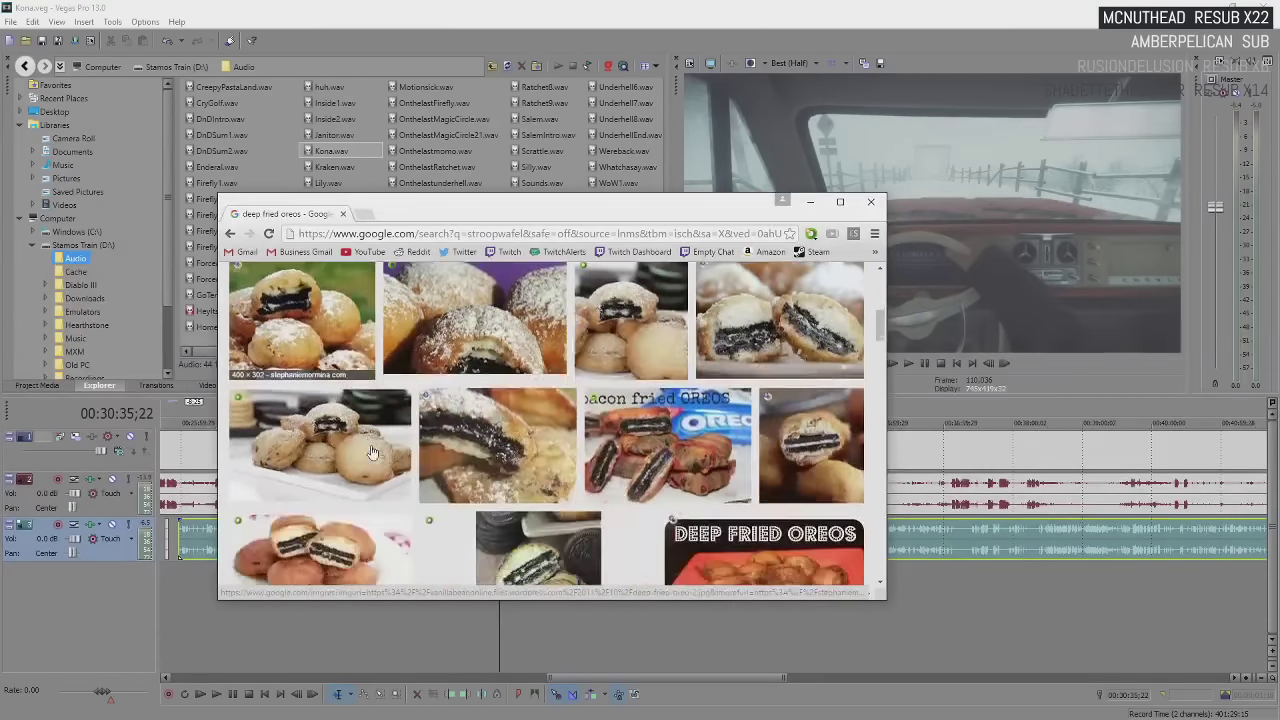
Preview the bacon fried OREOS image, then switch back to Vegas Pro
{"action": "left_click", "coordinate": [718, 434]}
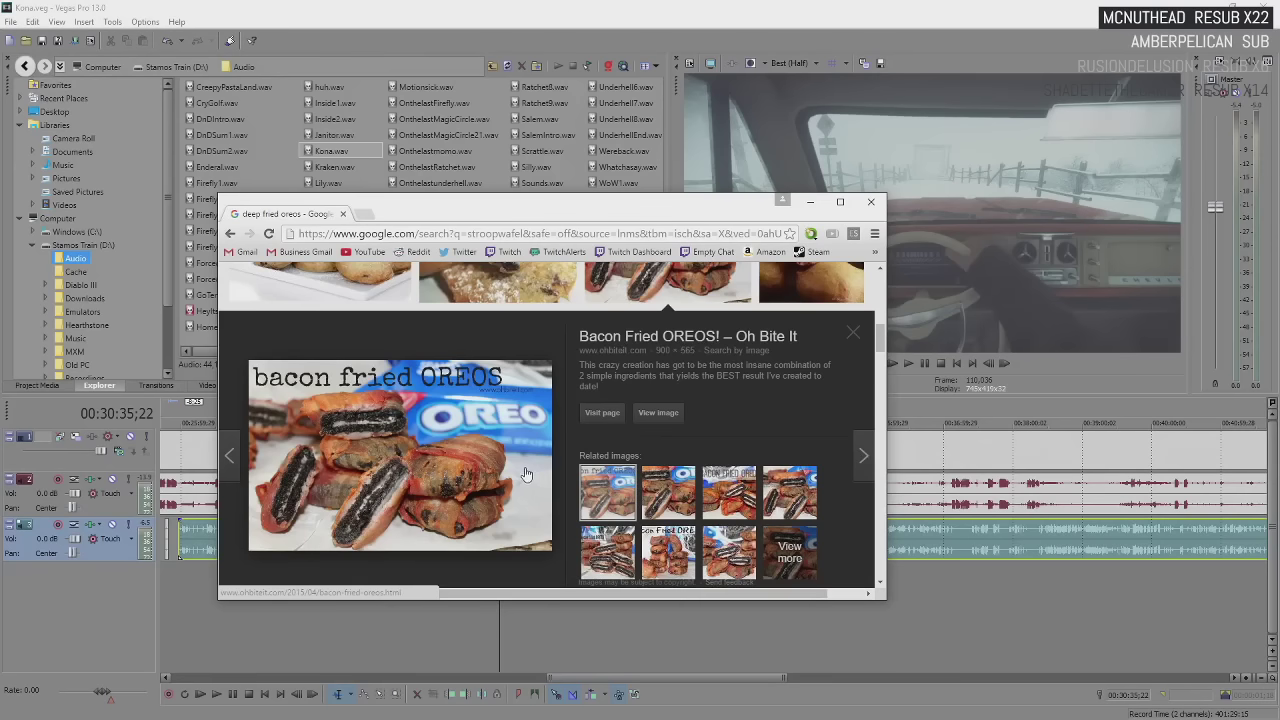
{"action": "scroll", "coordinate": [637, 490], "scroll_direction": "up", "scroll_amount": 3}
{"action": "scroll", "coordinate": [630, 491], "scroll_direction": "up", "scroll_amount": 3}
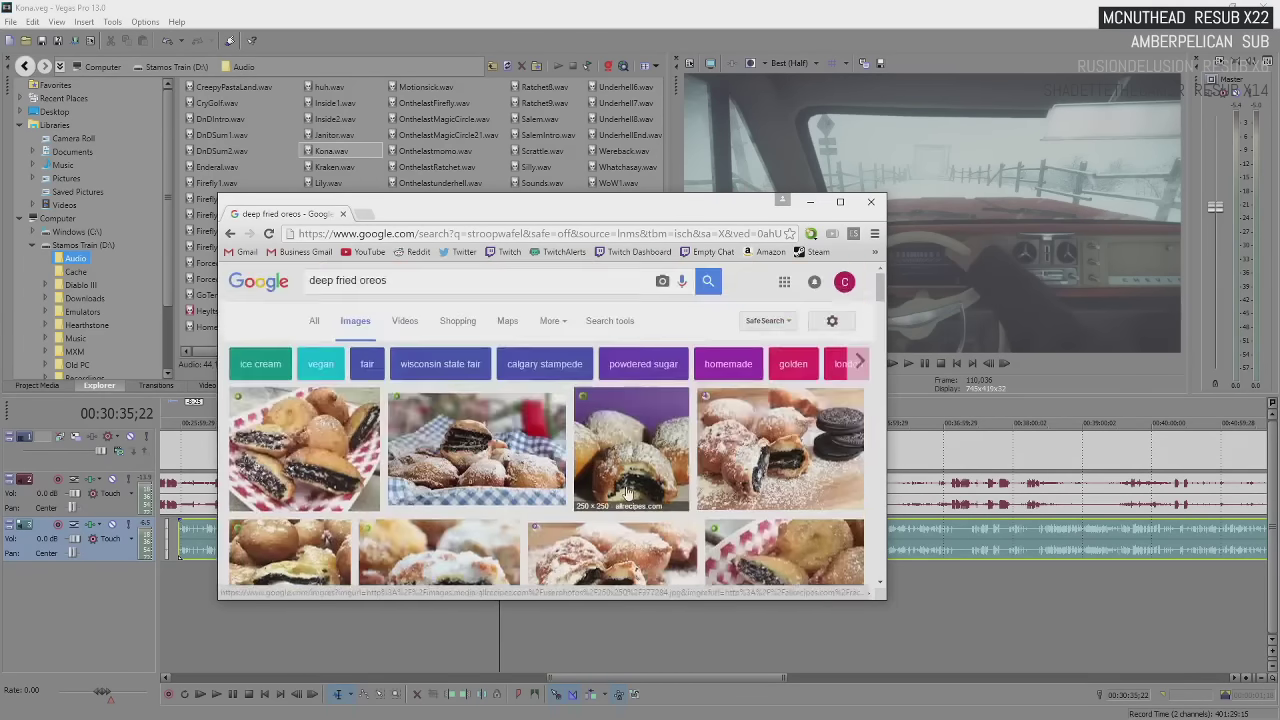
{"action": "key", "text": "alt+Tab"}
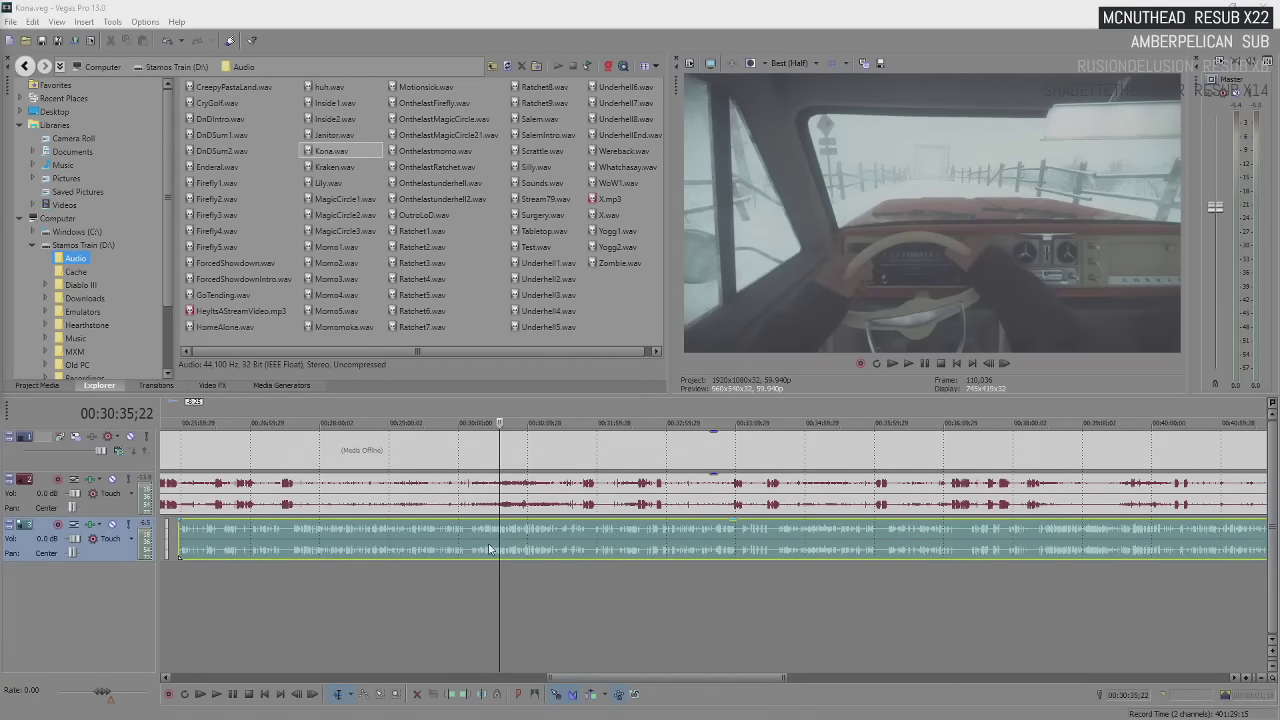
{"action": "scroll", "coordinate": [508, 549], "scroll_direction": "down", "scroll_amount": 2}
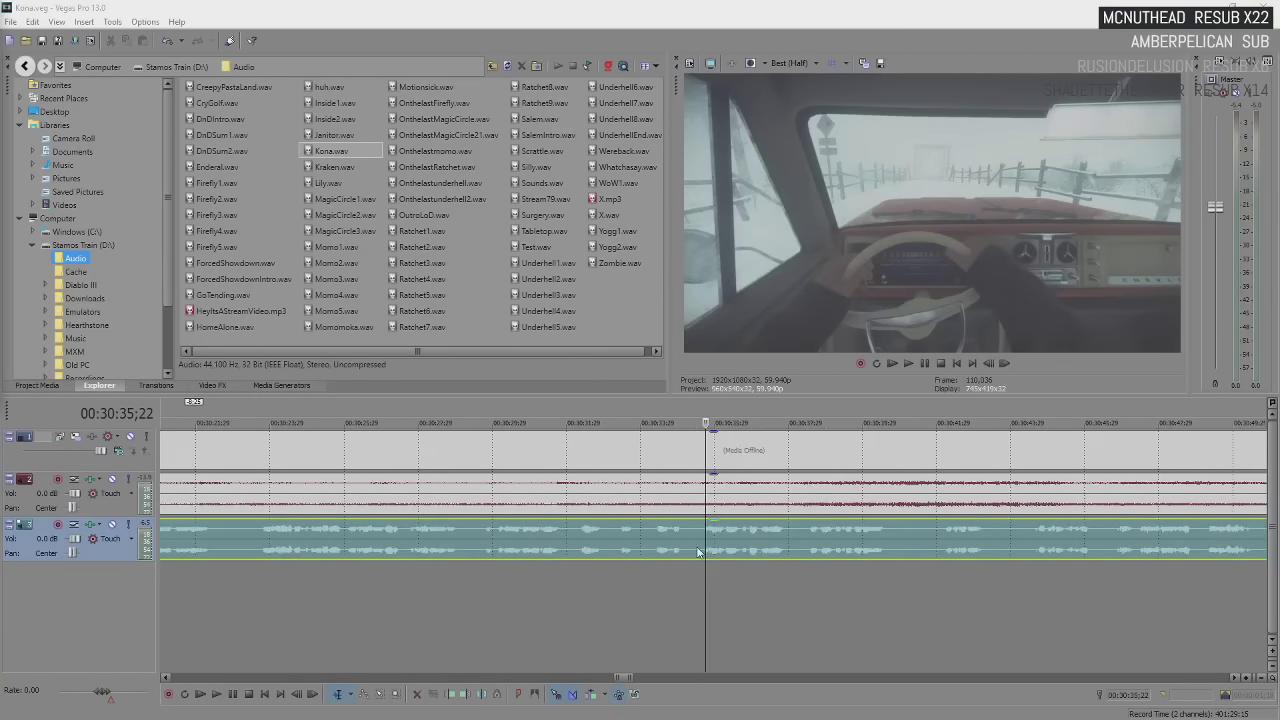
{"action": "key", "text": "space"}
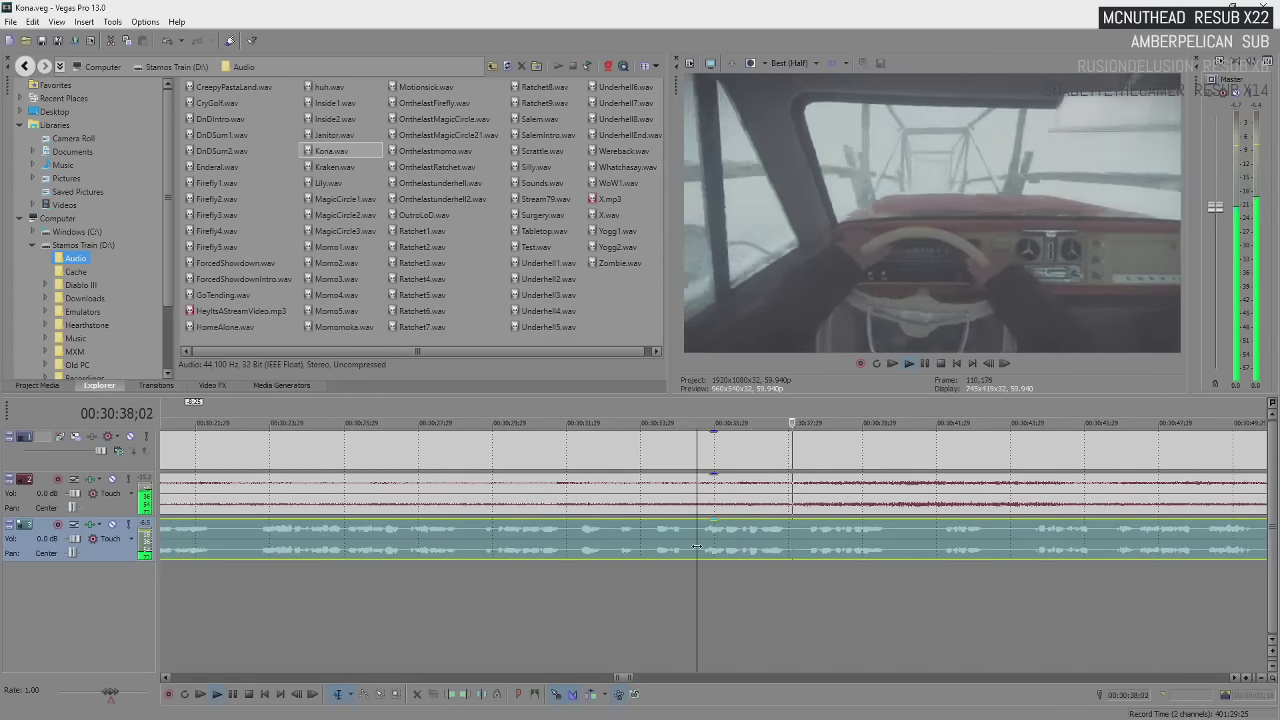
{"action": "scroll", "coordinate": [697, 547], "scroll_direction": "down", "scroll_amount": 1}
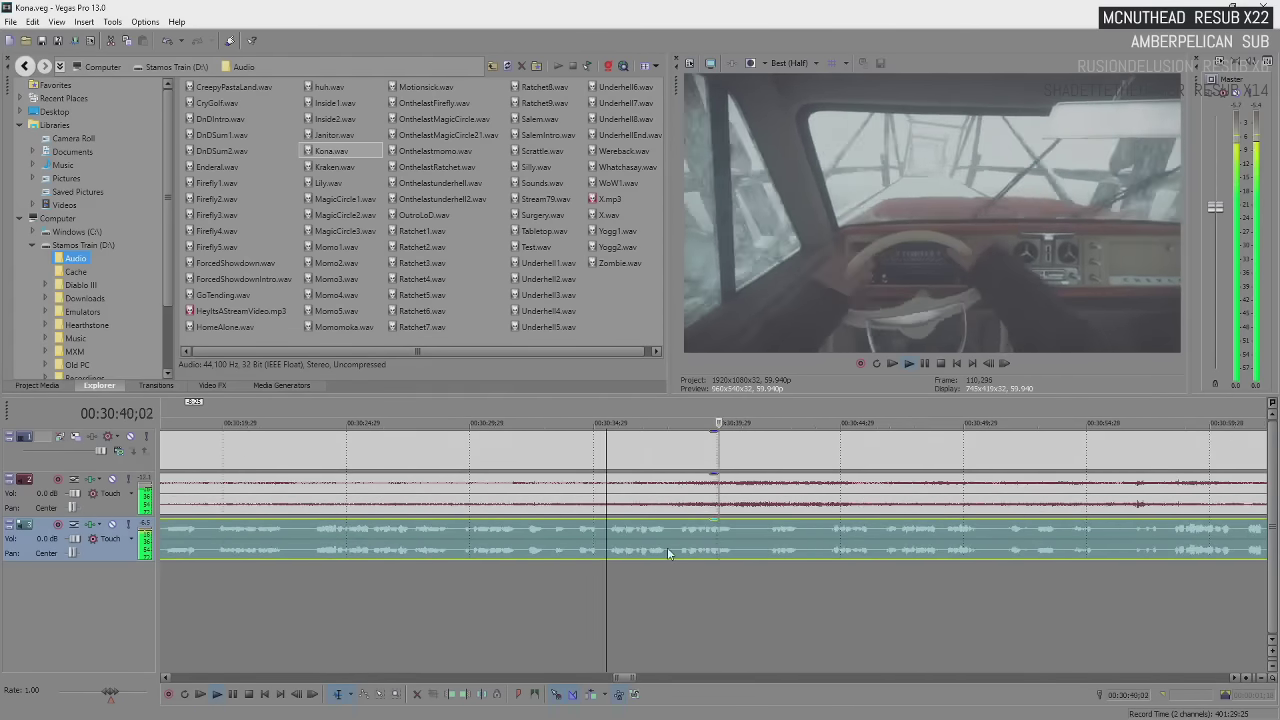
{"action": "scroll", "coordinate": [673, 543], "scroll_direction": "down", "scroll_amount": 1}
{"action": "scroll", "coordinate": [772, 573], "scroll_direction": "down", "scroll_amount": 1}
{"action": "scroll", "coordinate": [796, 561], "scroll_direction": "up", "scroll_amount": 3}
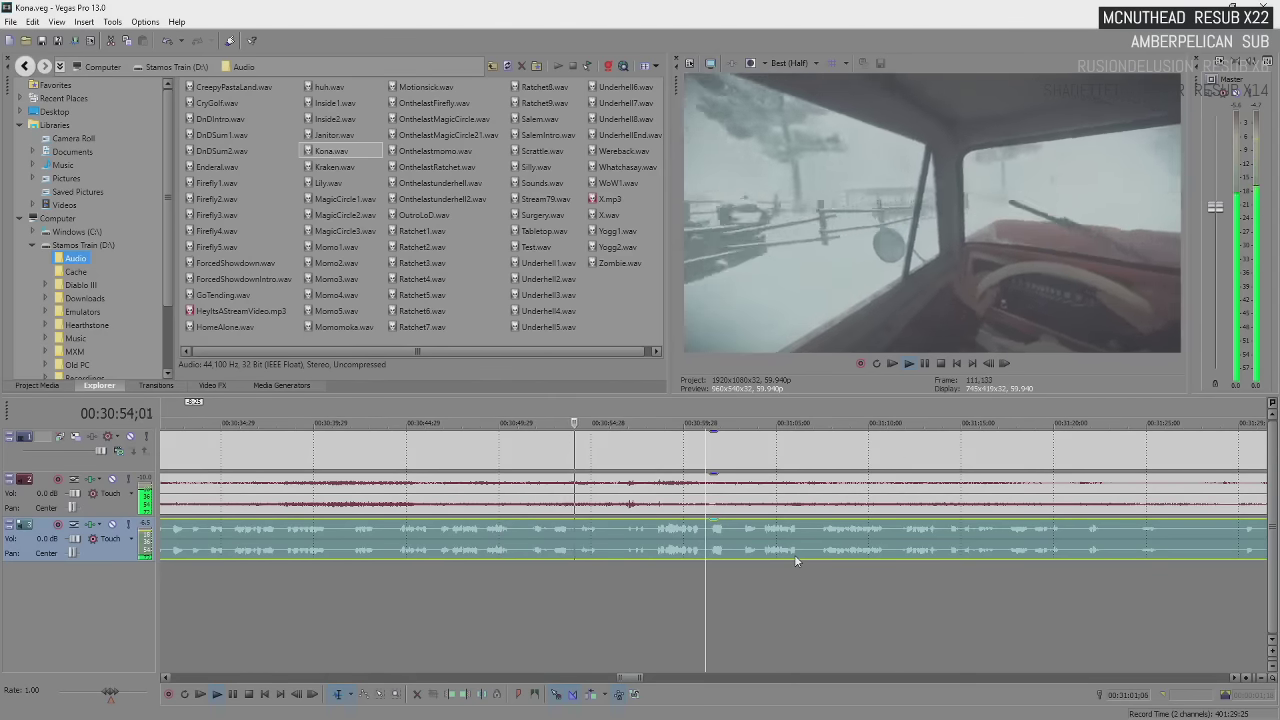
{"action": "key", "text": "Return"}
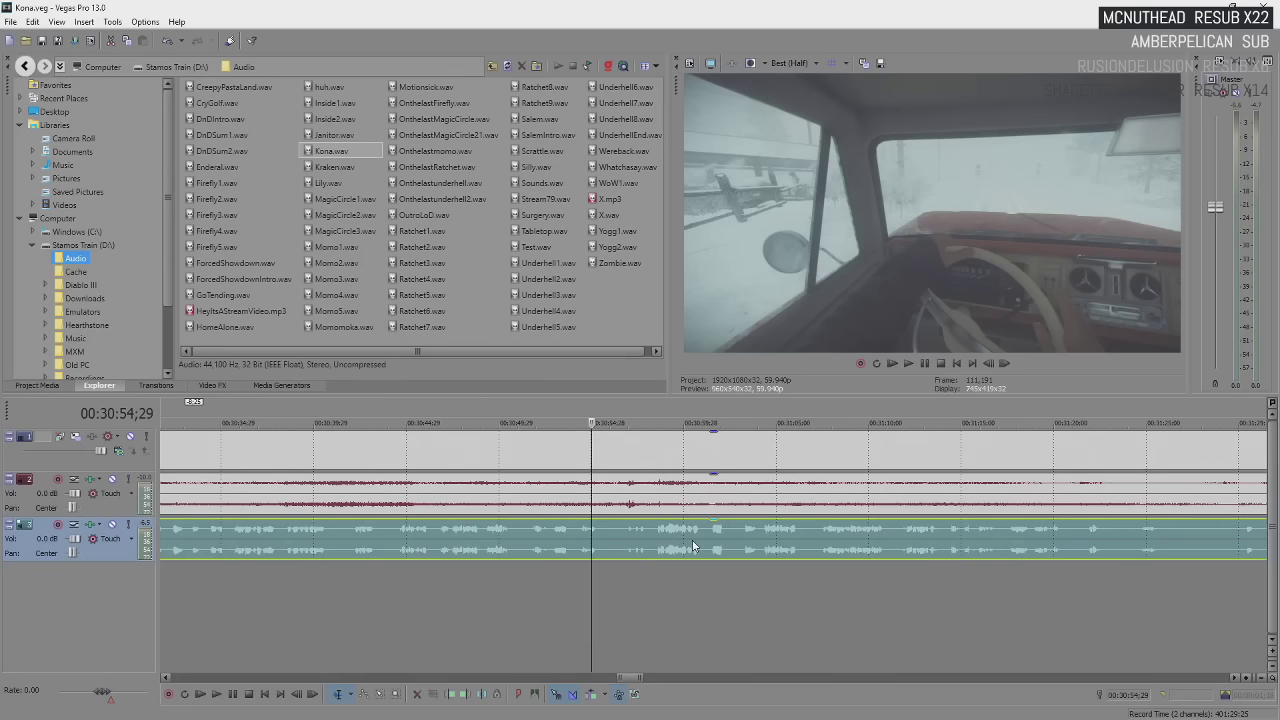
{"action": "key", "text": "space"}
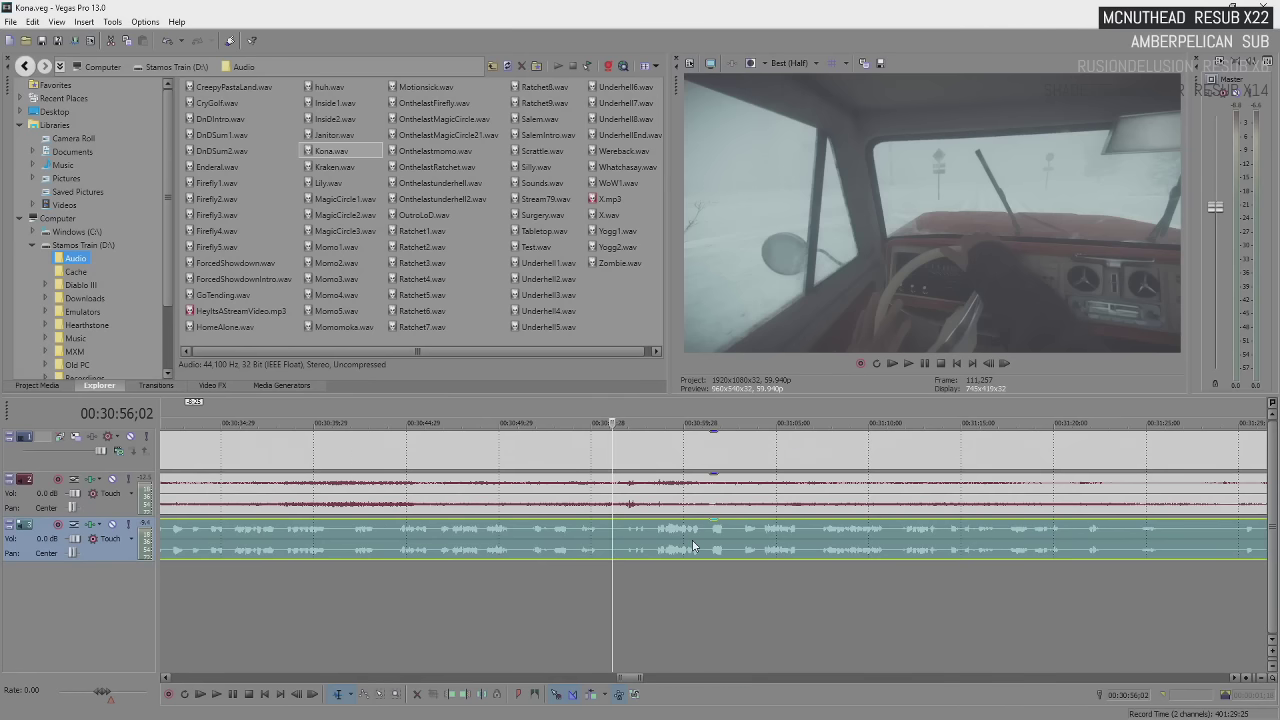
{"action": "scroll", "coordinate": [693, 545], "scroll_direction": "up", "scroll_amount": 2}
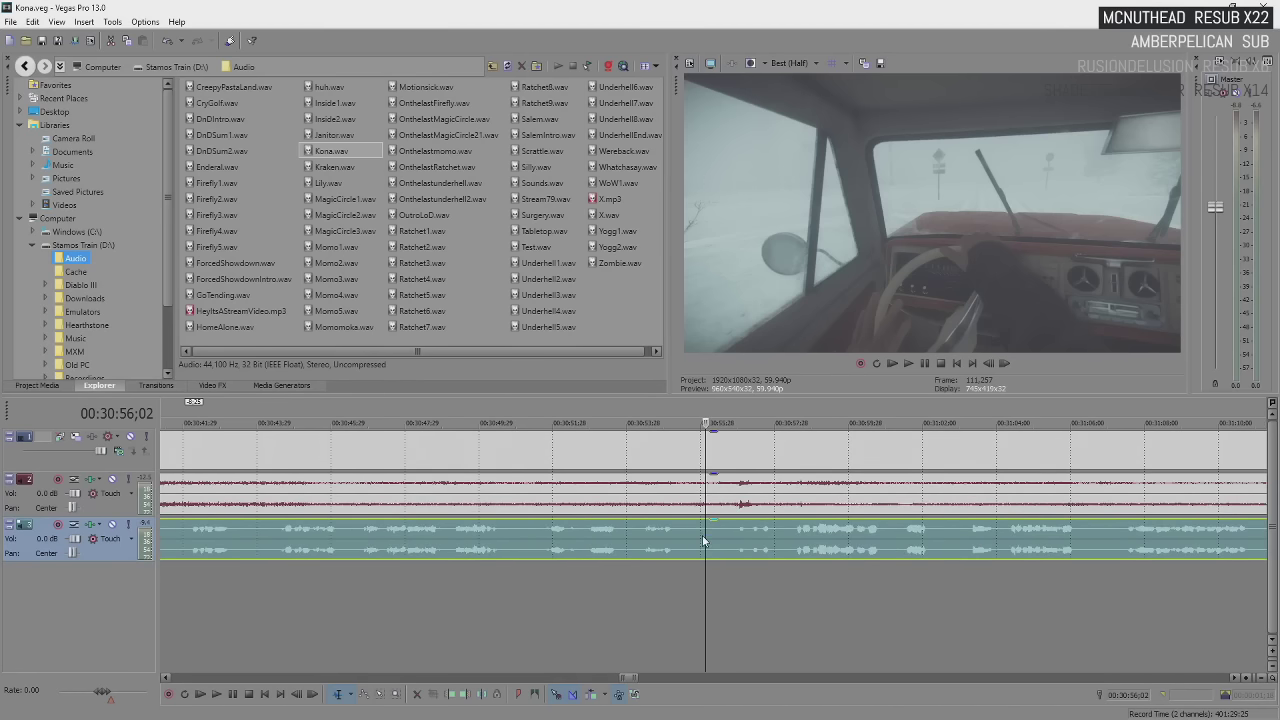
{"action": "key", "text": "space"}
{"action": "scroll", "coordinate": [707, 540], "scroll_direction": "down", "scroll_amount": 2}
{"action": "key", "text": "space"}
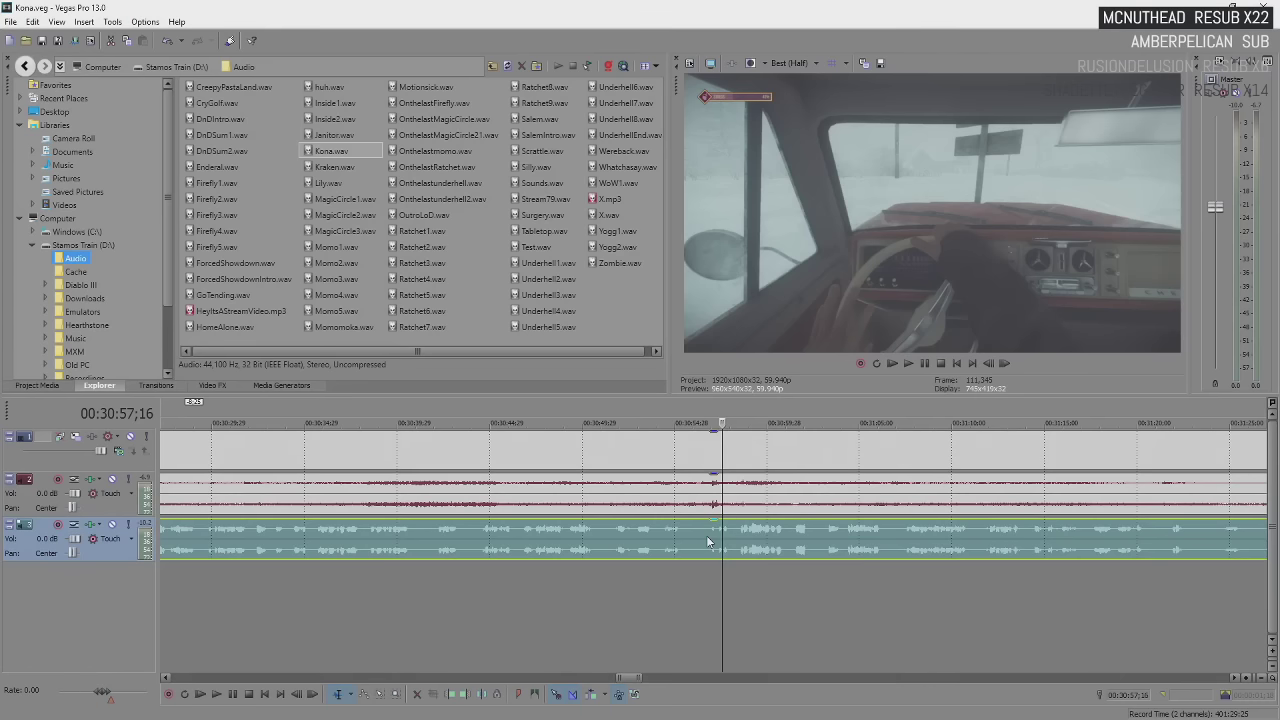
{"action": "key", "text": "space"}
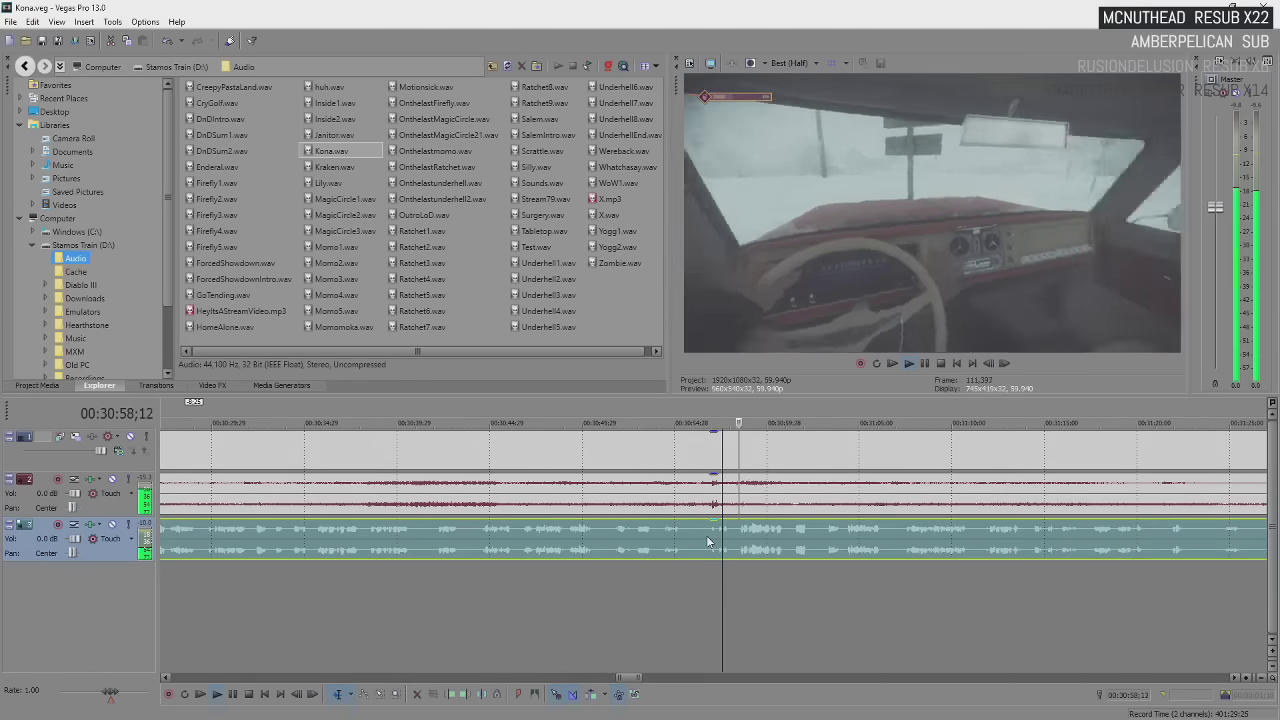
{"action": "scroll", "coordinate": [707, 541], "scroll_direction": "down", "scroll_amount": 3}
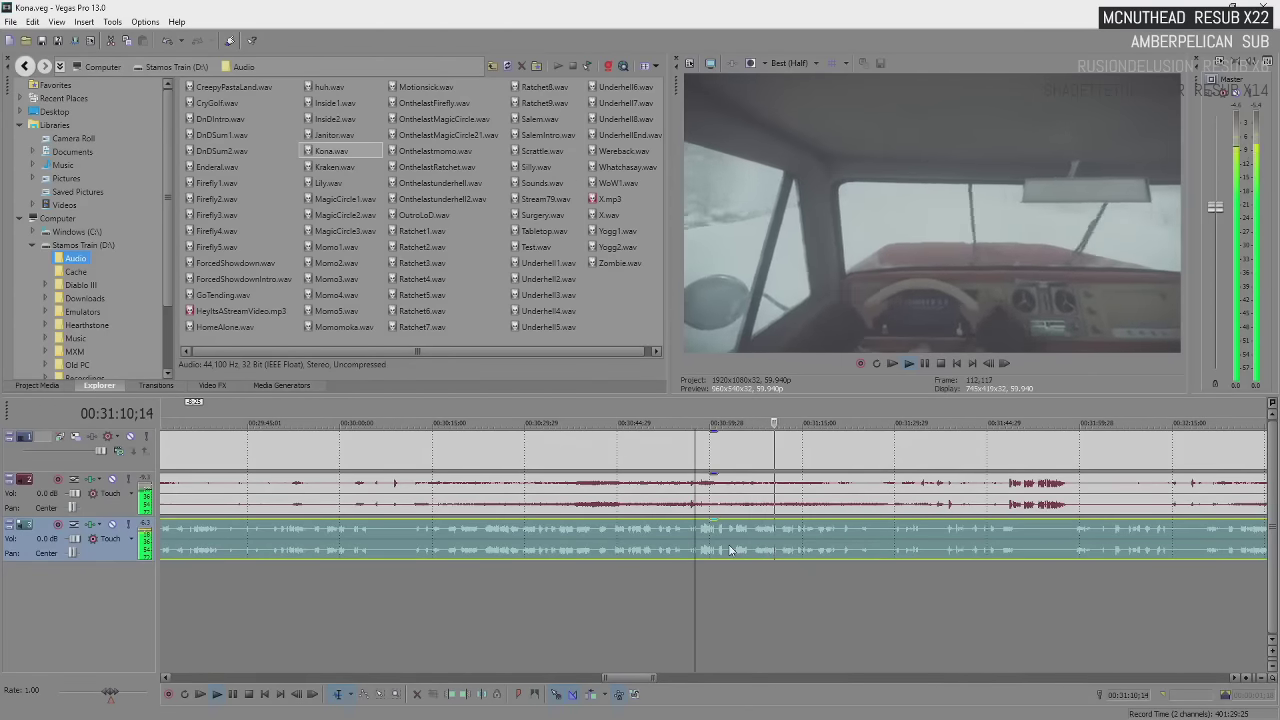
{"action": "key", "text": "Return"}
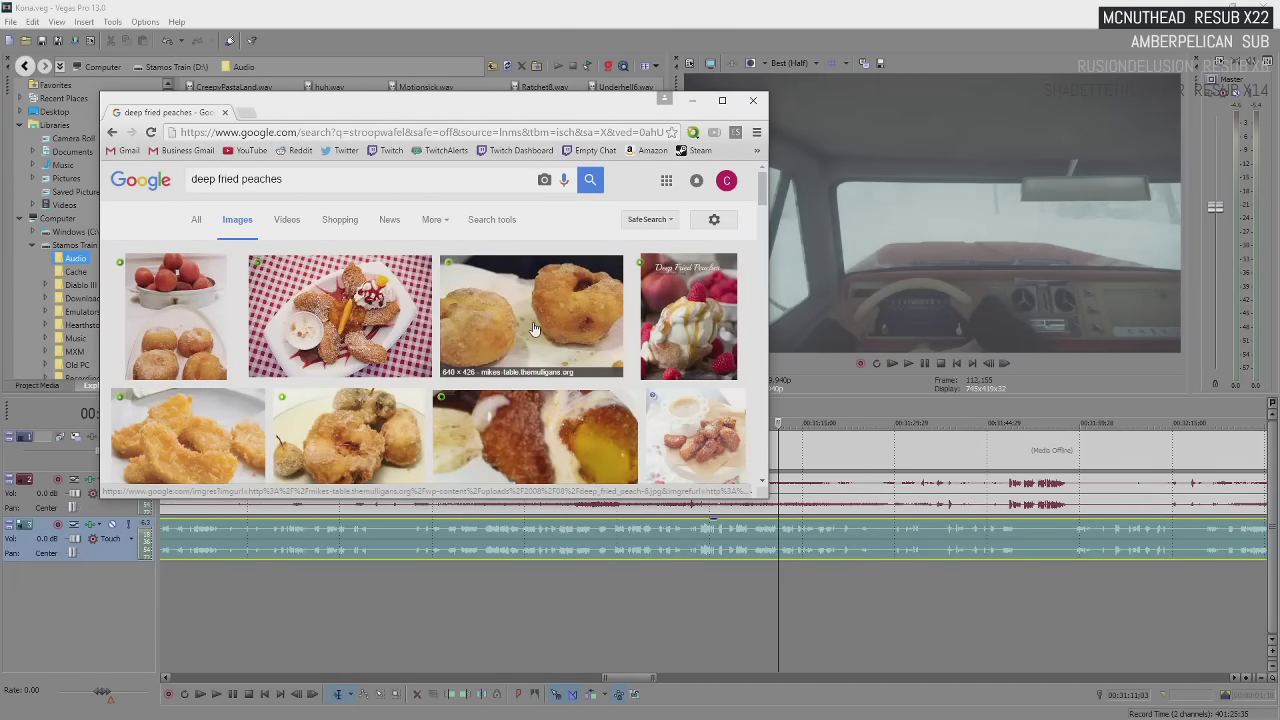
{"action": "left_click_drag", "start_coordinate": [486, 114], "coordinate": [423, 129]}
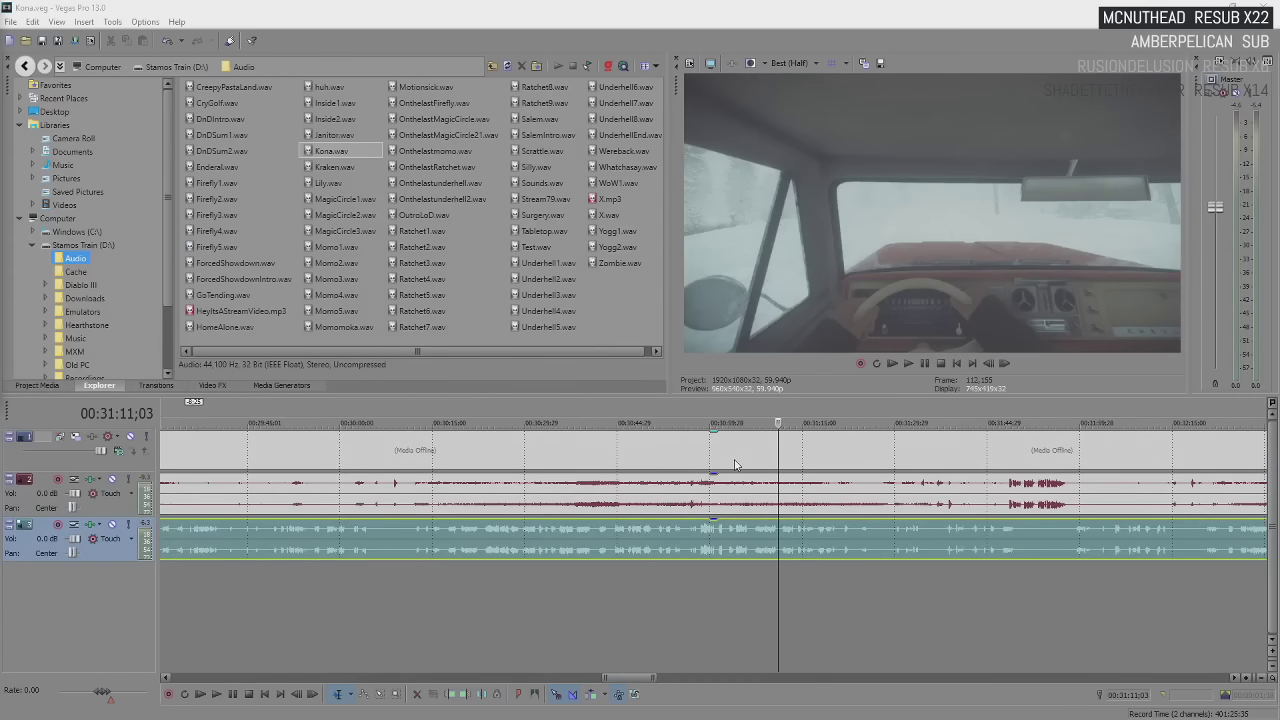
{"action": "scroll", "coordinate": [779, 572], "scroll_direction": "up", "scroll_amount": 5}
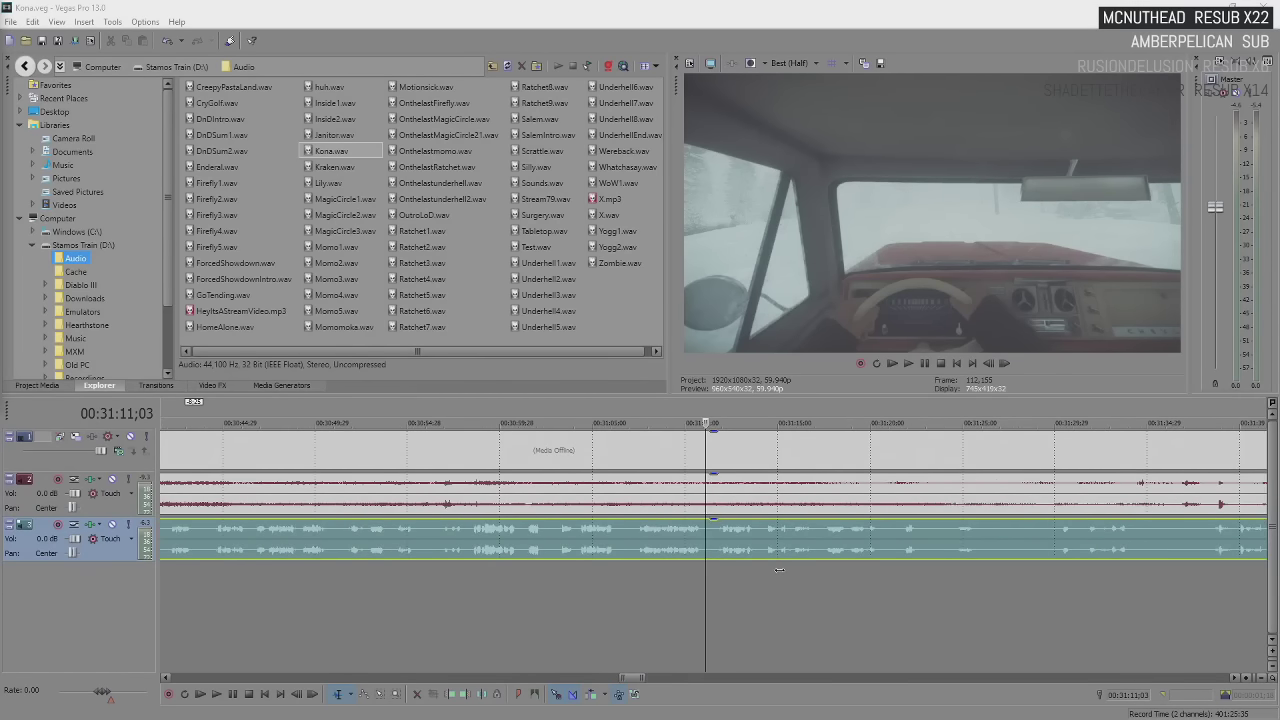
{"action": "left_click", "coordinate": [706, 542]}
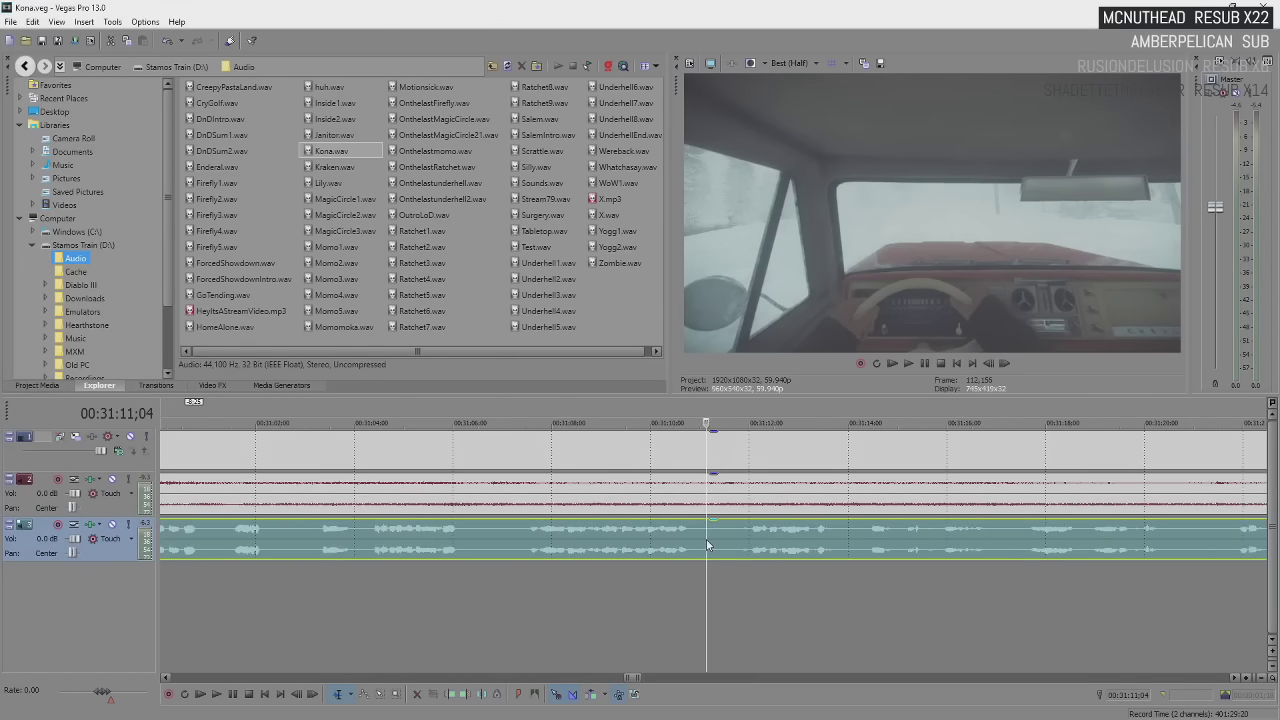
{"action": "key", "text": "space"}
{"action": "key", "text": "Return"}
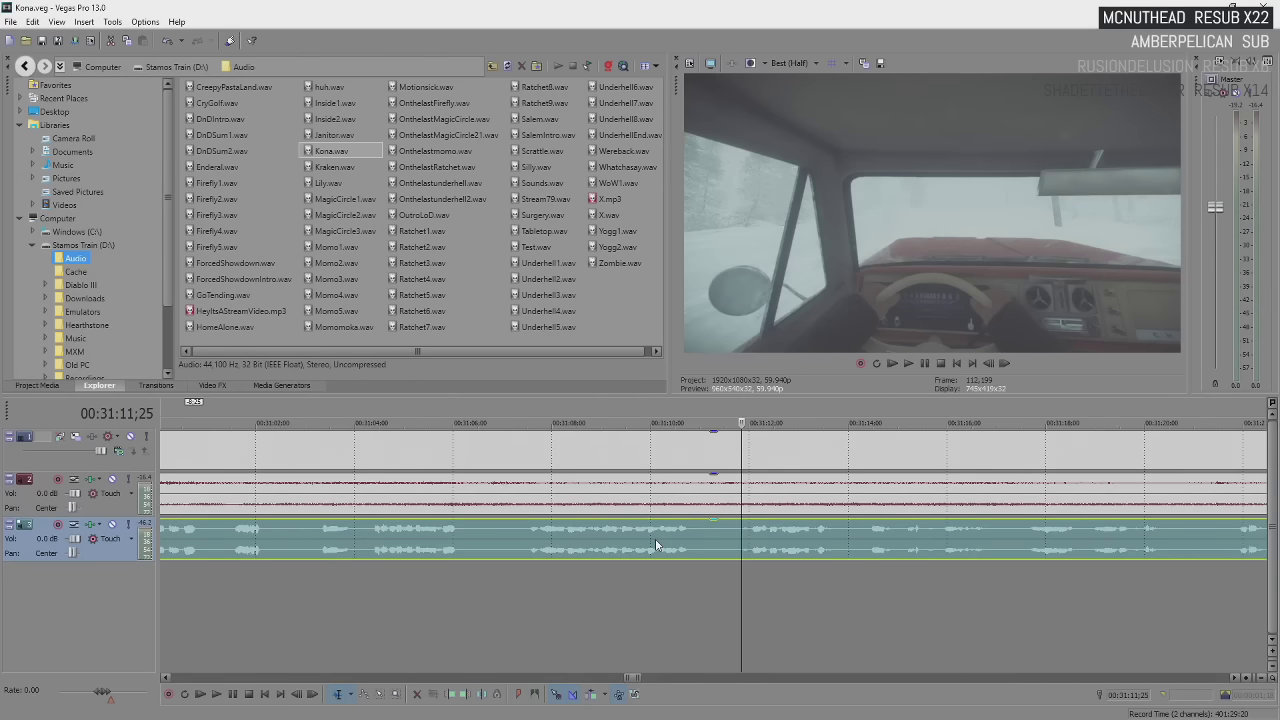
{"action": "key", "text": "space"}
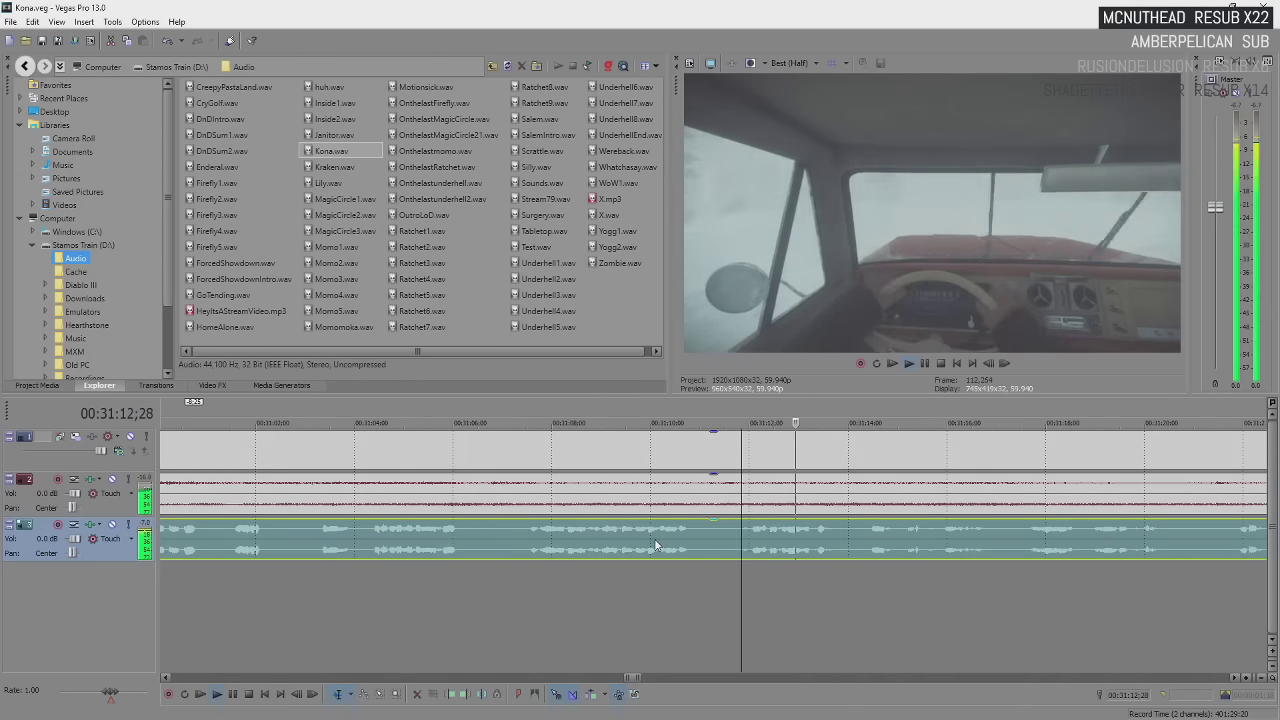
{"action": "key", "text": "Return"}
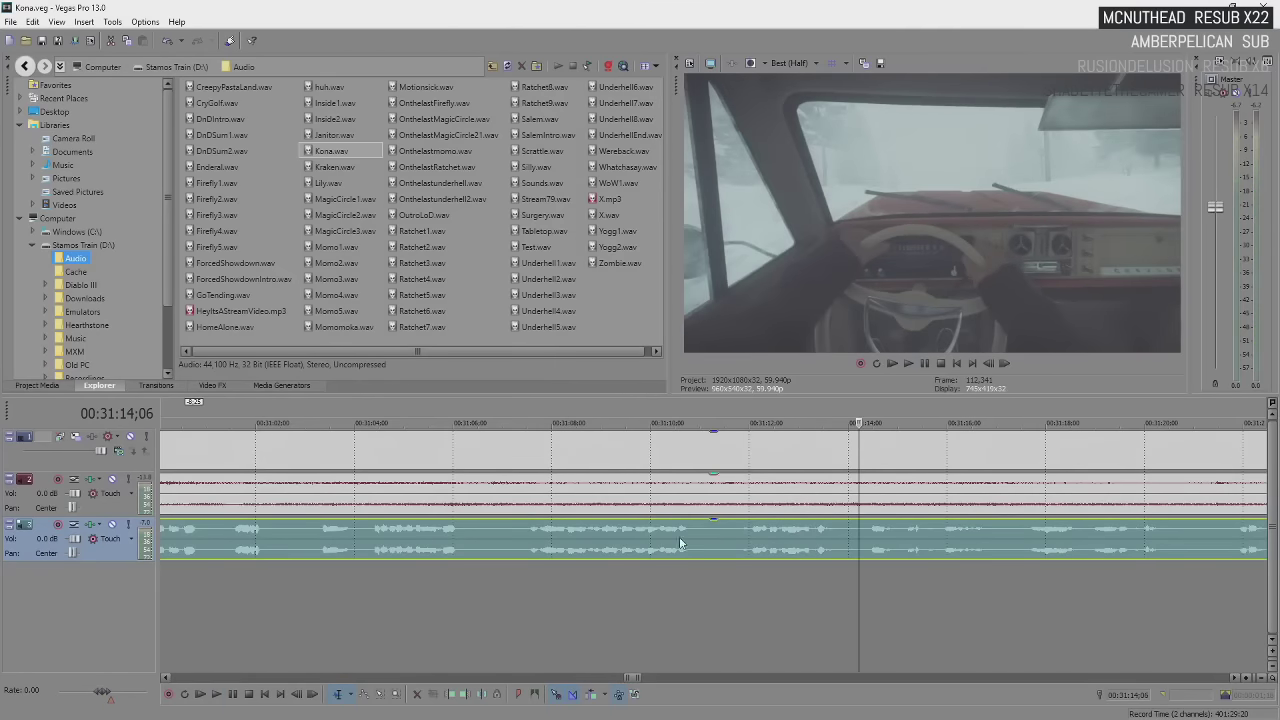
{"action": "scroll", "coordinate": [736, 647], "scroll_direction": "down", "scroll_amount": 2}
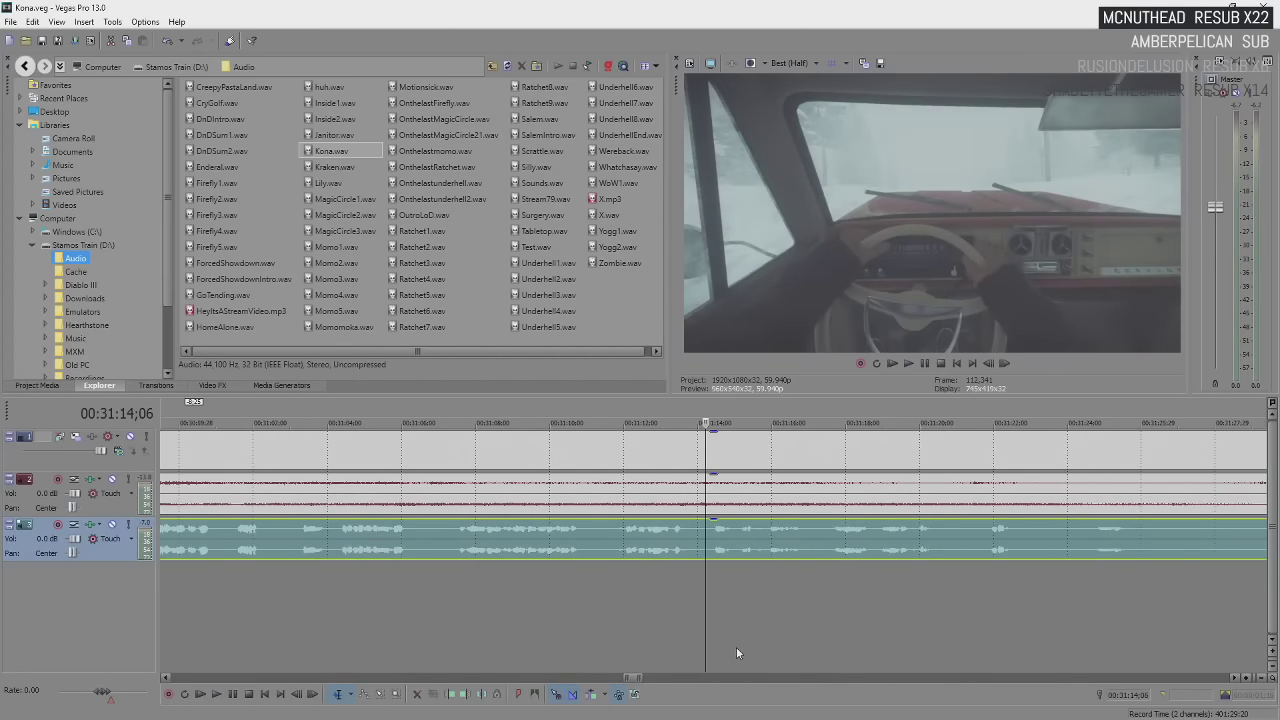
{"action": "scroll", "coordinate": [736, 457], "scroll_direction": "down", "scroll_amount": 3}
{"action": "scroll", "coordinate": [736, 457], "scroll_direction": "up", "scroll_amount": 5}
{"action": "key", "text": "Return"}
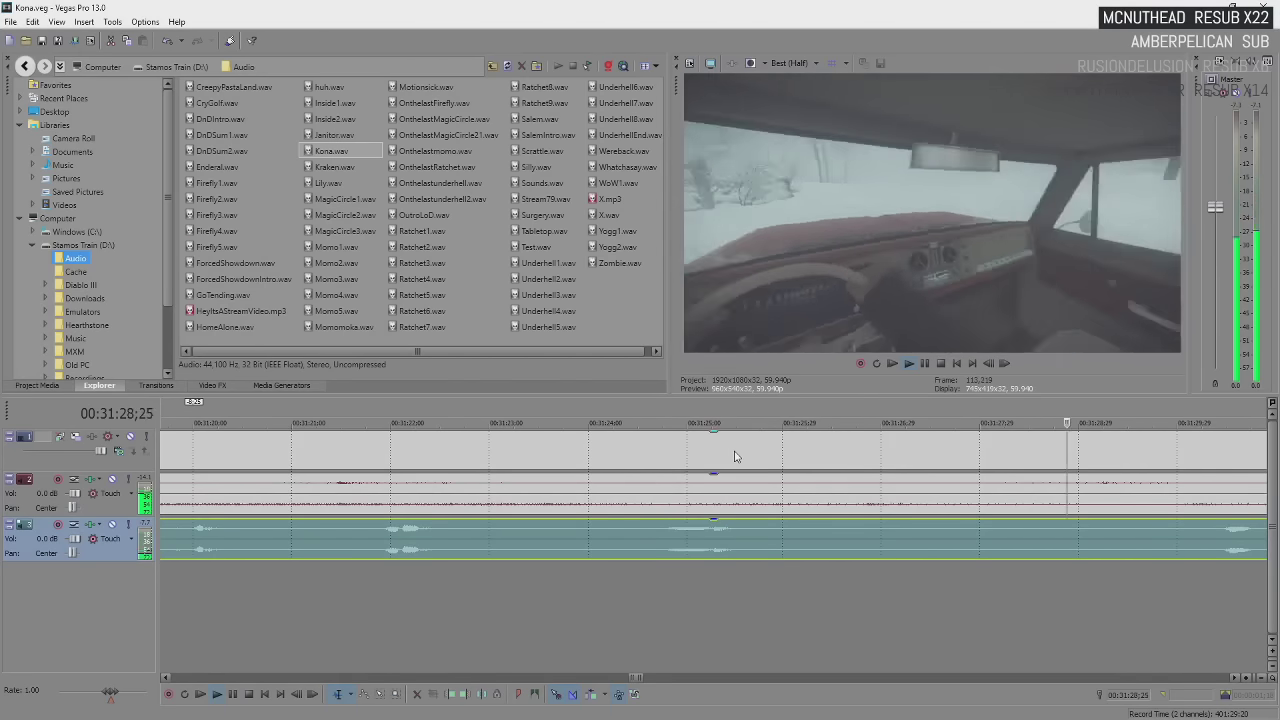
{"action": "key", "text": "Return"}
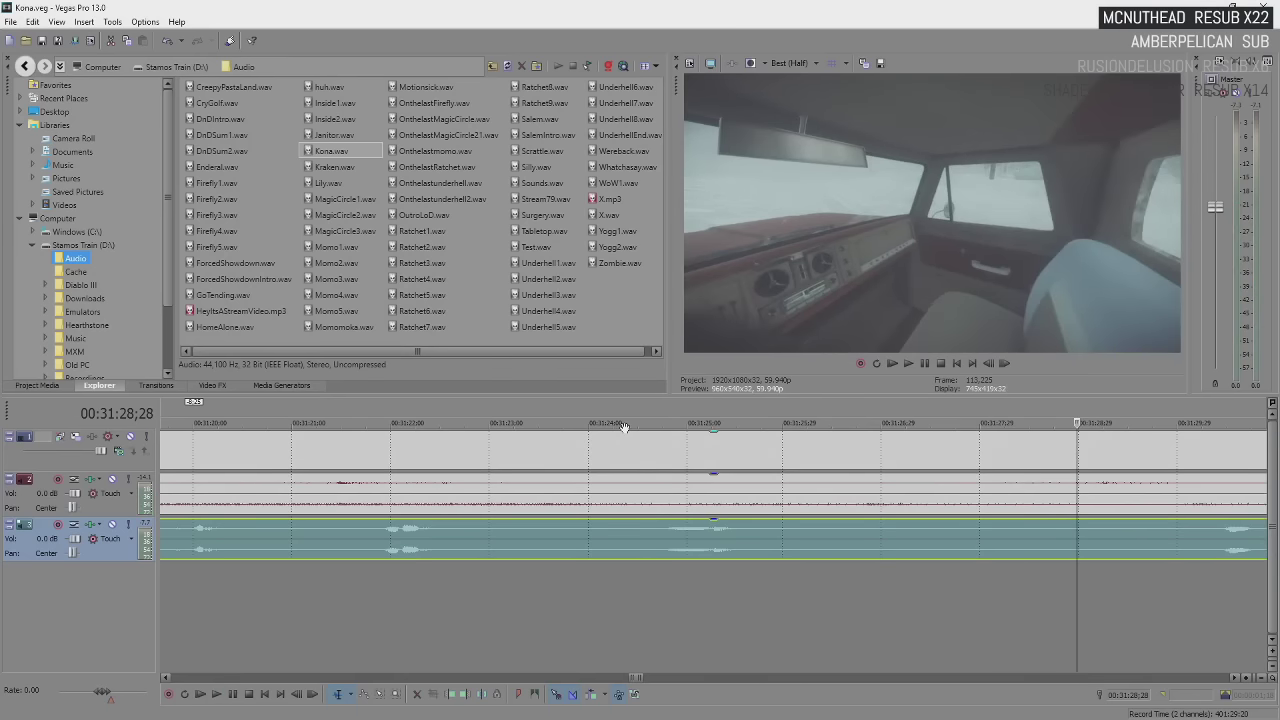
{"action": "scroll", "coordinate": [623, 427], "scroll_direction": "down", "scroll_amount": 3}
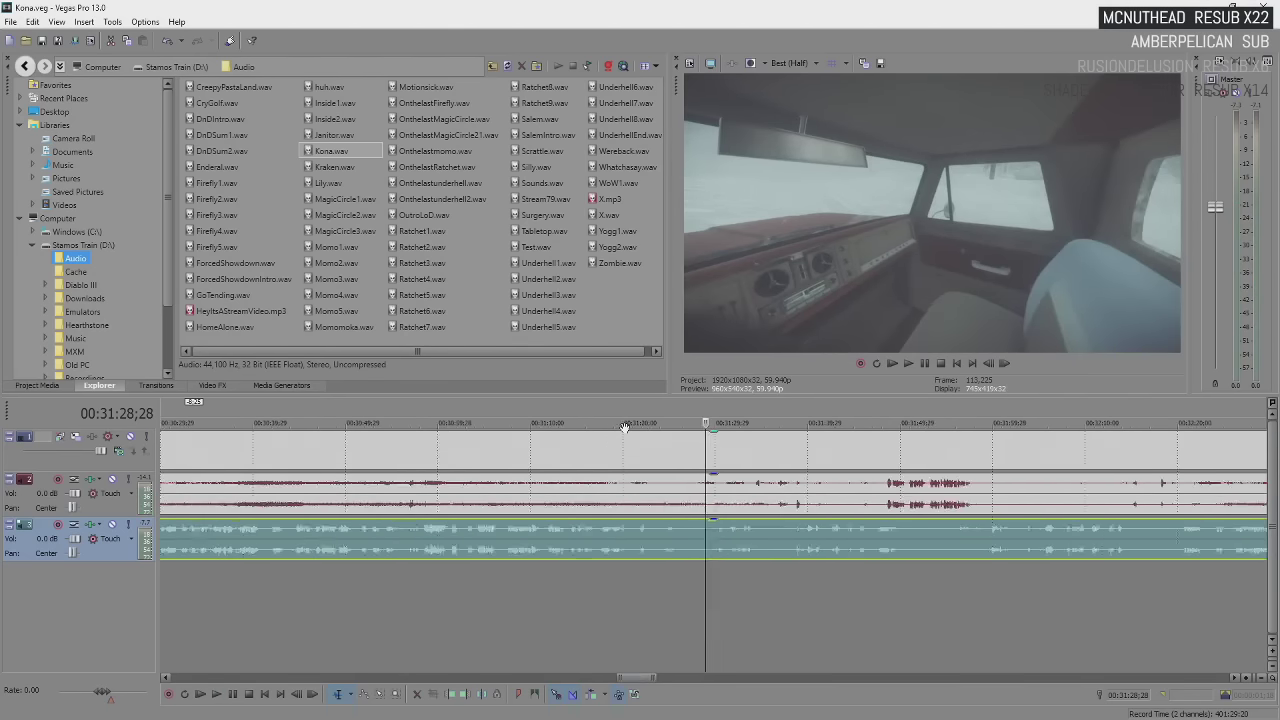
{"action": "scroll", "coordinate": [623, 427], "scroll_direction": "down", "scroll_amount": 3}
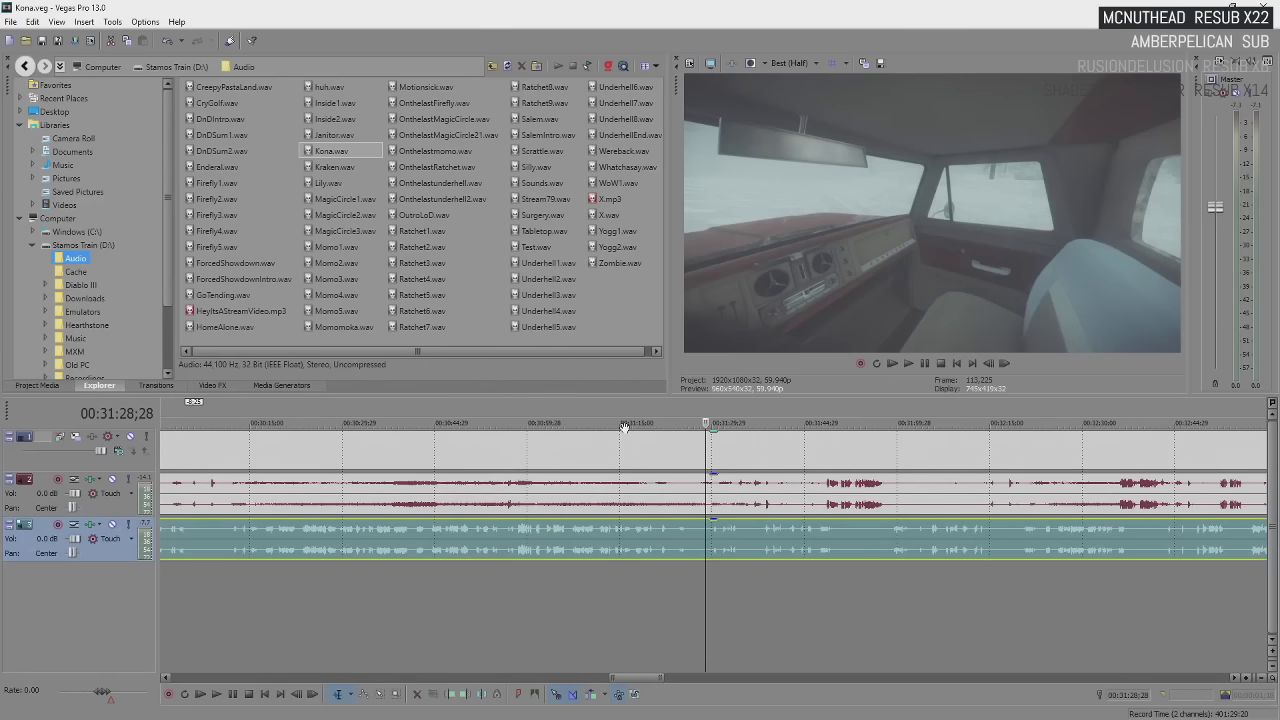
{"action": "key", "text": "space"}
{"action": "key", "text": "Return"}
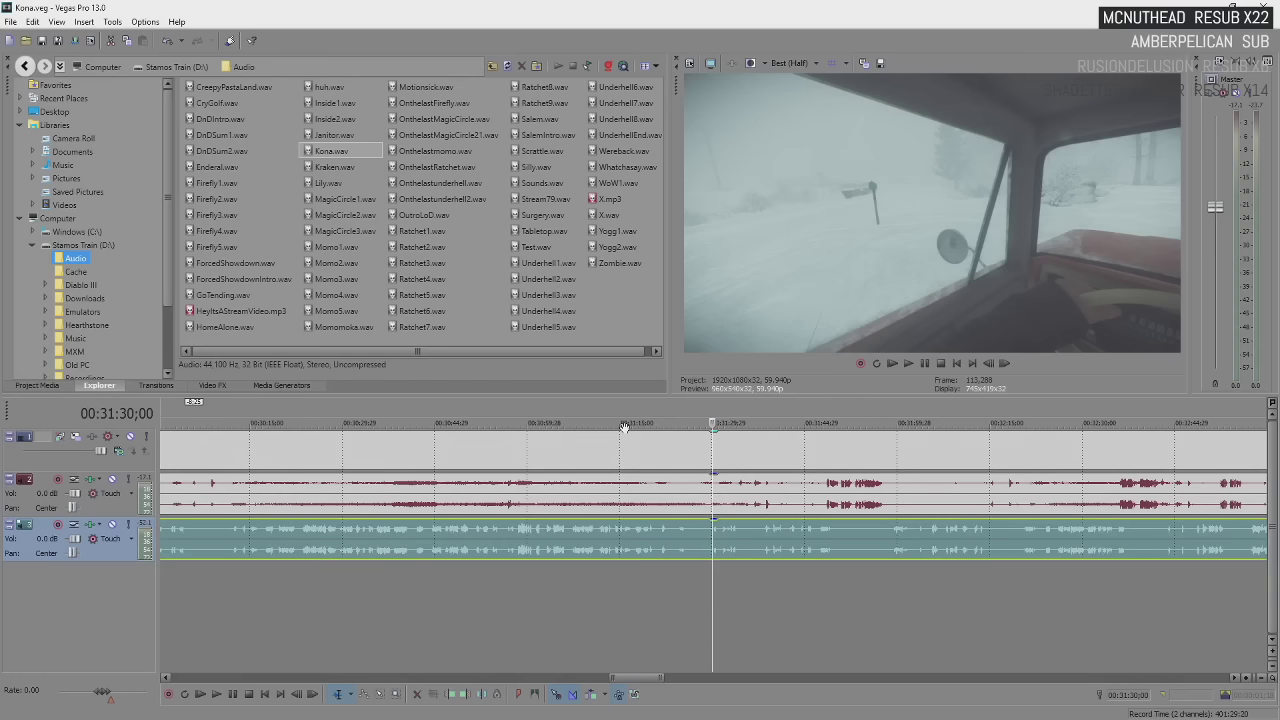
{"action": "key", "text": "space"}
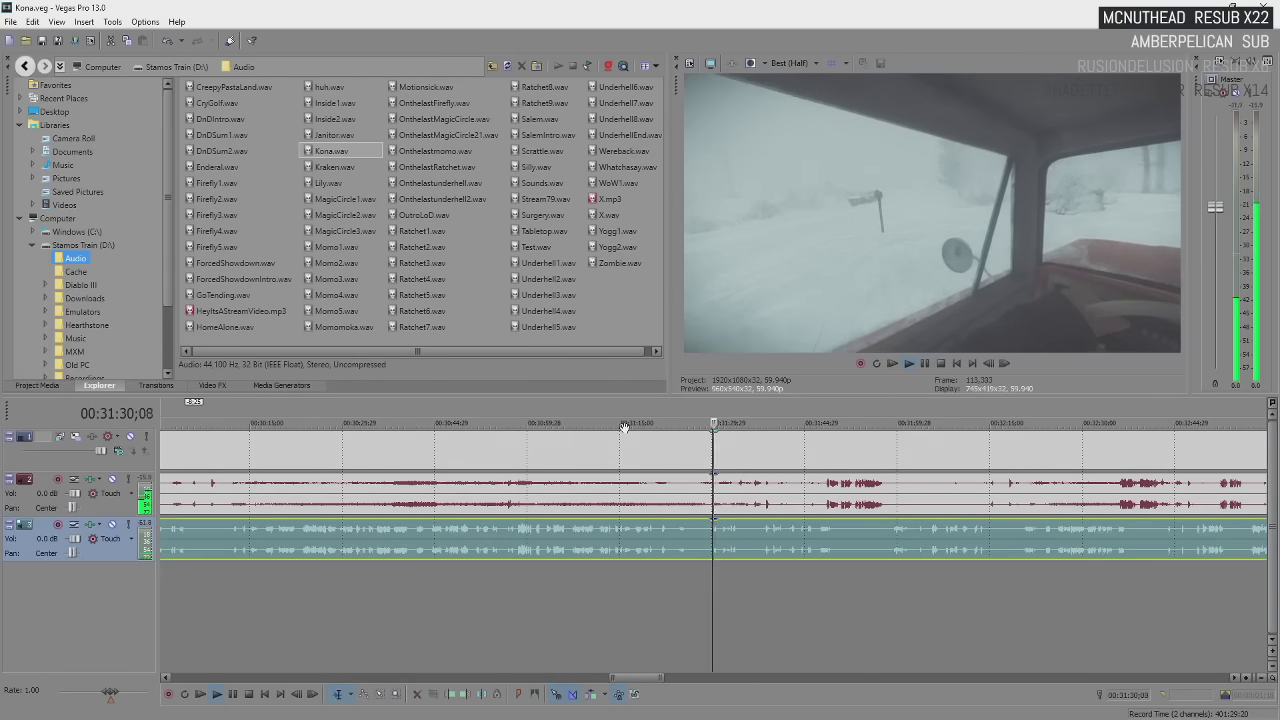
{"action": "scroll", "coordinate": [624, 428], "scroll_direction": "down", "scroll_amount": 5}
{"action": "left_click", "coordinate": [740, 548]}
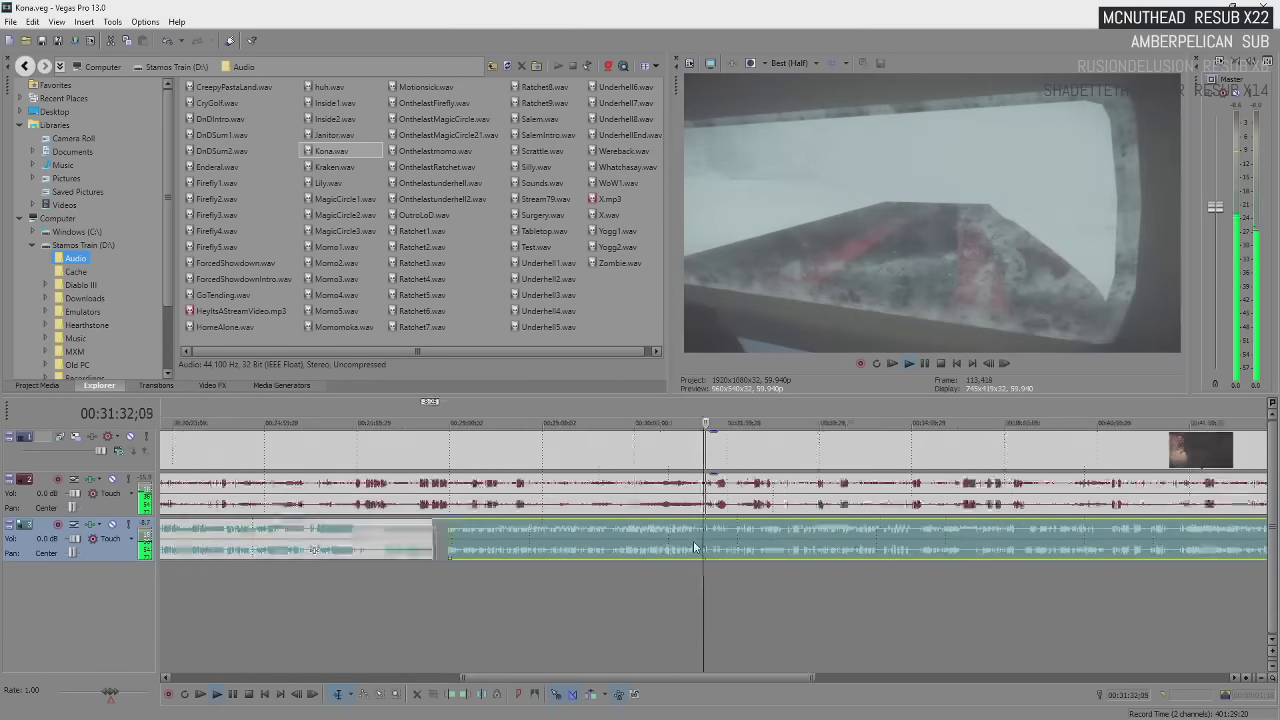
{"action": "scroll", "coordinate": [740, 548], "scroll_direction": "up", "scroll_amount": 3}
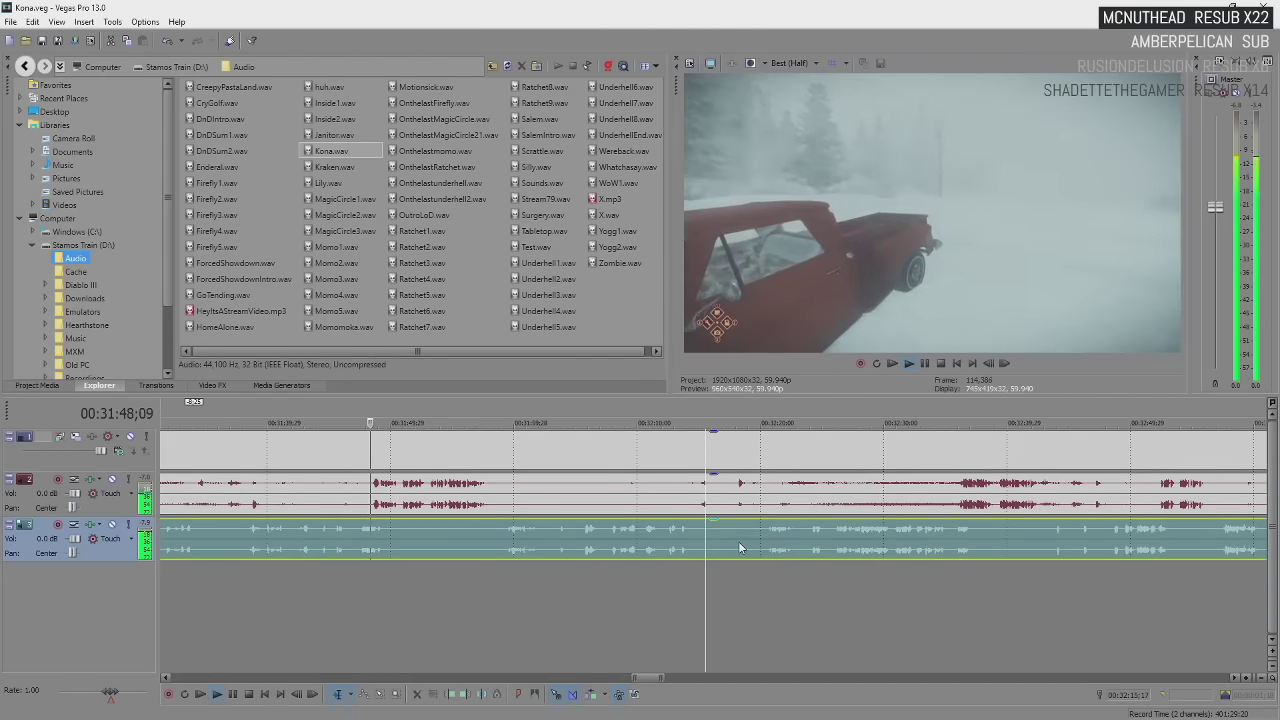
{"action": "key", "text": "space"}
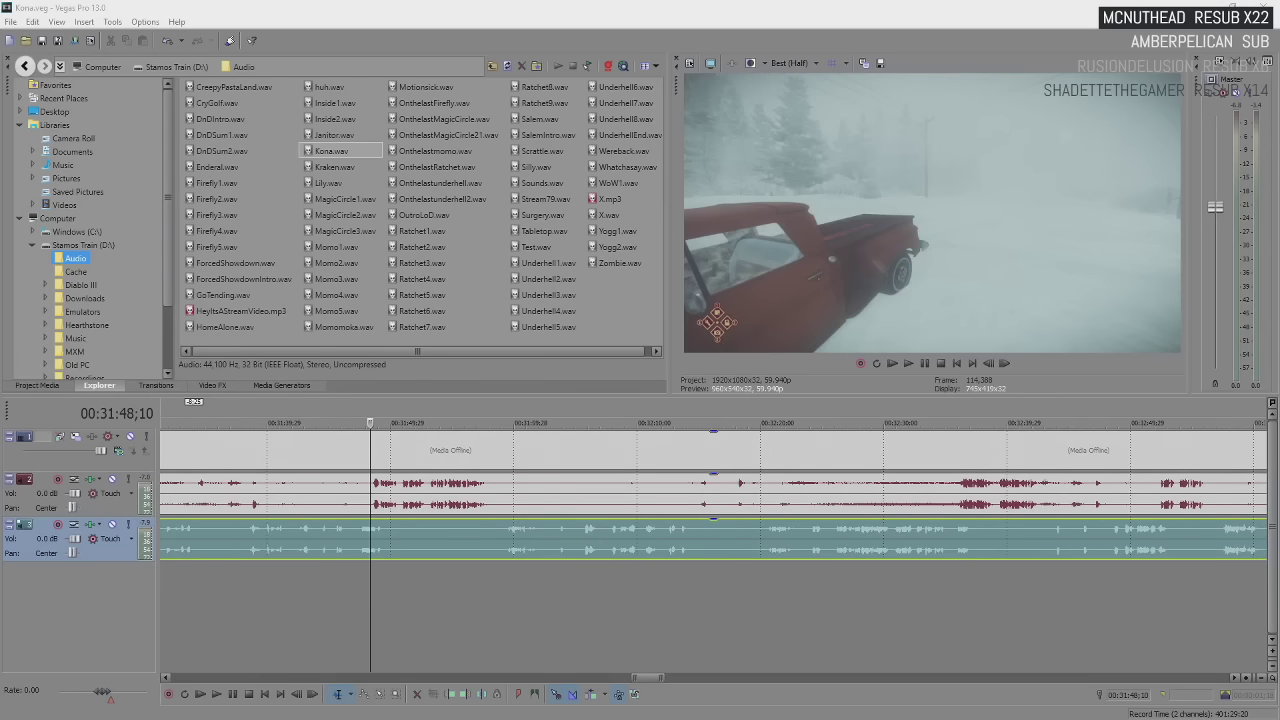
{"action": "left_click", "coordinate": [359, 541]}
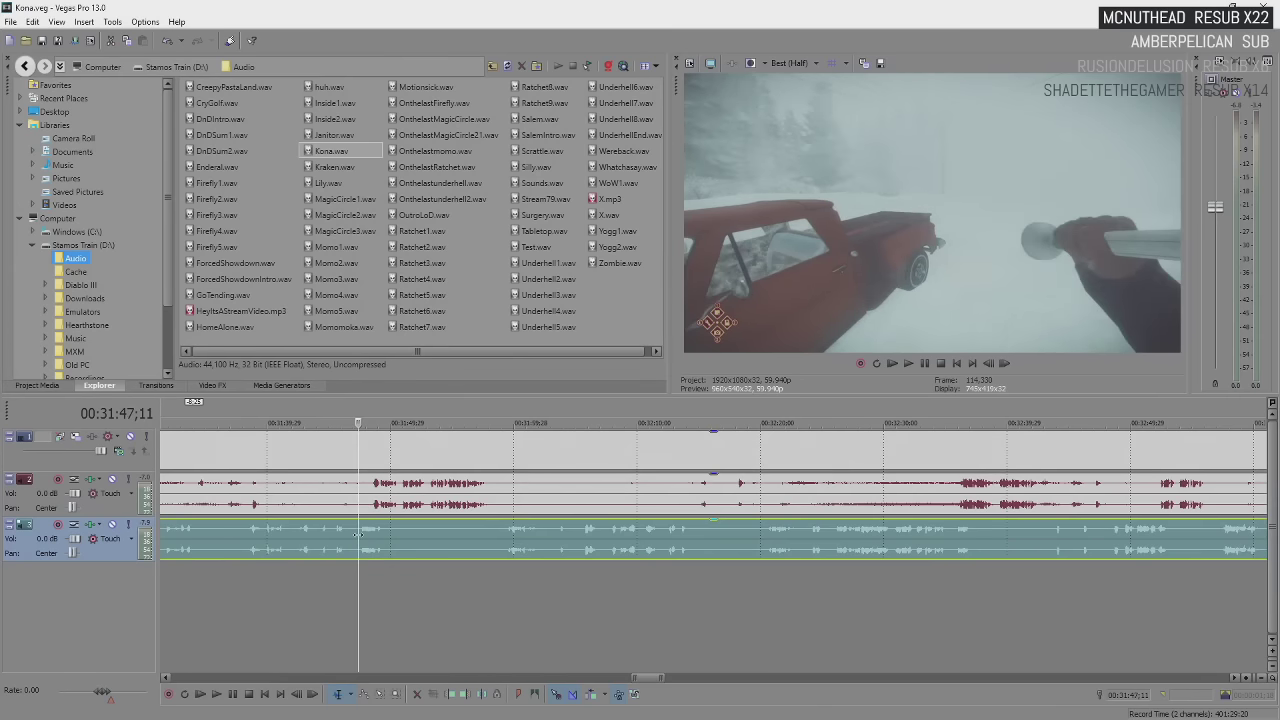
{"action": "key", "text": "space"}
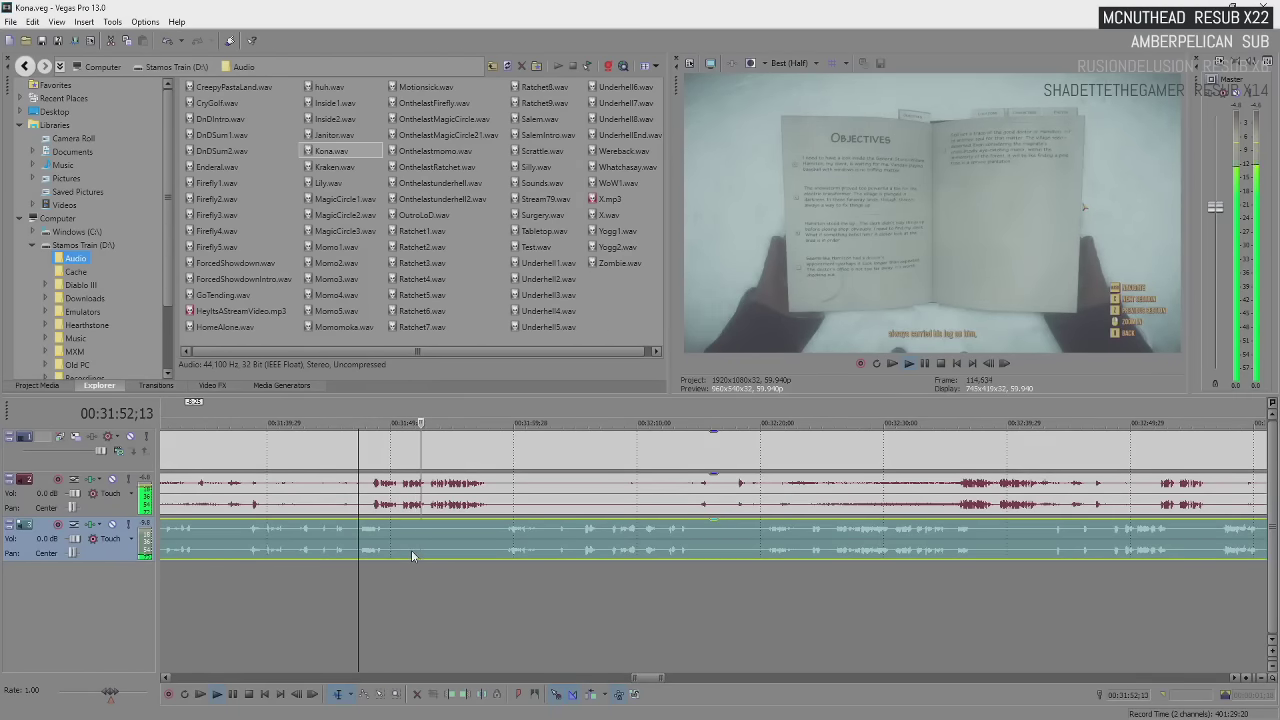
{"action": "key", "text": "Return"}
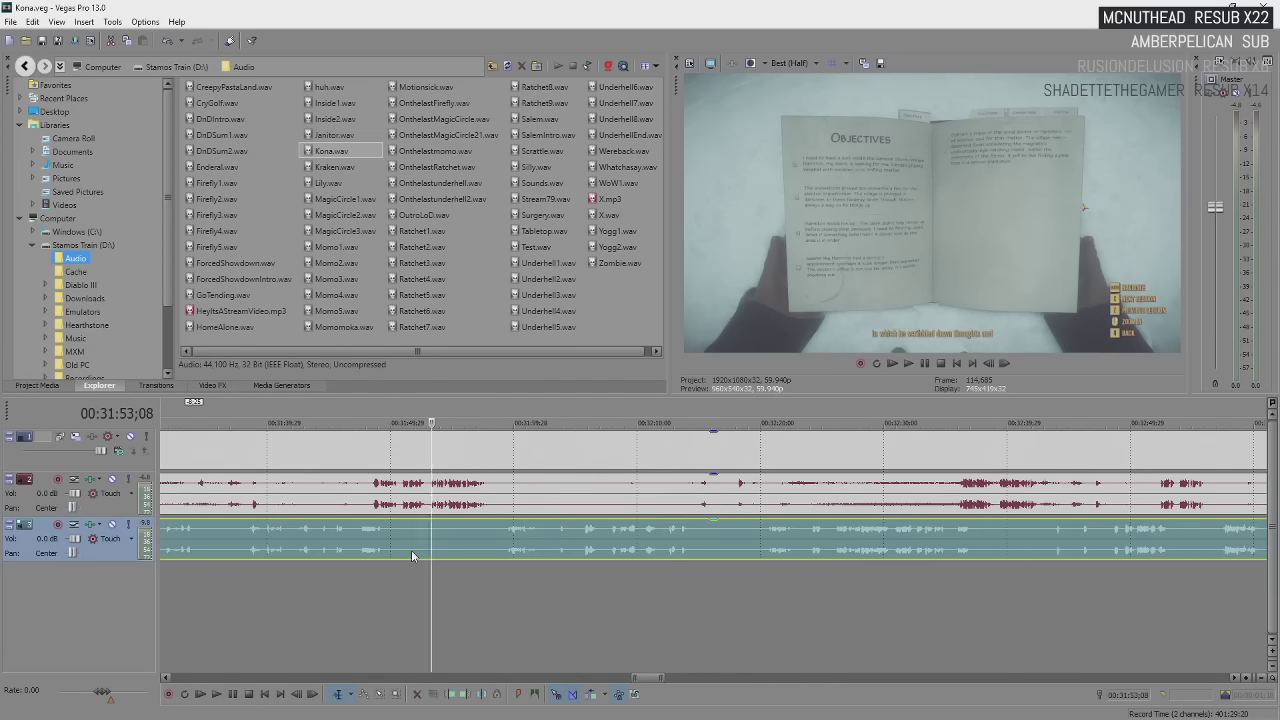
{"action": "key", "text": "space"}
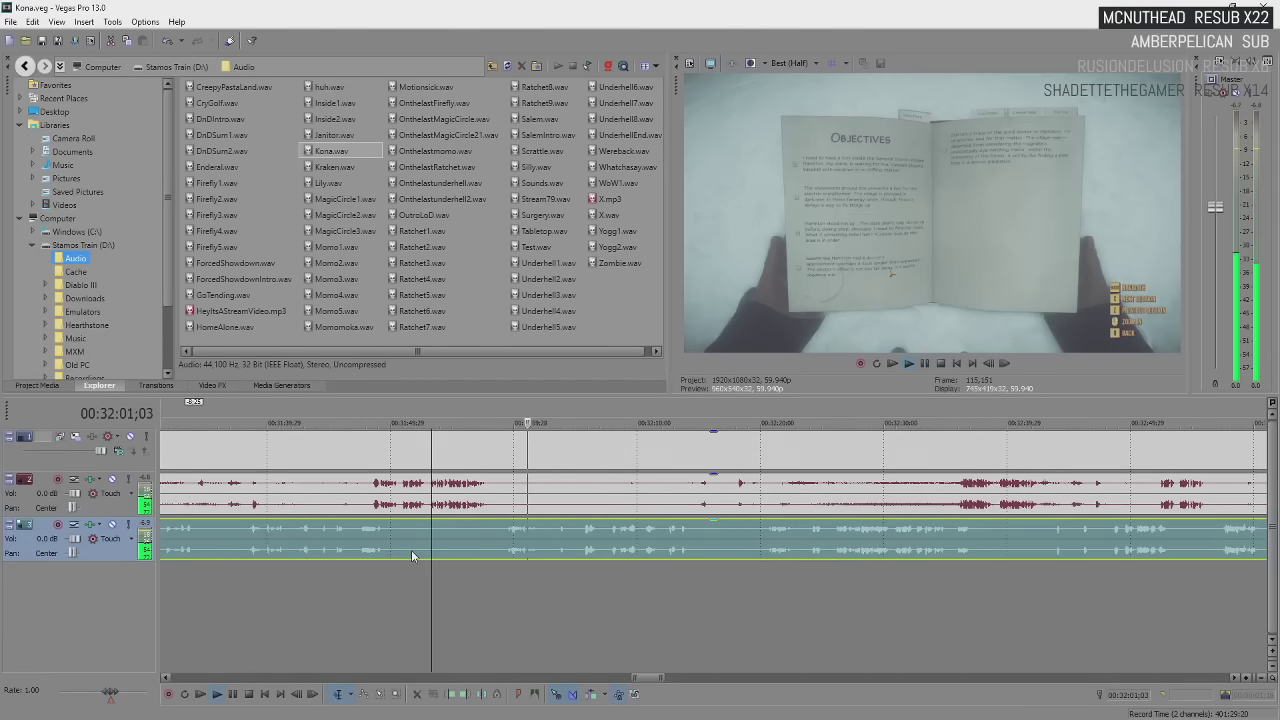
{"action": "scroll", "coordinate": [412, 556], "scroll_direction": "down", "scroll_amount": 3}
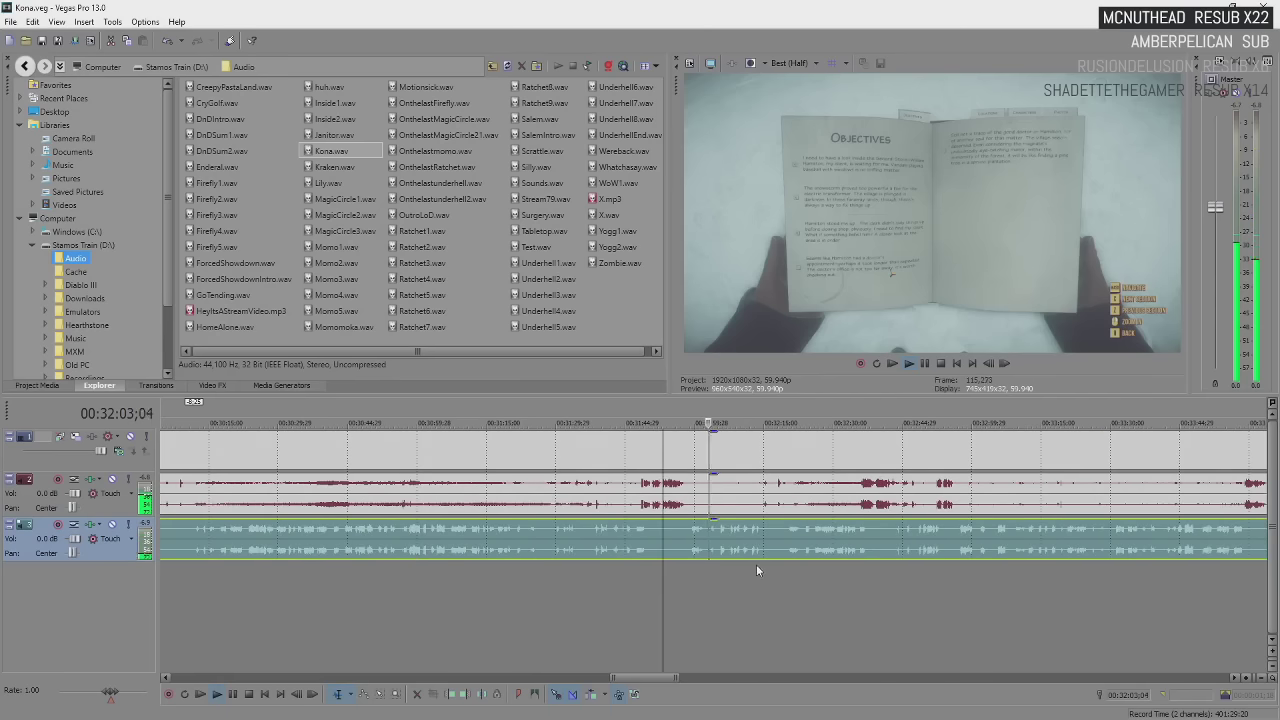
{"action": "scroll", "coordinate": [770, 552], "scroll_direction": "up", "scroll_amount": 2}
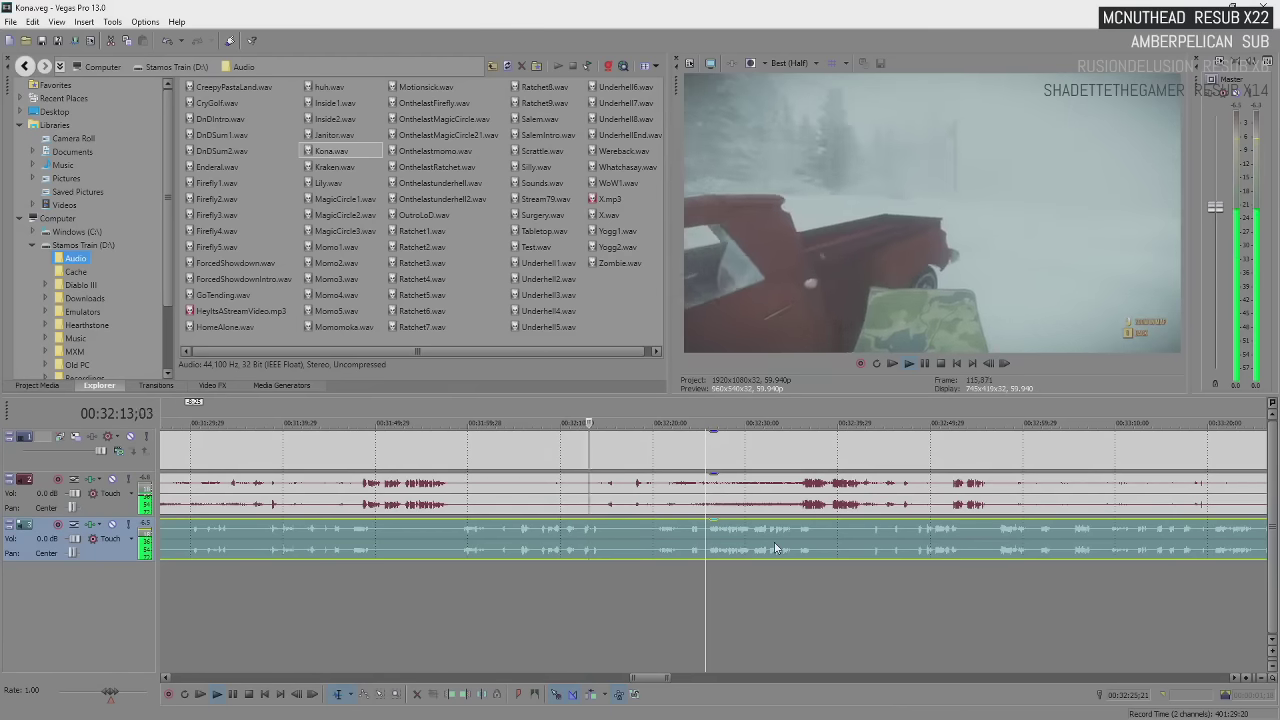
{"action": "key", "text": "space"}
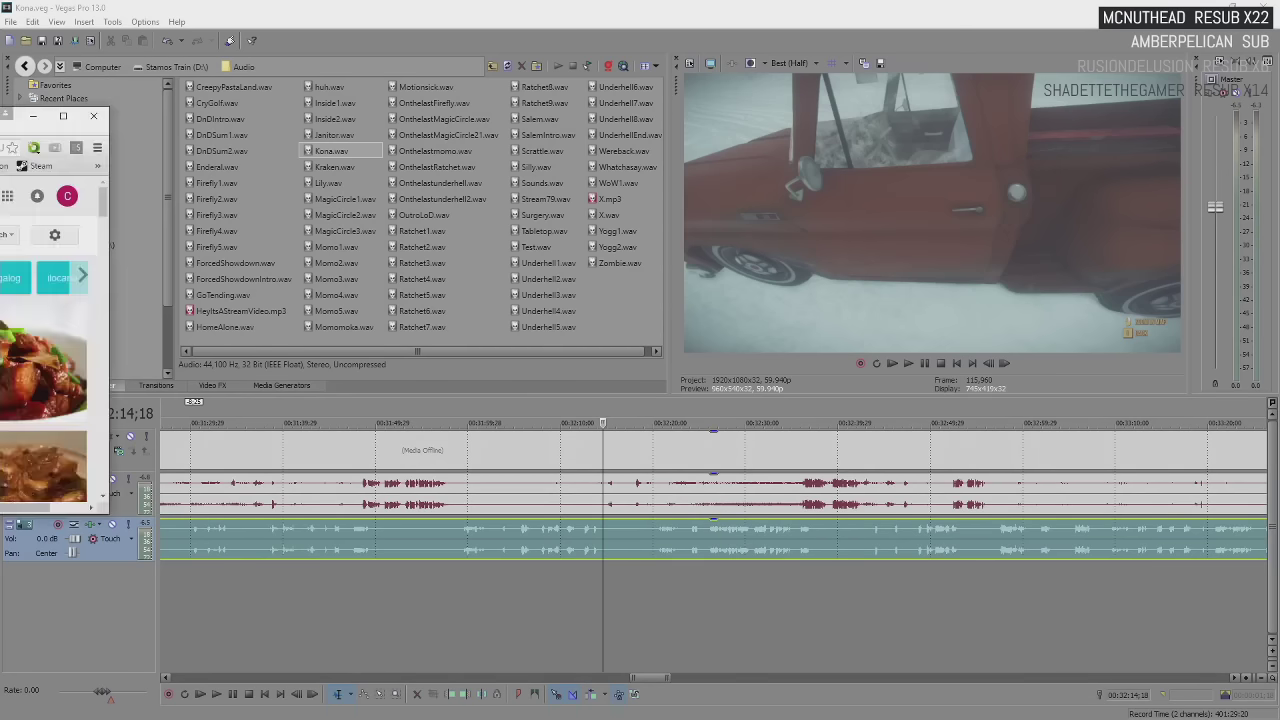
Preview the chicken adobo, Pork Adobo, Pinay Lifestyle and Ultimate Pork Adobo images
{"action": "key", "text": "alt+Tab"}
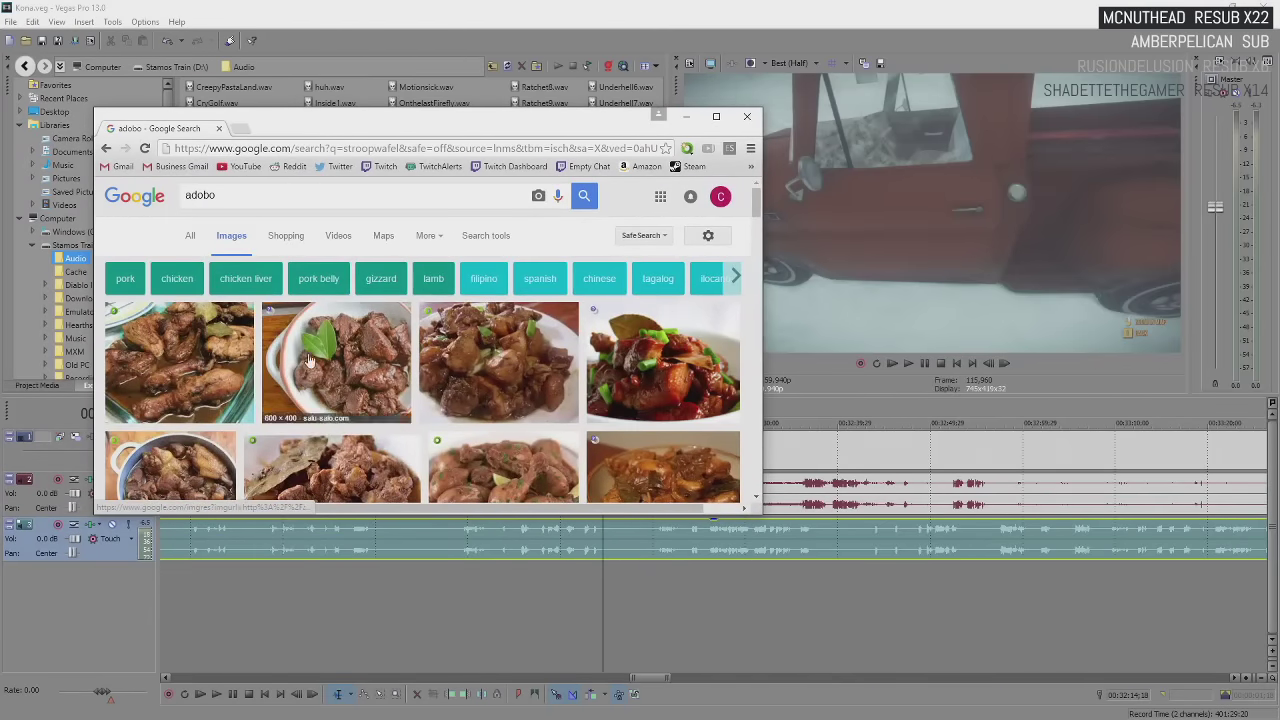
{"action": "left_click", "coordinate": [200, 355]}
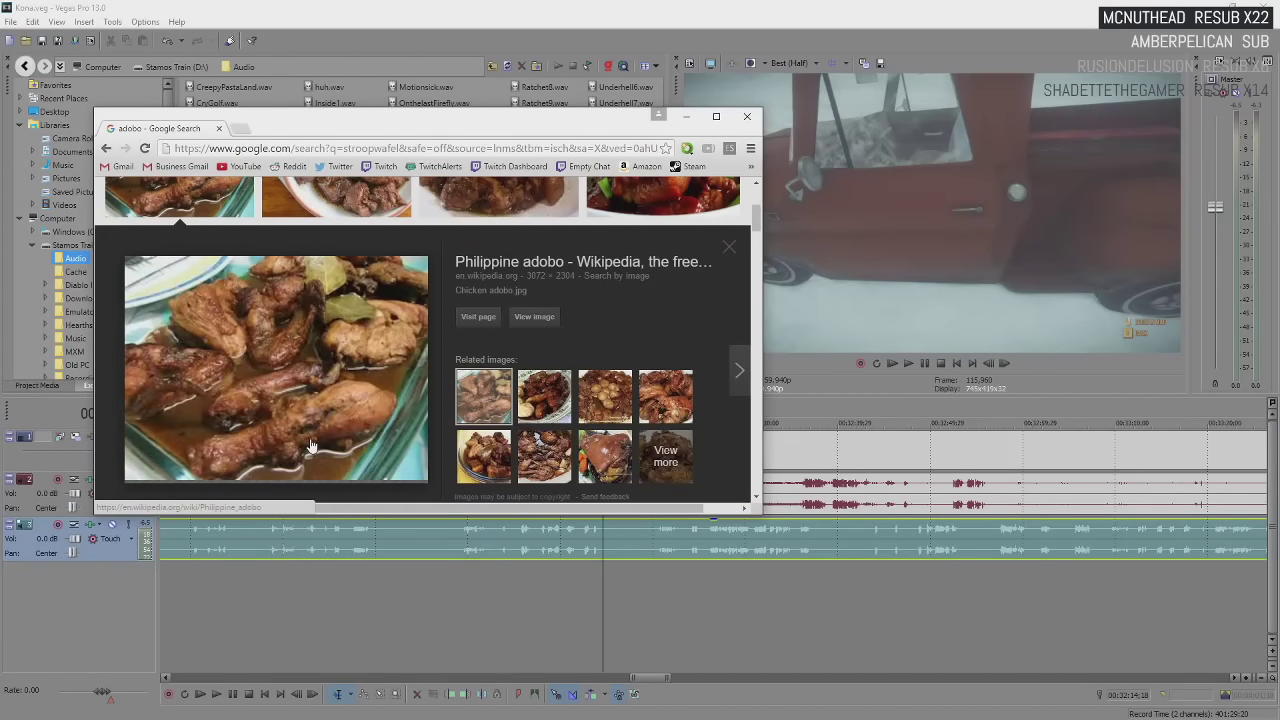
{"action": "scroll", "coordinate": [311, 445], "scroll_direction": "up", "scroll_amount": 1}
{"action": "scroll", "coordinate": [311, 400], "scroll_direction": "up", "scroll_amount": 1}
{"action": "left_click", "coordinate": [314, 320]}
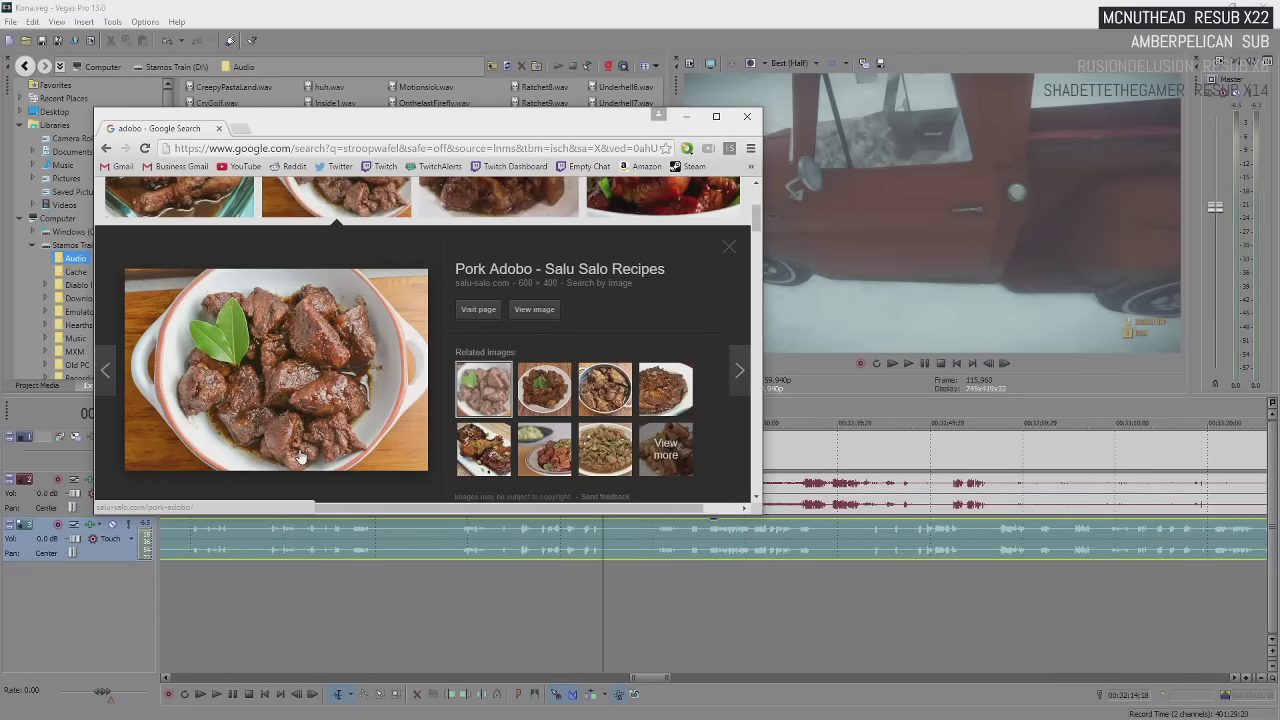
{"action": "scroll", "coordinate": [300, 457], "scroll_direction": "up", "scroll_amount": 1}
{"action": "left_click", "coordinate": [481, 230]}
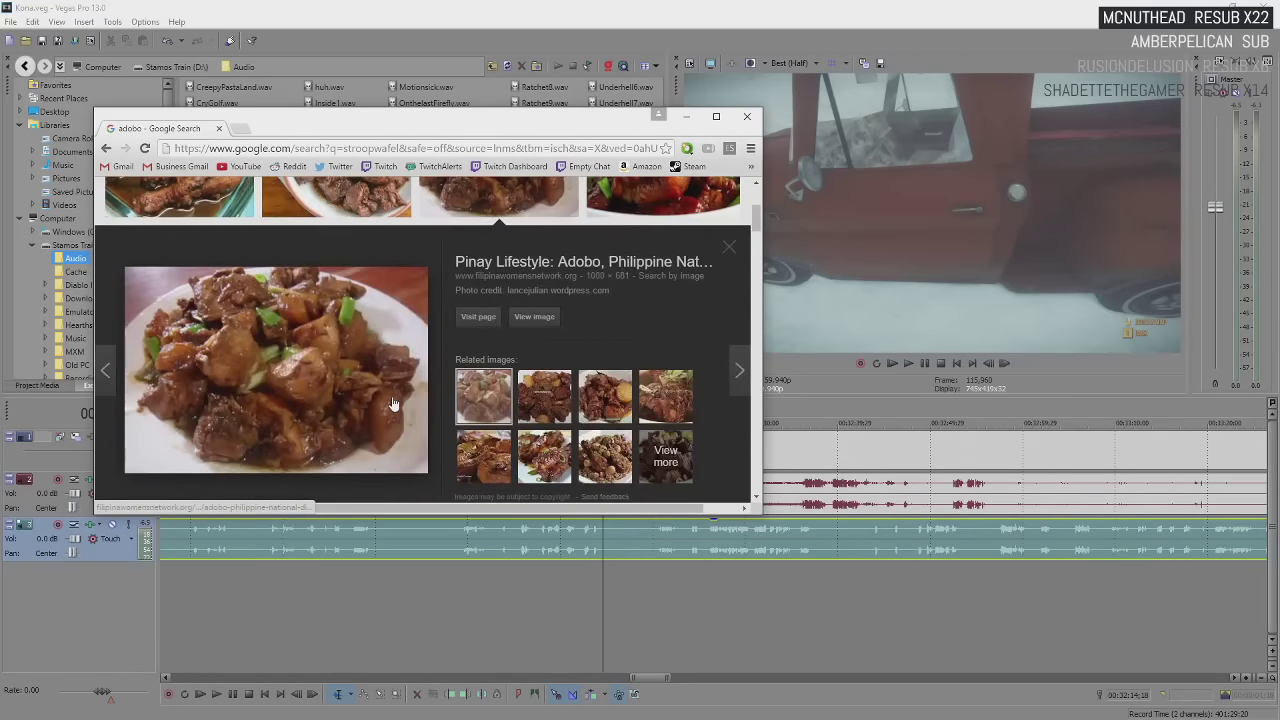
{"action": "scroll", "coordinate": [393, 403], "scroll_direction": "up", "scroll_amount": 1}
{"action": "left_click", "coordinate": [330, 235]}
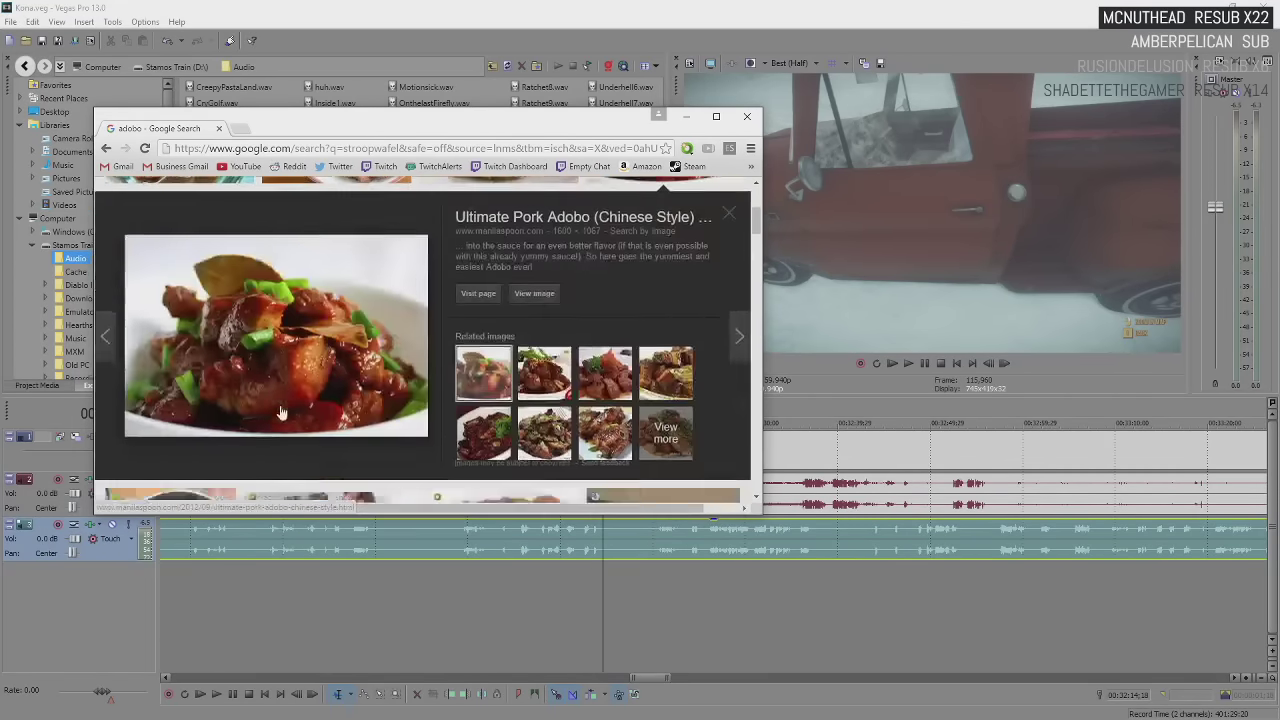
{"action": "scroll", "coordinate": [281, 412], "scroll_direction": "down", "scroll_amount": 1}
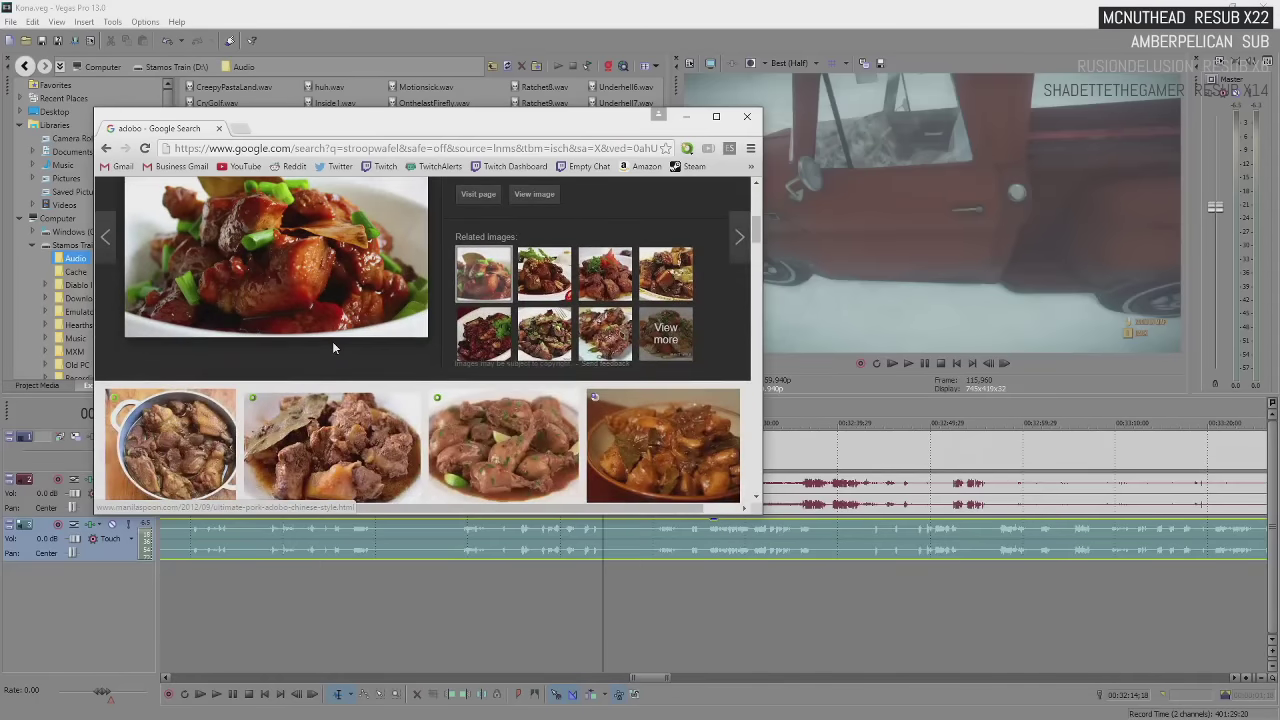
{"action": "scroll", "coordinate": [332, 341], "scroll_direction": "up", "scroll_amount": 5}
Search images for osso bucco, preview Lamb Osso Bucco, then hide Chrome
{"action": "double_click", "coordinate": [183, 197]}
{"action": "left_click", "coordinate": [183, 197]}
{"action": "double_click", "coordinate": [185, 197]}
{"action": "type", "text": "osobucco"}
{"action": "key", "text": "Return"}
{"action": "scroll", "coordinate": [360, 379], "scroll_direction": "down", "scroll_amount": 1}
{"action": "scroll", "coordinate": [360, 379], "scroll_direction": "down", "scroll_amount": 1}
{"action": "scroll", "coordinate": [360, 379], "scroll_direction": "down", "scroll_amount": 1}
{"action": "scroll", "coordinate": [360, 379], "scroll_direction": "down", "scroll_amount": 1}
{"action": "scroll", "coordinate": [360, 379], "scroll_direction": "down", "scroll_amount": 1}
{"action": "scroll", "coordinate": [360, 379], "scroll_direction": "down", "scroll_amount": 1}
{"action": "scroll", "coordinate": [360, 379], "scroll_direction": "down", "scroll_amount": 1}
{"action": "left_click", "coordinate": [487, 266]}
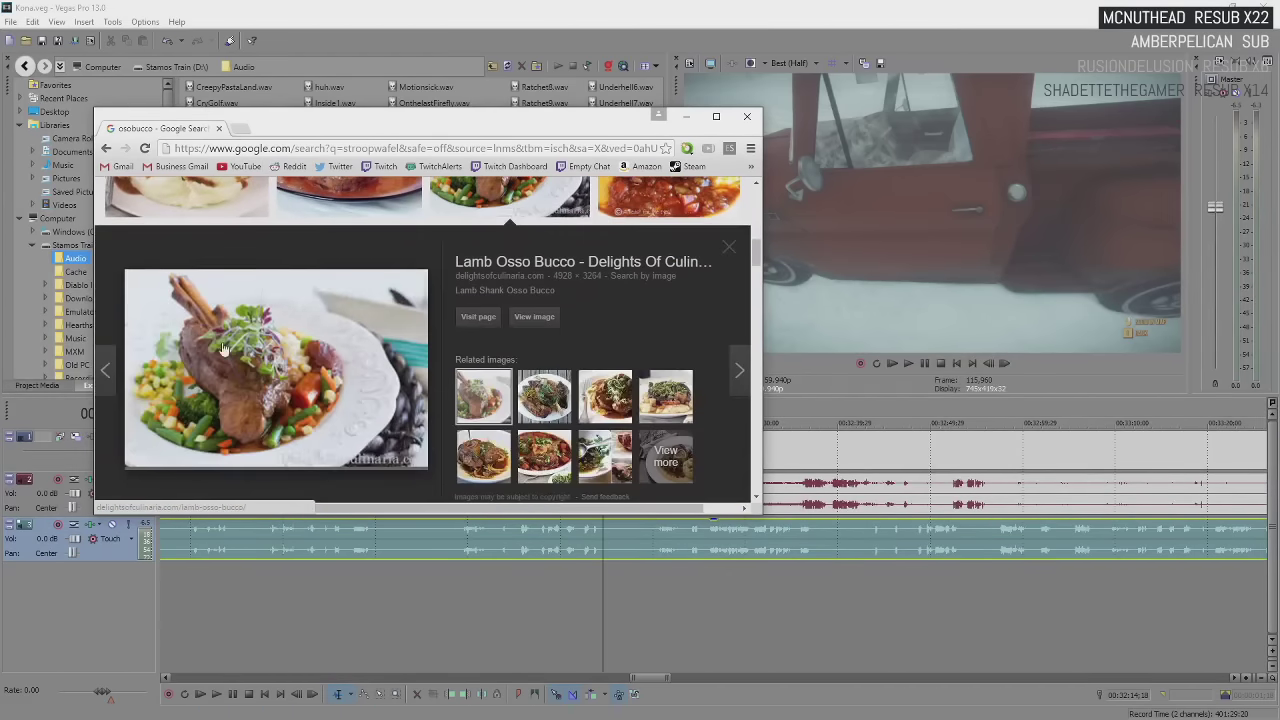
{"action": "scroll", "coordinate": [242, 364], "scroll_direction": "down", "scroll_amount": 3}
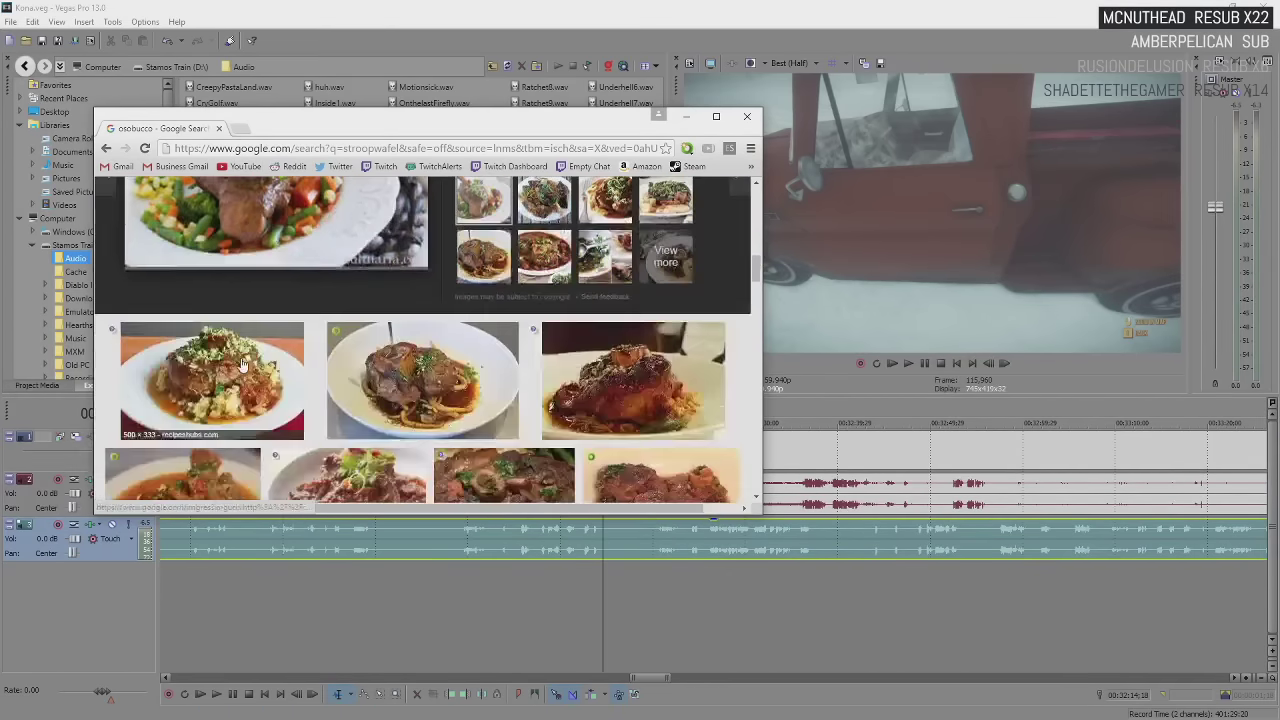
{"action": "scroll", "coordinate": [300, 380], "scroll_direction": "down", "scroll_amount": 2}
{"action": "scroll", "coordinate": [437, 421], "scroll_direction": "down", "scroll_amount": 1}
{"action": "scroll", "coordinate": [437, 421], "scroll_direction": "down", "scroll_amount": 1}
{"action": "scroll", "coordinate": [437, 421], "scroll_direction": "down", "scroll_amount": 2}
{"action": "scroll", "coordinate": [437, 424], "scroll_direction": "down", "scroll_amount": 2}
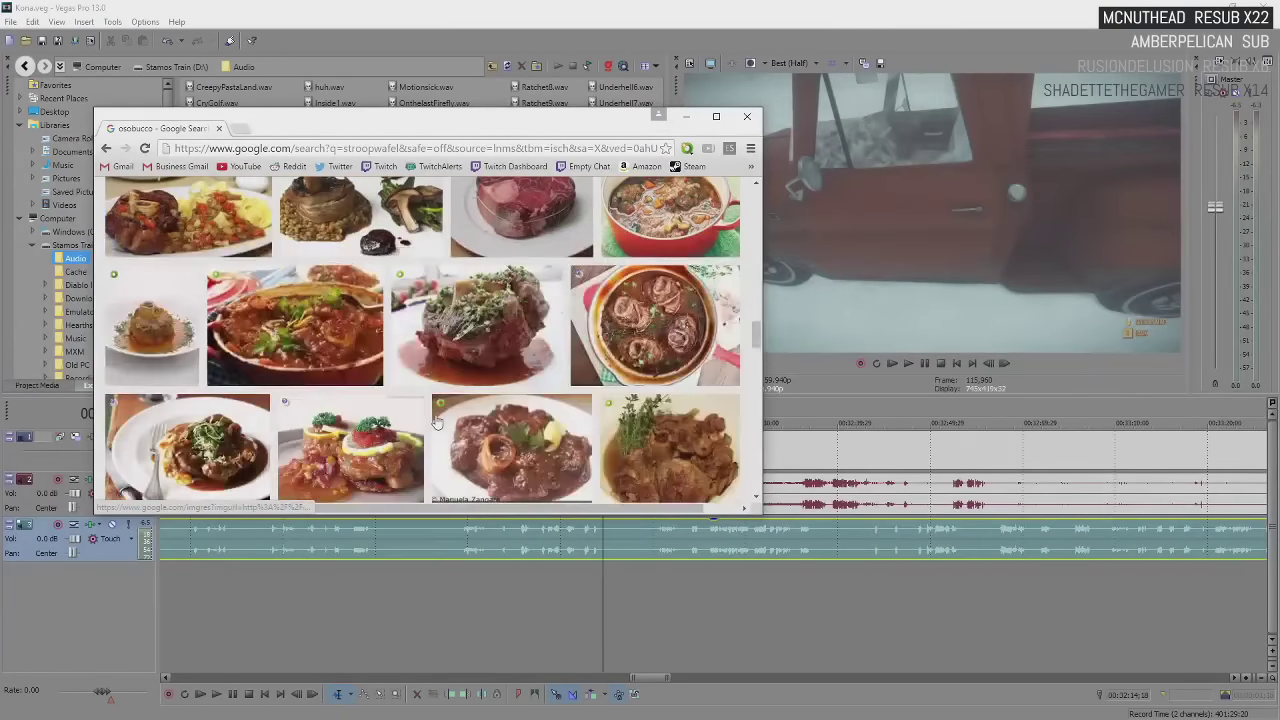
{"action": "scroll", "coordinate": [450, 400], "scroll_direction": "down", "scroll_amount": 3}
{"action": "left_click_drag", "start_coordinate": [446, 130], "coordinate": [446, 0]}
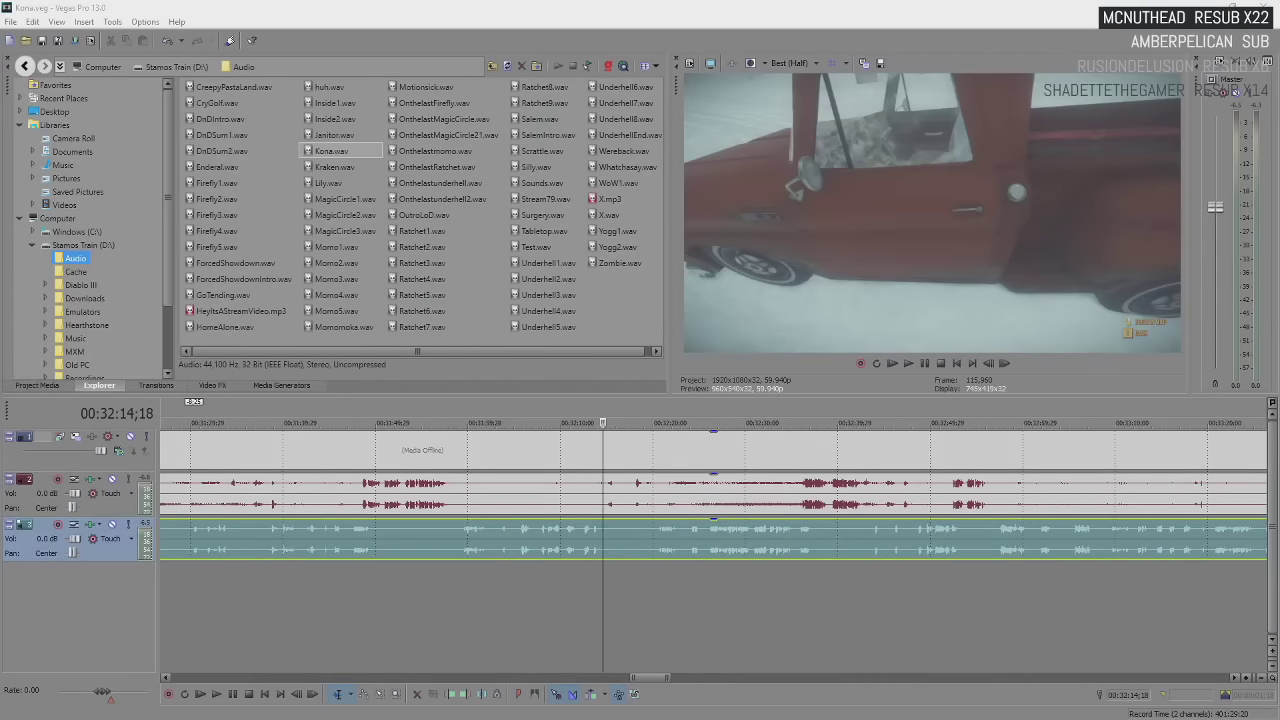
Play up to the gap near 00:32:12 and split the video event there
{"action": "left_click", "coordinate": [601, 547]}
{"action": "key", "text": "space"}
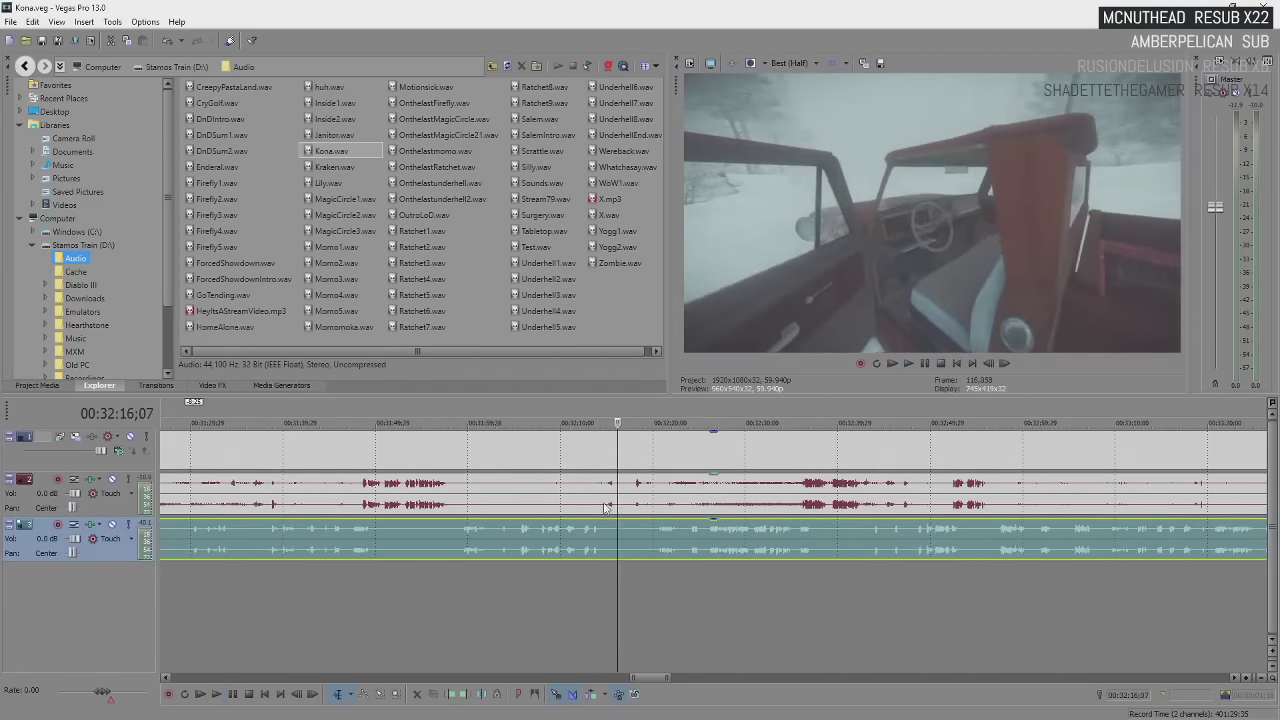
{"action": "left_click", "coordinate": [579, 453]}
{"action": "scroll", "coordinate": [579, 453], "scroll_direction": "up", "scroll_amount": 3}
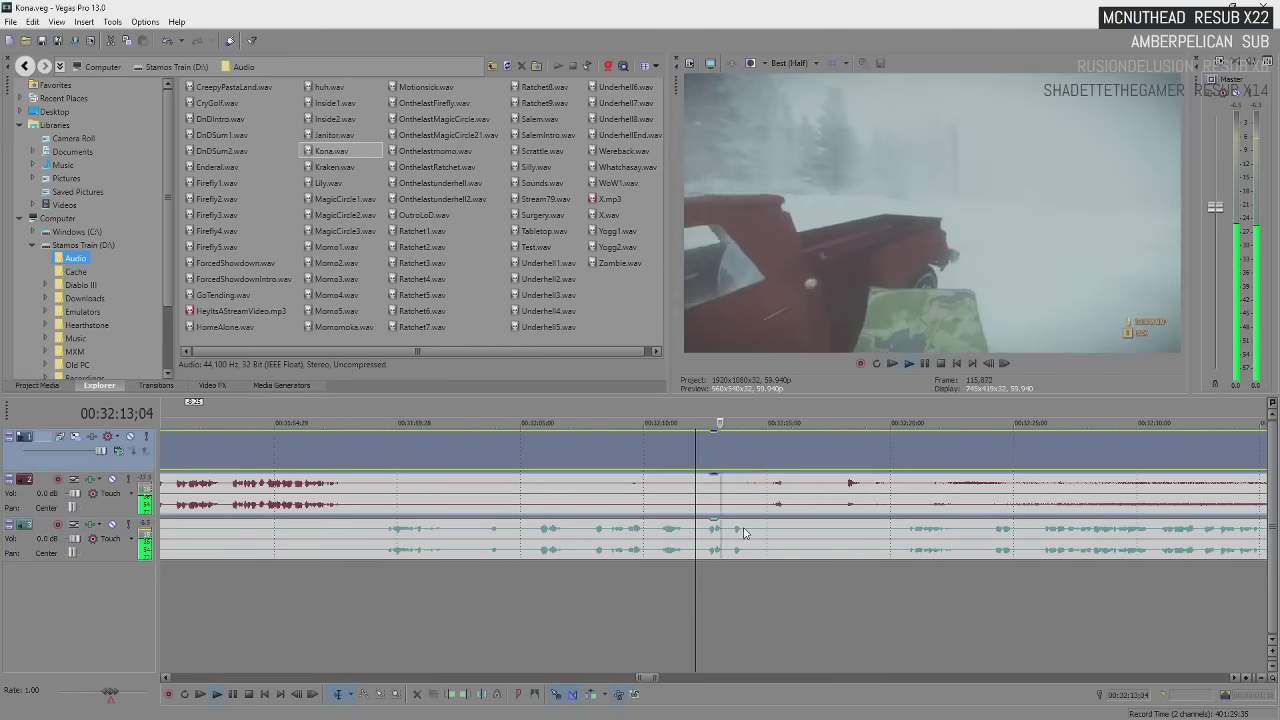
{"action": "key", "text": "space"}
{"action": "key", "text": "s"}
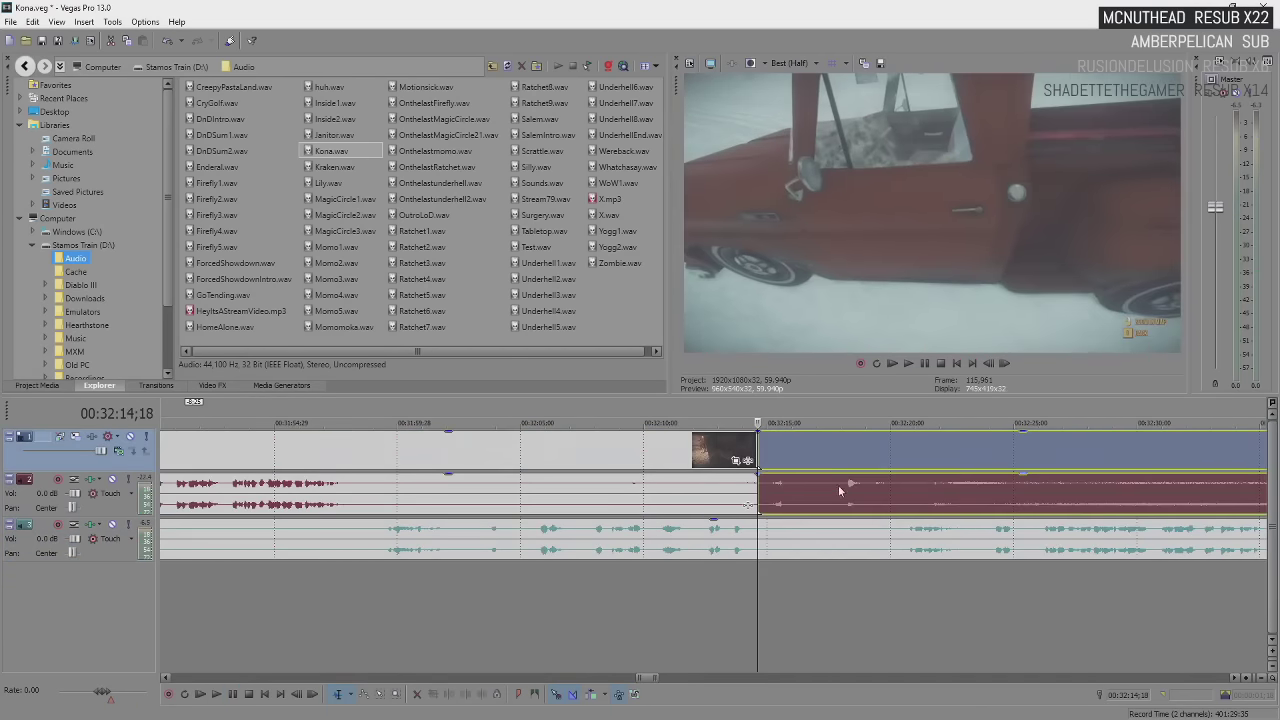
Split again at 00:32:20;22 and remove the unwanted middle section
{"action": "left_click", "coordinate": [893, 462]}
{"action": "left_click", "coordinate": [907, 458]}
{"action": "key", "text": "s"}
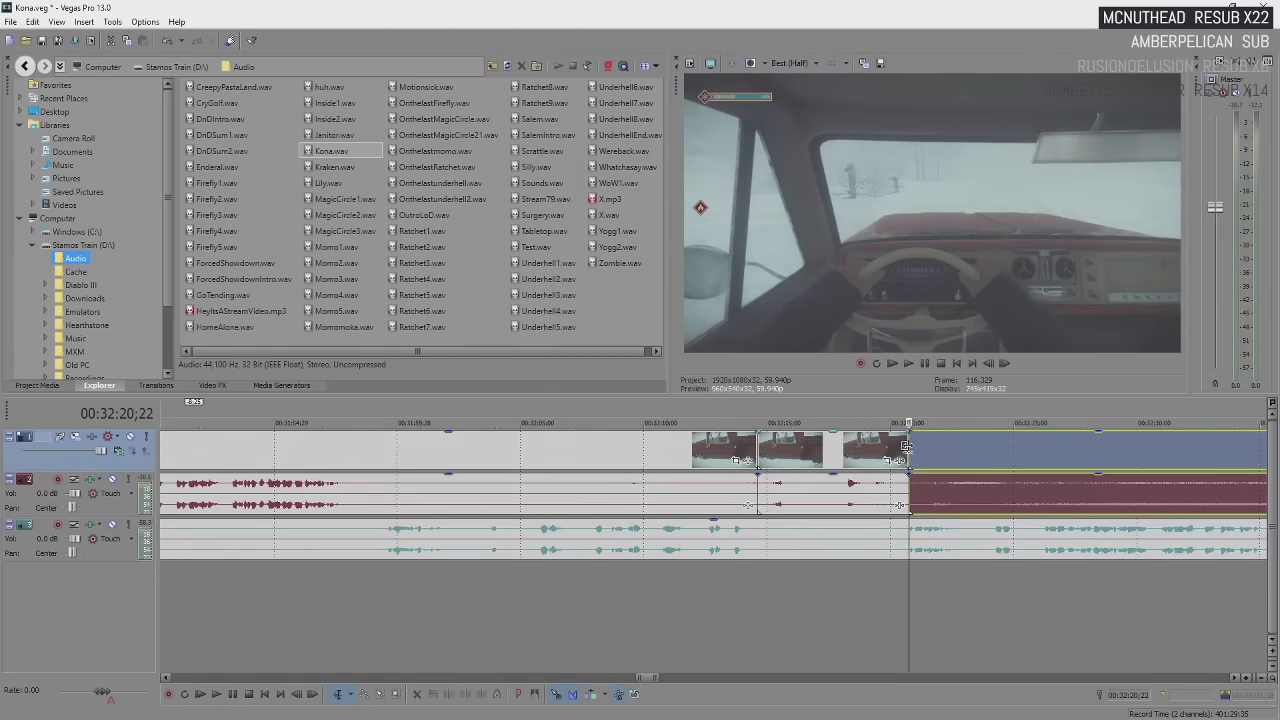
{"action": "mouse_move", "coordinate": [907, 458]}
{"action": "left_mouse_down"}
{"action": "mouse_move", "coordinate": [789, 509]}
{"action": "mouse_move", "coordinate": [910, 547]}
{"action": "left_mouse_up"}
Split the commentary at 00:32:14;07 and slide the later events left to close the gap
{"action": "left_click", "coordinate": [748, 541]}
{"action": "key", "text": "s"}
{"action": "left_click", "coordinate": [915, 485]}
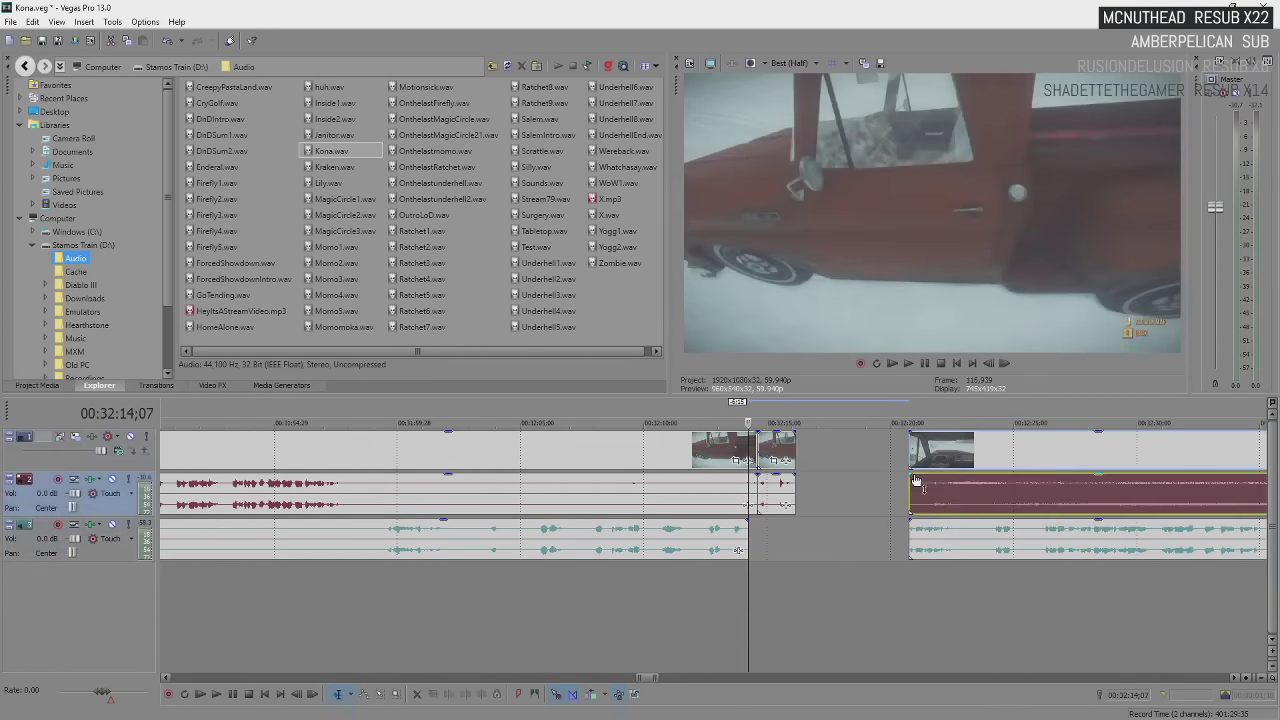
{"action": "left_click", "coordinate": [927, 452]}
{"action": "left_click", "coordinate": [930, 495], "text": "ctrl"}
{"action": "left_click_drag", "start_coordinate": [952, 453], "coordinate": [794, 488]}
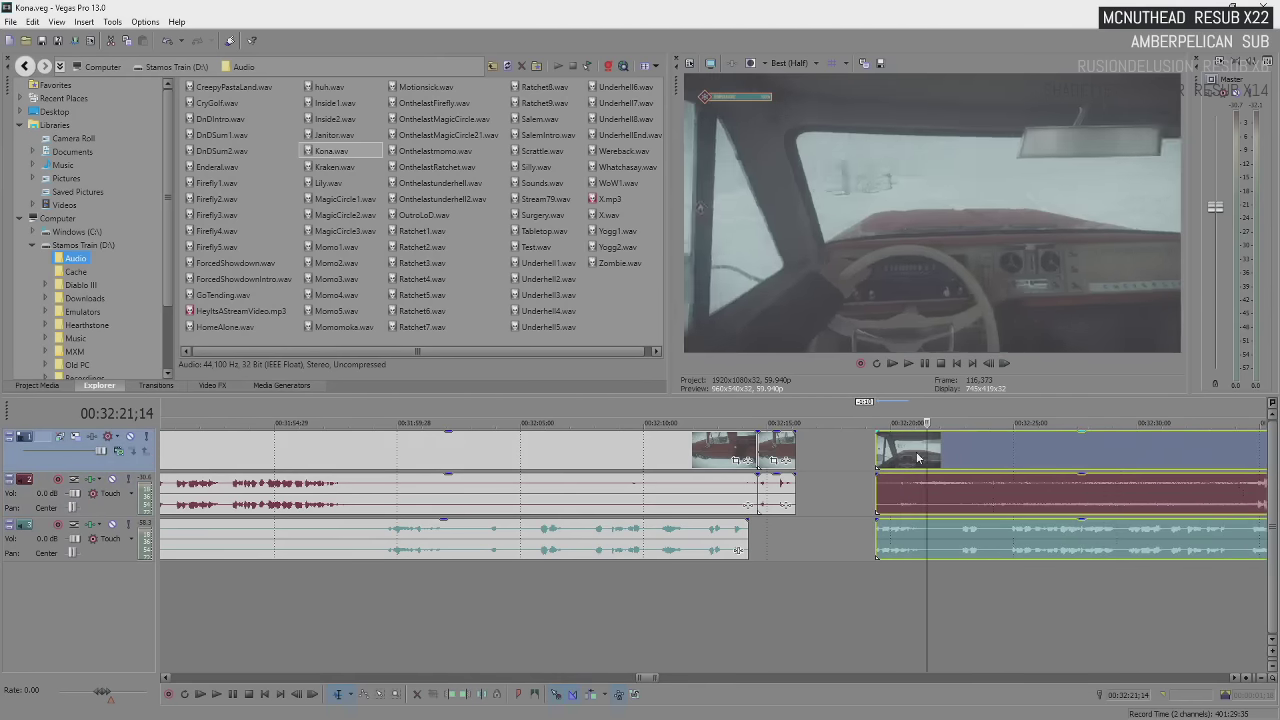
{"action": "scroll", "coordinate": [793, 488], "scroll_direction": "up", "scroll_amount": 3}
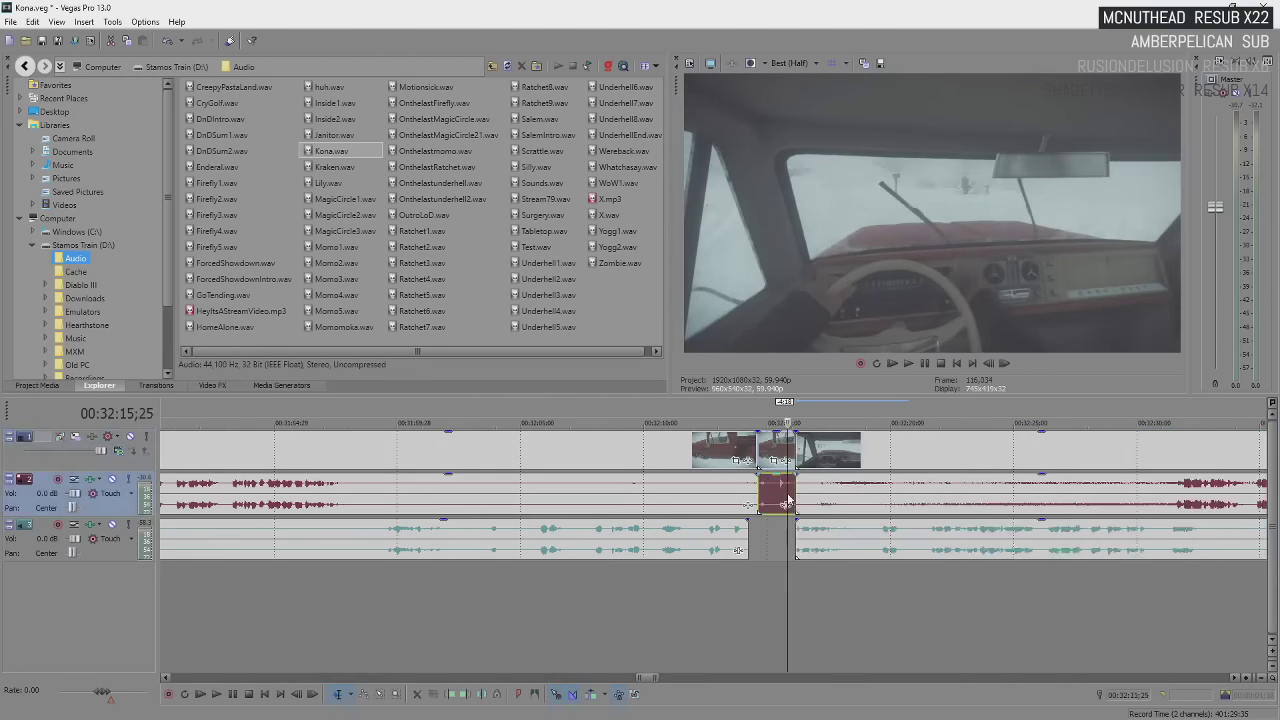
Extend the short audio piece at the join into a crossfade
{"action": "left_click", "coordinate": [705, 492]}
{"action": "left_click_drag", "start_coordinate": [760, 493], "coordinate": [779, 493]}
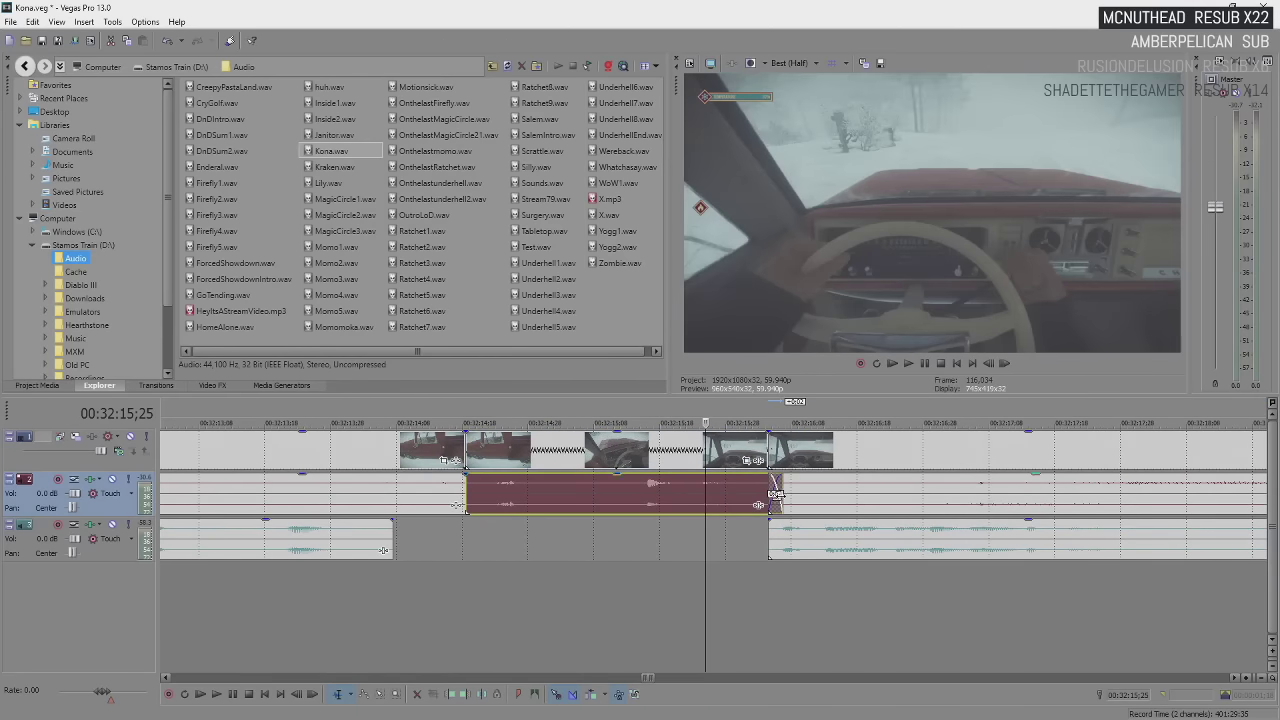
{"action": "left_click", "coordinate": [489, 496]}
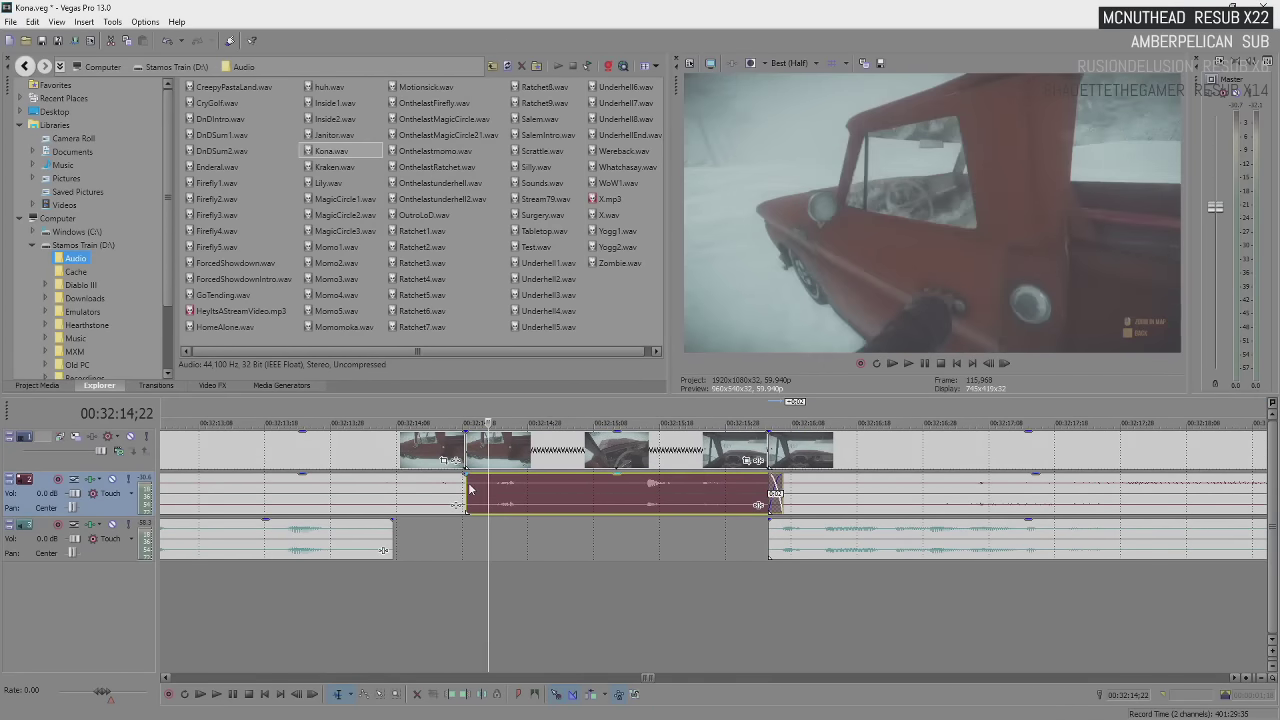
{"action": "left_click_drag", "start_coordinate": [467, 490], "coordinate": [445, 490]}
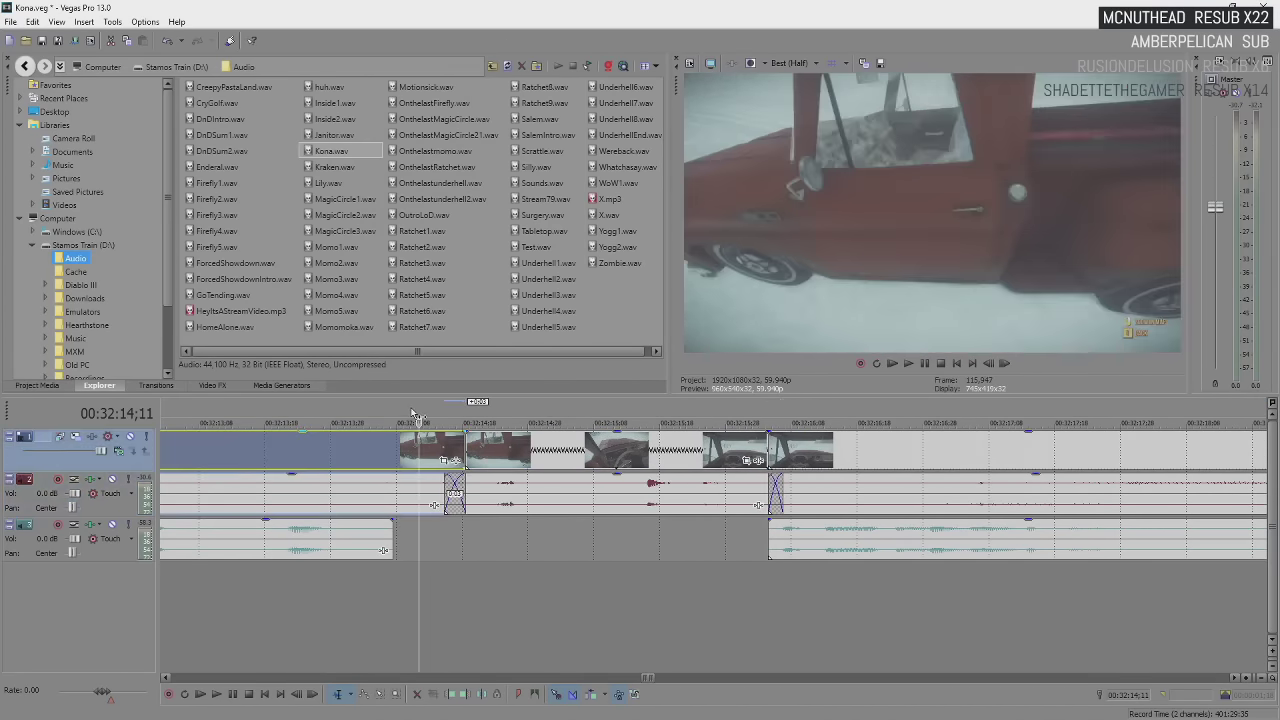
Loop-play a range around the edited join twice, then clear it
{"action": "left_click_drag", "start_coordinate": [410, 421], "coordinate": [798, 443]}
{"action": "key", "text": "space"}
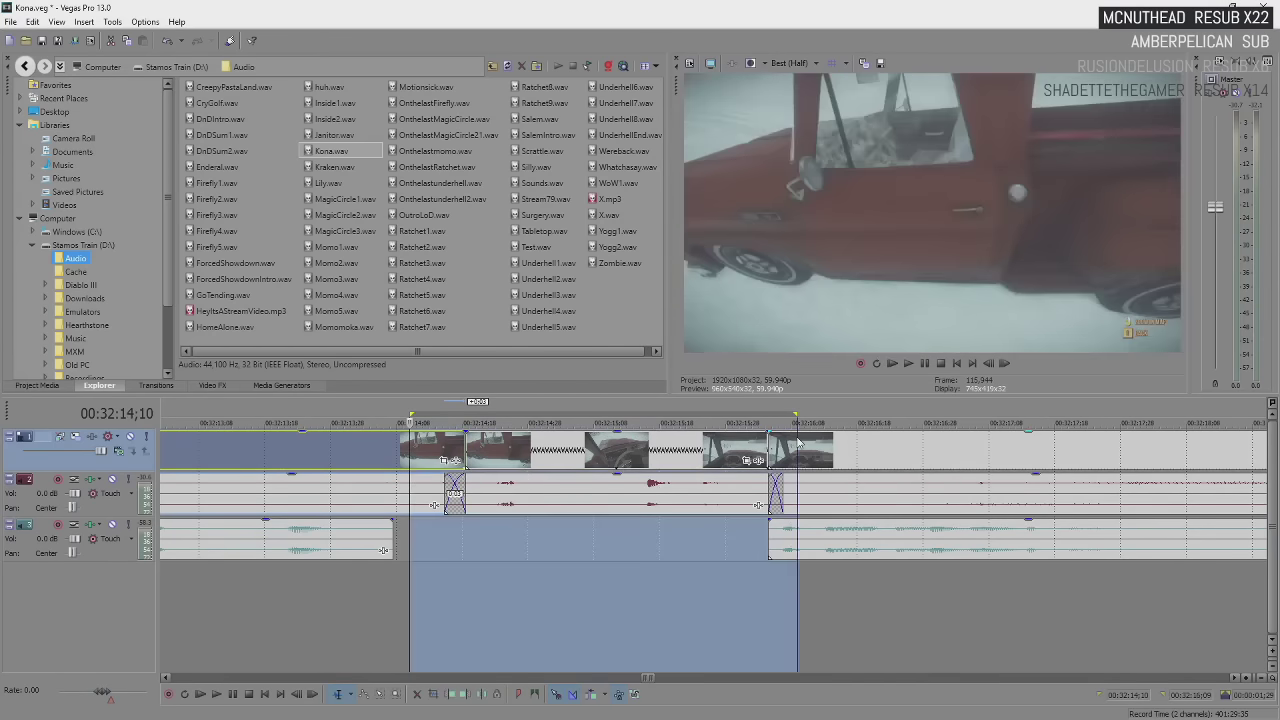
{"action": "key", "text": "space"}
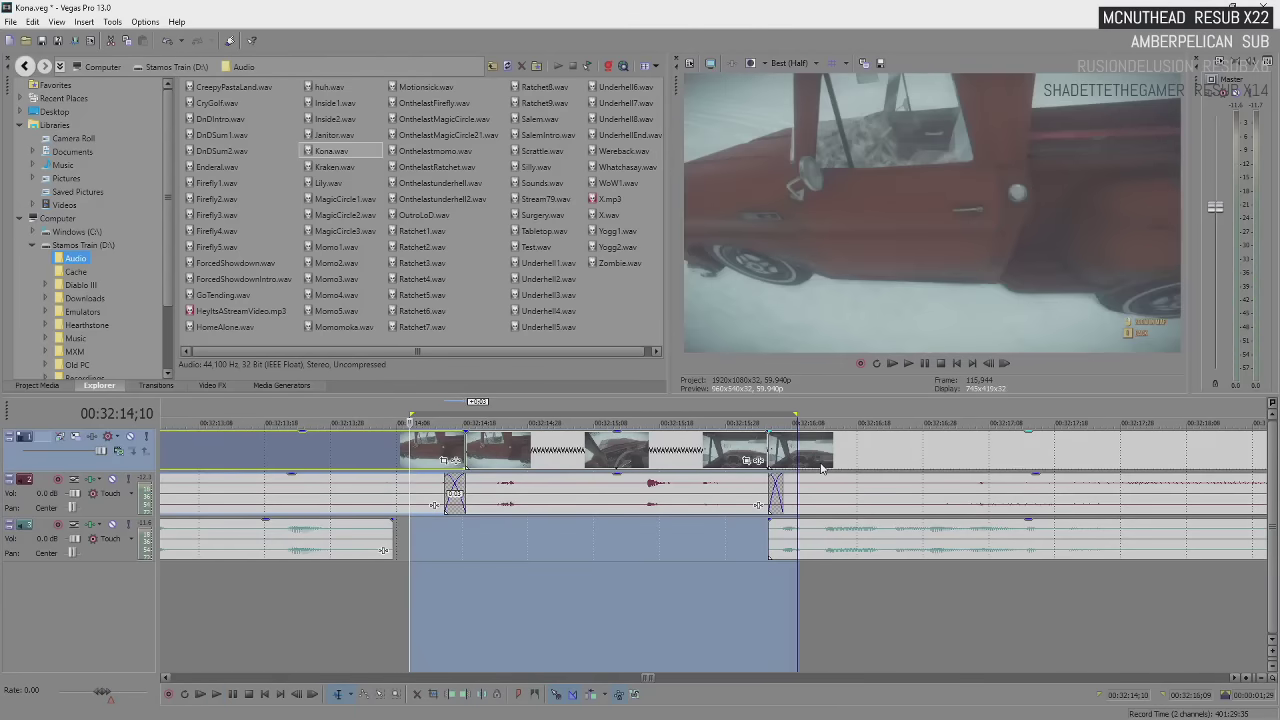
{"action": "left_click", "coordinate": [276, 457]}
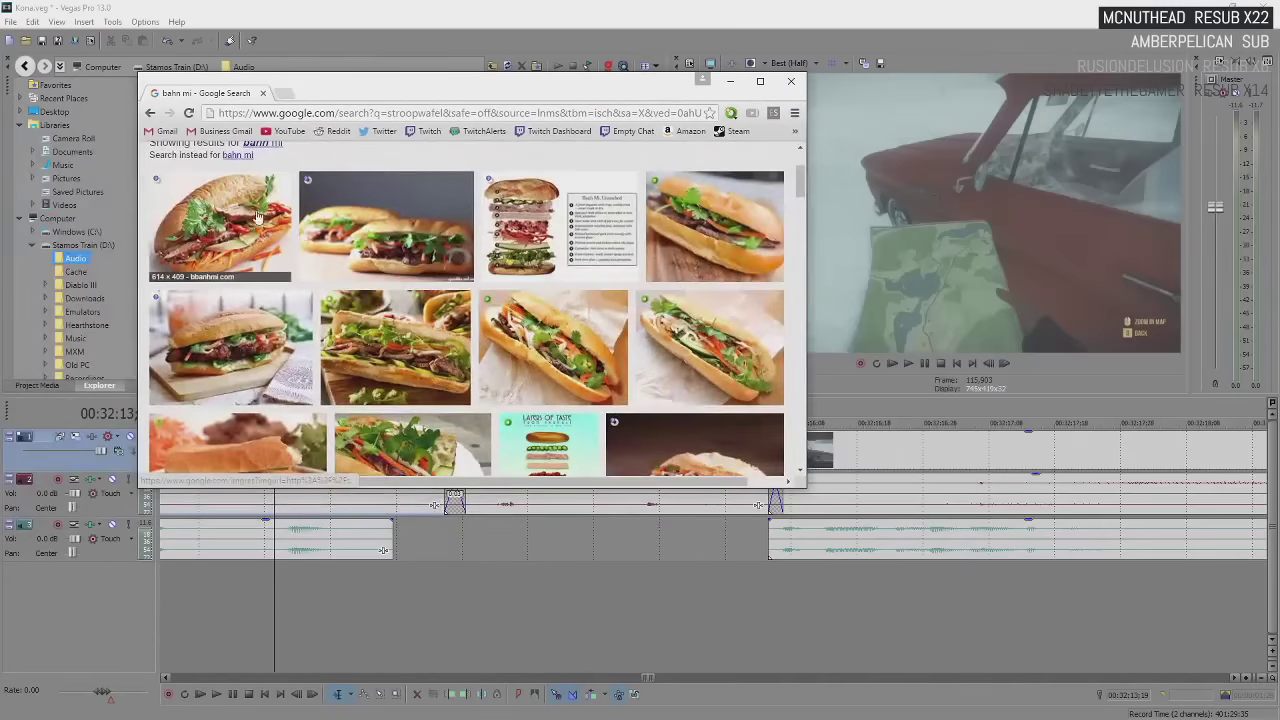
Preview the Lemongrass Pork and Bánh Mì My-Tho images, then open Banh Mi Unstacked full-size
{"action": "left_click", "coordinate": [226, 218]}
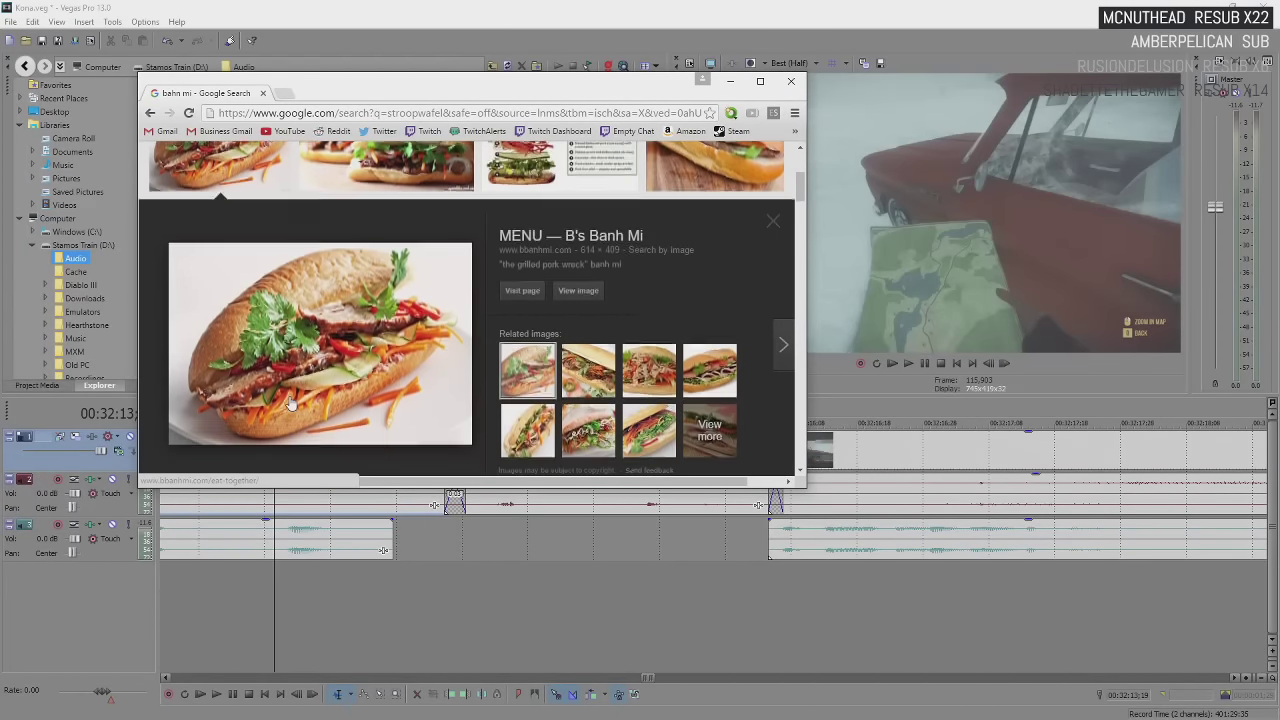
{"action": "scroll", "coordinate": [300, 390], "scroll_direction": "up", "scroll_amount": 3}
{"action": "left_click", "coordinate": [415, 300]}
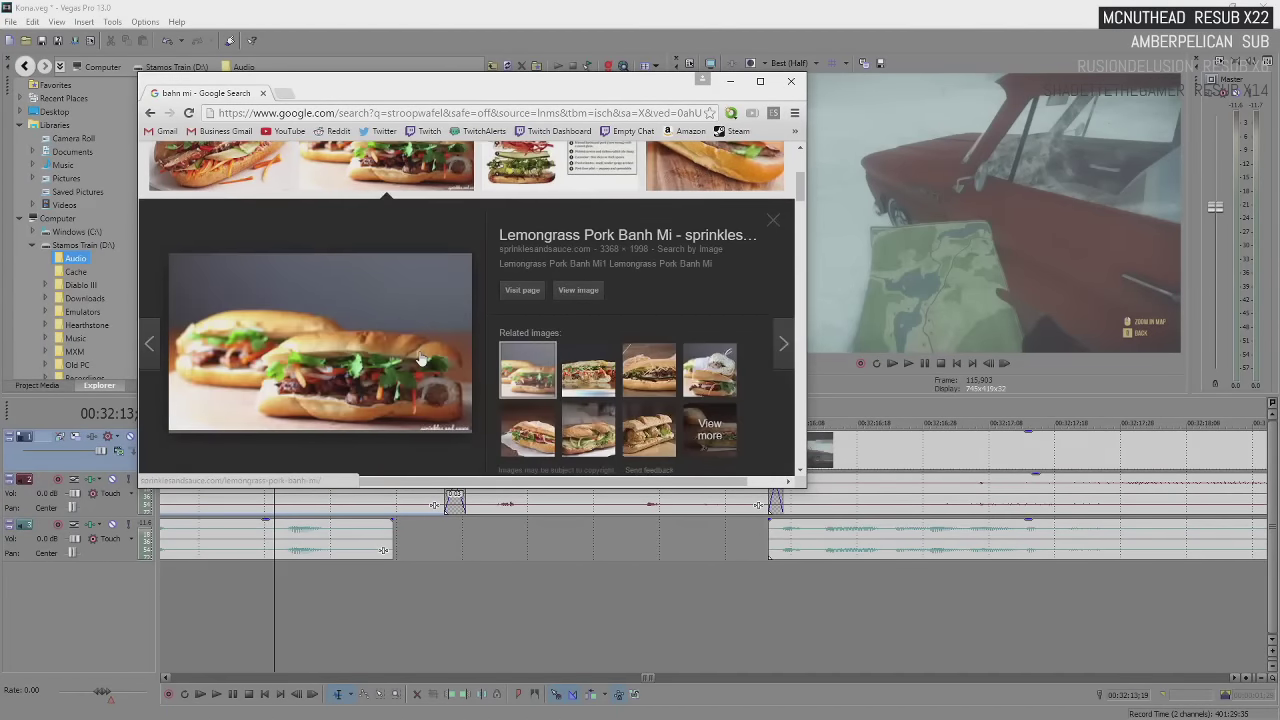
{"action": "scroll", "coordinate": [460, 330], "scroll_direction": "up", "scroll_amount": 3}
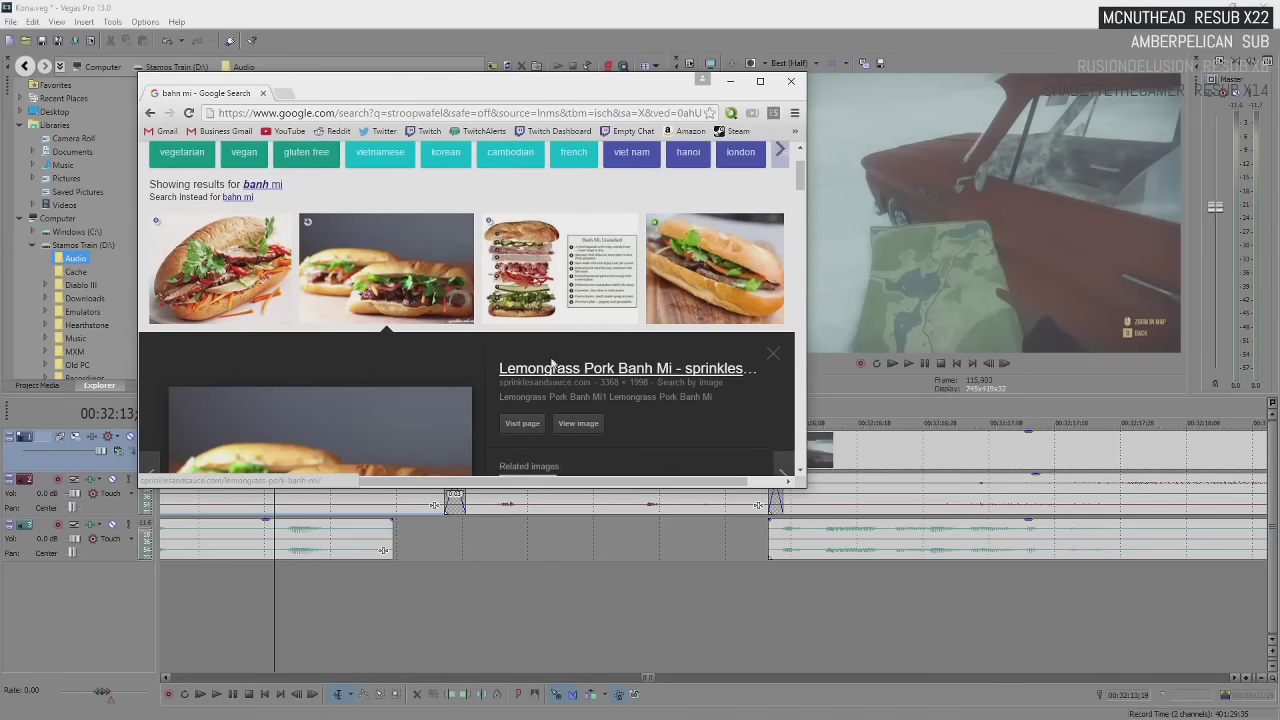
{"action": "left_click", "coordinate": [516, 283]}
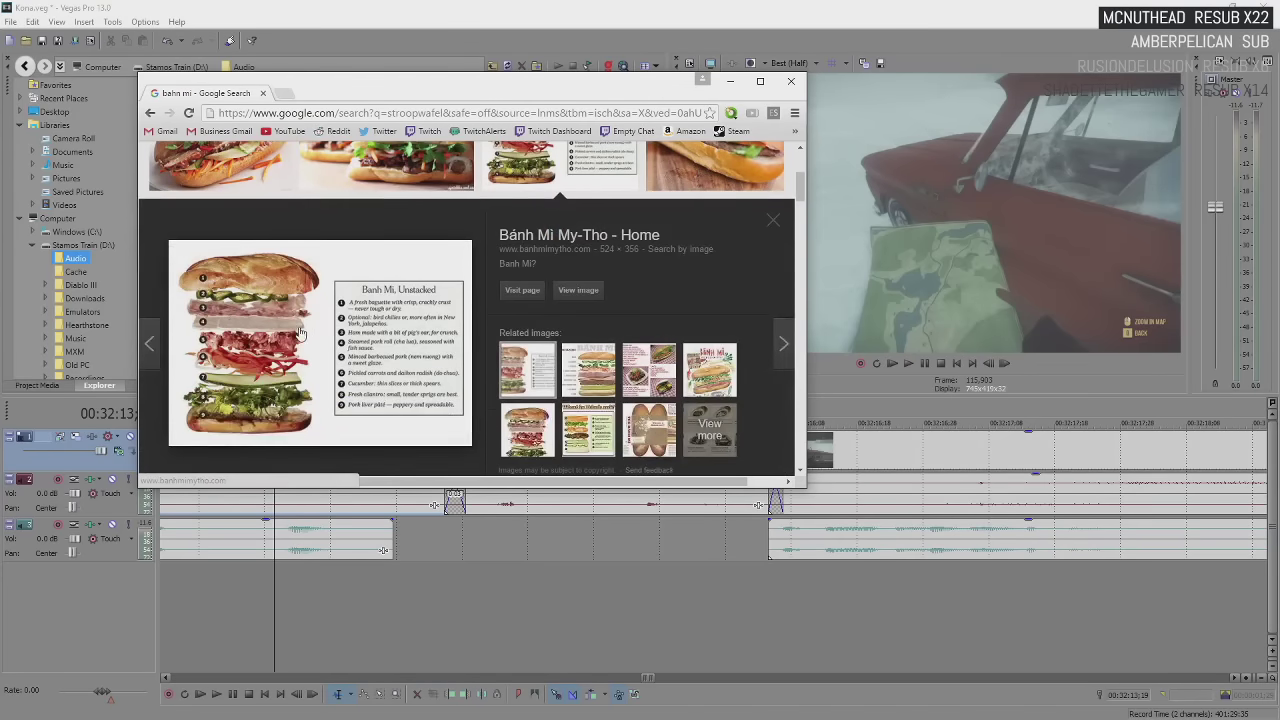
{"action": "left_click", "coordinate": [578, 290]}
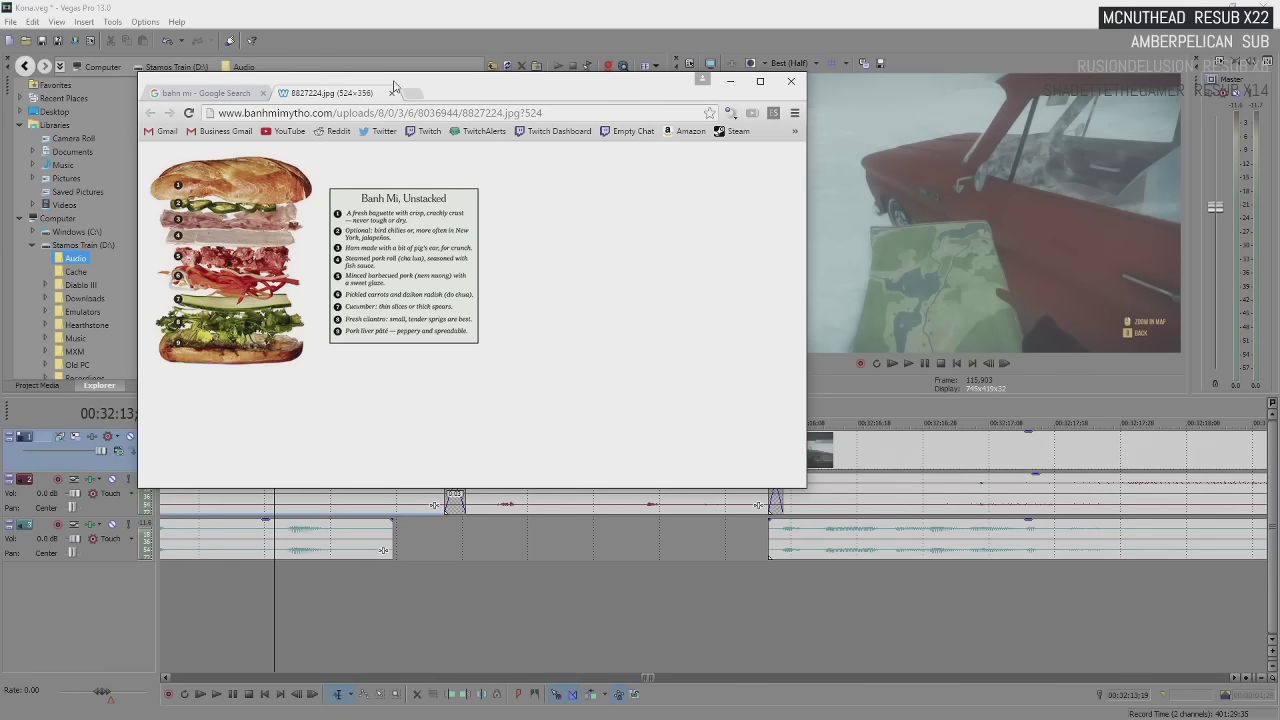
{"action": "left_click_drag", "start_coordinate": [438, 92], "coordinate": [321, 121]}
{"action": "key", "text": "alt+Tab"}
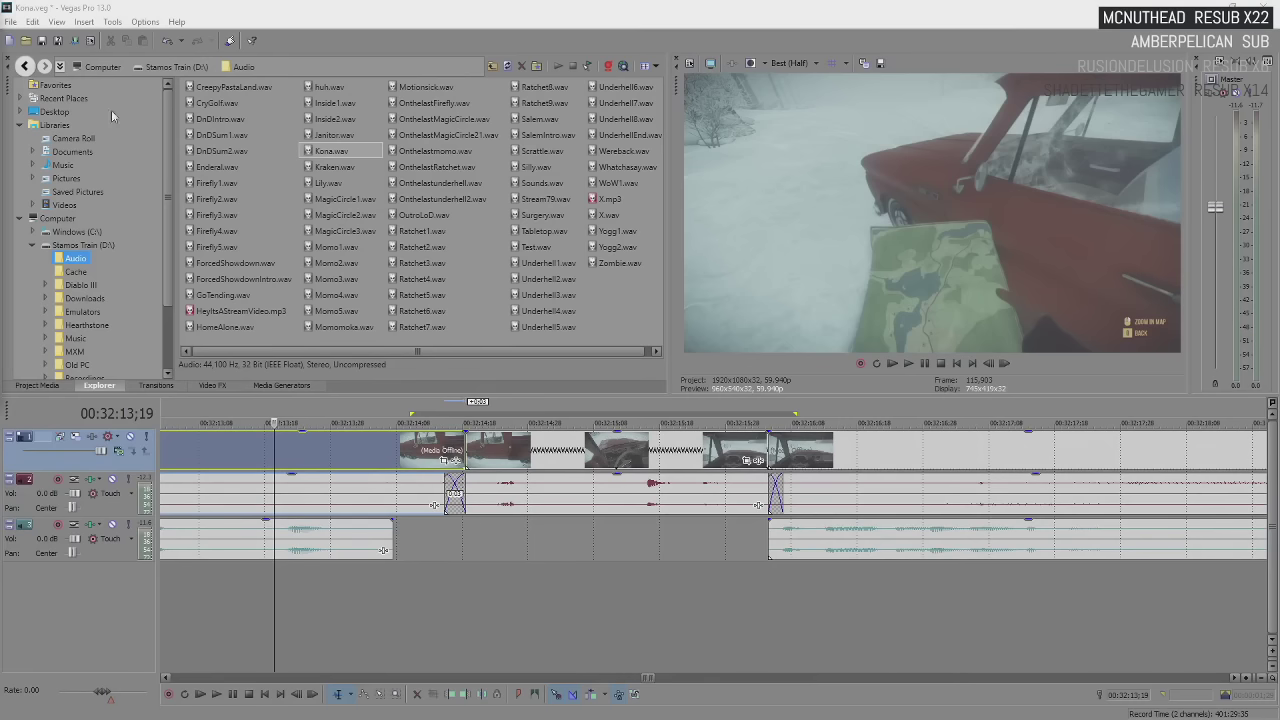
Play past the cut, select the track 3 commentary clip, and stop near 32:25
{"action": "key", "text": "space"}
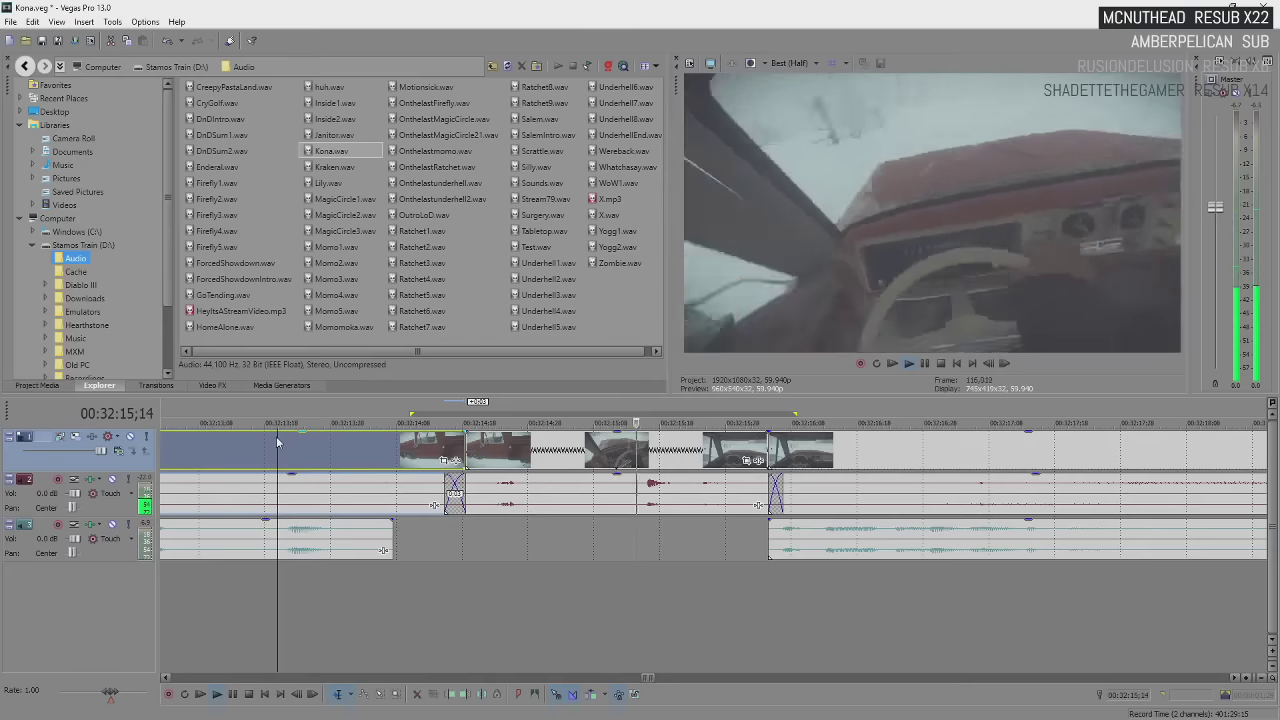
{"action": "scroll", "coordinate": [659, 597], "scroll_direction": "down", "scroll_amount": 3}
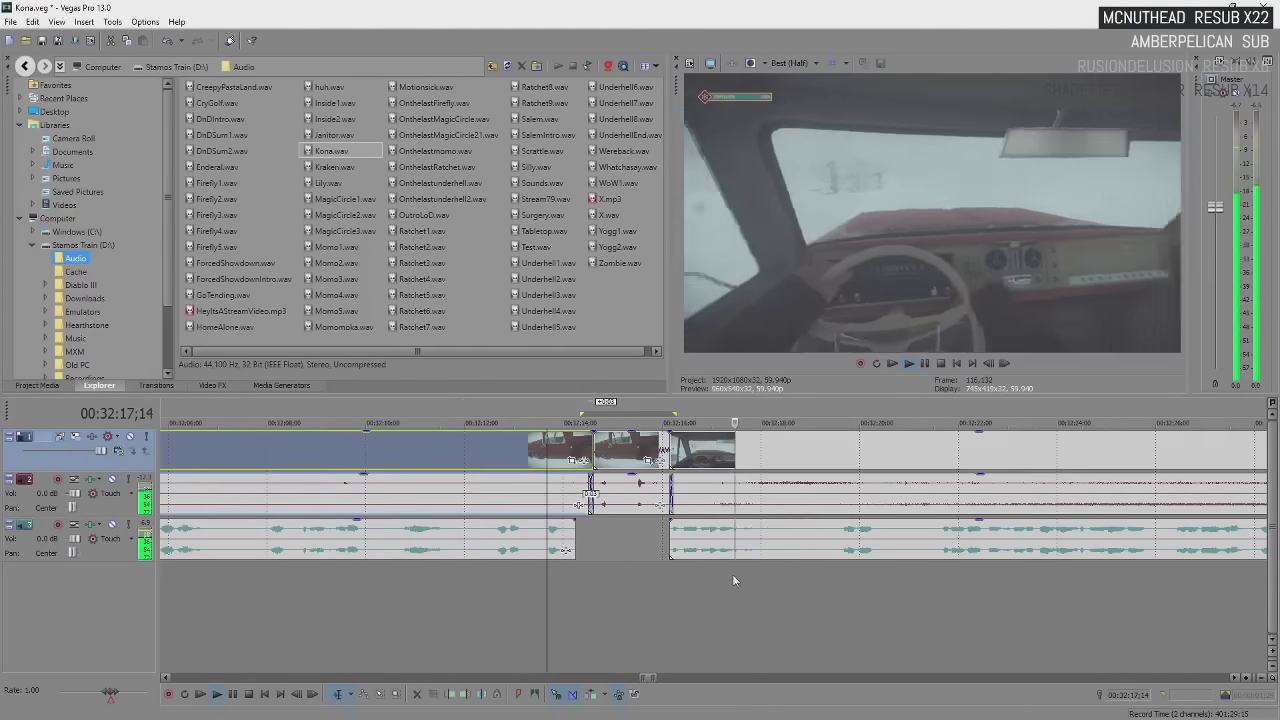
{"action": "scroll", "coordinate": [733, 578], "scroll_direction": "down", "scroll_amount": 3}
{"action": "scroll", "coordinate": [733, 579], "scroll_direction": "down", "scroll_amount": 2}
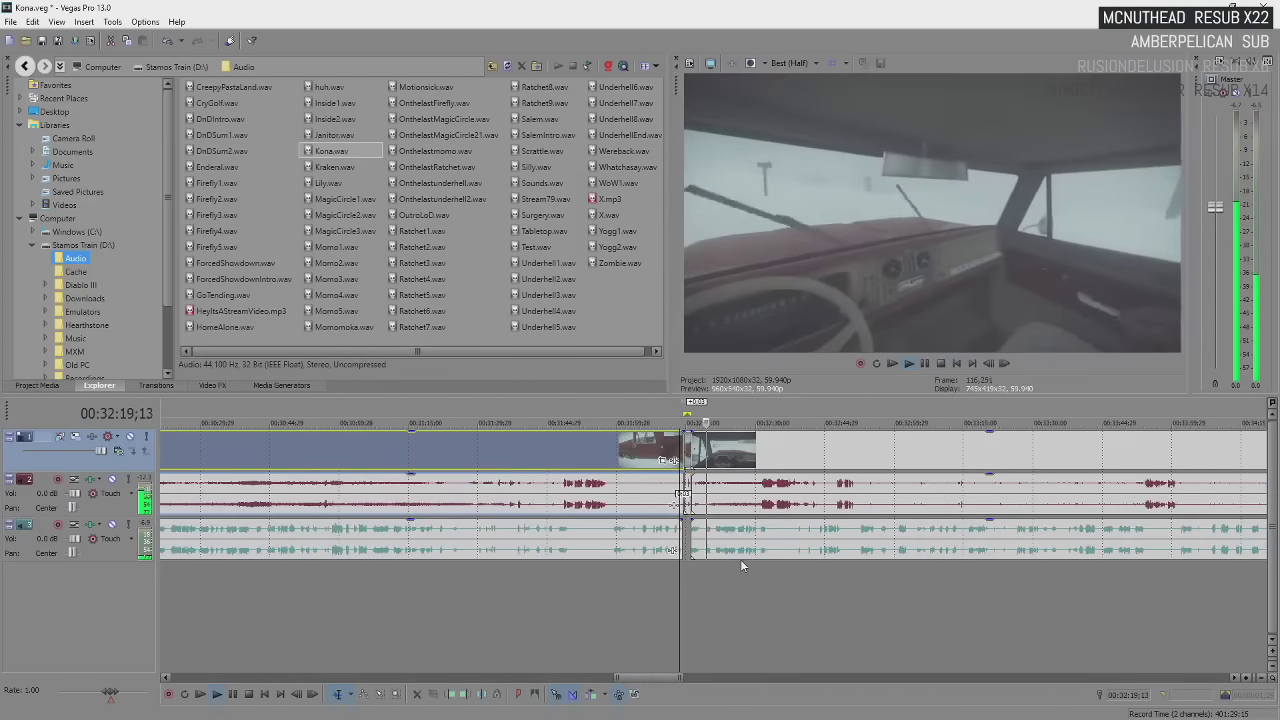
{"action": "left_click", "coordinate": [792, 537]}
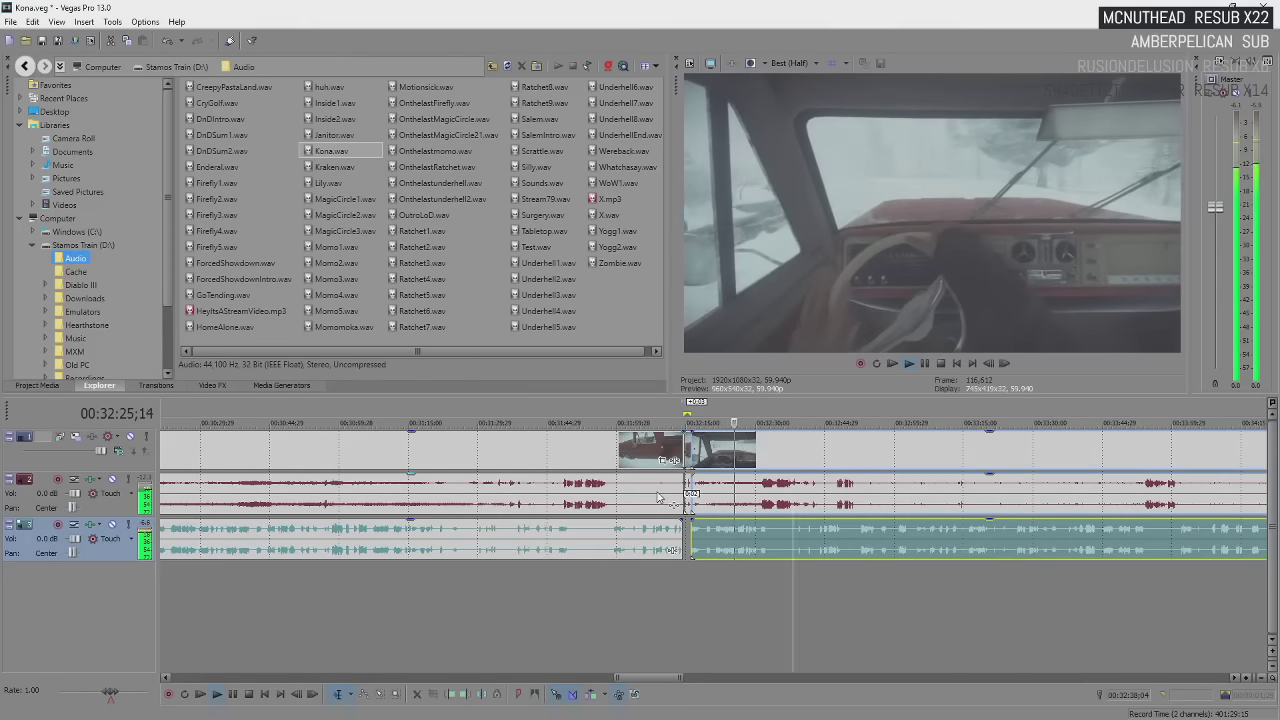
{"action": "key", "text": "space"}
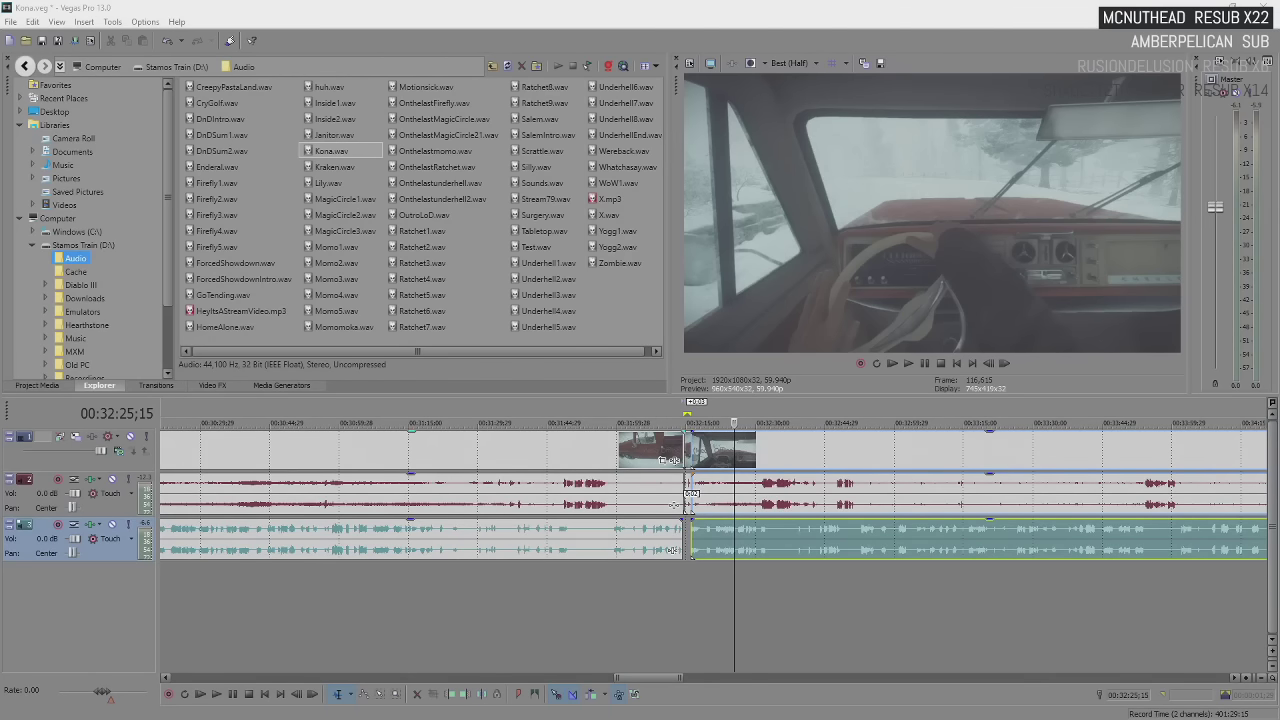
{"action": "key", "text": "alt+Tab"}
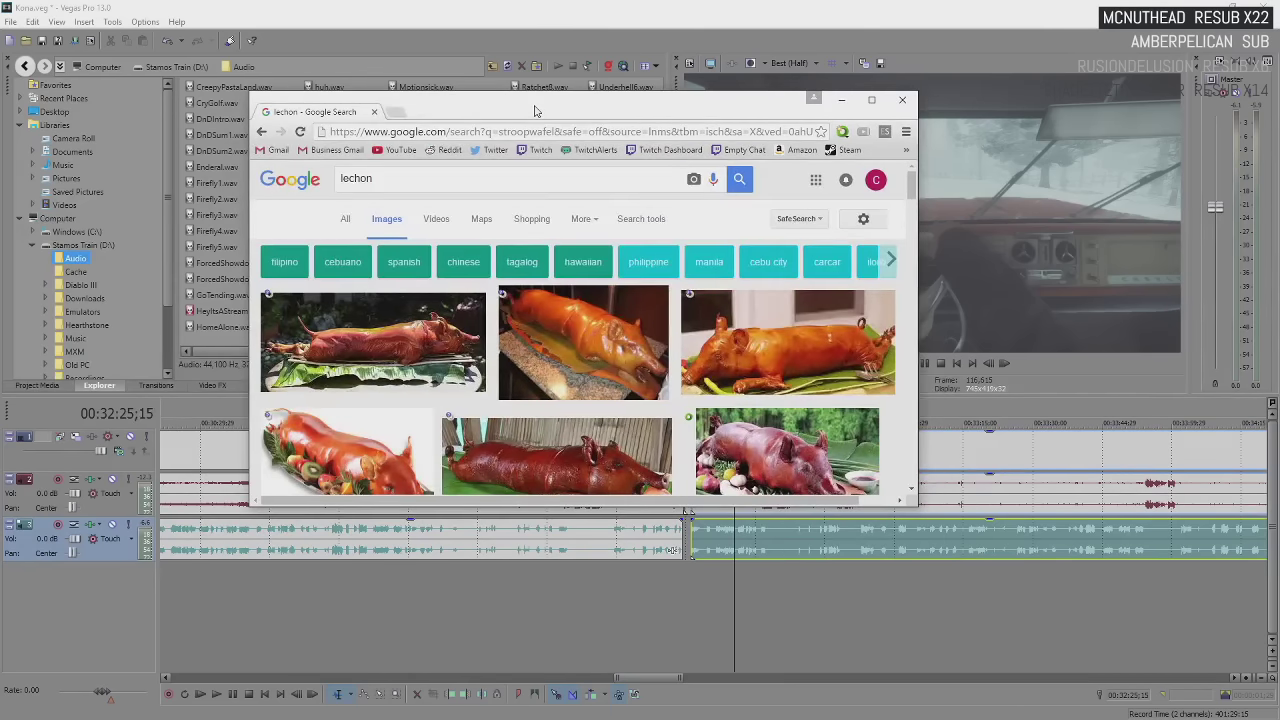
{"action": "scroll", "coordinate": [679, 267], "scroll_direction": "down", "scroll_amount": 1}
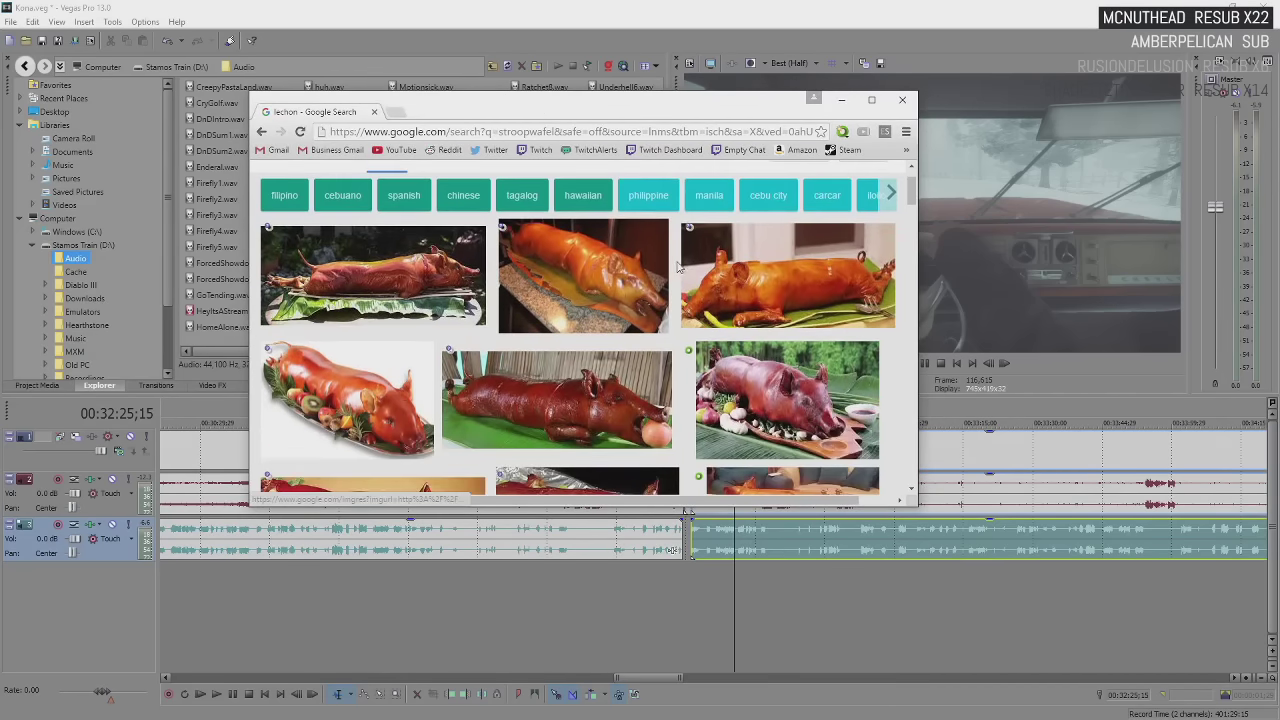
{"action": "scroll", "coordinate": [660, 330], "scroll_direction": "down", "scroll_amount": 2}
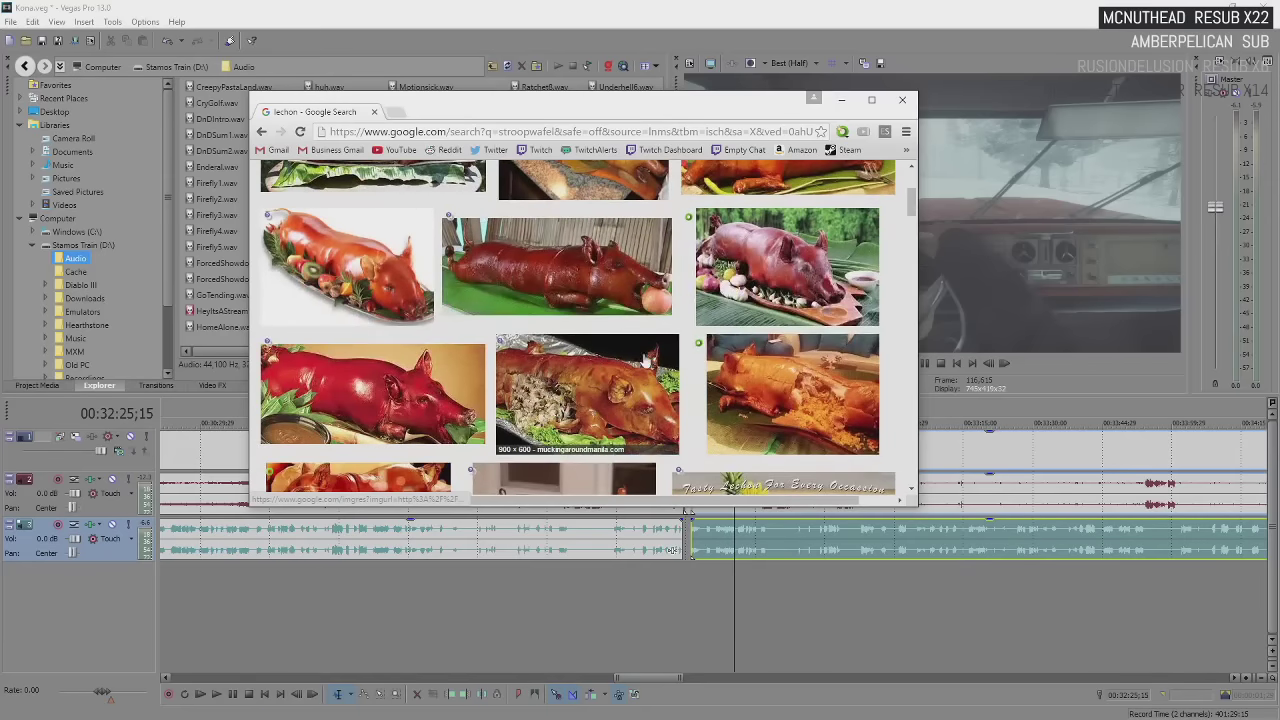
{"action": "scroll", "coordinate": [641, 358], "scroll_direction": "up", "scroll_amount": 3}
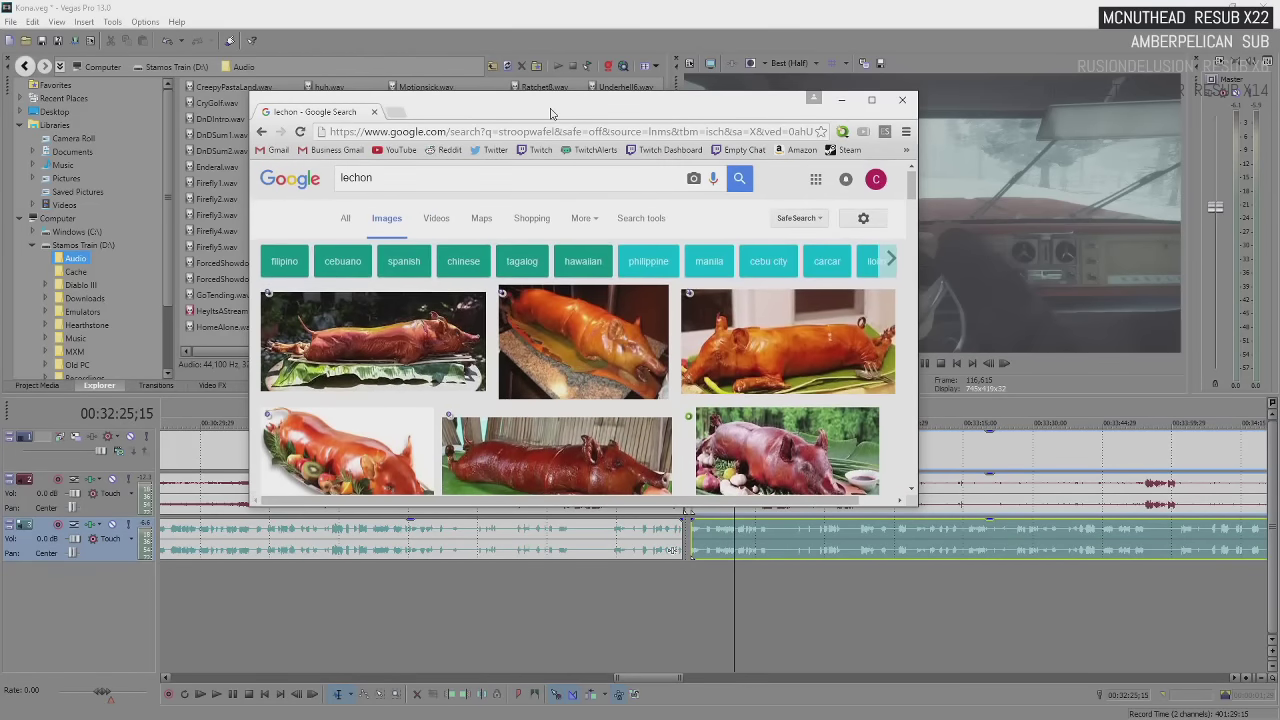
Scroll through the lechon image results, then click back into the Vegas Pro window
{"action": "key", "text": "alt+Tab"}
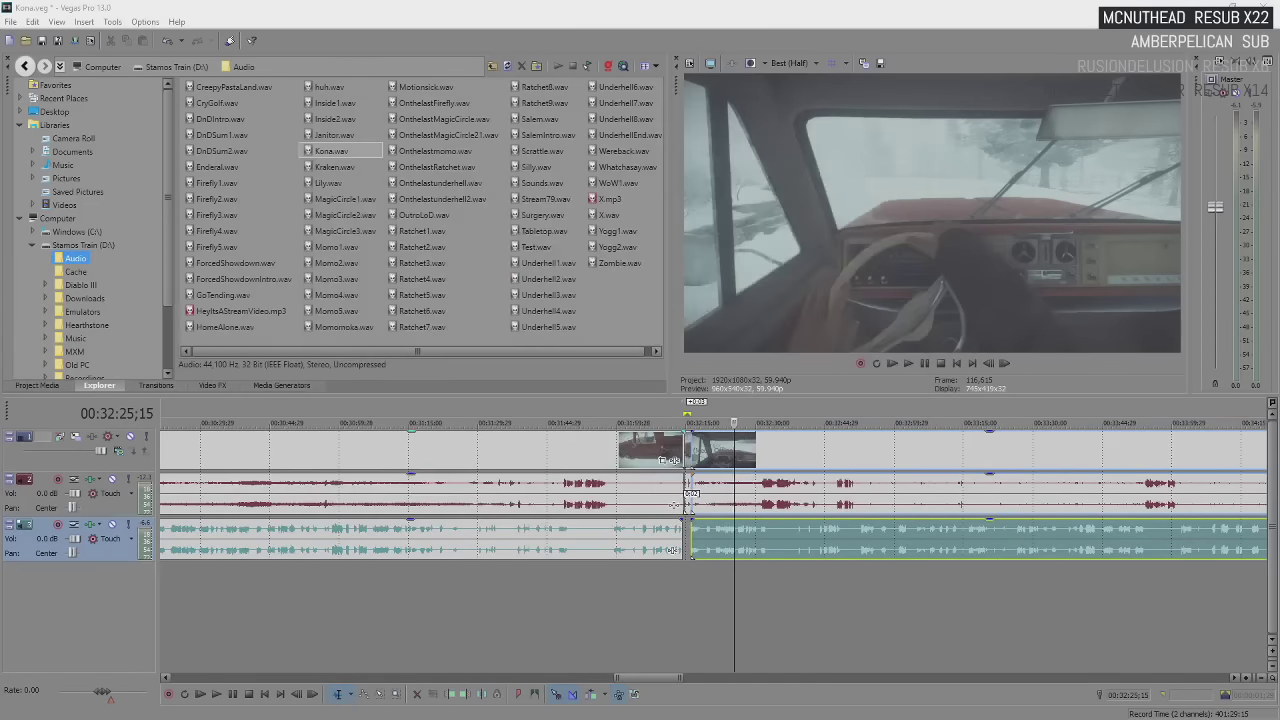
{"action": "key", "text": "alt+Tab"}
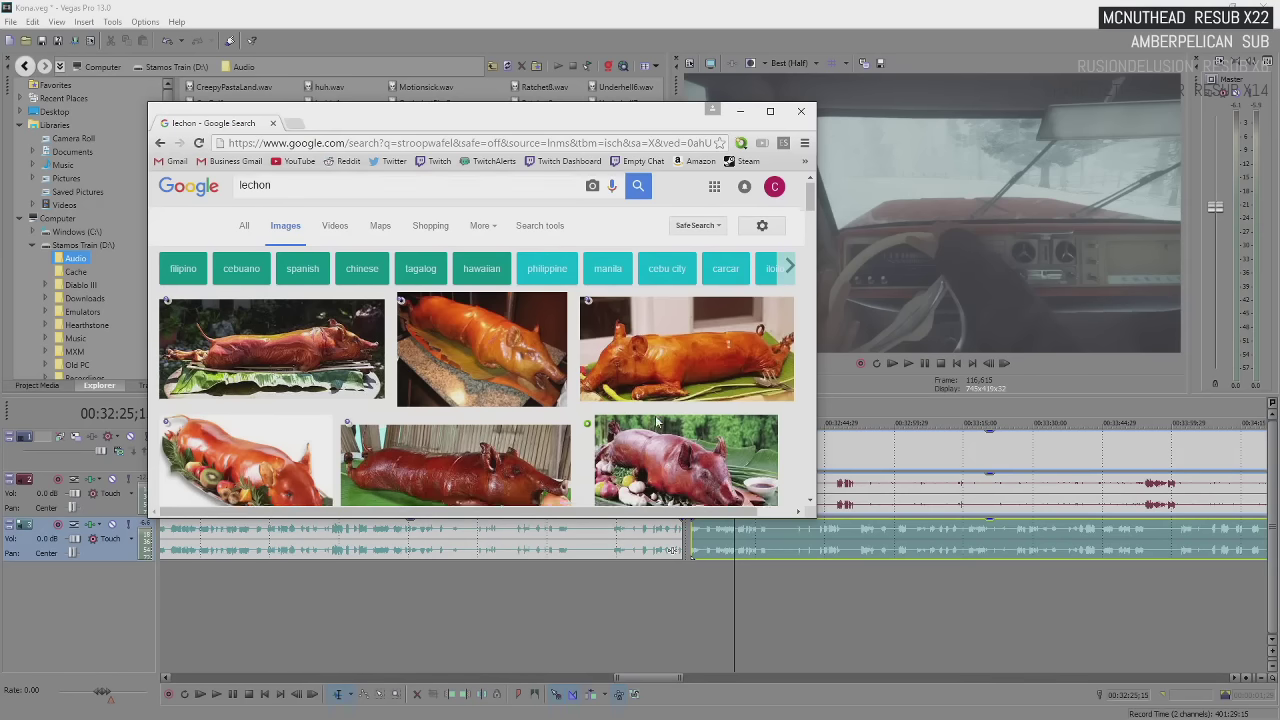
{"action": "scroll", "coordinate": [753, 383], "scroll_direction": "down", "scroll_amount": 1}
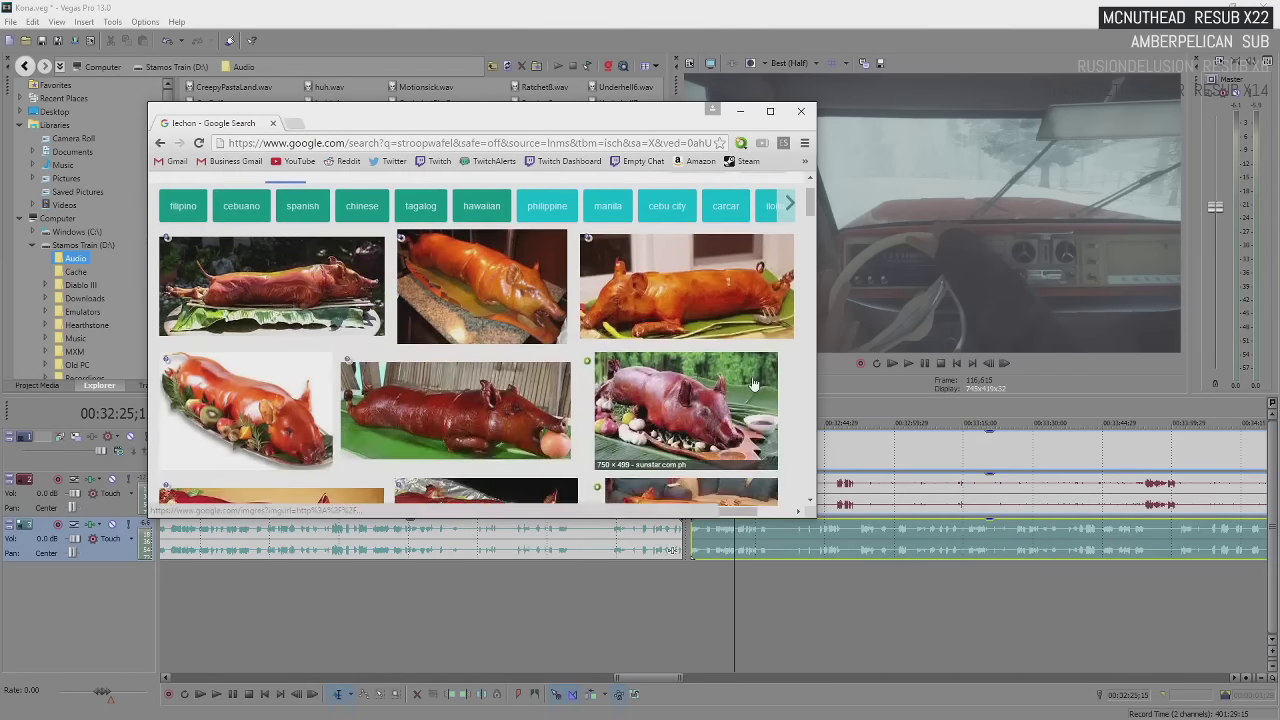
{"action": "scroll", "coordinate": [754, 383], "scroll_direction": "up", "scroll_amount": 10}
{"action": "left_click", "coordinate": [680, 530]}
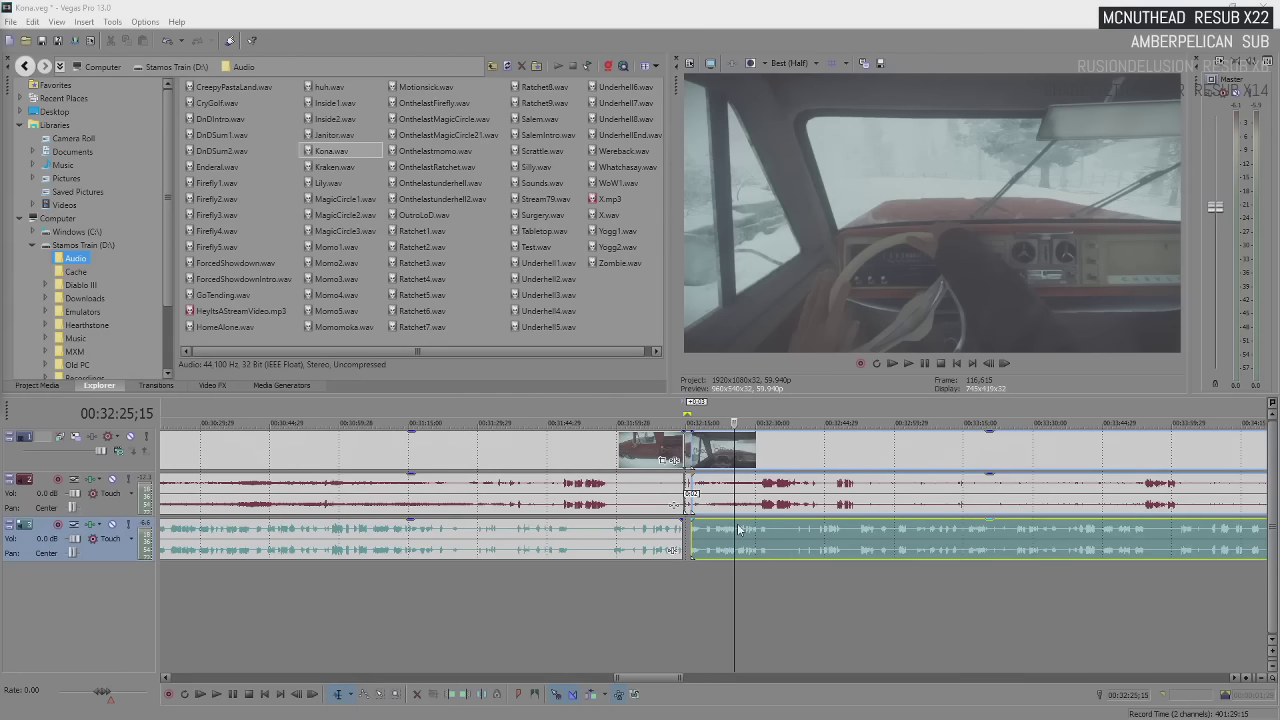
{"action": "scroll", "coordinate": [738, 530], "scroll_direction": "up", "scroll_amount": 5}
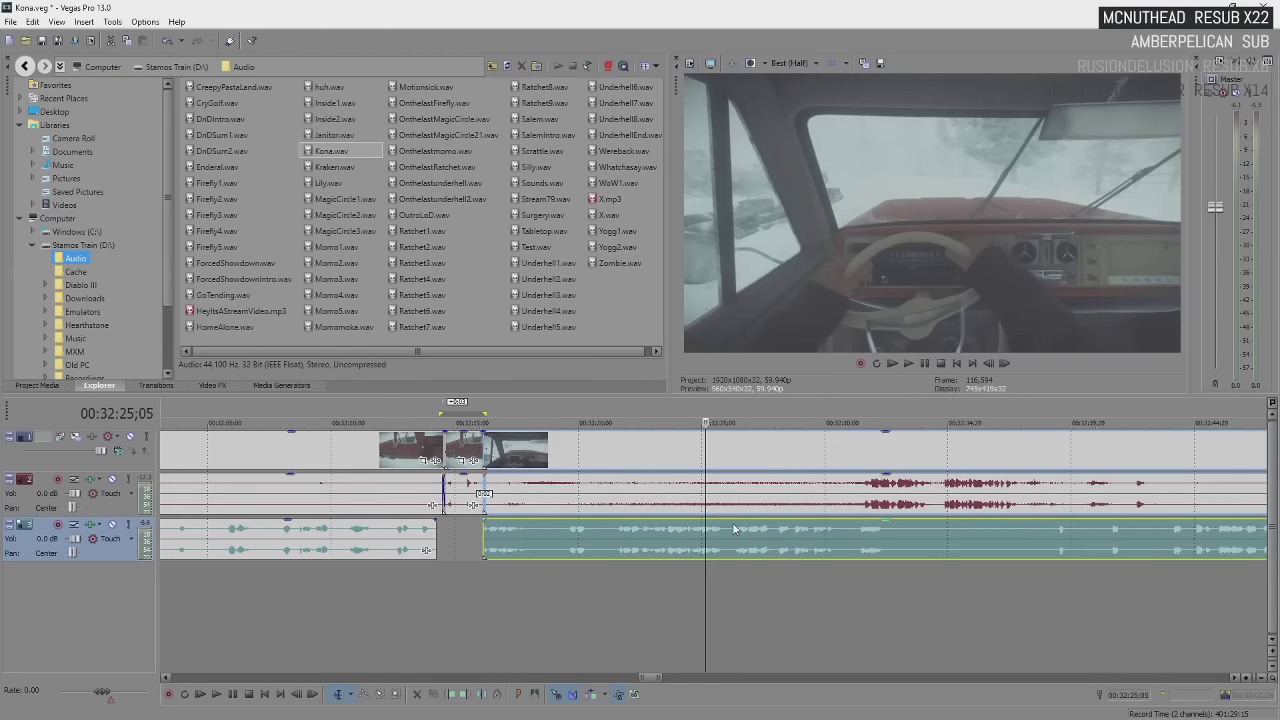
Play the timeline, then replay the gameplay from 00:32:30;29
{"action": "key", "text": "space"}
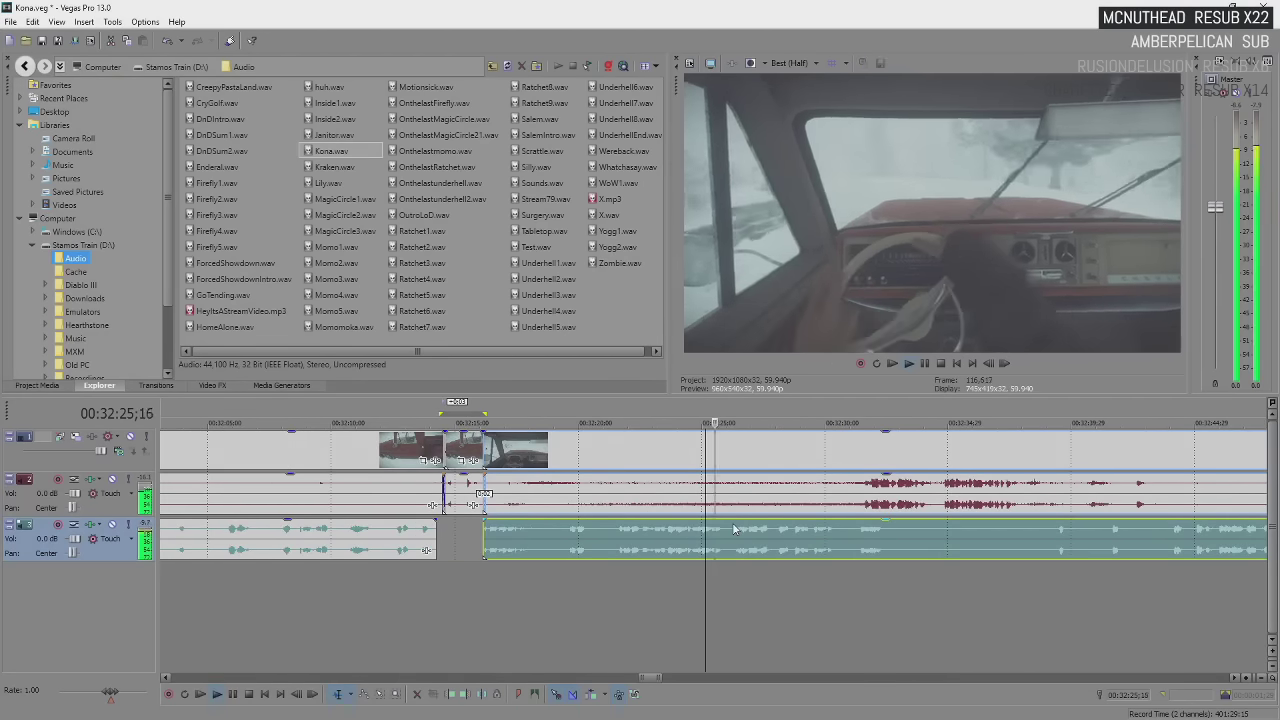
{"action": "scroll", "coordinate": [700, 555], "scroll_direction": "down", "scroll_amount": 3}
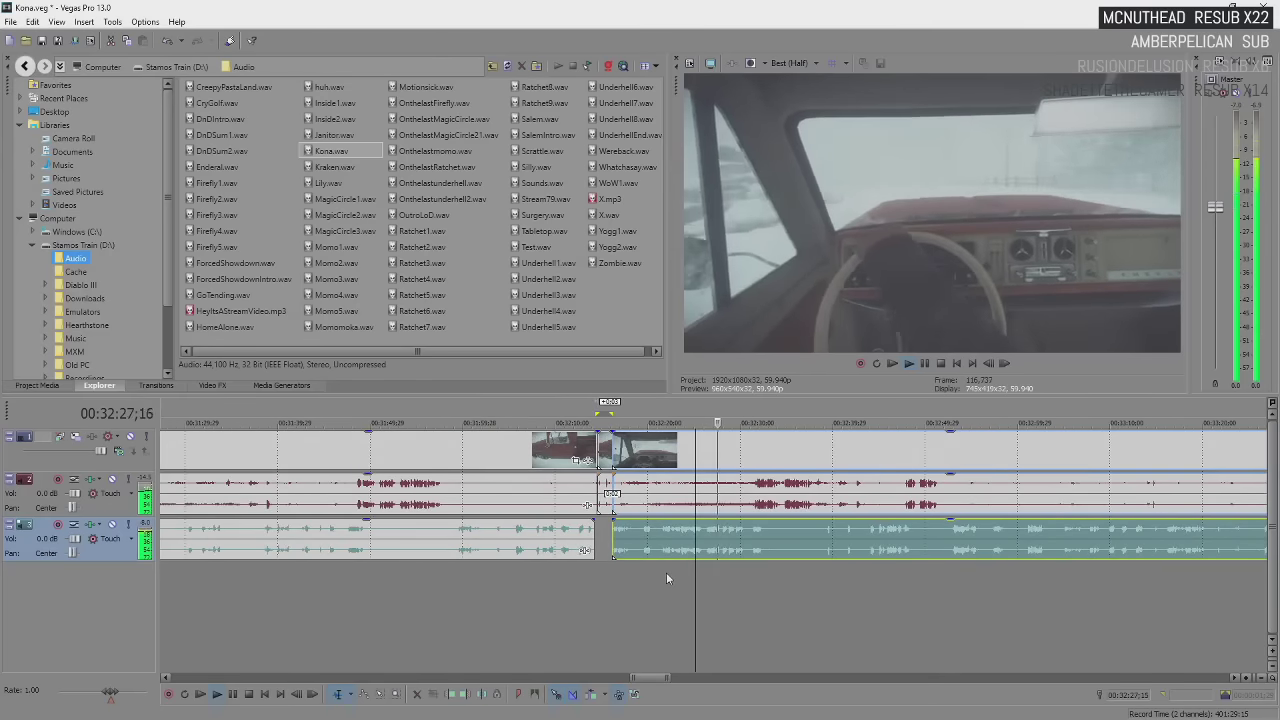
{"action": "scroll", "coordinate": [667, 578], "scroll_direction": "down", "scroll_amount": 5}
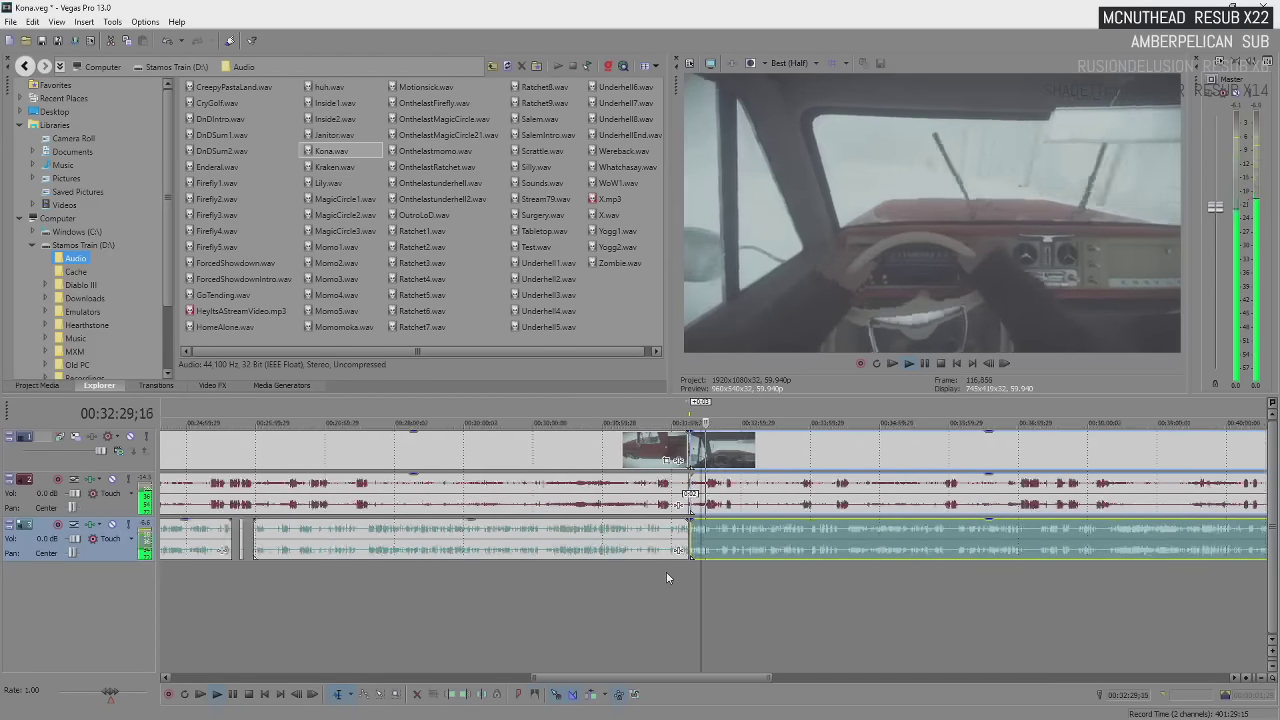
{"action": "scroll", "coordinate": [700, 560], "scroll_direction": "up", "scroll_amount": 2}
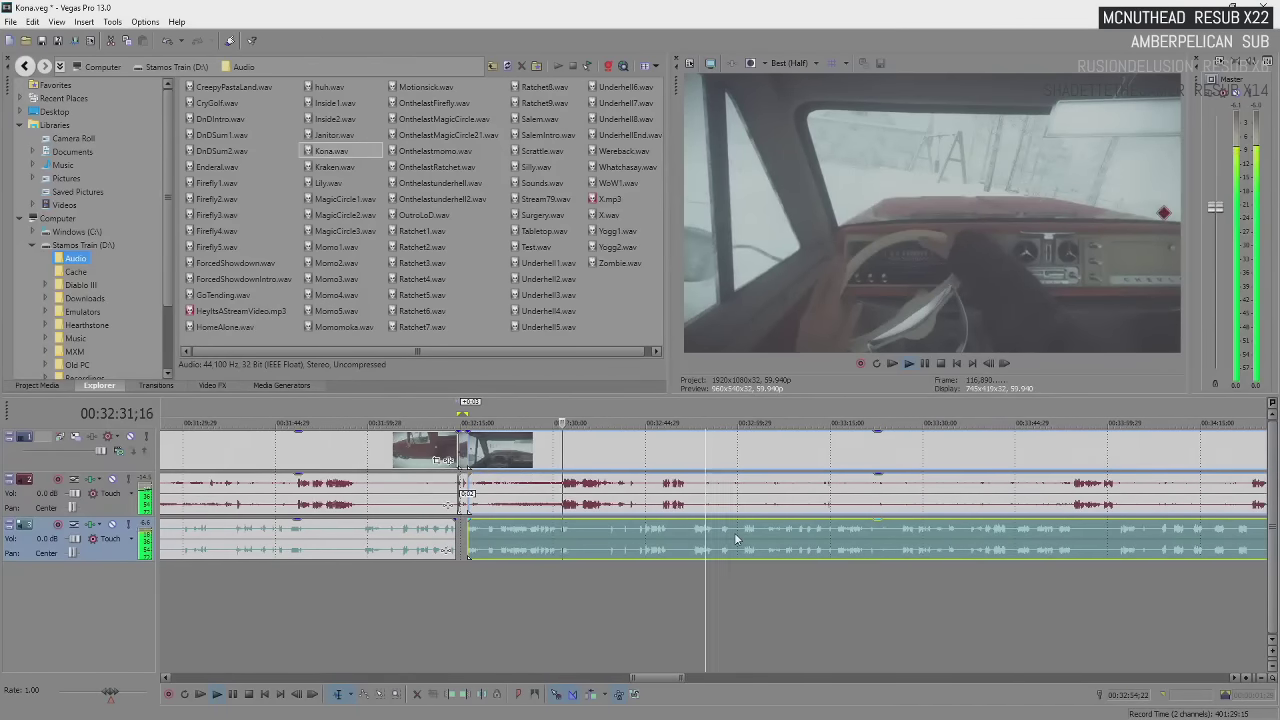
{"action": "scroll", "coordinate": [700, 550], "scroll_direction": "up", "scroll_amount": 2}
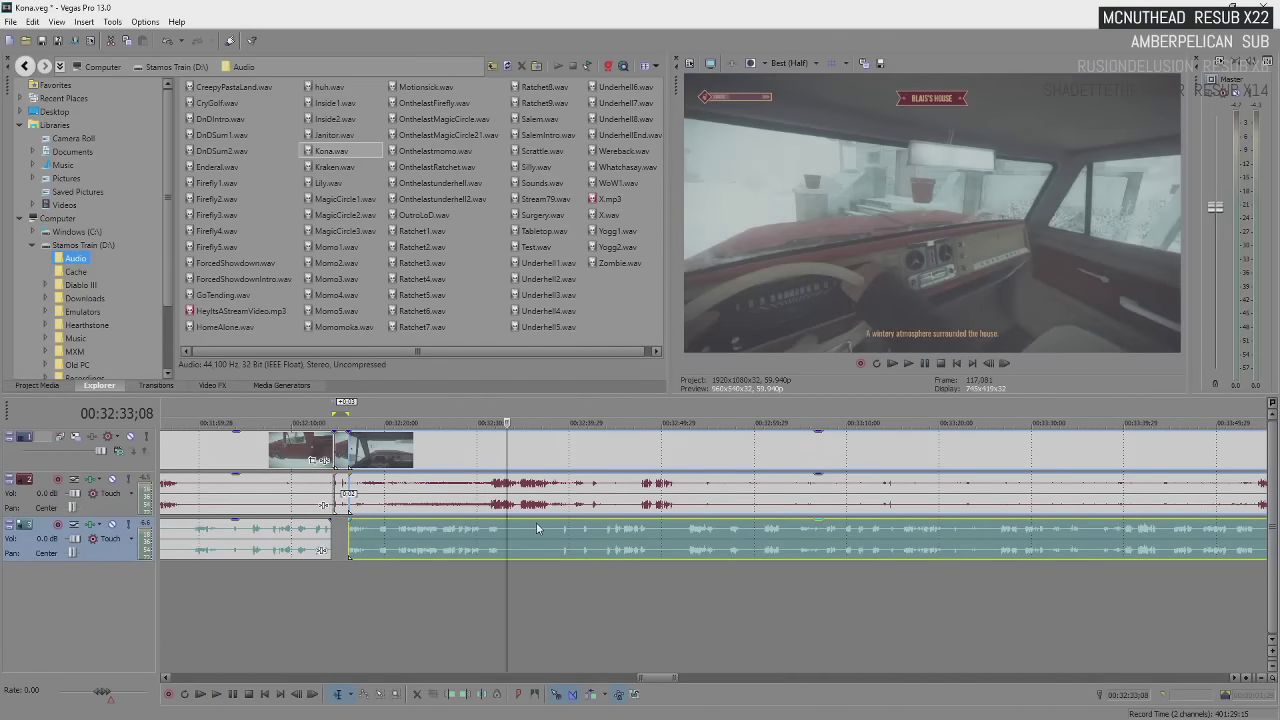
{"action": "scroll", "coordinate": [536, 528], "scroll_direction": "up", "scroll_amount": 1}
{"action": "left_click", "coordinate": [650, 548]}
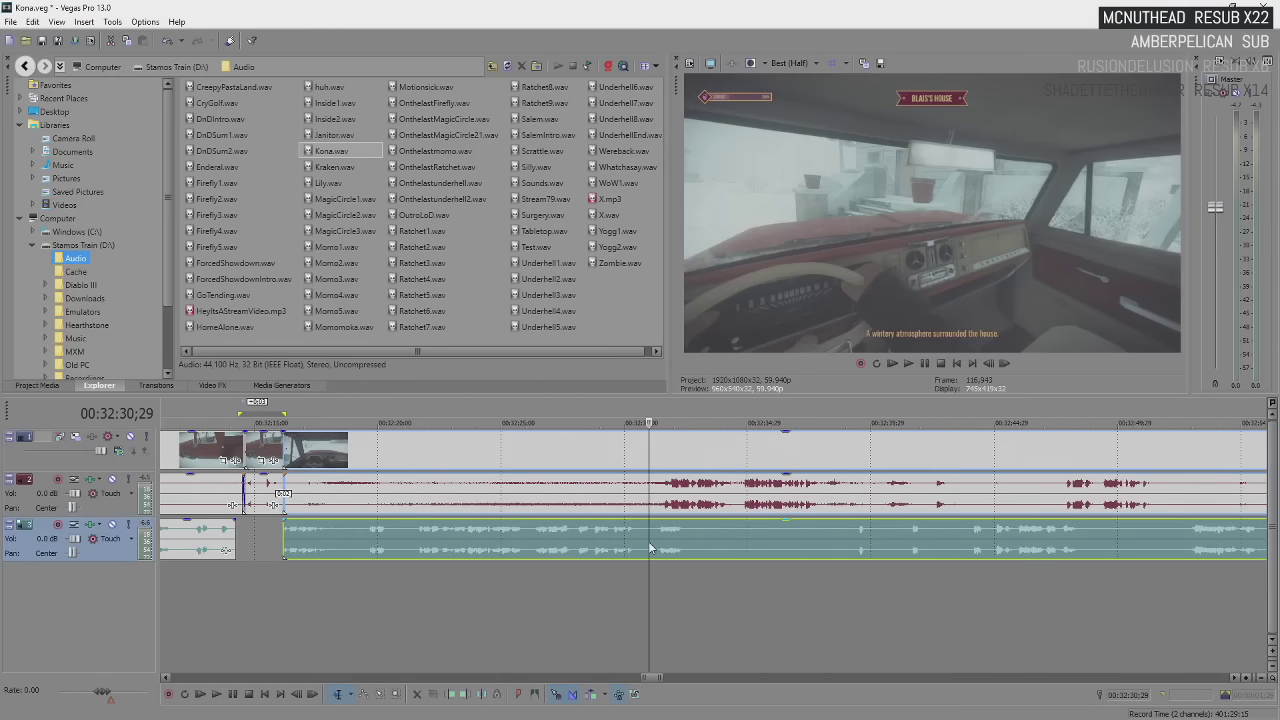
{"action": "key", "text": "space"}
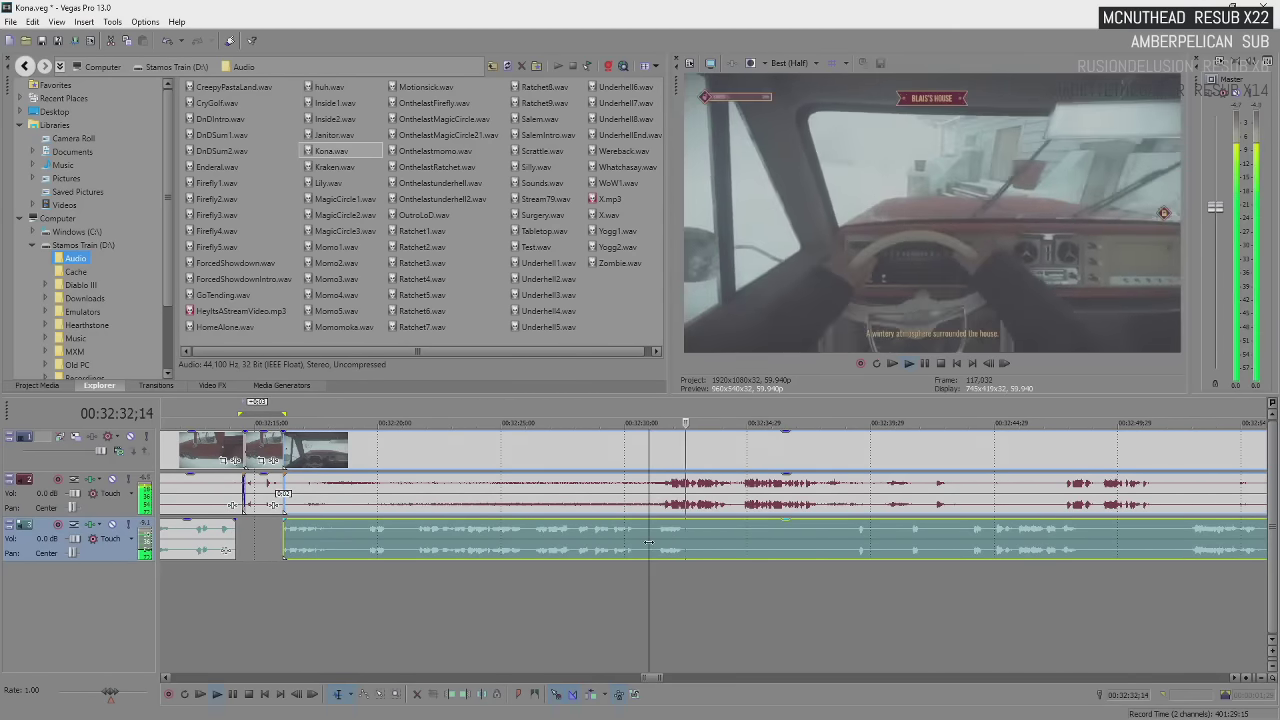
{"action": "key", "text": "space"}
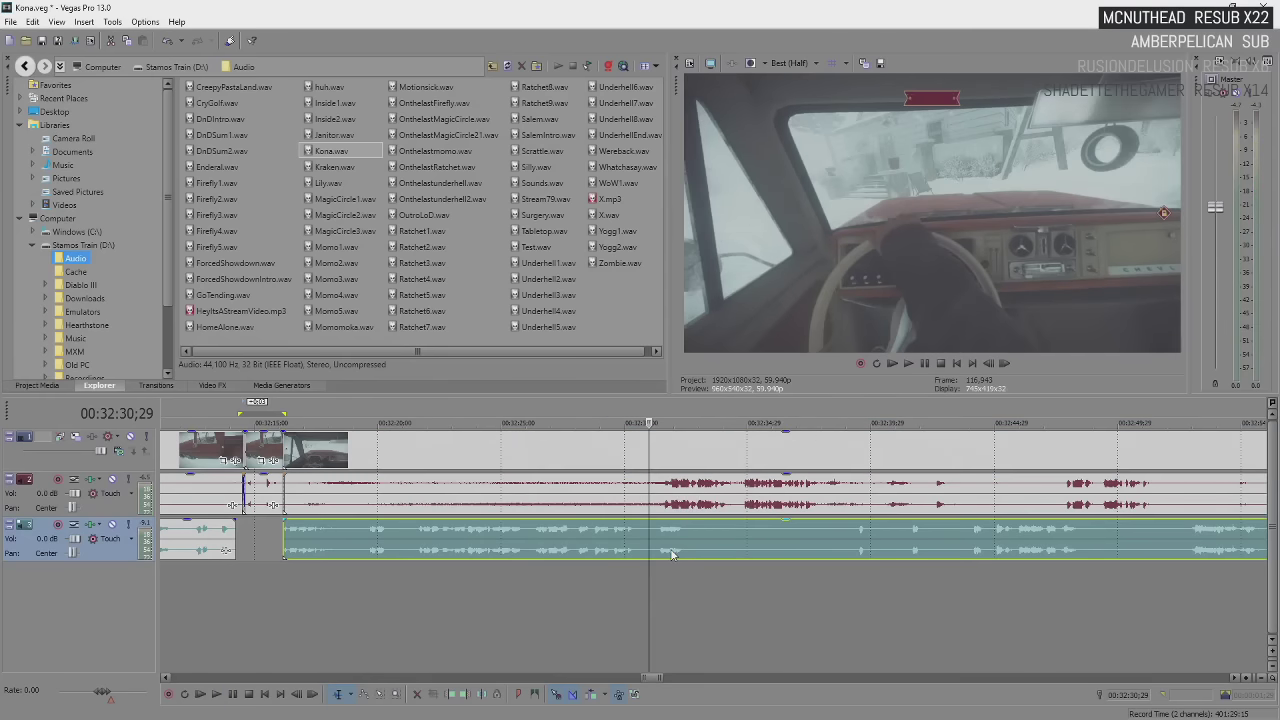
Split the commentary clip at the cursor, trim its start later, and preview further along
{"action": "key", "text": "s"}
{"action": "left_click_drag", "start_coordinate": [650, 540], "coordinate": [838, 543]}
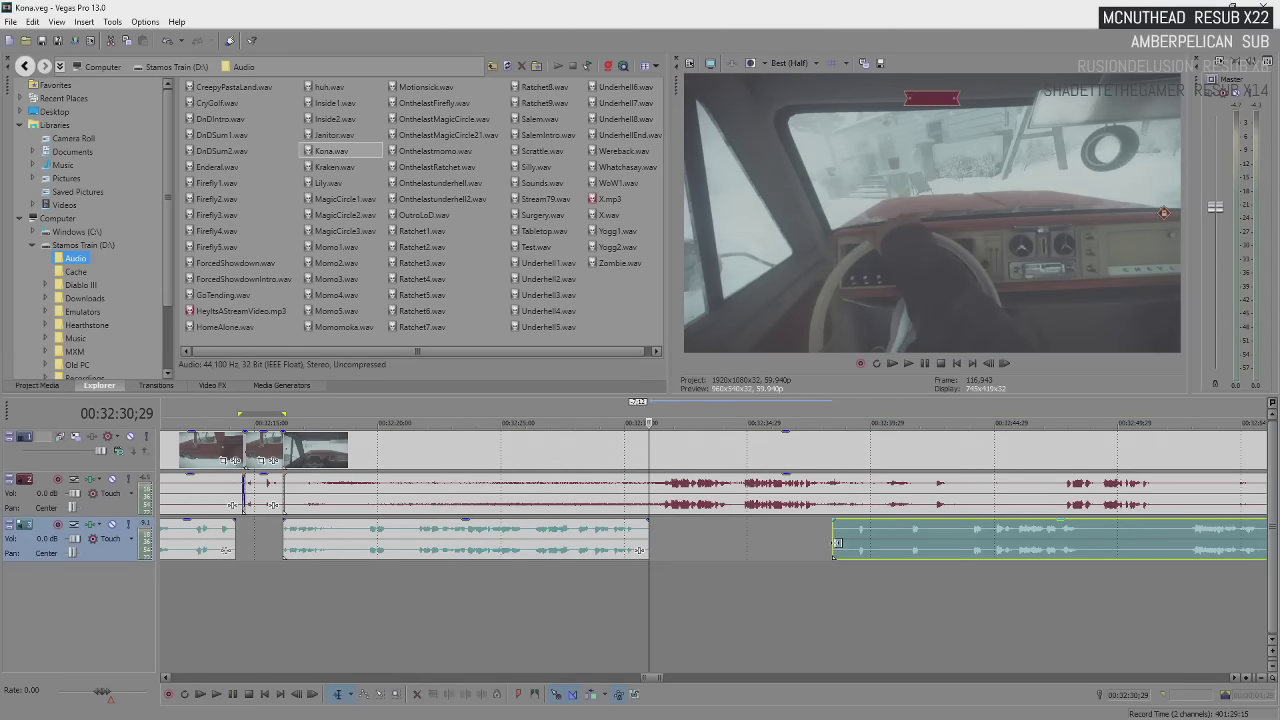
{"action": "left_click", "coordinate": [660, 485]}
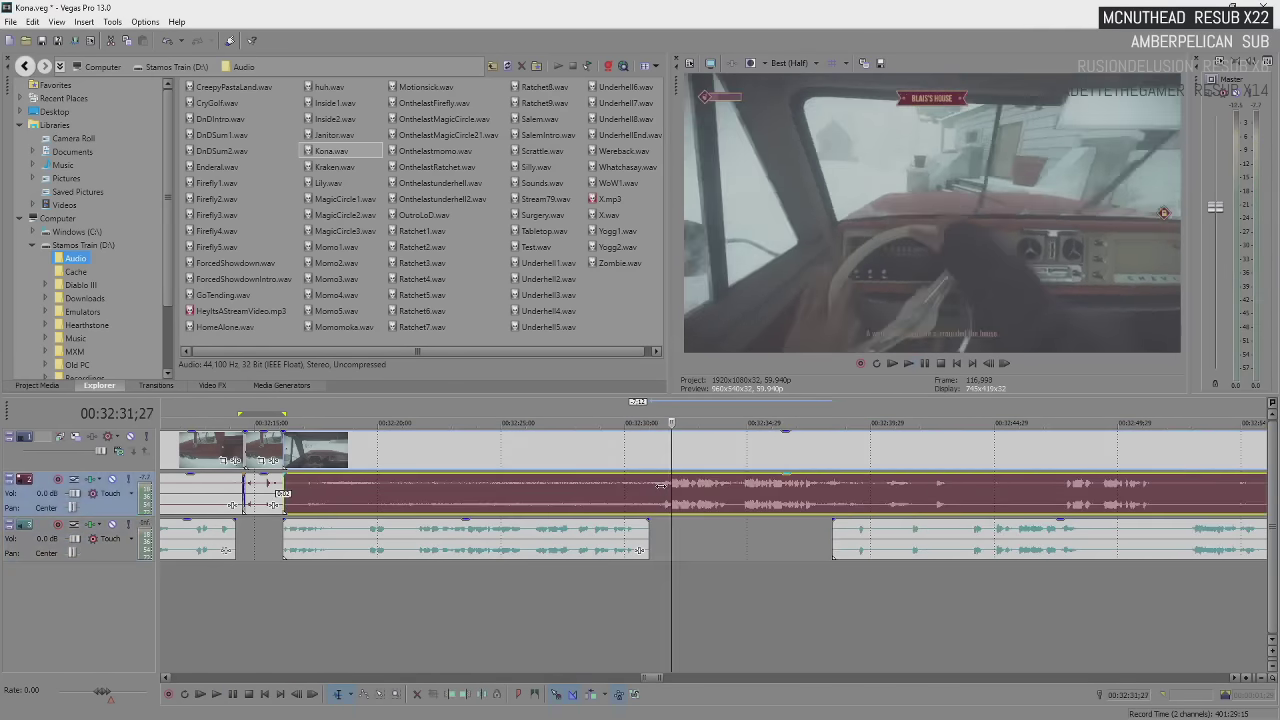
{"action": "scroll", "coordinate": [660, 485], "scroll_direction": "up", "scroll_amount": 5}
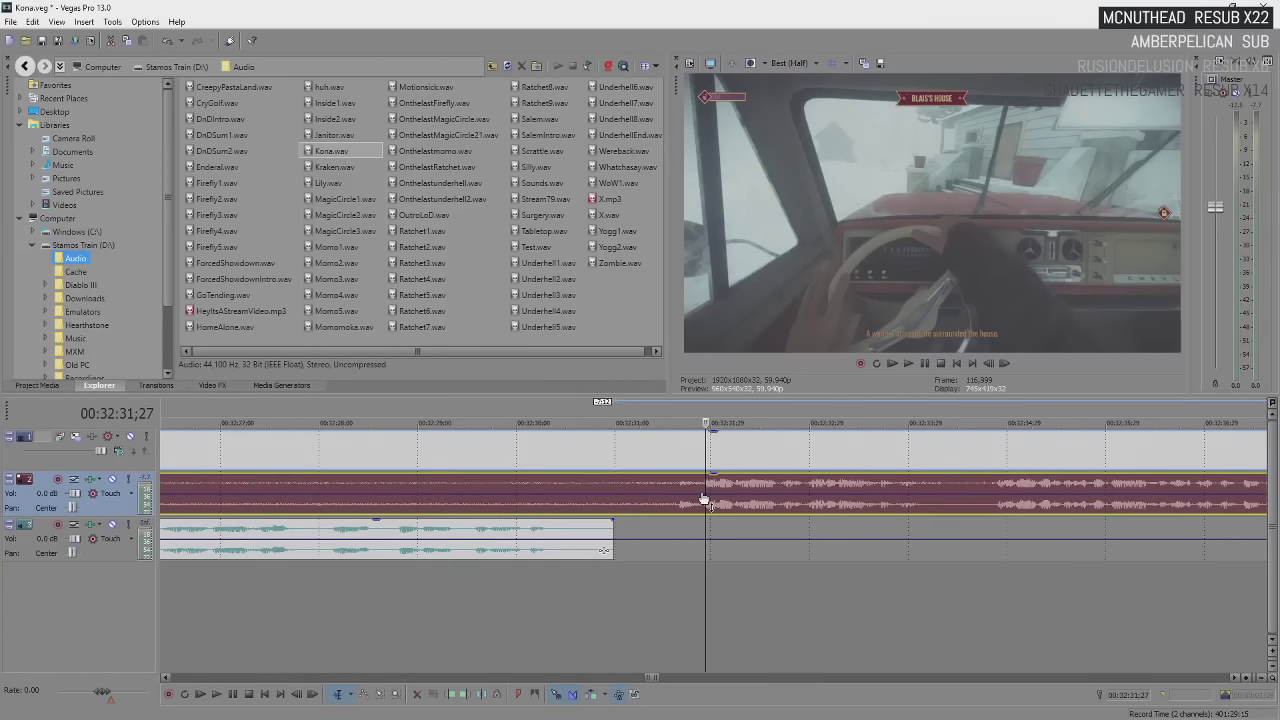
{"action": "left_click", "coordinate": [706, 500]}
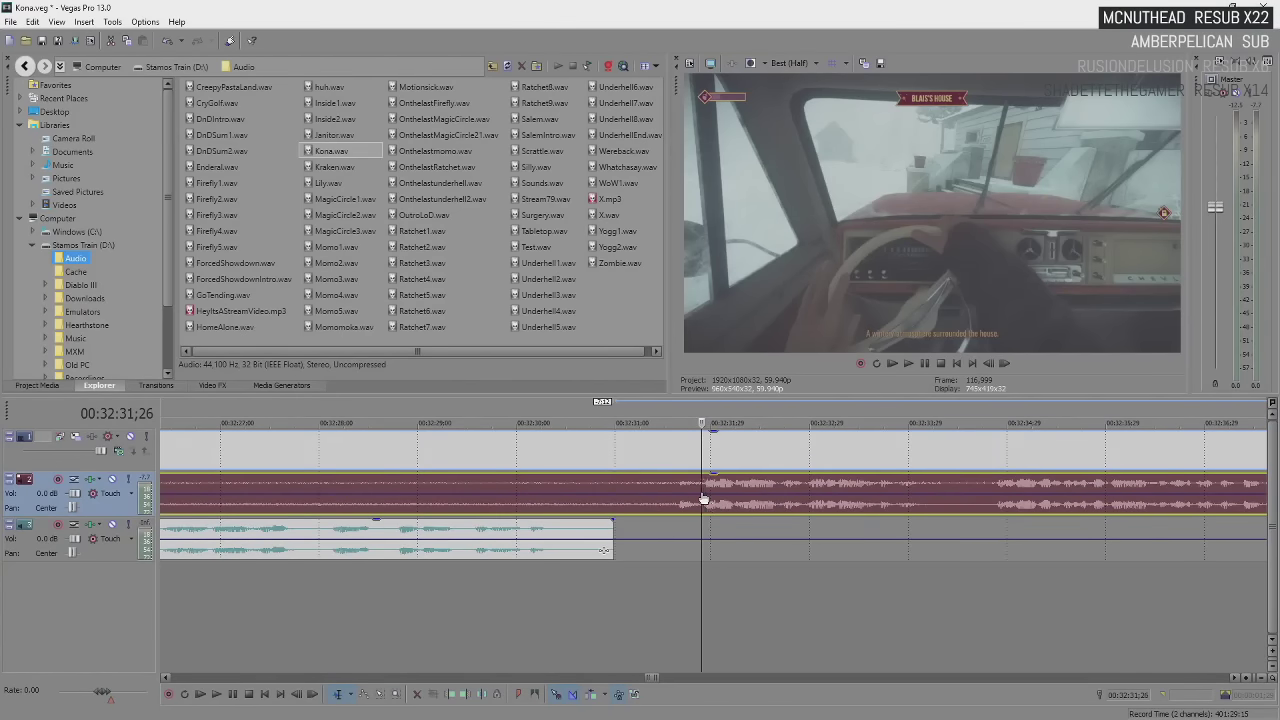
{"action": "left_click", "coordinate": [994, 492]}
{"action": "key", "text": "space"}
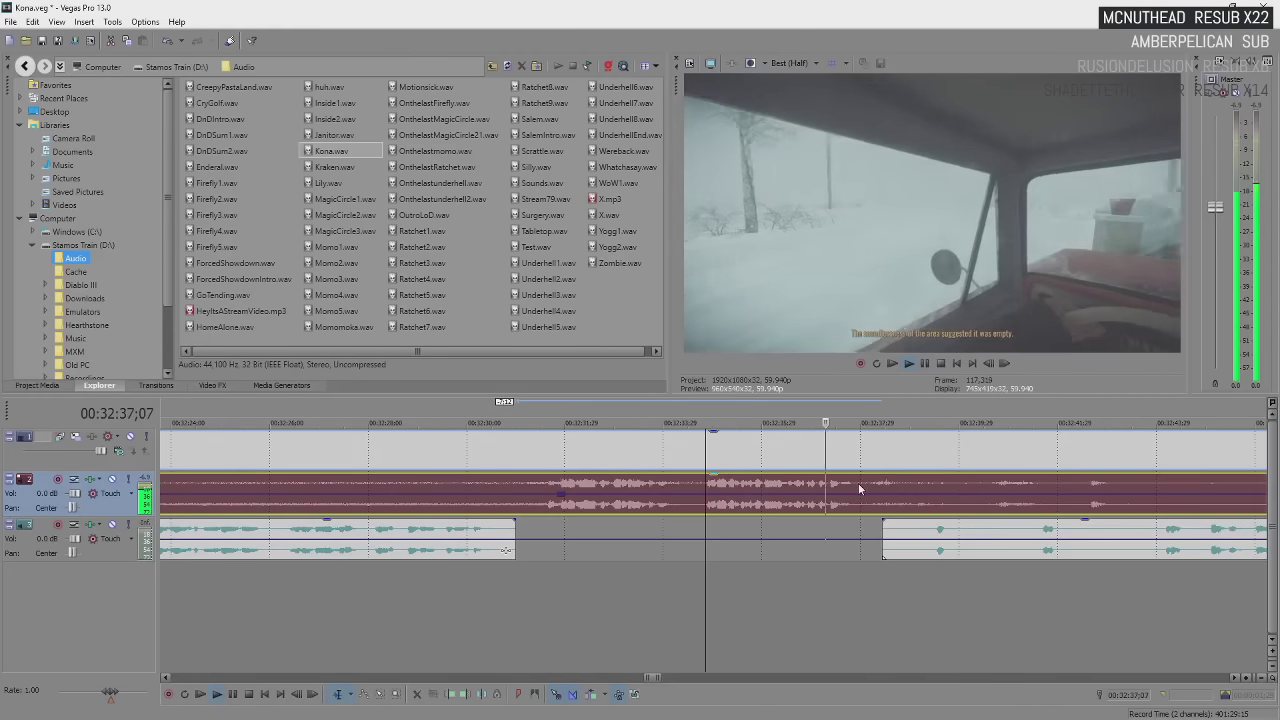
{"action": "key", "text": "Return"}
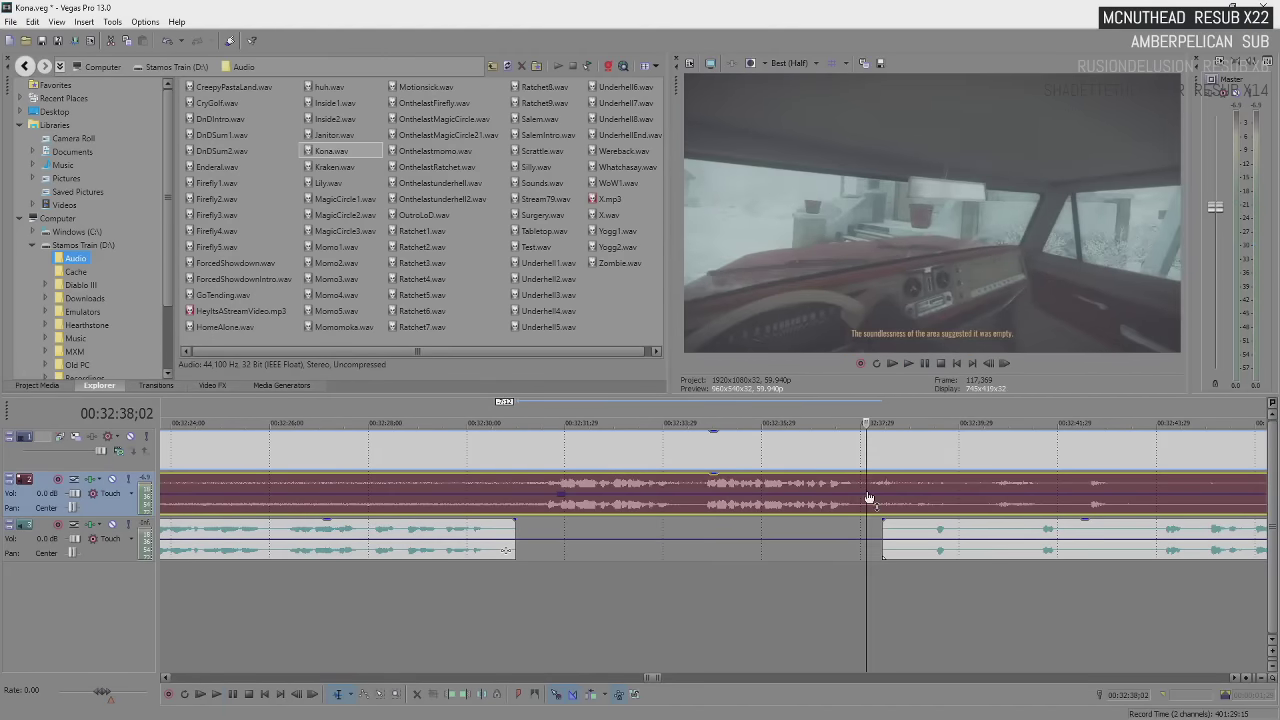
{"action": "key", "text": "Left"}
{"action": "key", "text": "Left"}
{"action": "key", "text": "Left"}
{"action": "key", "text": "Left"}
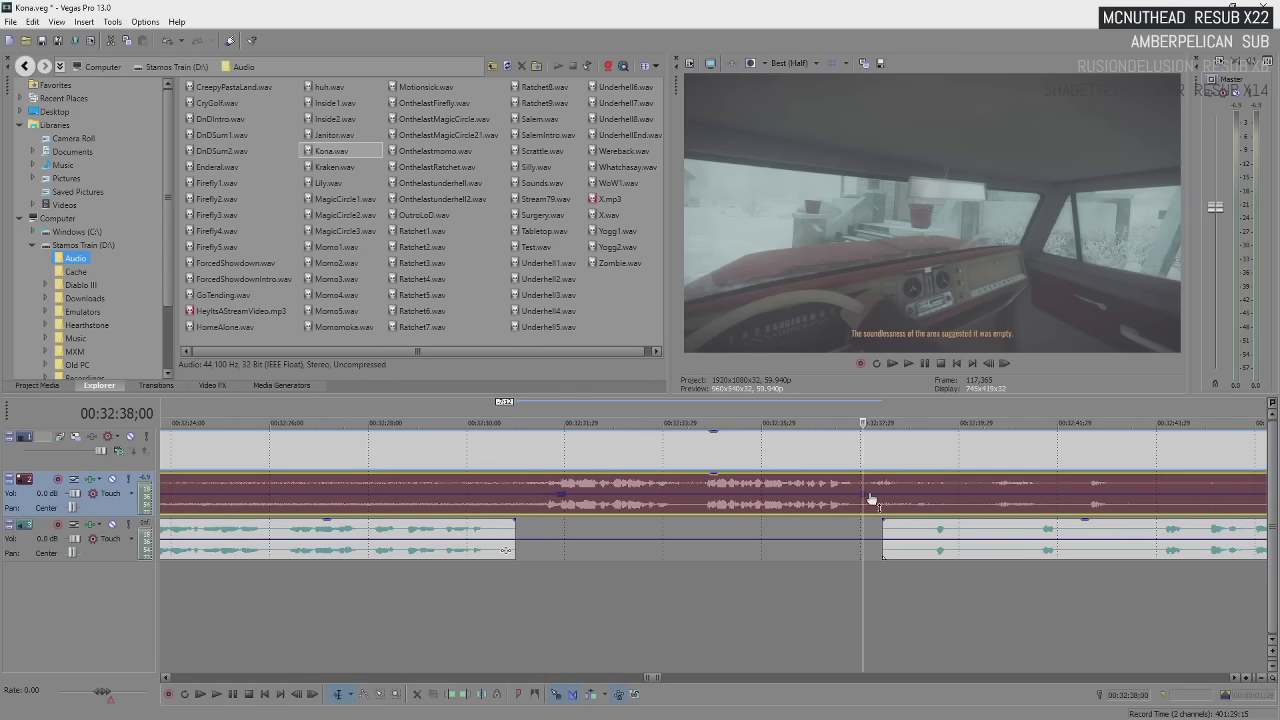
Lower track 2 volume to about -7.4 dB, review it, then switch to Chrome's shawarma images
{"action": "left_click", "coordinate": [870, 498]}
{"action": "left_click_drag", "start_coordinate": [641, 495], "coordinate": [657, 515]}
{"action": "left_click", "coordinate": [538, 484]}
{"action": "key", "text": "space"}
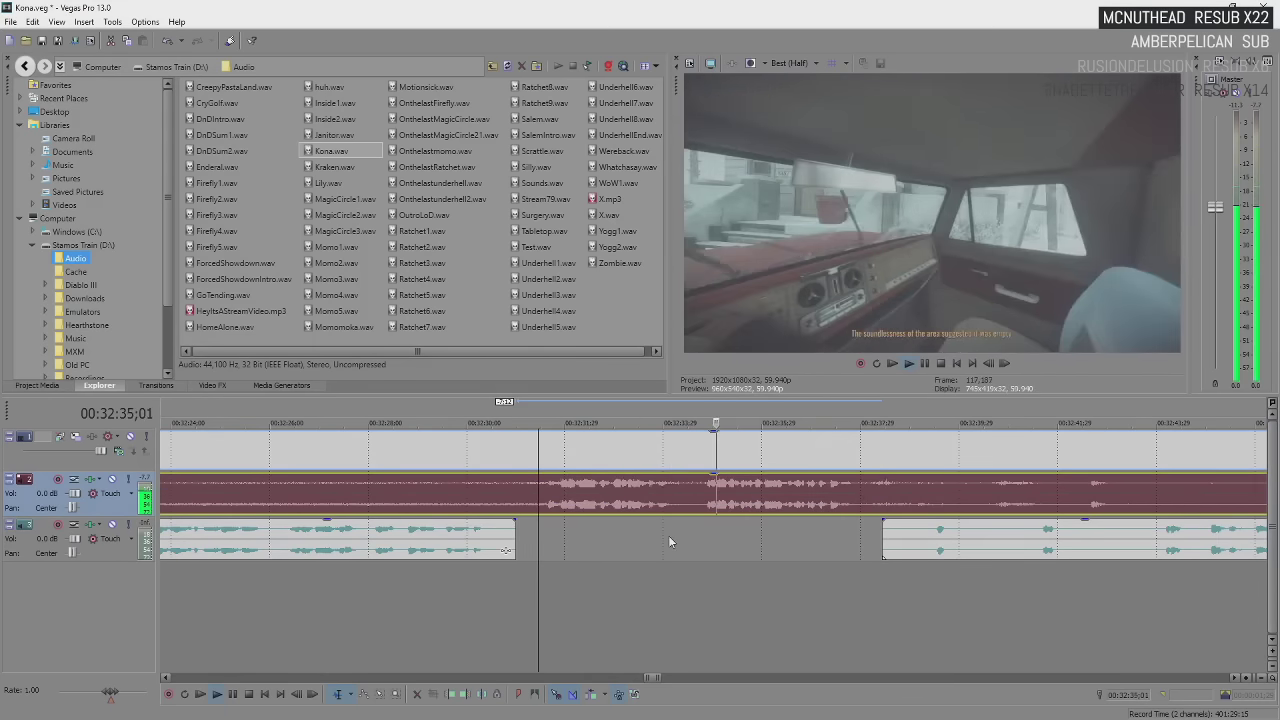
{"action": "scroll", "coordinate": [687, 534], "scroll_direction": "down", "scroll_amount": 2}
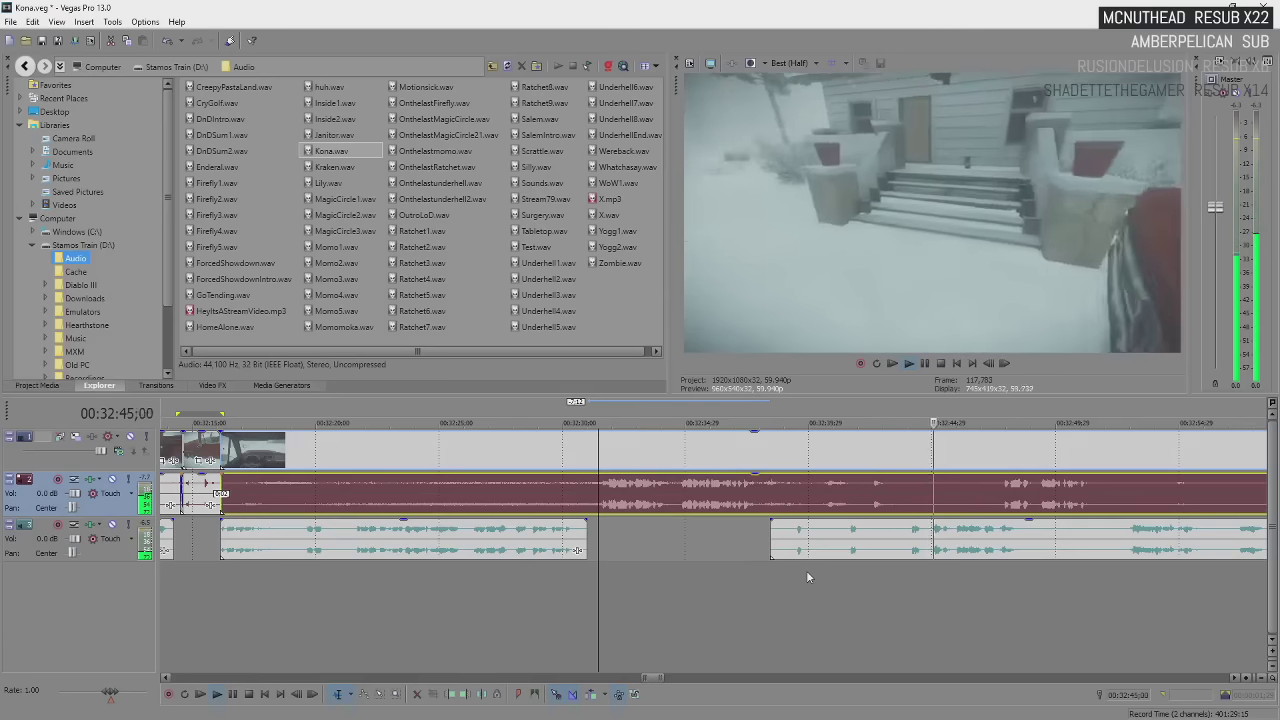
{"action": "key", "text": "space"}
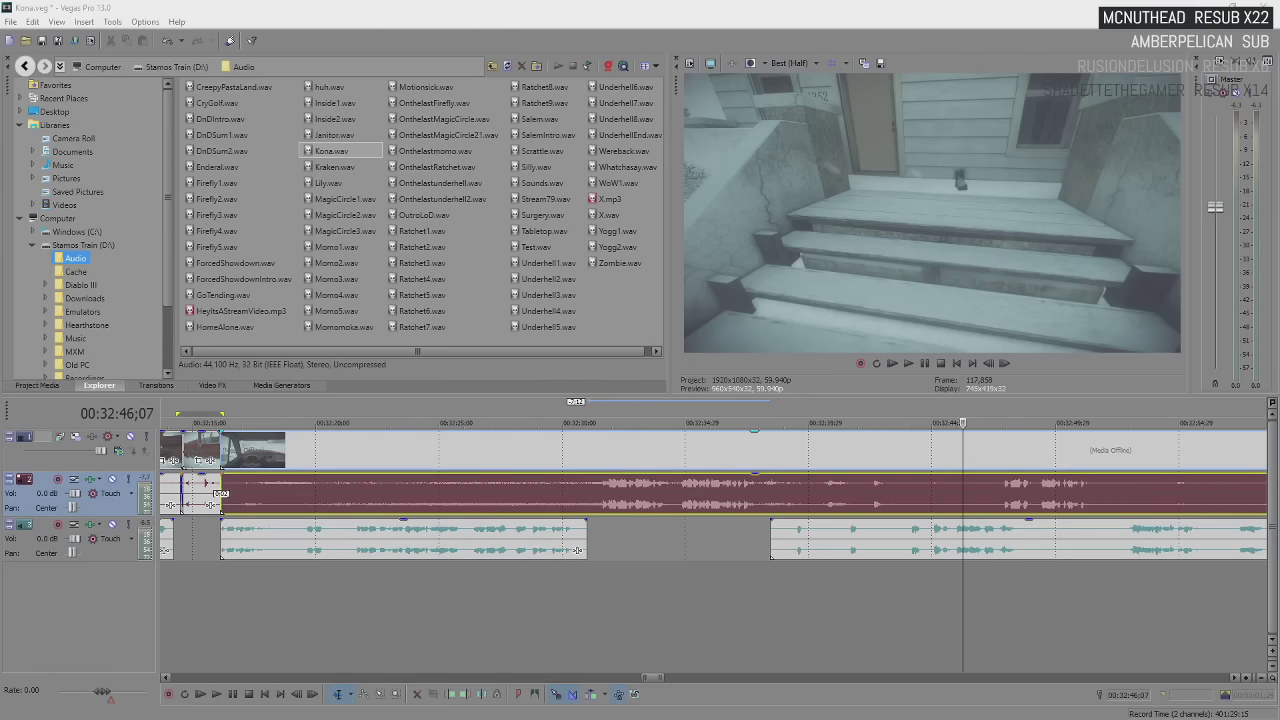
{"action": "key", "text": "alt+Tab"}
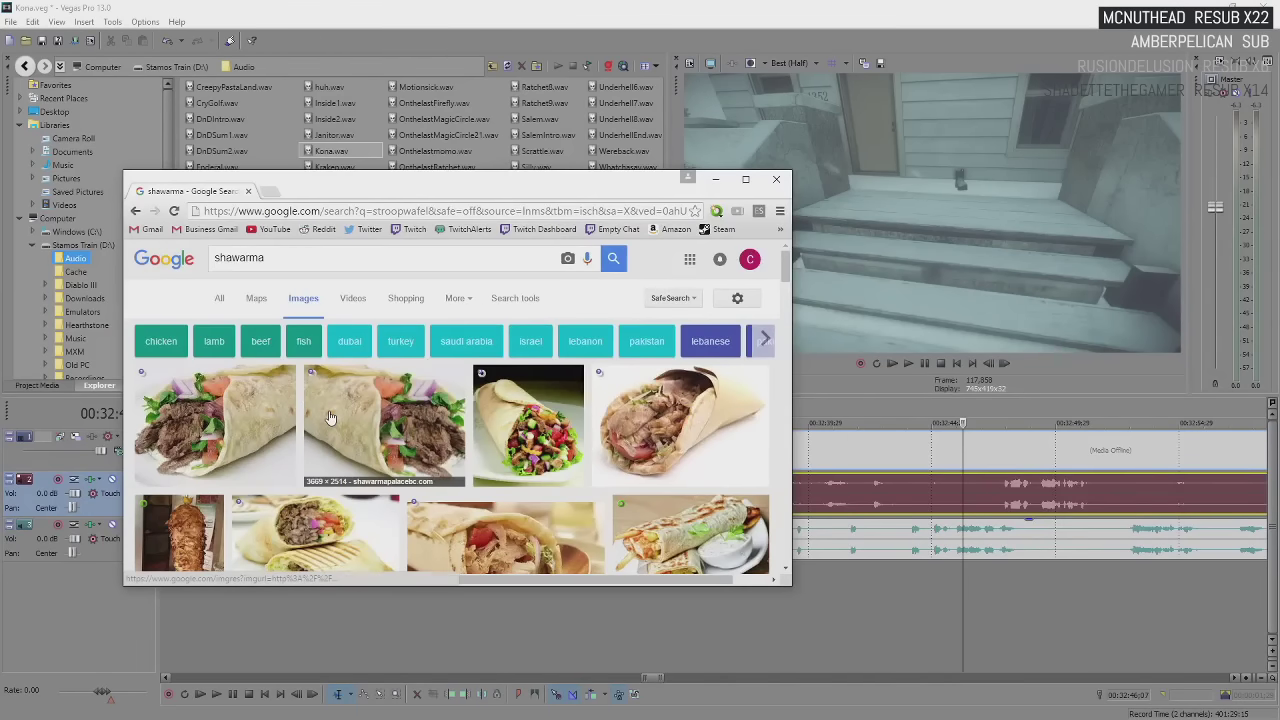
{"action": "scroll", "coordinate": [350, 420], "scroll_direction": "down", "scroll_amount": 2}
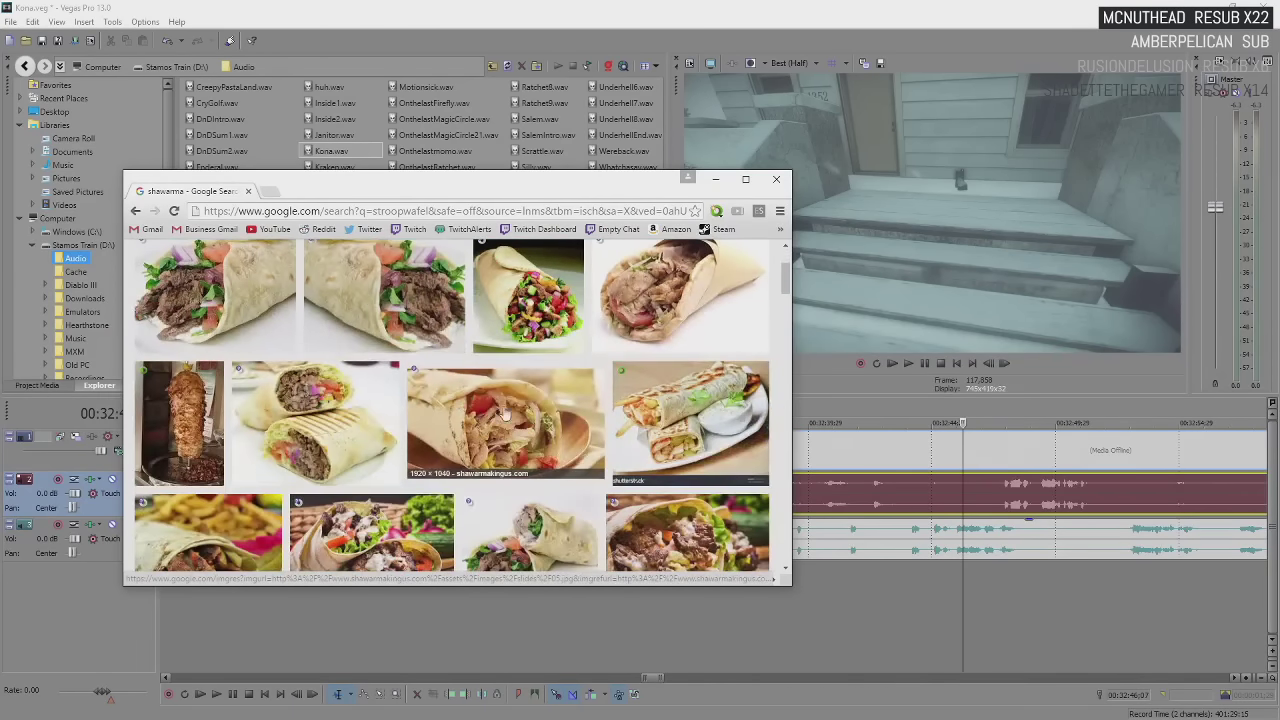
{"action": "scroll", "coordinate": [537, 425], "scroll_direction": "down", "scroll_amount": 1}
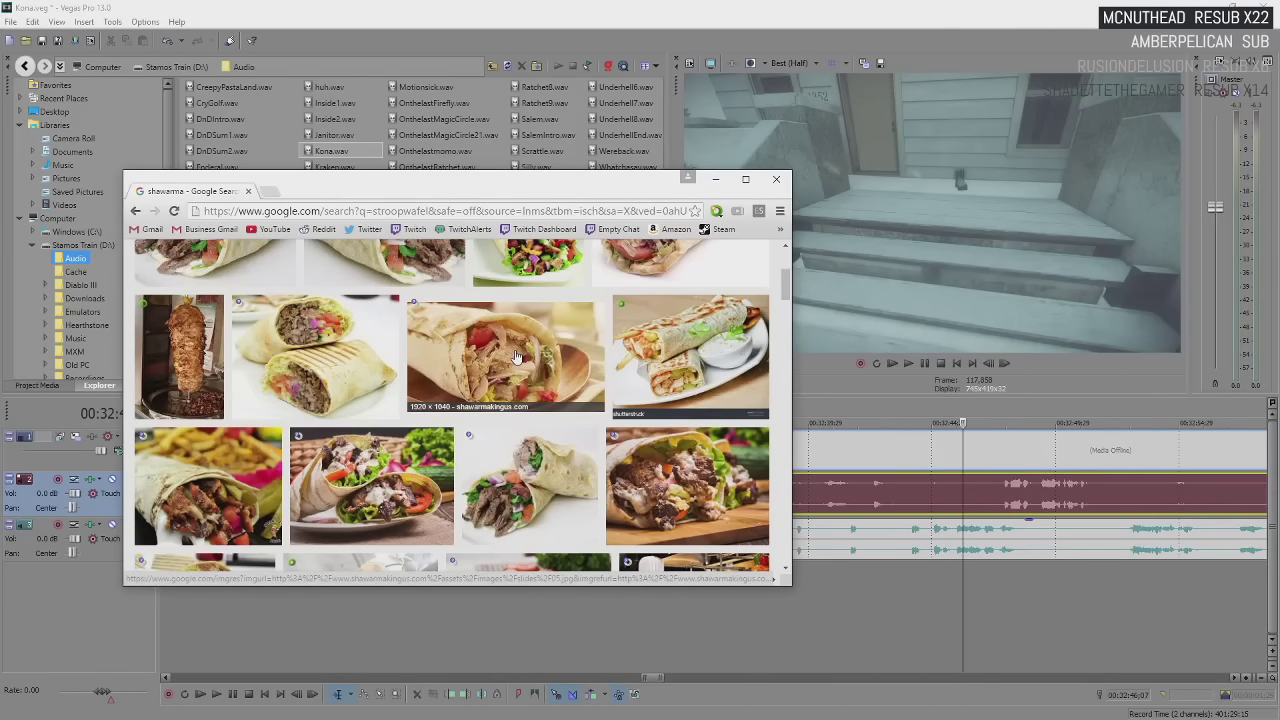
{"action": "scroll", "coordinate": [518, 357], "scroll_direction": "up", "scroll_amount": 1}
{"action": "scroll", "coordinate": [236, 430], "scroll_direction": "up", "scroll_amount": 2}
Open the larger preview of the first shawarma result, the Shawarma Shack image
{"action": "left_click", "coordinate": [195, 427]}
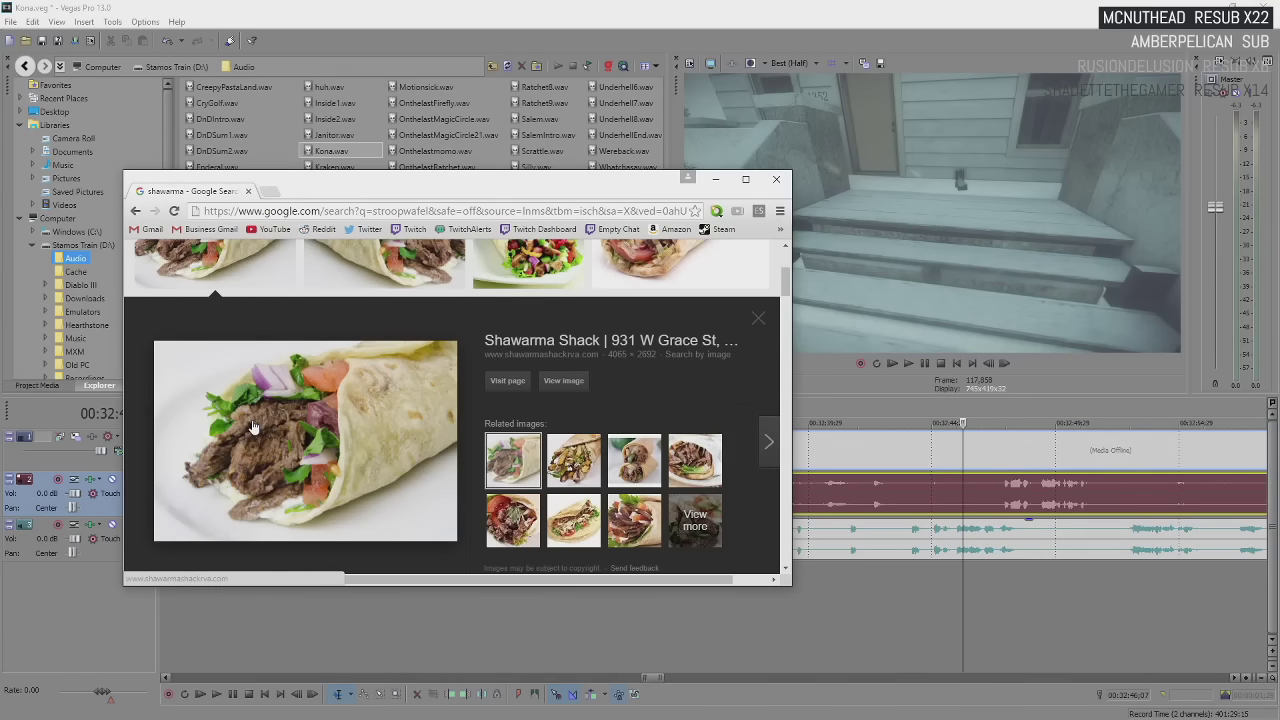
{"action": "scroll", "coordinate": [253, 427], "scroll_direction": "up", "scroll_amount": 3}
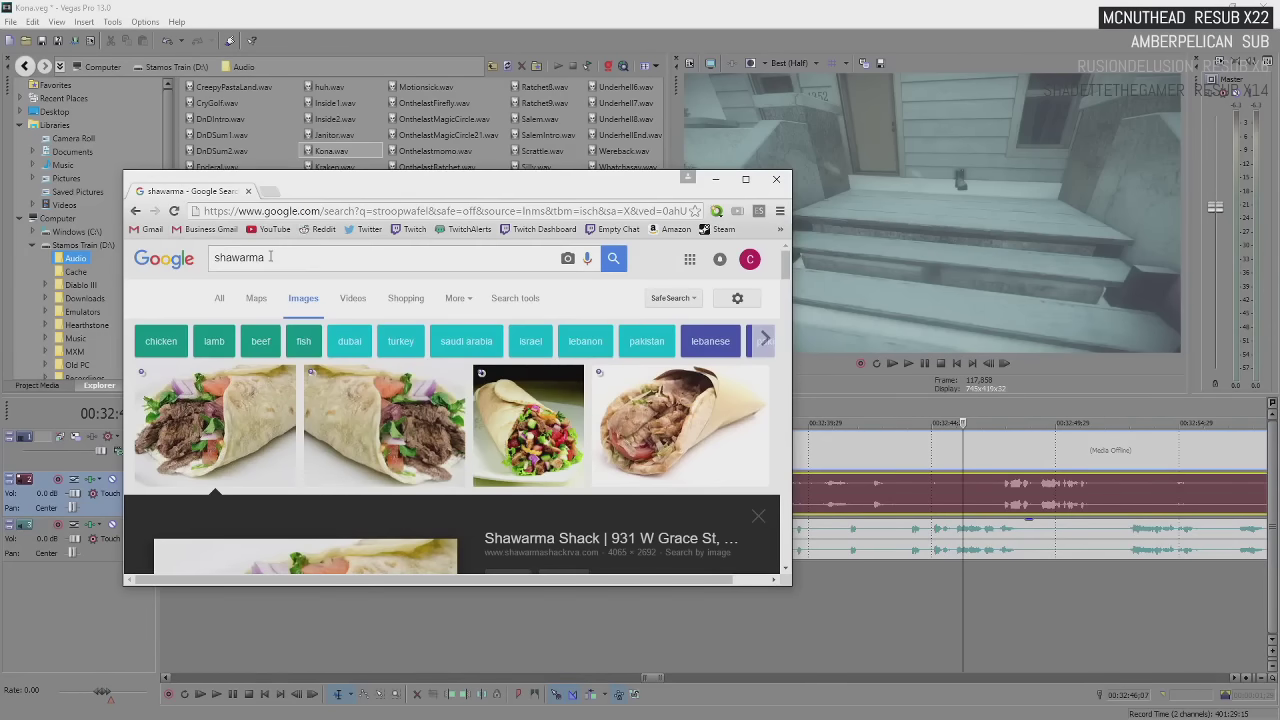
Search images for 'jewish food' and preview the pastrami sandwich result
{"action": "double_click", "coordinate": [270, 260]}
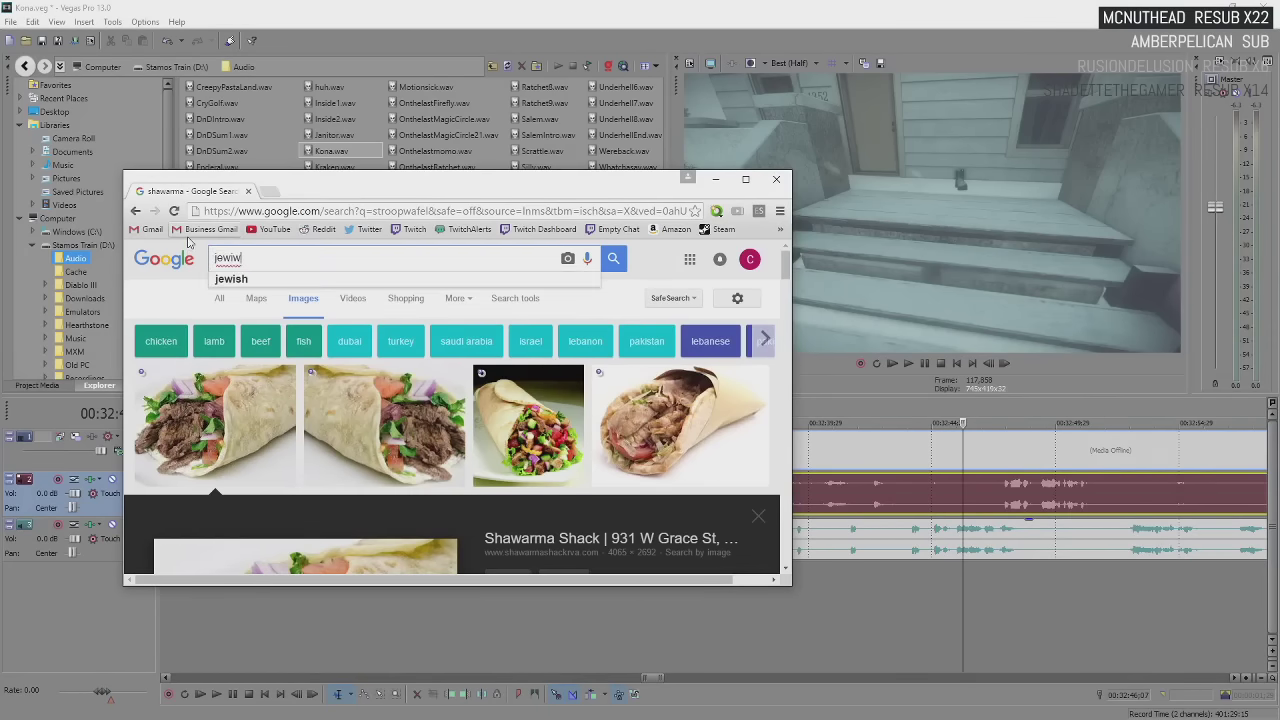
{"action": "type", "text": "jewish food"}
{"action": "key", "text": "Return"}
{"action": "scroll", "coordinate": [680, 400], "scroll_direction": "down", "scroll_amount": 1}
{"action": "scroll", "coordinate": [676, 372], "scroll_direction": "down", "scroll_amount": 1}
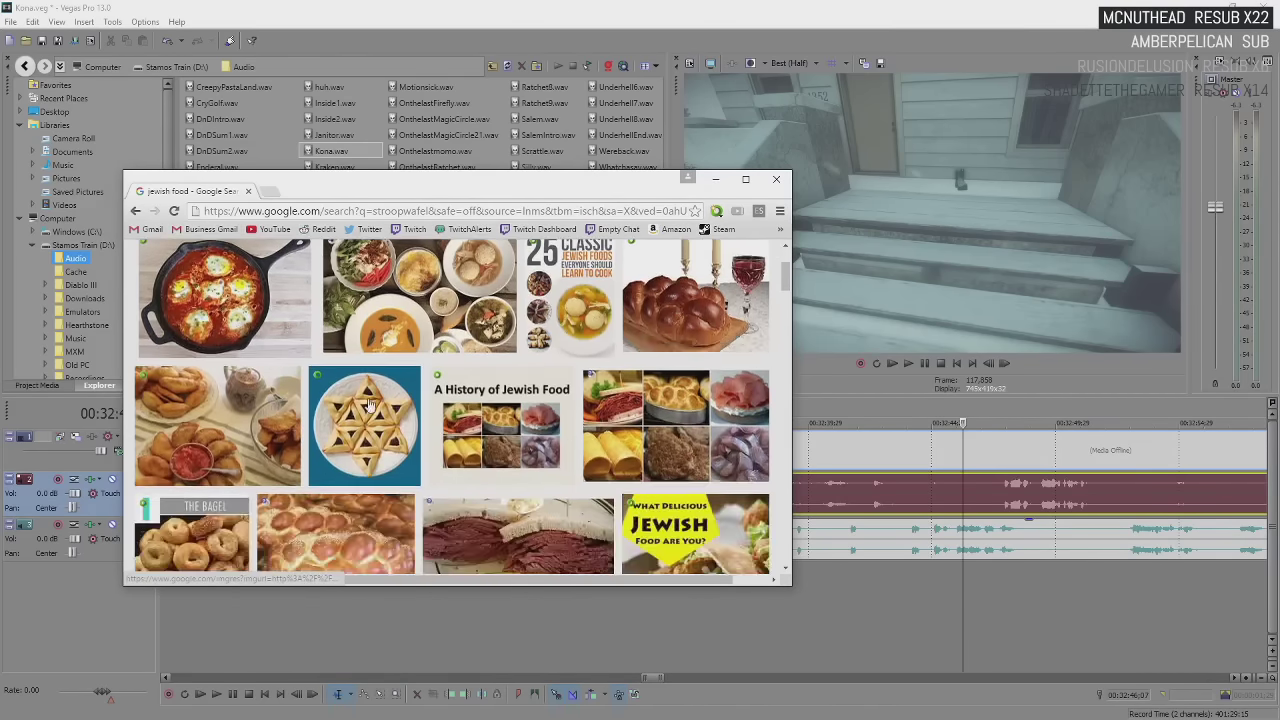
{"action": "scroll", "coordinate": [560, 370], "scroll_direction": "down", "scroll_amount": 1}
{"action": "scroll", "coordinate": [450, 368], "scroll_direction": "down", "scroll_amount": 2}
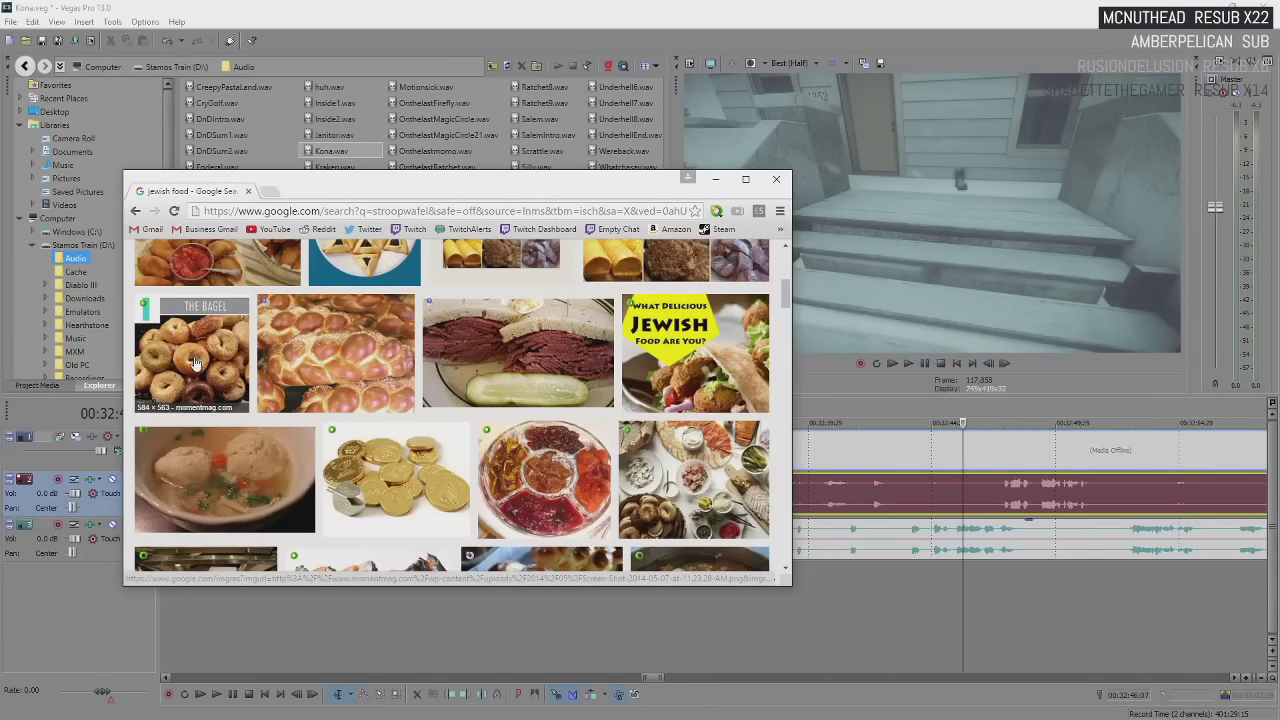
{"action": "left_click", "coordinate": [507, 356]}
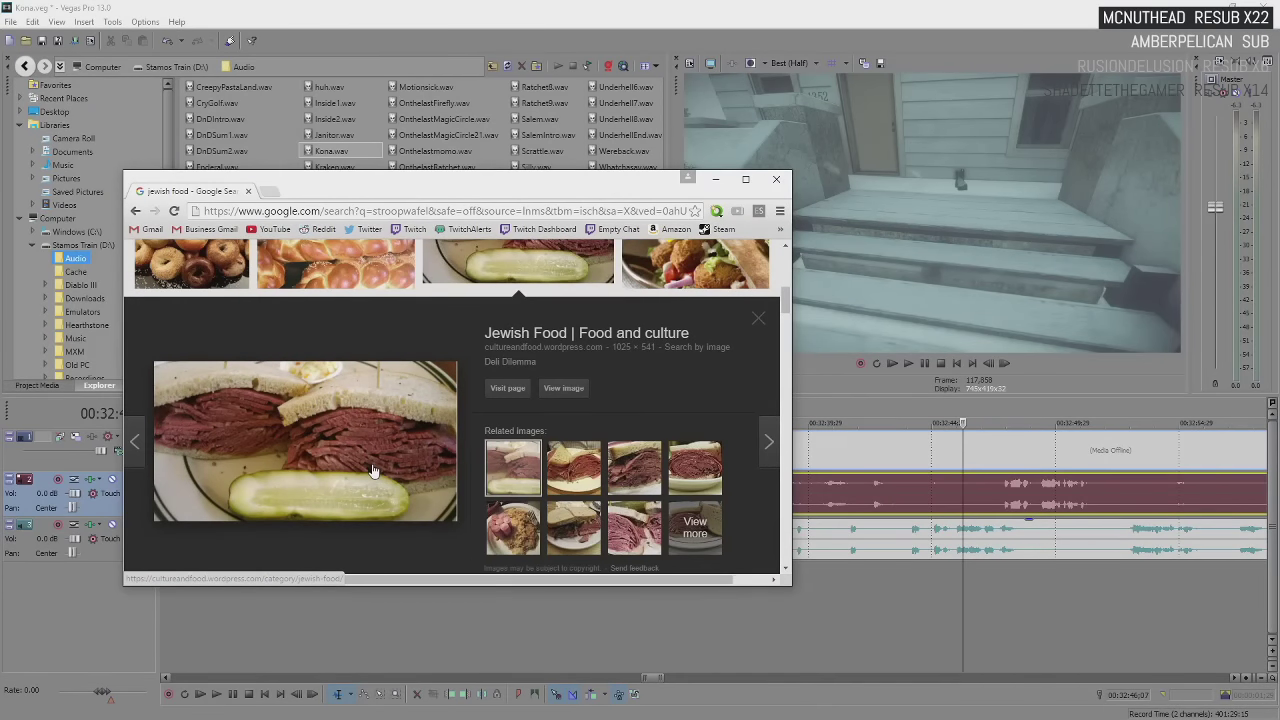
Open the pastrami image's Culture and Food blog page, skim it, and close it
{"action": "left_click", "coordinate": [520, 389]}
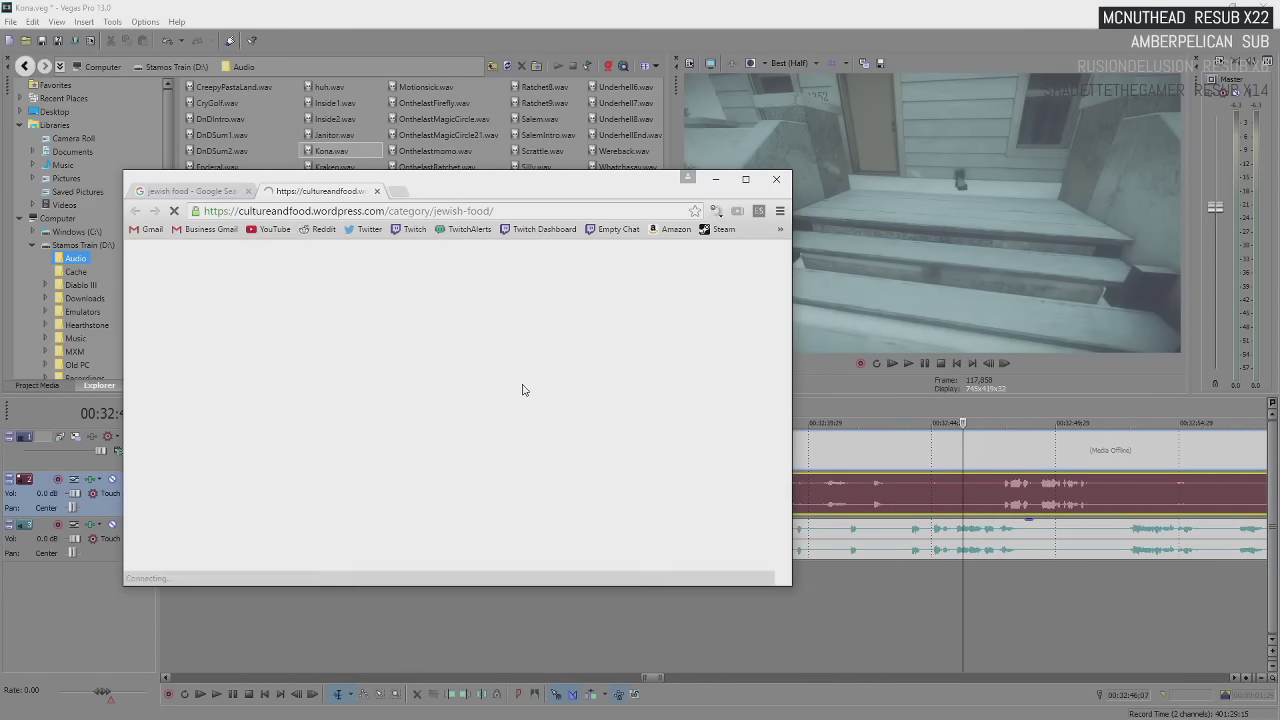
{"action": "scroll", "coordinate": [522, 389], "scroll_direction": "down", "scroll_amount": 3}
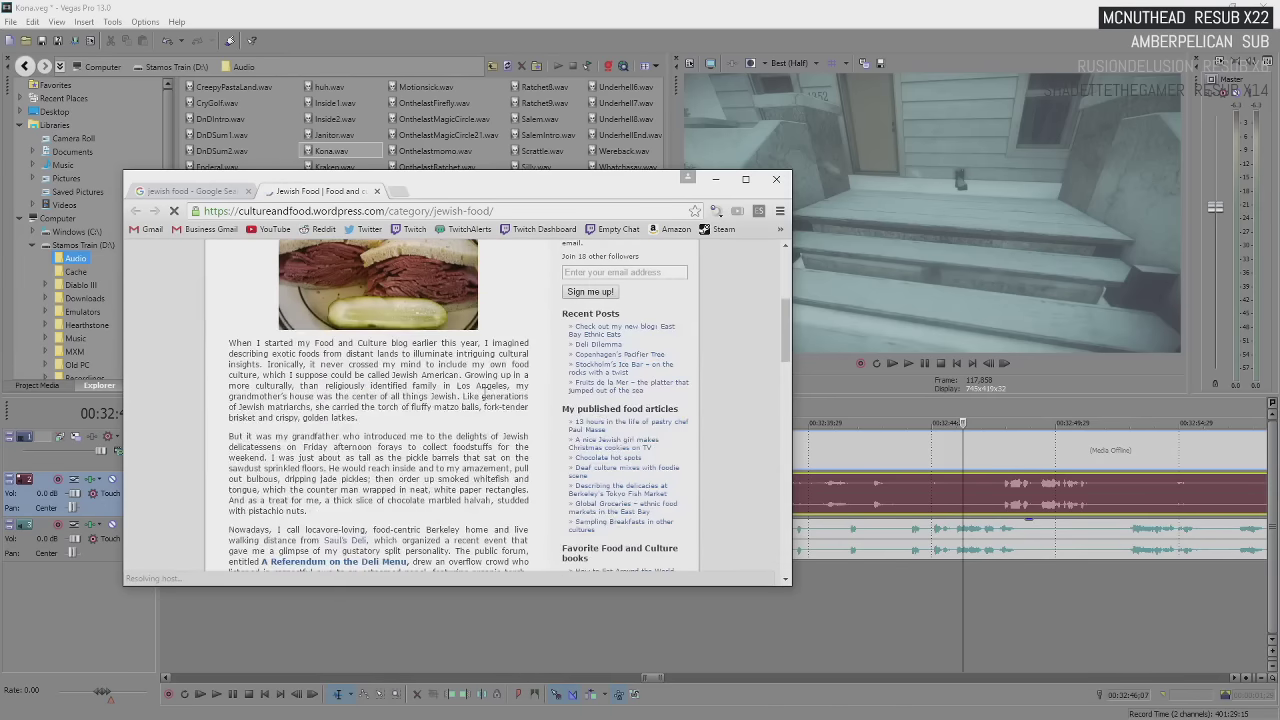
{"action": "scroll", "coordinate": [360, 395], "scroll_direction": "down", "scroll_amount": 1}
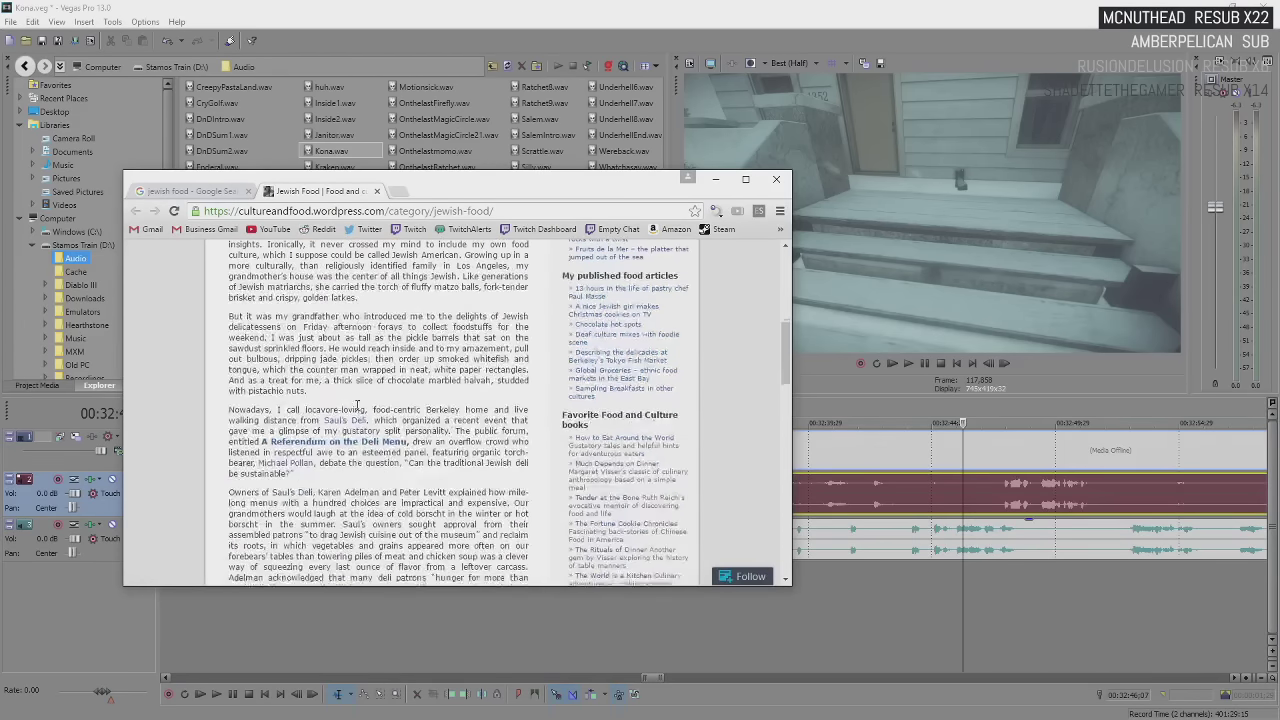
{"action": "scroll", "coordinate": [357, 405], "scroll_direction": "up", "scroll_amount": 2}
{"action": "scroll", "coordinate": [390, 360], "scroll_direction": "down", "scroll_amount": 1}
{"action": "scroll", "coordinate": [393, 374], "scroll_direction": "up", "scroll_amount": 2}
{"action": "scroll", "coordinate": [392, 374], "scroll_direction": "down", "scroll_amount": 3}
{"action": "scroll", "coordinate": [392, 370], "scroll_direction": "down", "scroll_amount": 3}
{"action": "scroll", "coordinate": [392, 366], "scroll_direction": "down", "scroll_amount": 3}
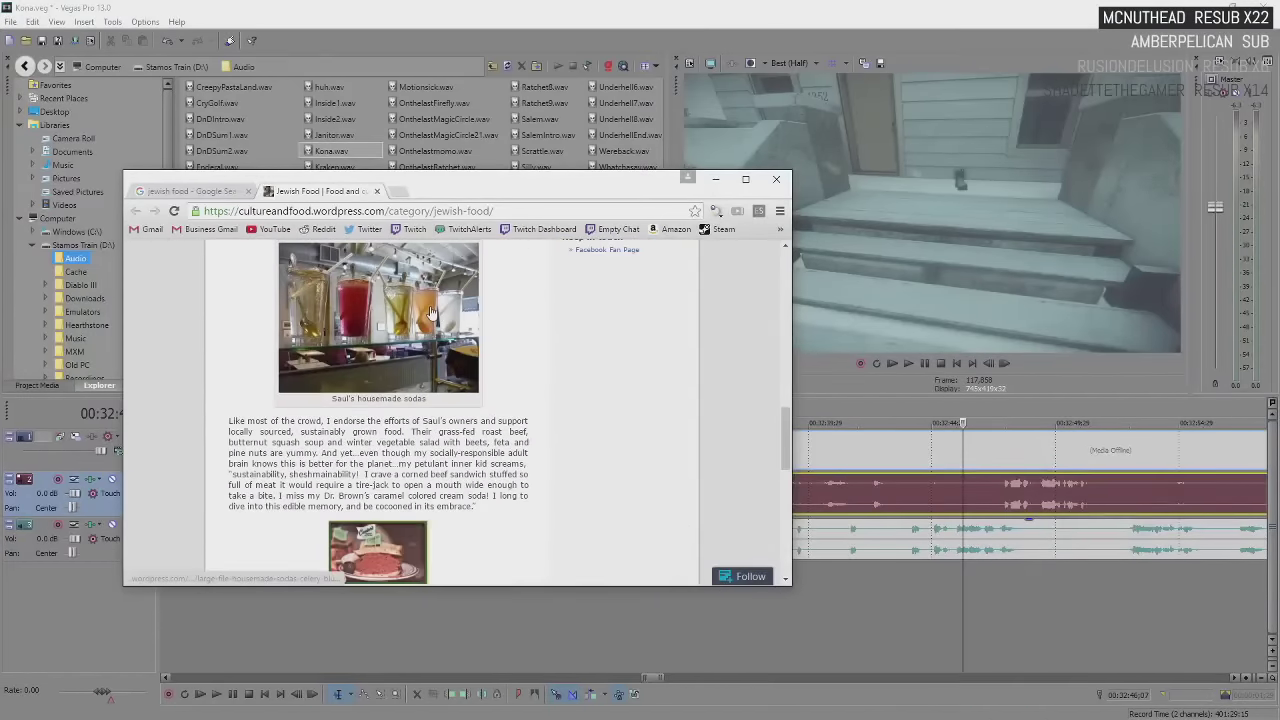
{"action": "left_click", "coordinate": [376, 191]}
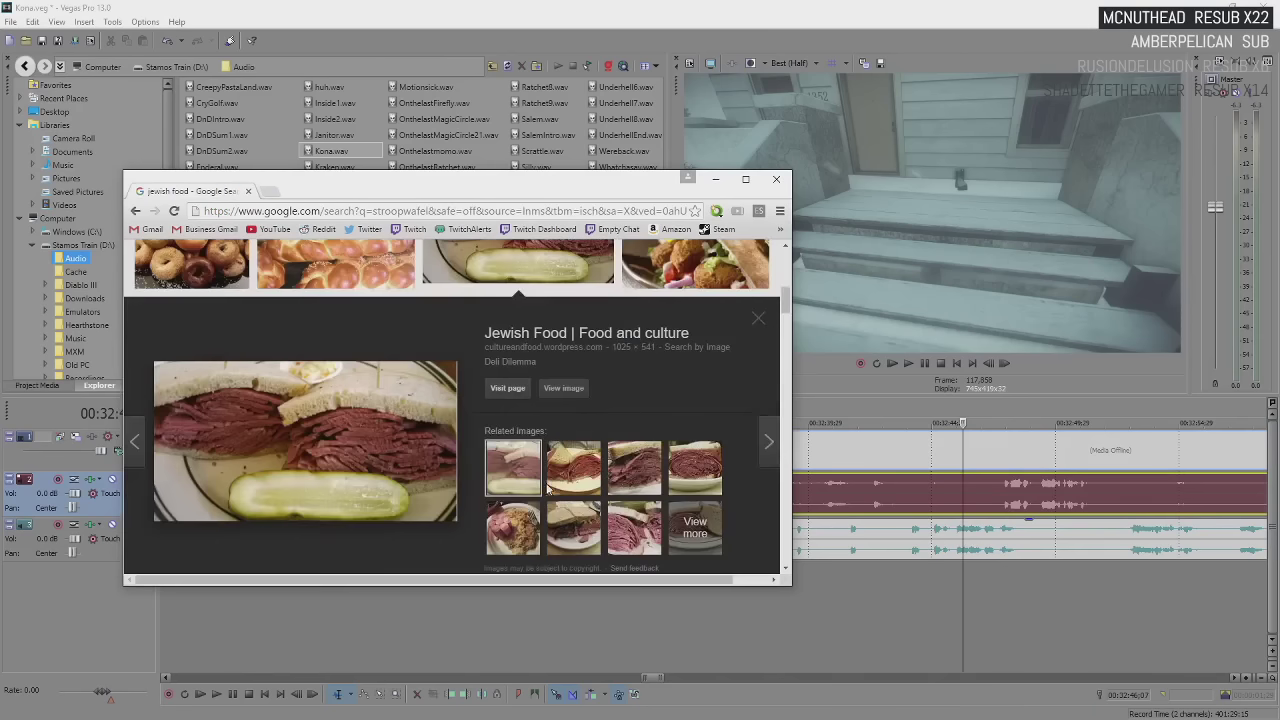
Preview the gefilte fish, stew, cinnamon roll, salmon bagel and corned beef images, then minimize Chrome
{"action": "left_click", "coordinate": [752, 316]}
{"action": "scroll", "coordinate": [597, 425], "scroll_direction": "down", "scroll_amount": 1}
{"action": "scroll", "coordinate": [597, 425], "scroll_direction": "down", "scroll_amount": 1}
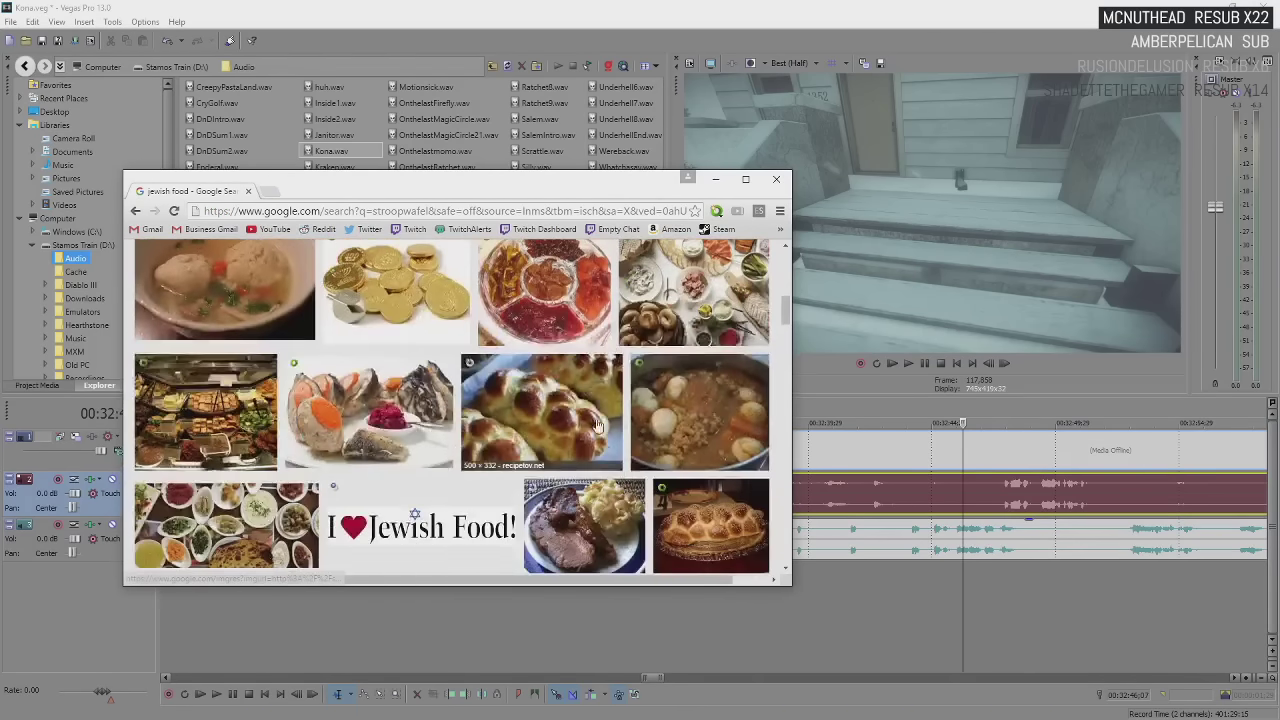
{"action": "left_click", "coordinate": [381, 427]}
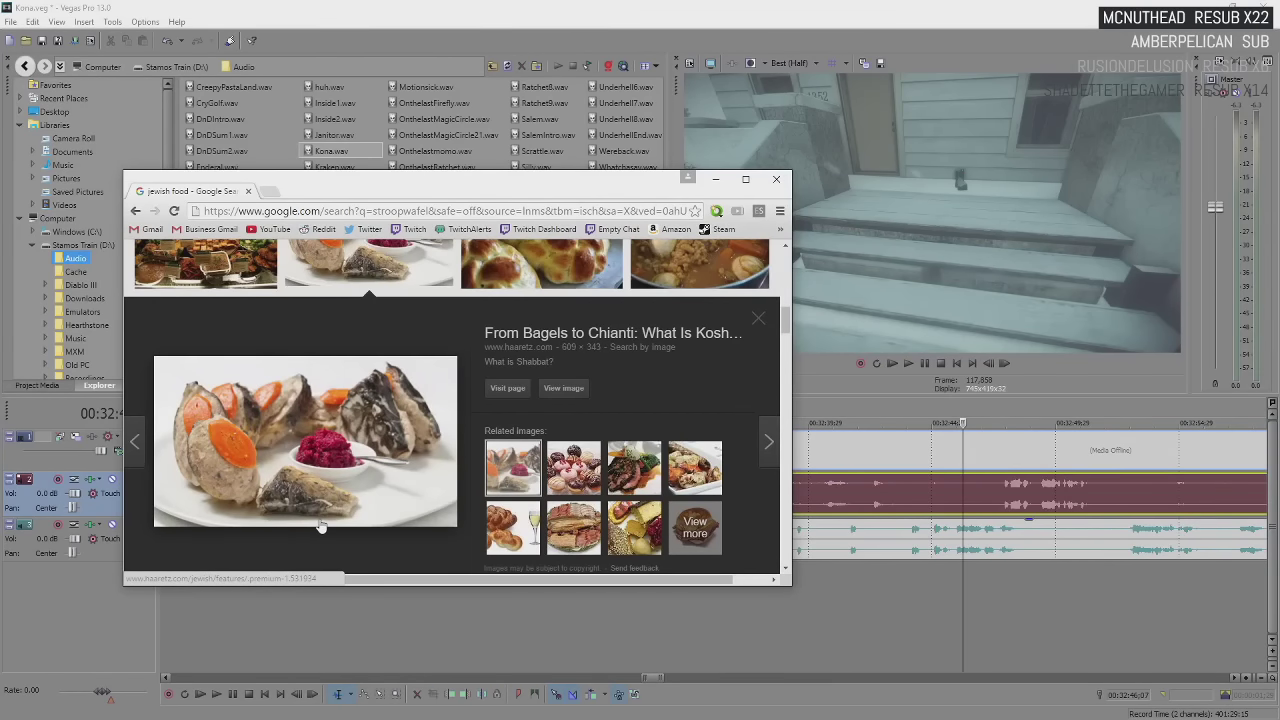
{"action": "scroll", "coordinate": [320, 523], "scroll_direction": "up", "scroll_amount": 2}
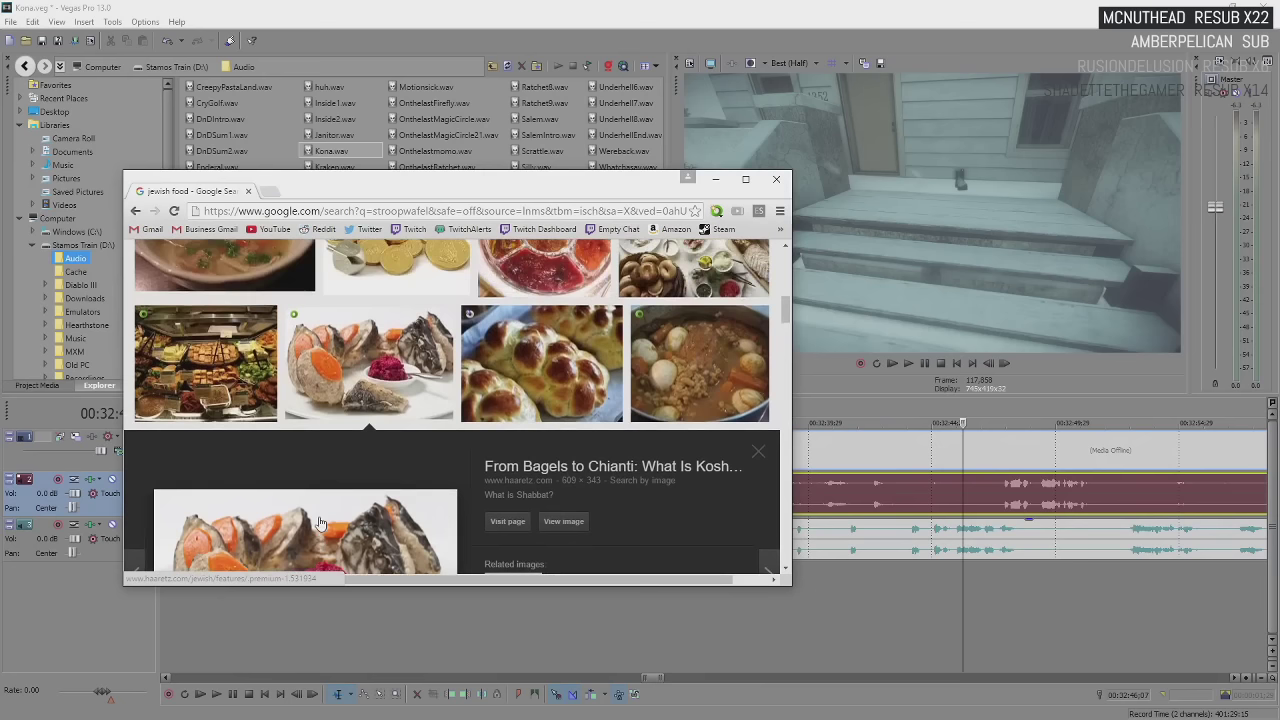
{"action": "left_click", "coordinate": [671, 377]}
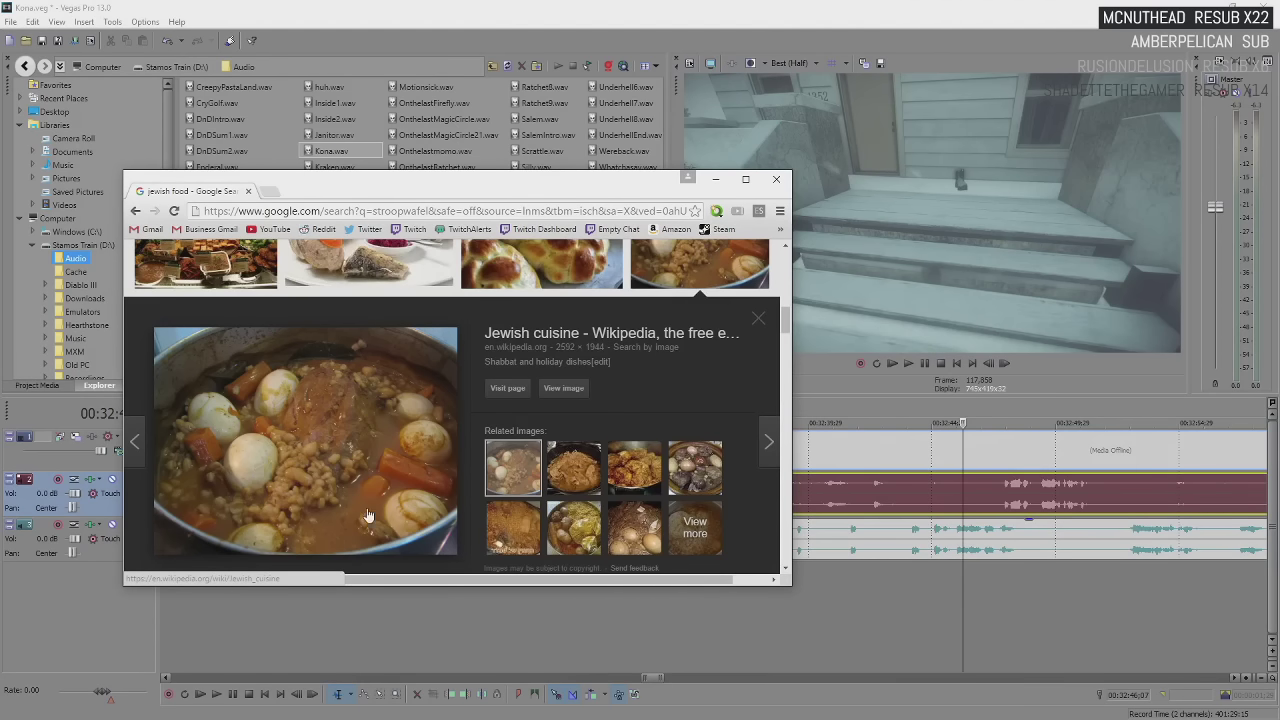
{"action": "scroll", "coordinate": [367, 515], "scroll_direction": "down", "scroll_amount": 2}
{"action": "scroll", "coordinate": [368, 513], "scroll_direction": "down", "scroll_amount": 1}
{"action": "scroll", "coordinate": [368, 513], "scroll_direction": "down", "scroll_amount": 1}
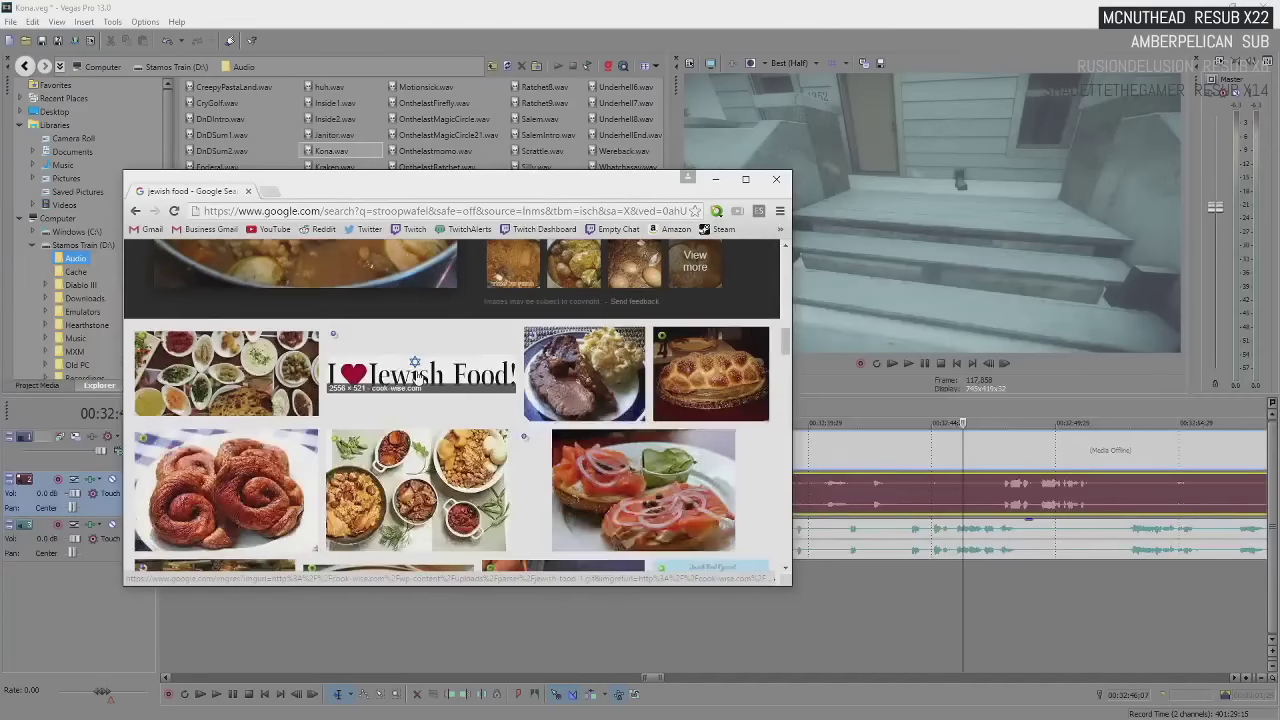
{"action": "left_click", "coordinate": [305, 505]}
{"action": "scroll", "coordinate": [287, 437], "scroll_direction": "up", "scroll_amount": 2}
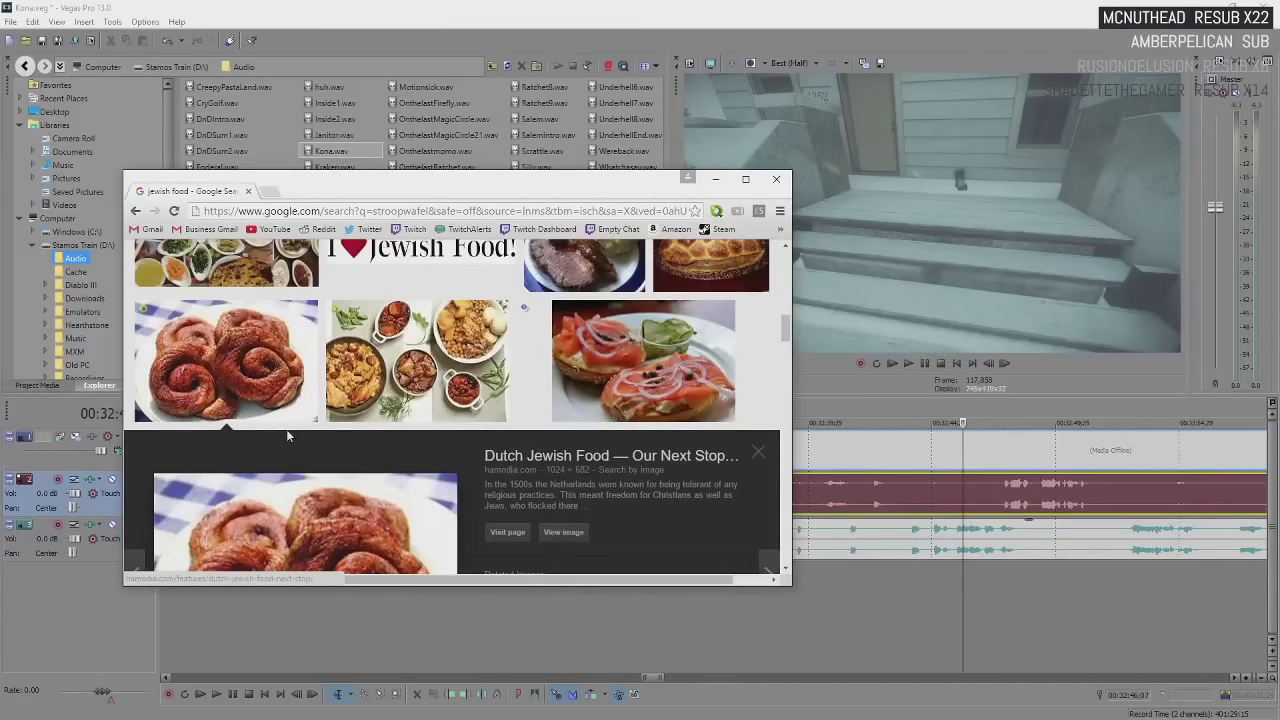
{"action": "left_click", "coordinate": [637, 397]}
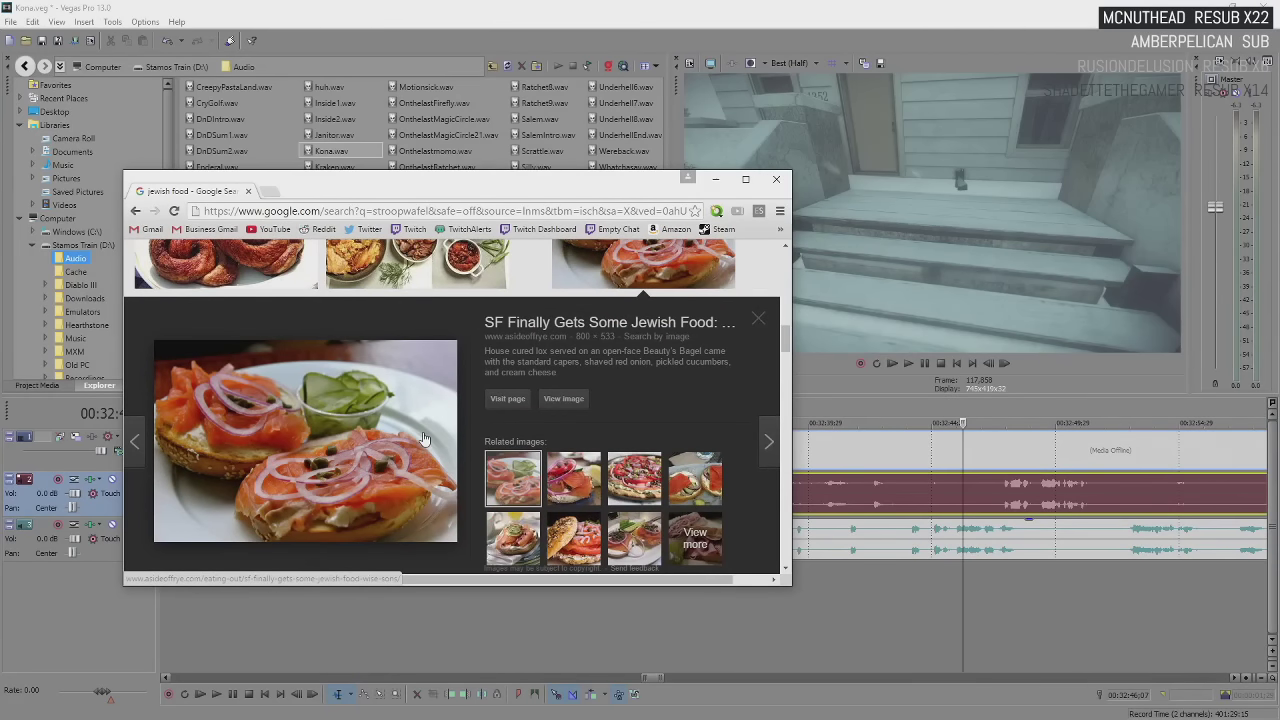
{"action": "scroll", "coordinate": [423, 438], "scroll_direction": "down", "scroll_amount": 2}
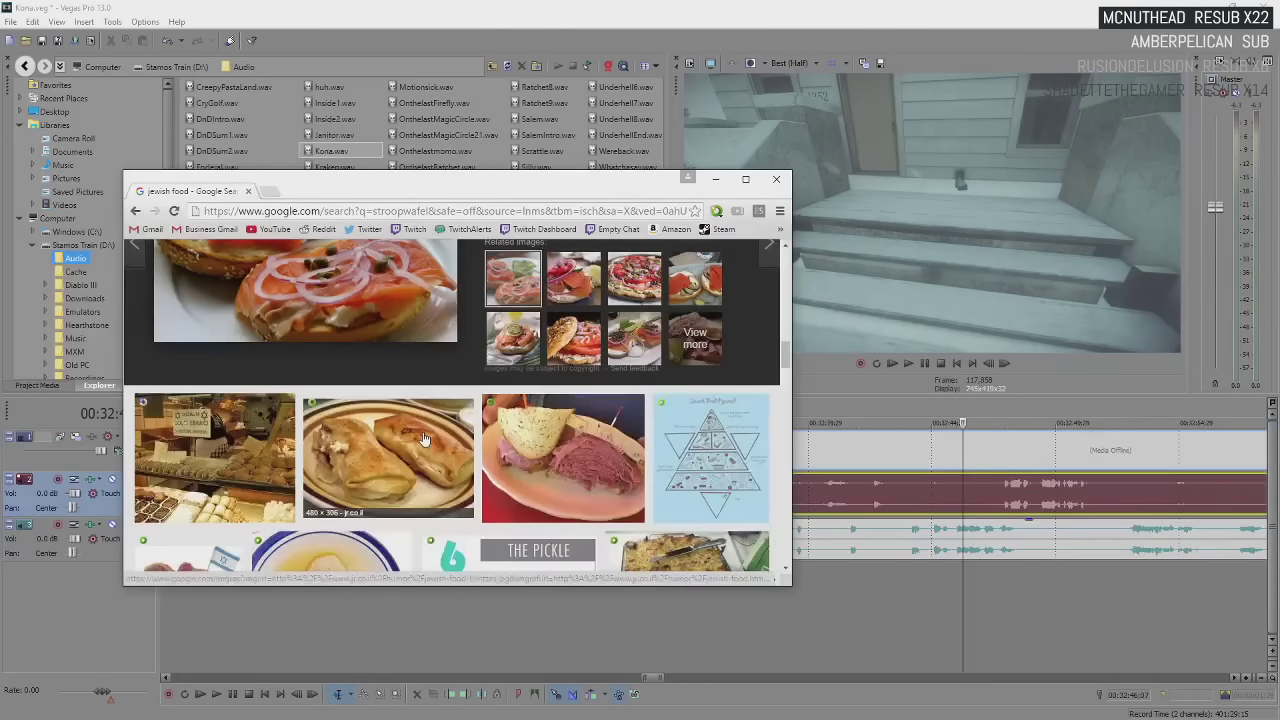
{"action": "left_click", "coordinate": [549, 465]}
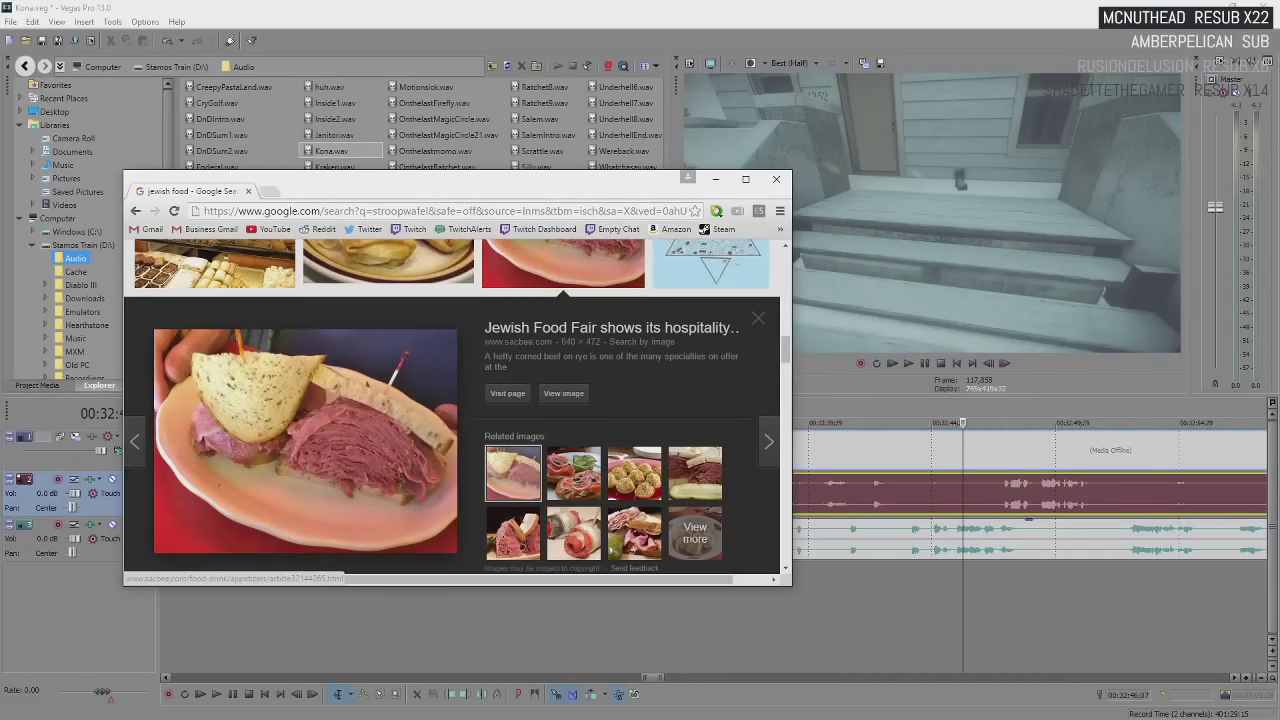
{"action": "key", "text": "super+Down"}
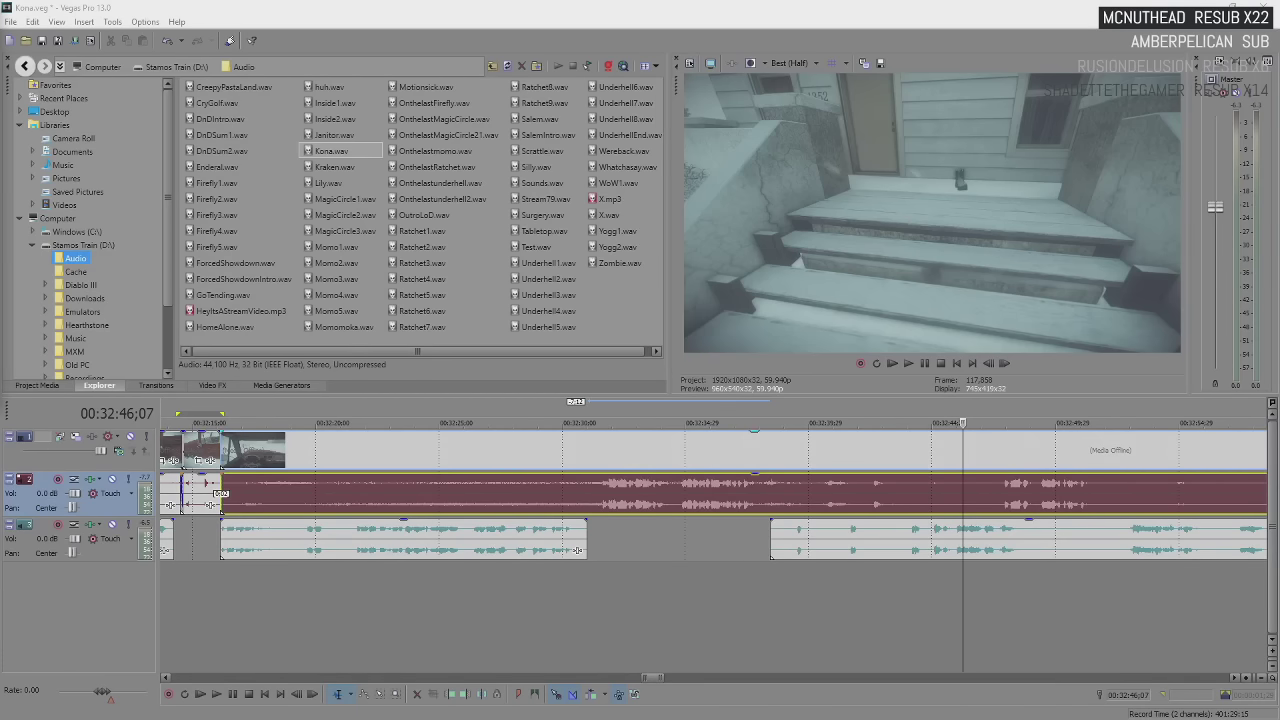
Select the second commentary event on audio track 3
{"action": "left_click", "coordinate": [952, 535]}
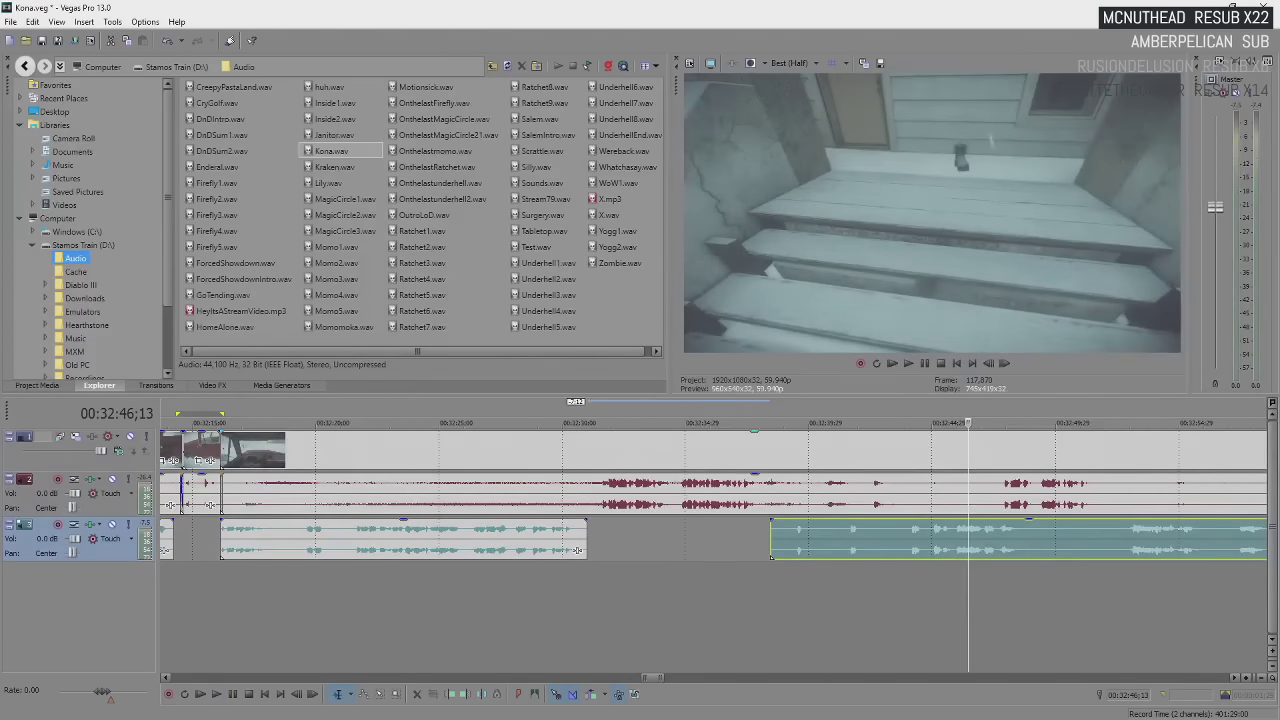